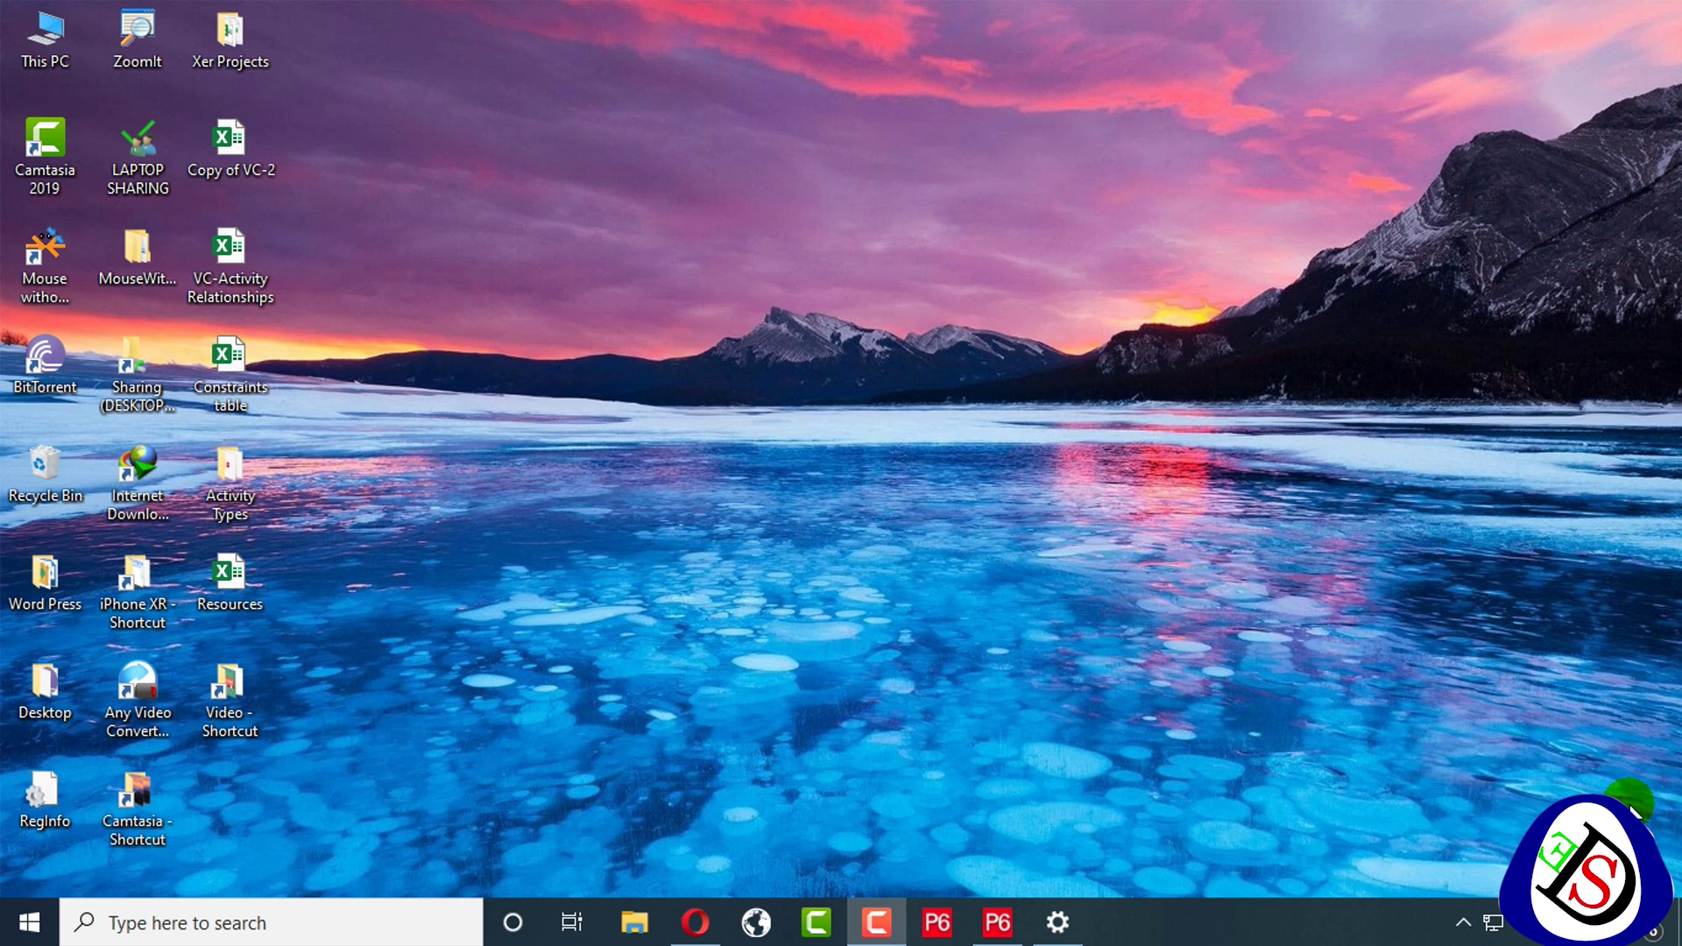
Switch to Primavera P6 and open the VC Villa Construction project under Residential Project
click(1015, 922)
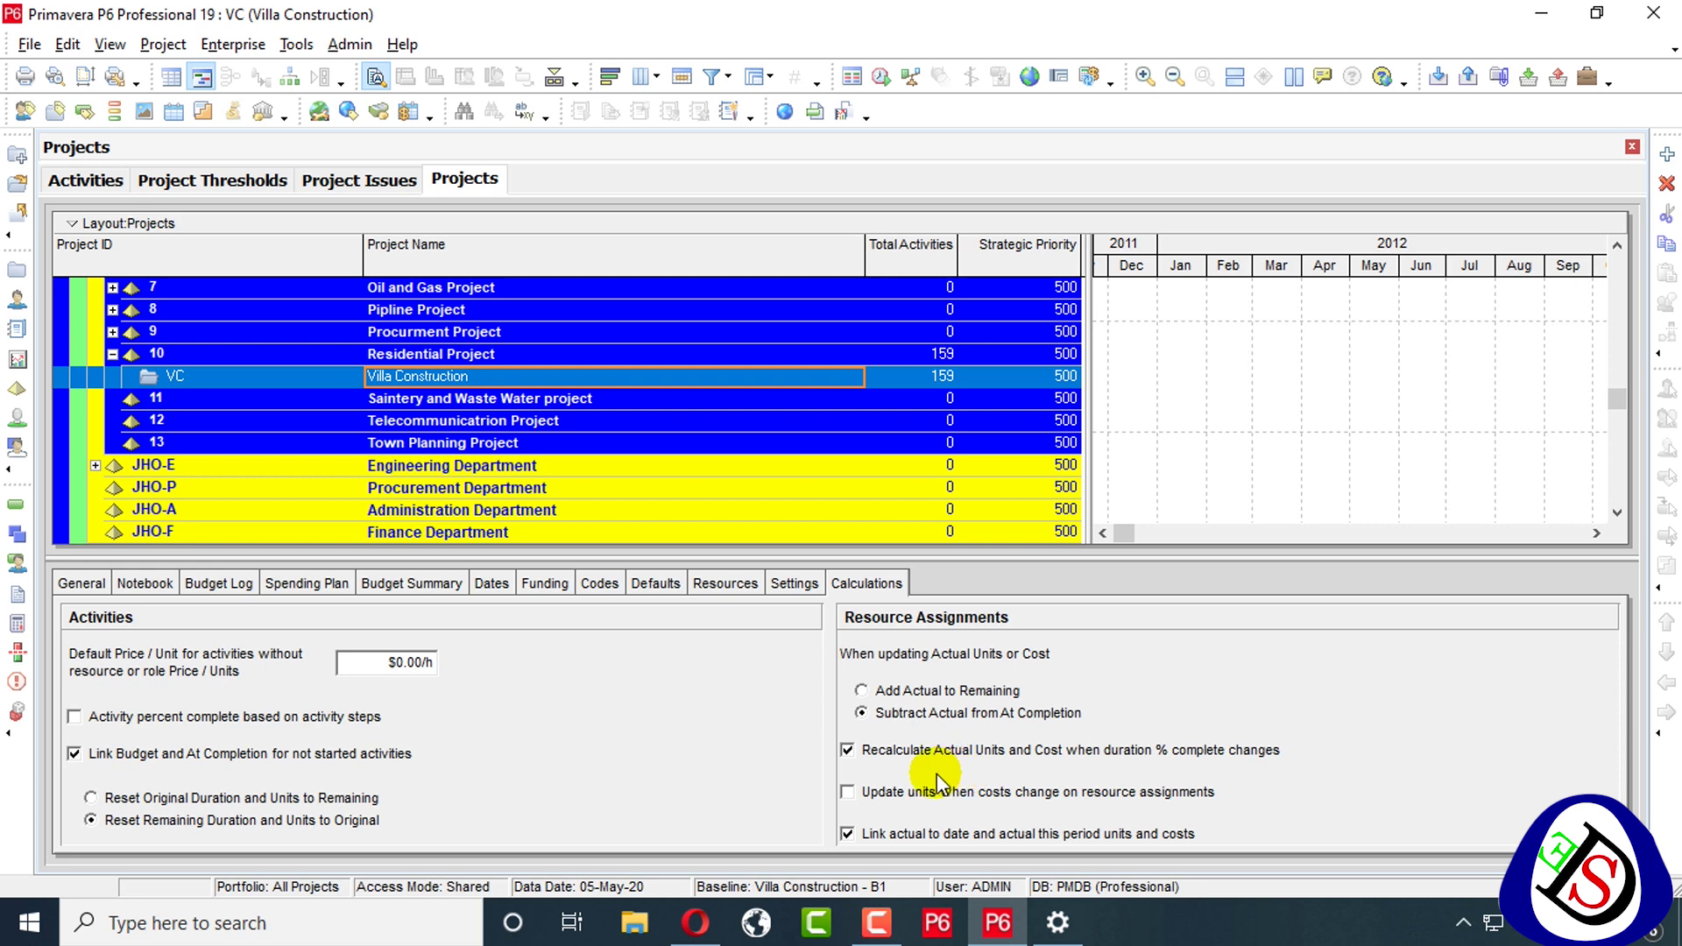
right_click(514, 378)
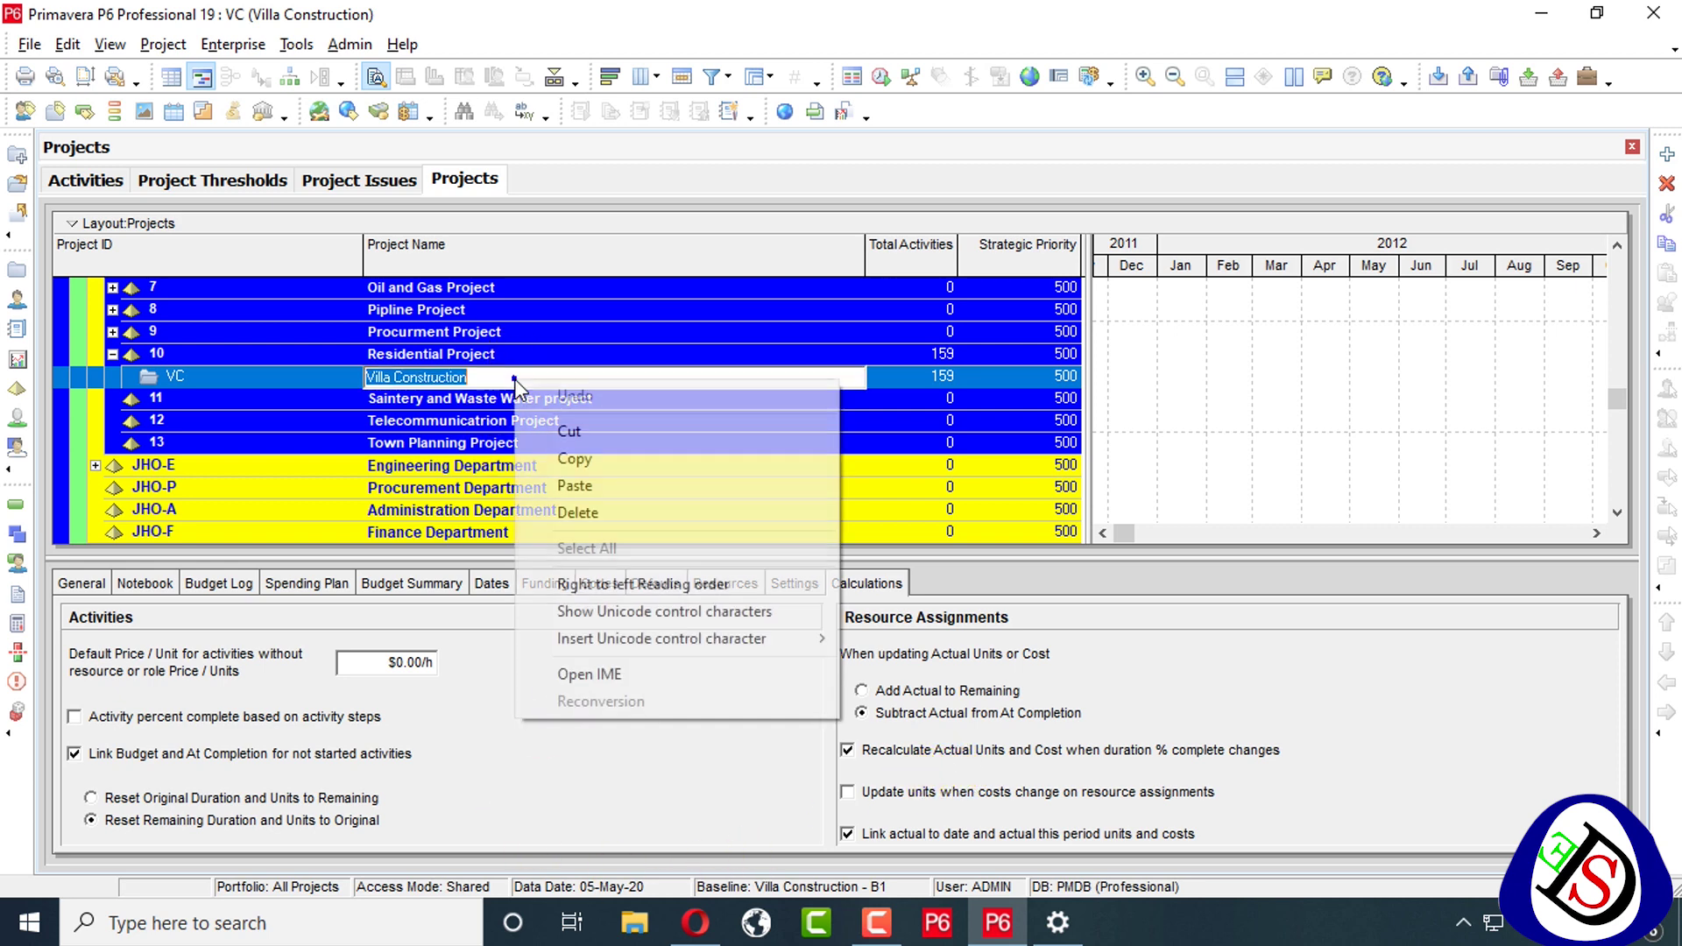
right_click(296, 382)
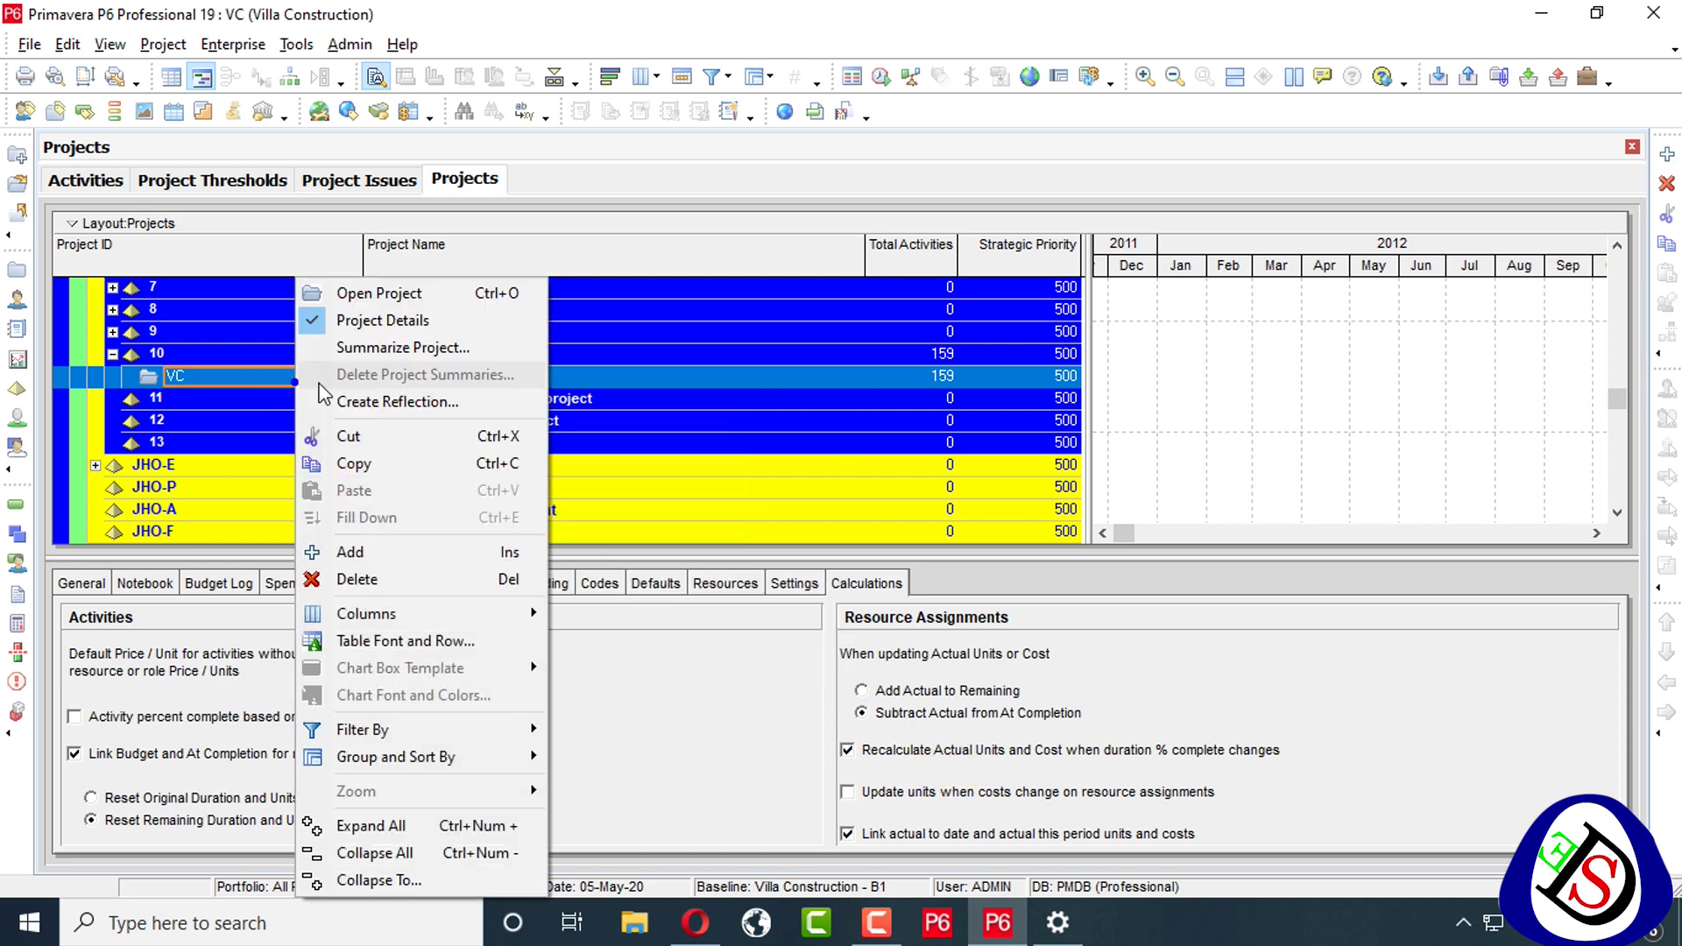
click(424, 289)
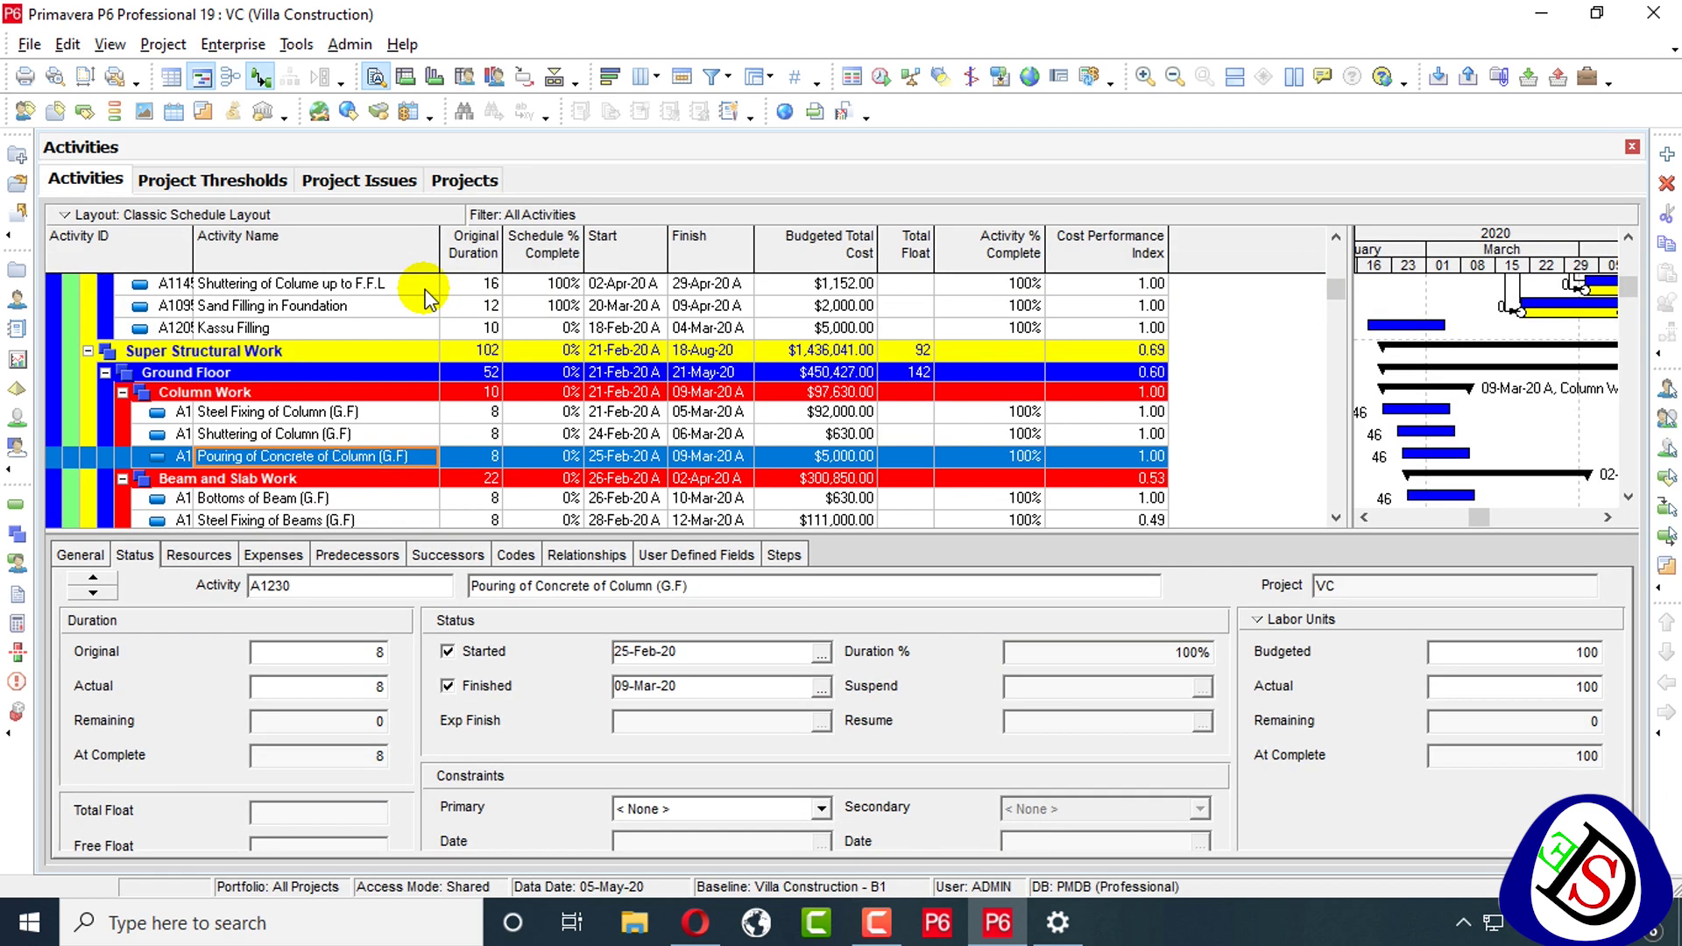
Widen the Gantt chart beside the activity table and show the January to March 2020 bars of the Preliminary Work activities
right_click(1196, 256)
key(Escape)
scroll(639, 336, up, 5)
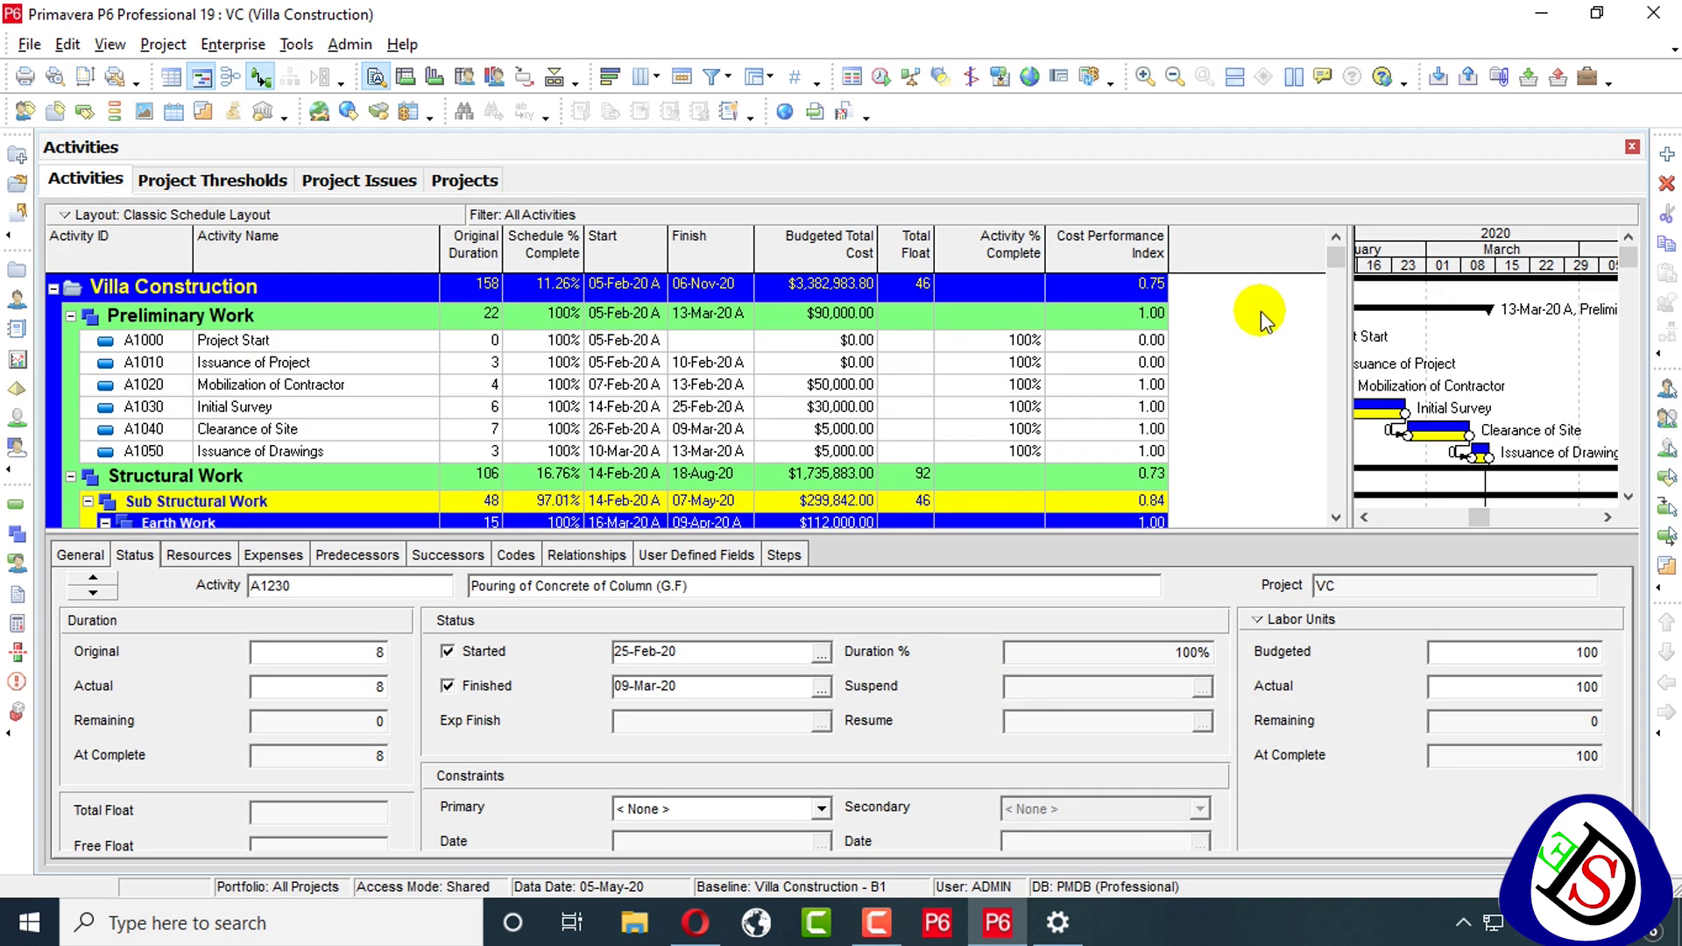
drag(1350, 302, 1088, 303)
click(1165, 382)
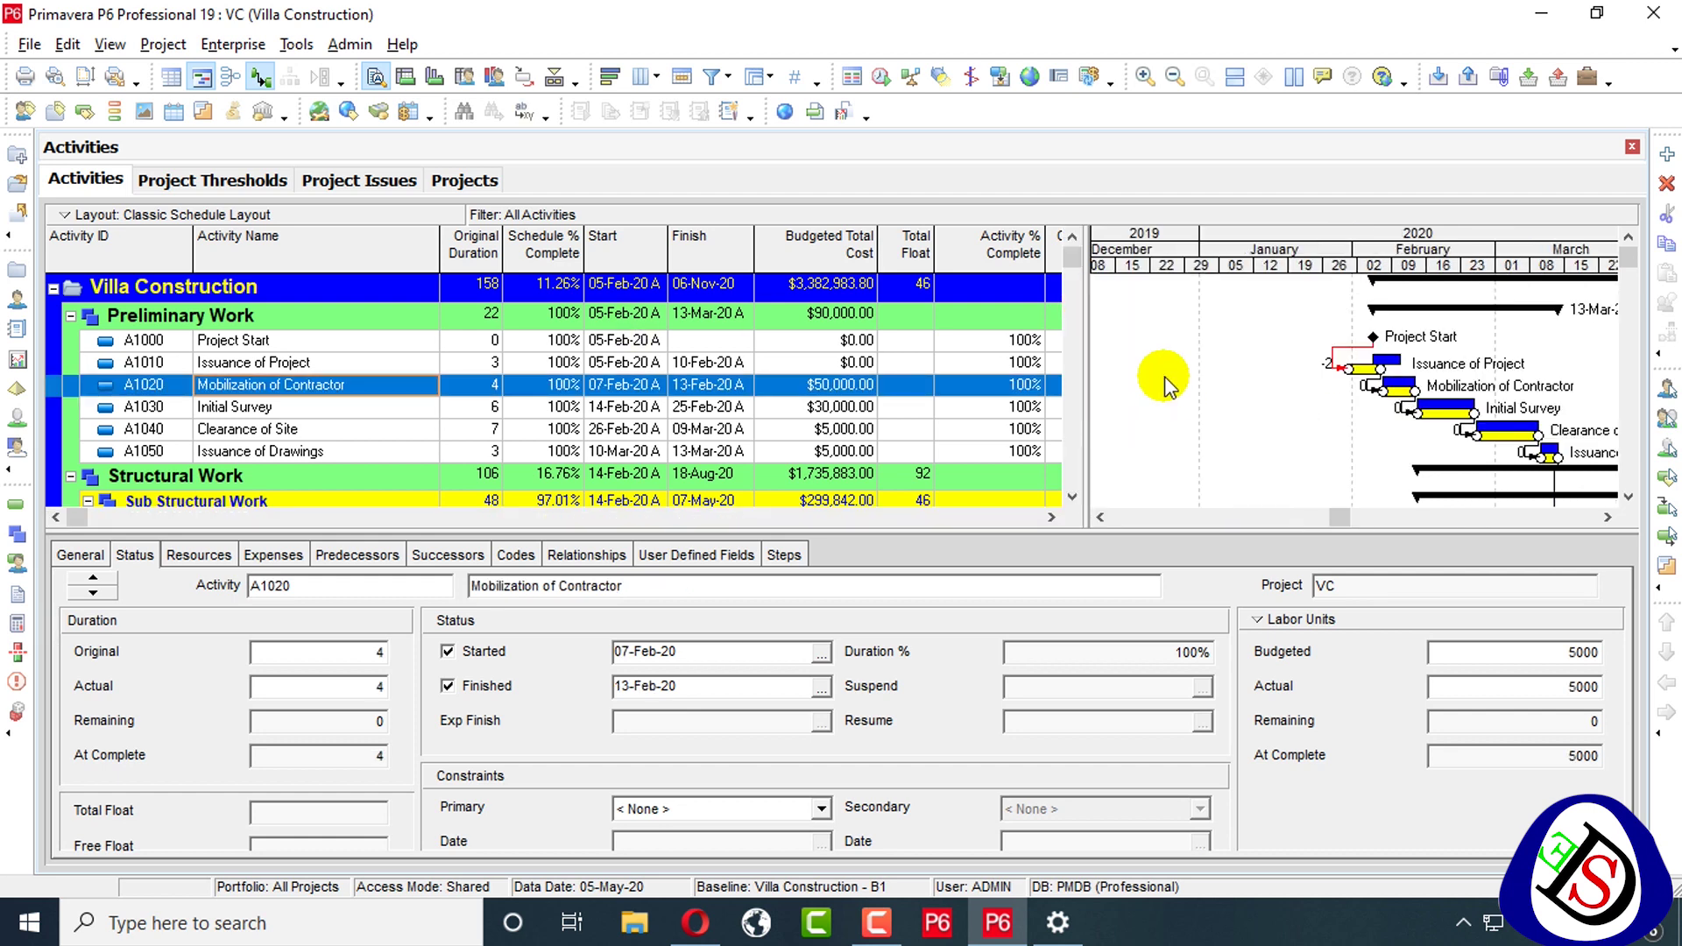
click(1491, 361)
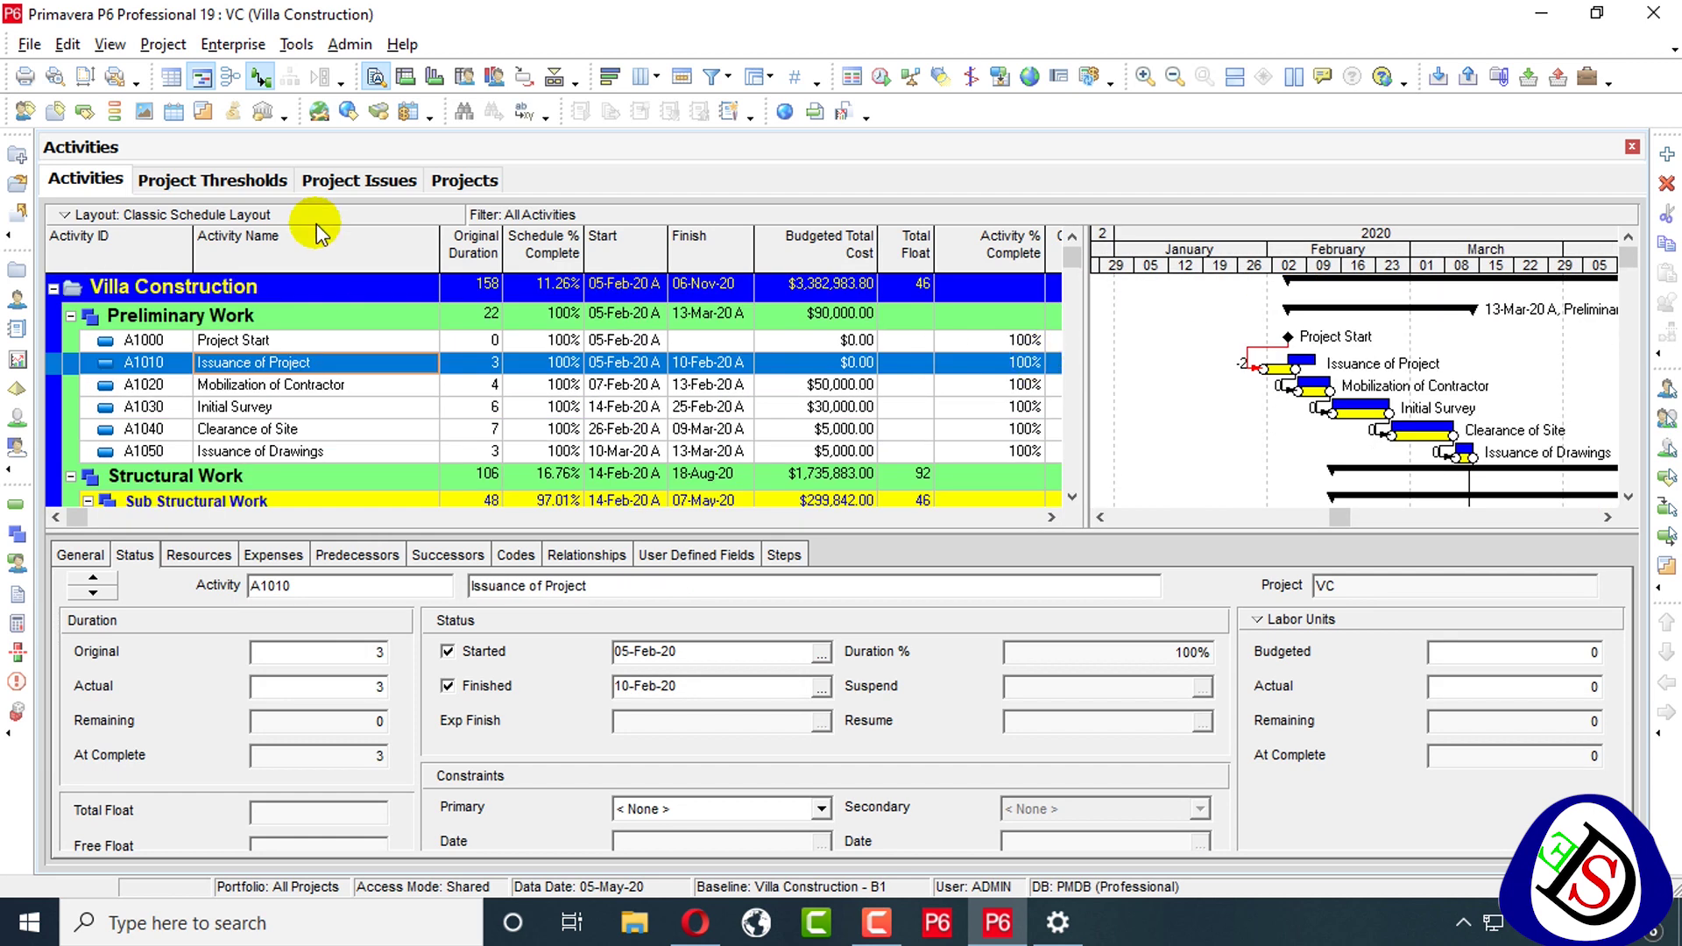
Assign <Current Project> as both the project baseline and the primary user baseline of Villa Construction
click(163, 43)
click(224, 138)
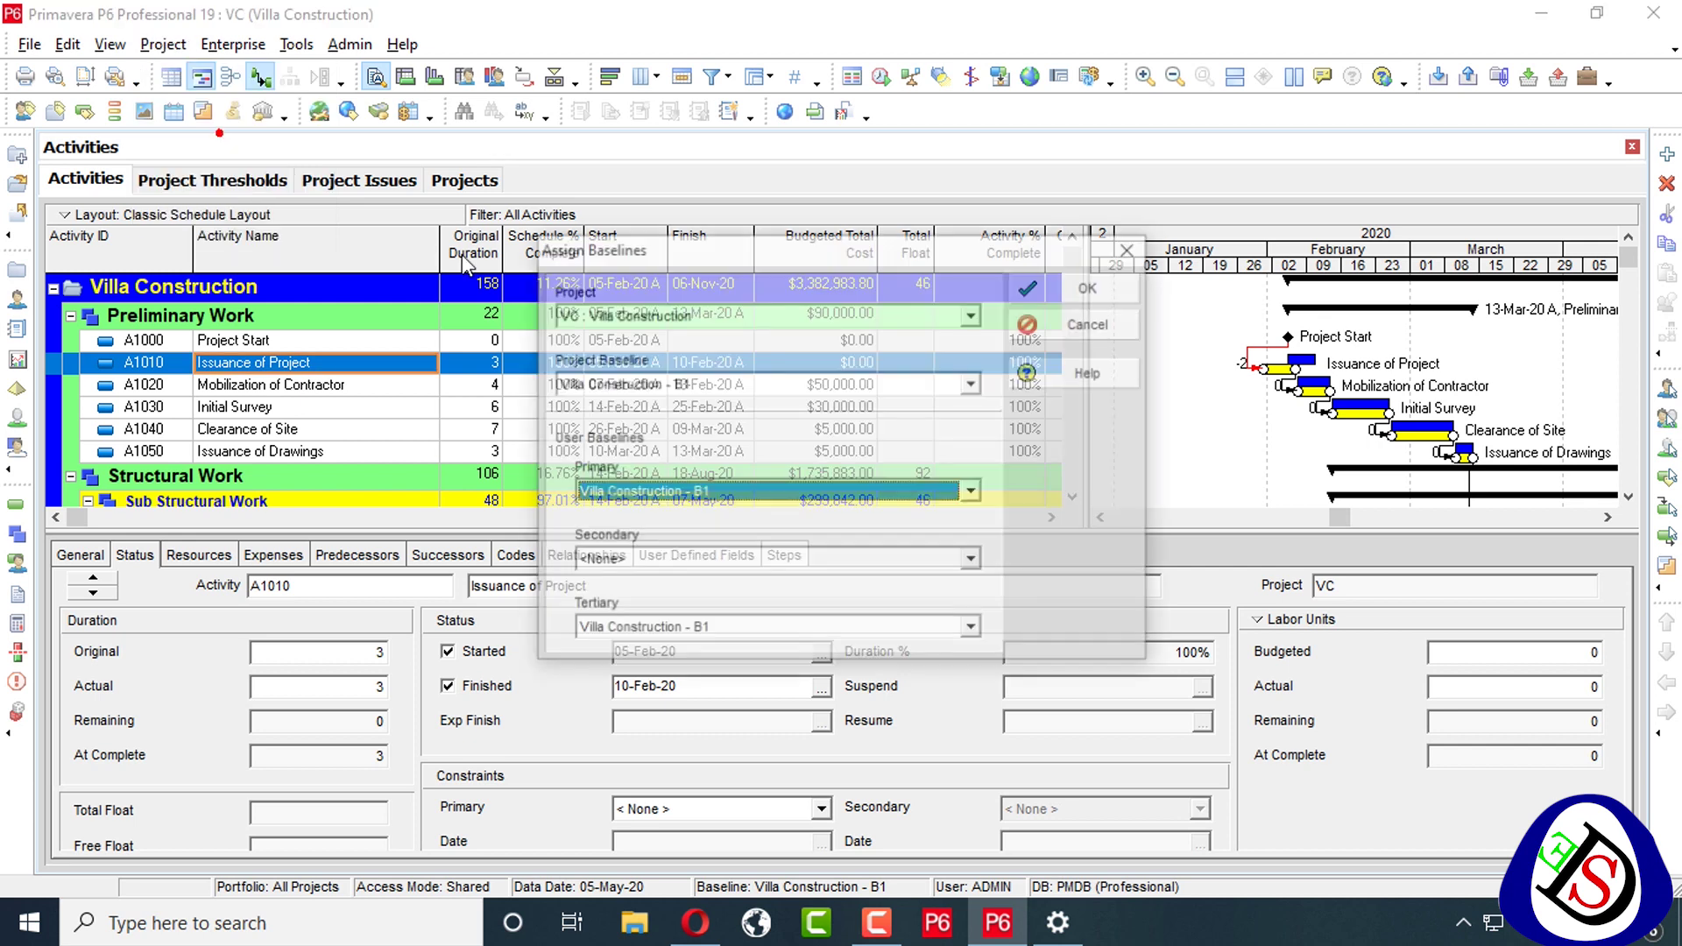
click(797, 491)
click(795, 517)
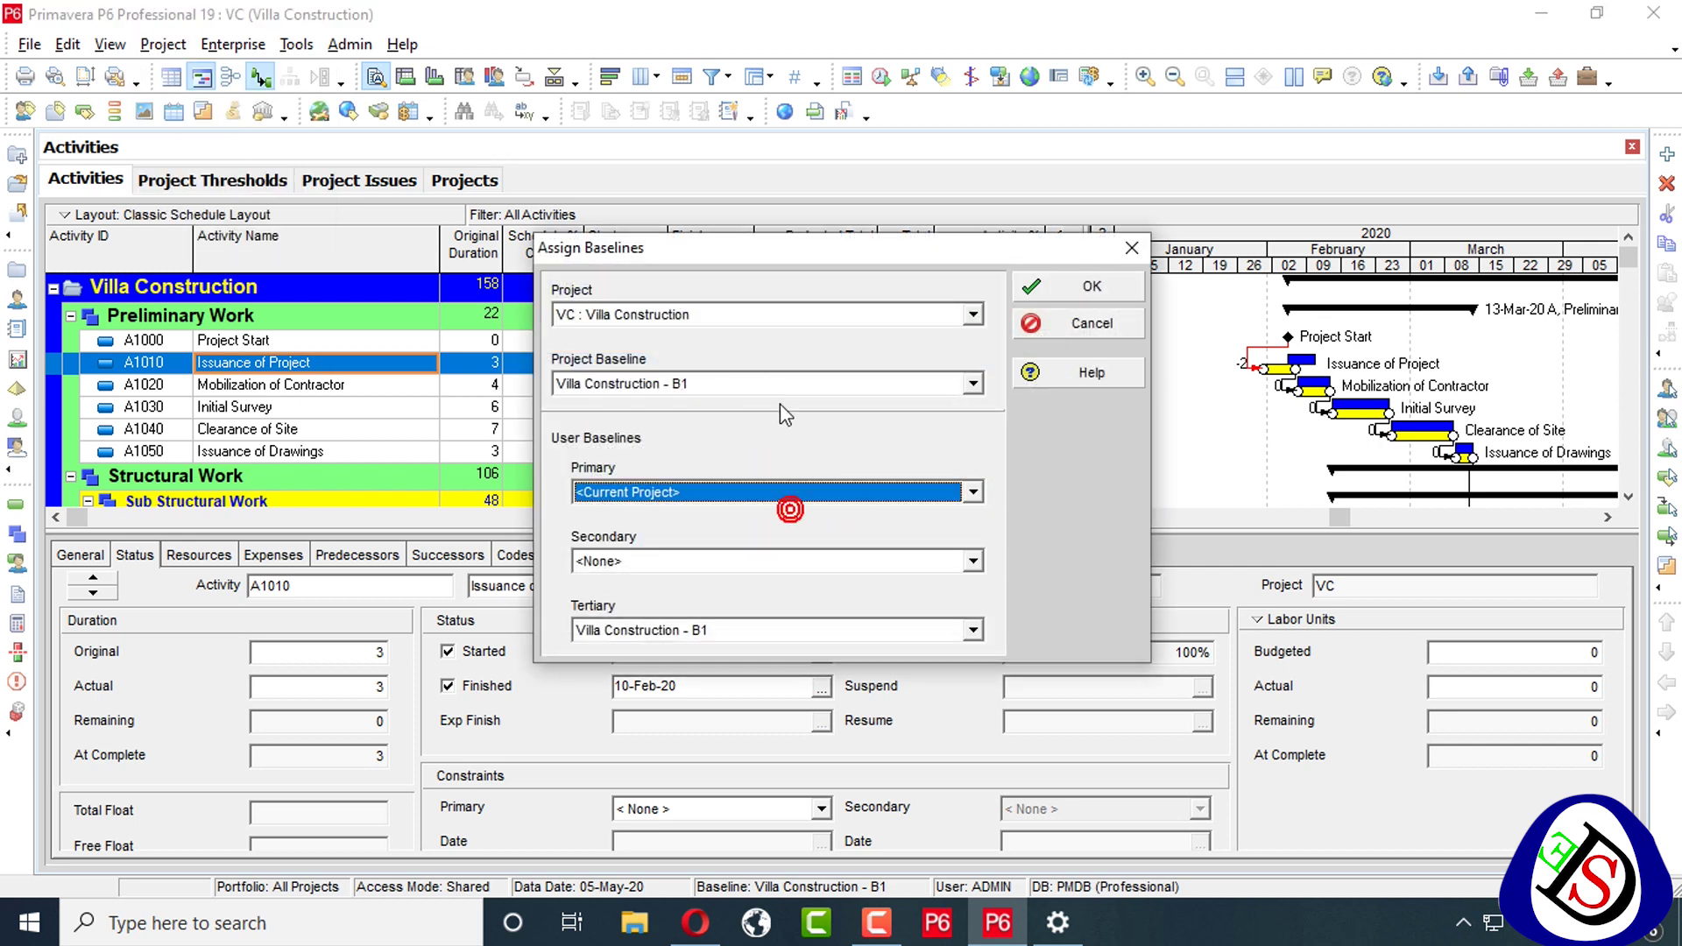
click(781, 389)
click(775, 411)
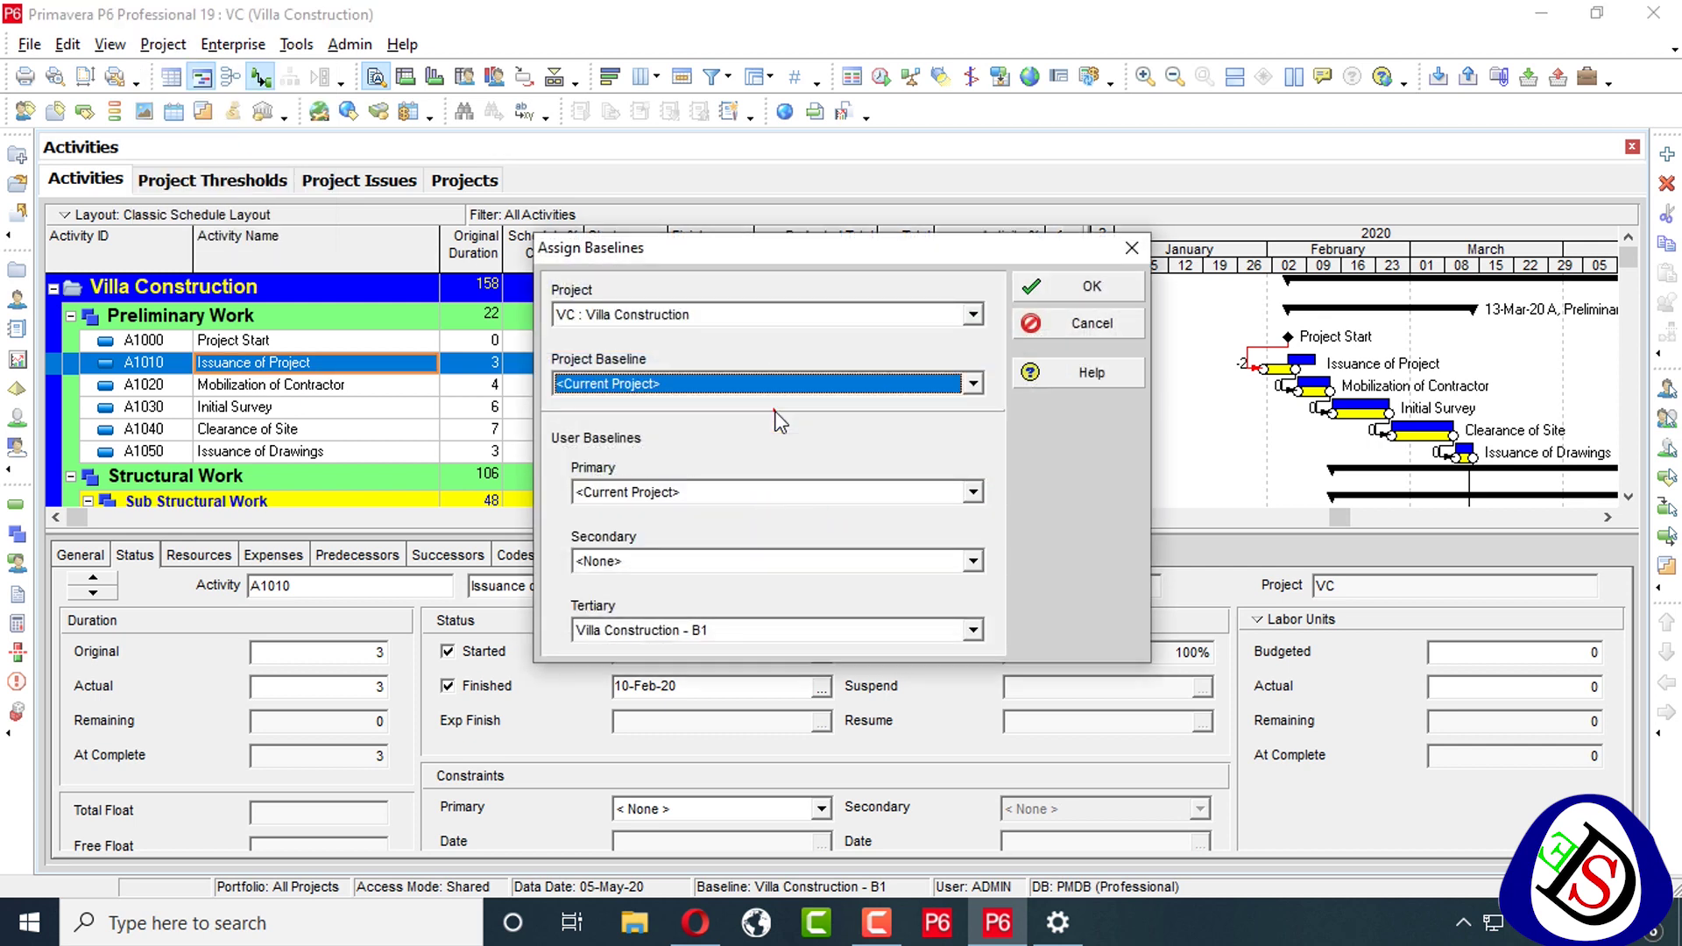
click(1027, 286)
Try to restore the Villa Construction - B1 baseline from the project's maintained baselines
click(160, 44)
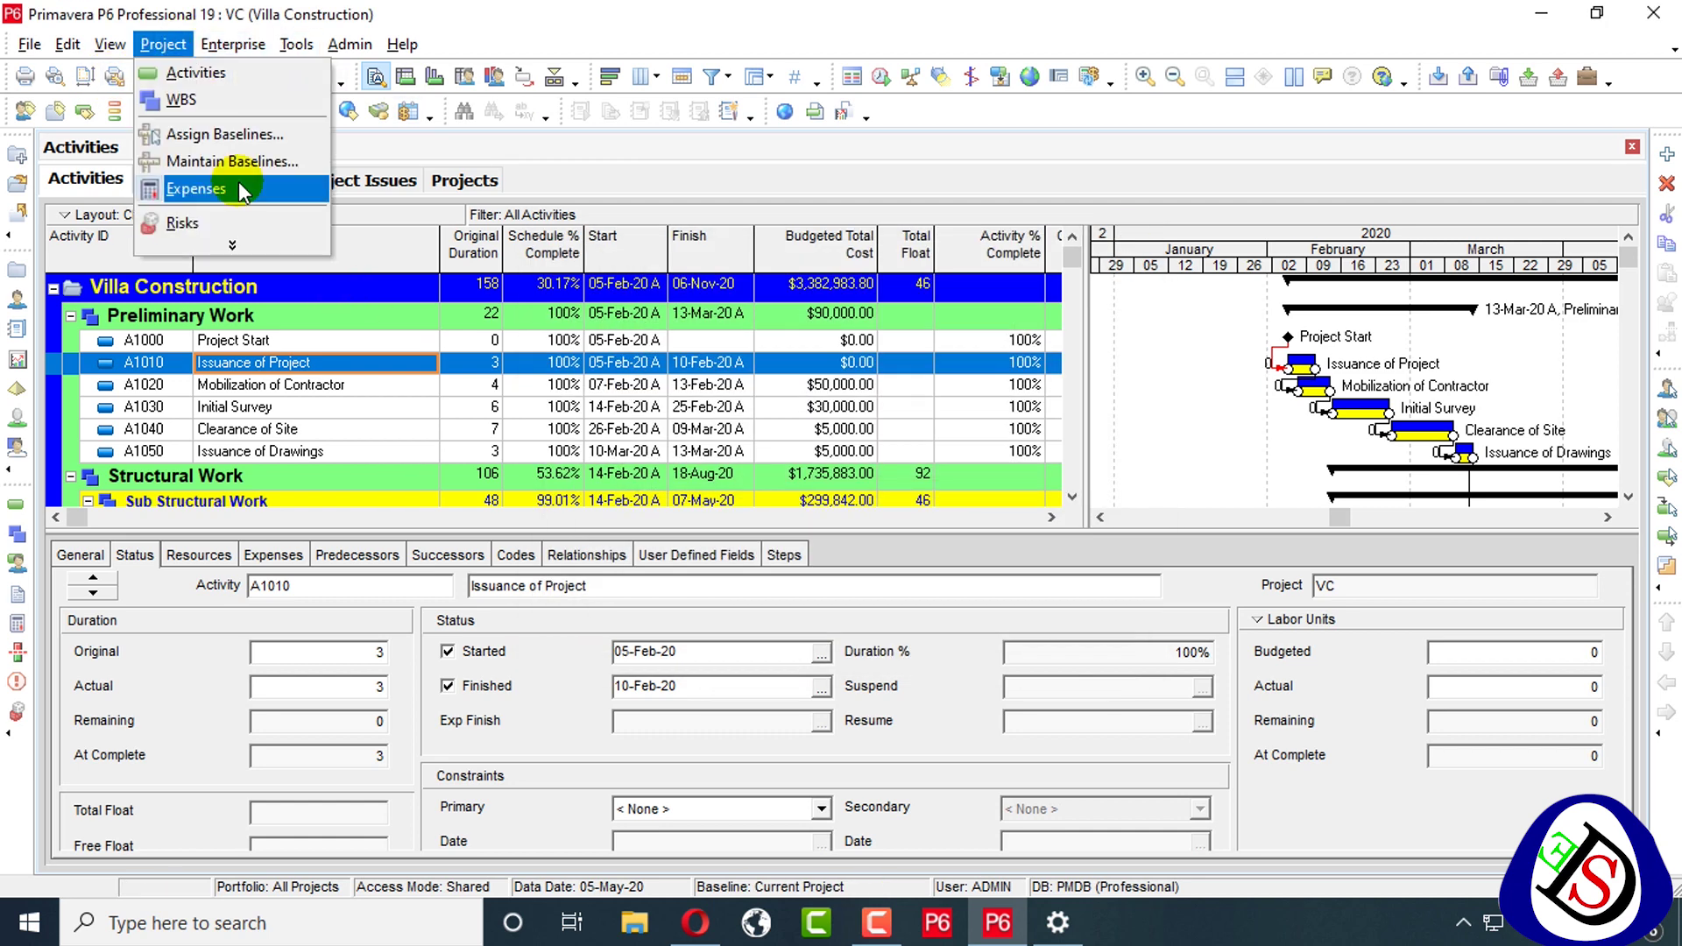
click(232, 161)
click(617, 328)
click(1213, 504)
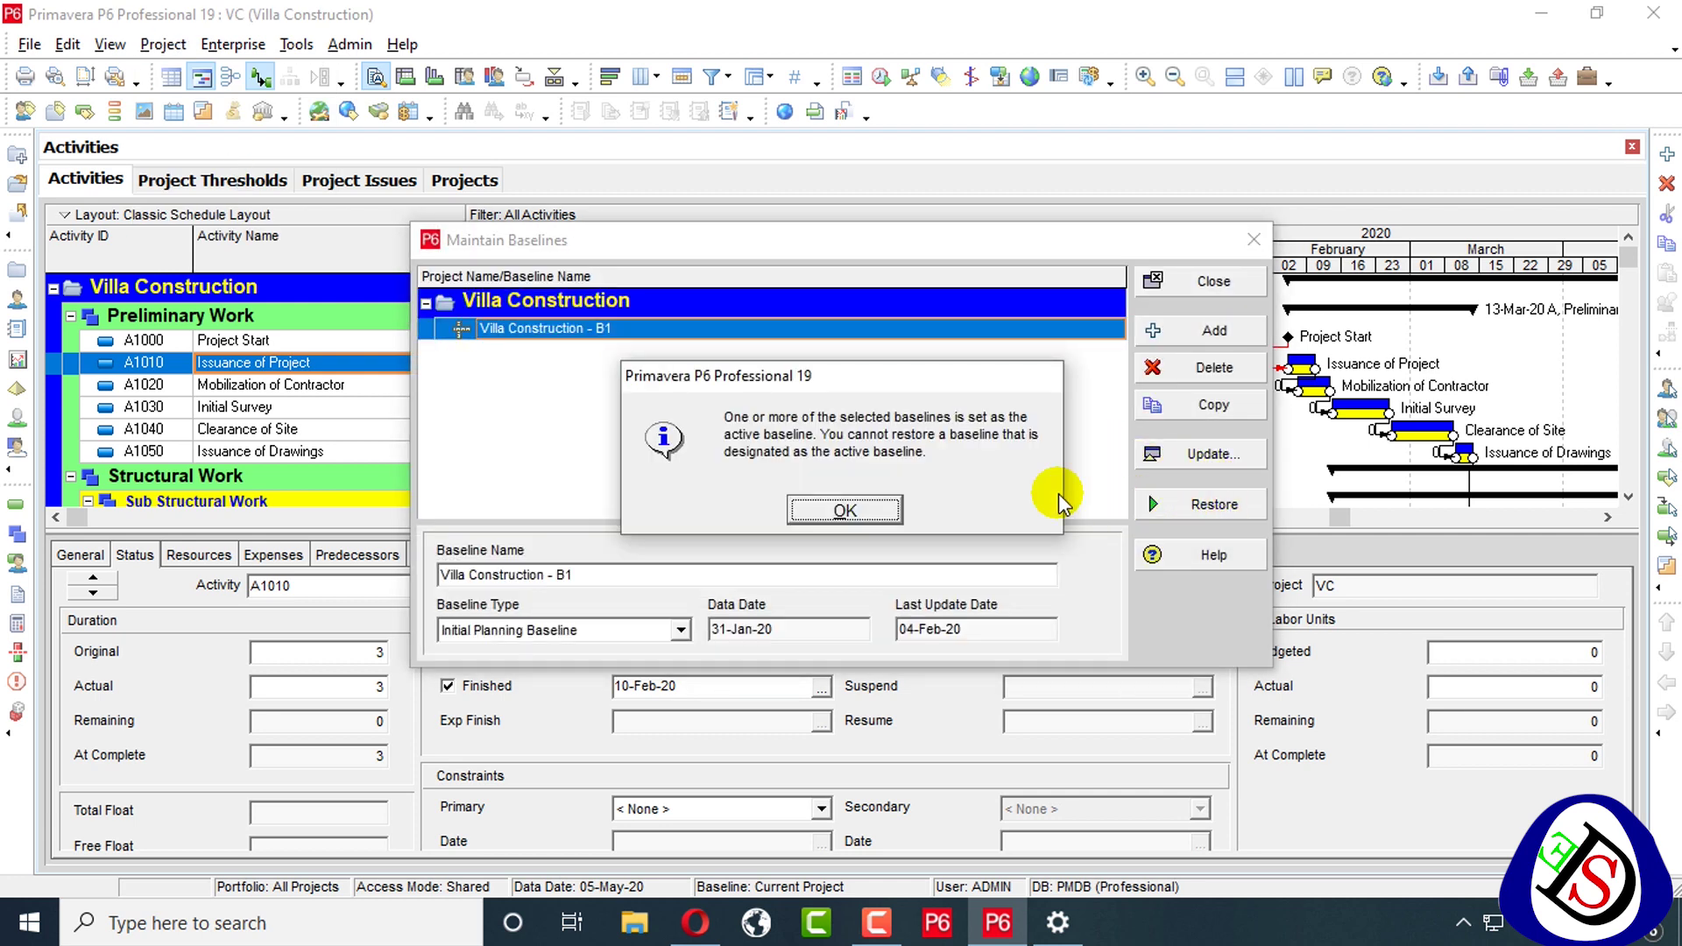
click(833, 512)
Set the baseline type of Villa Construction - B1 to <None> and try again to restore it
click(561, 629)
click(491, 650)
click(1139, 503)
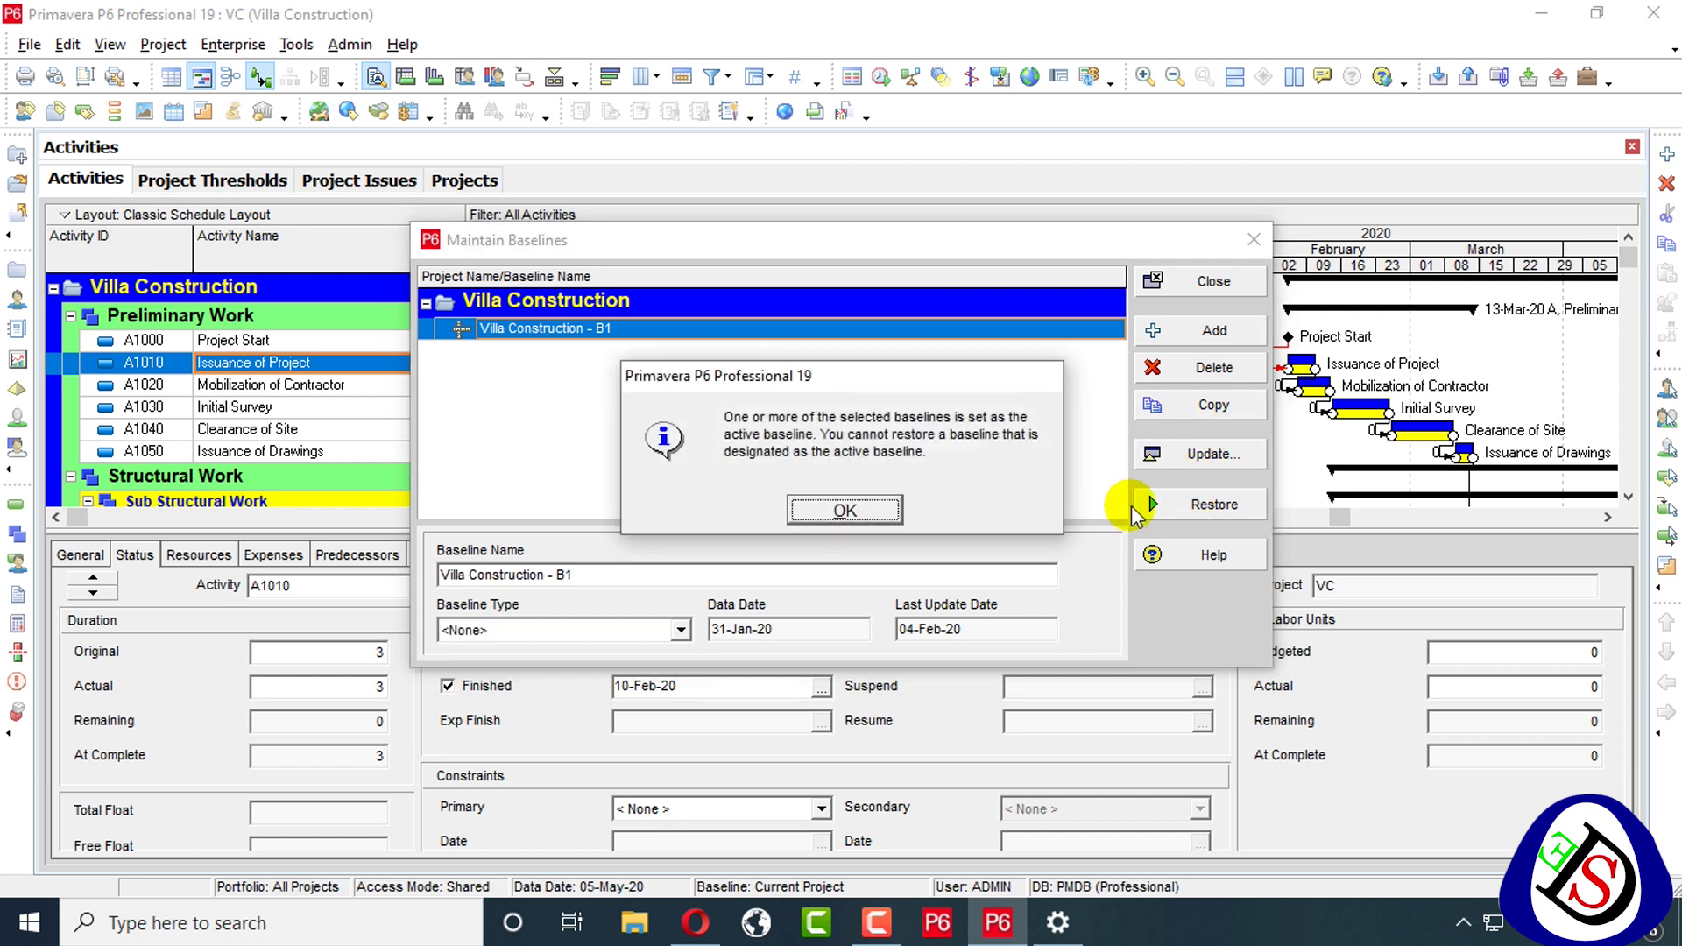
click(842, 509)
click(1214, 281)
Set the tertiary user baseline of Villa Construction to <None> in the baseline assignments
click(163, 44)
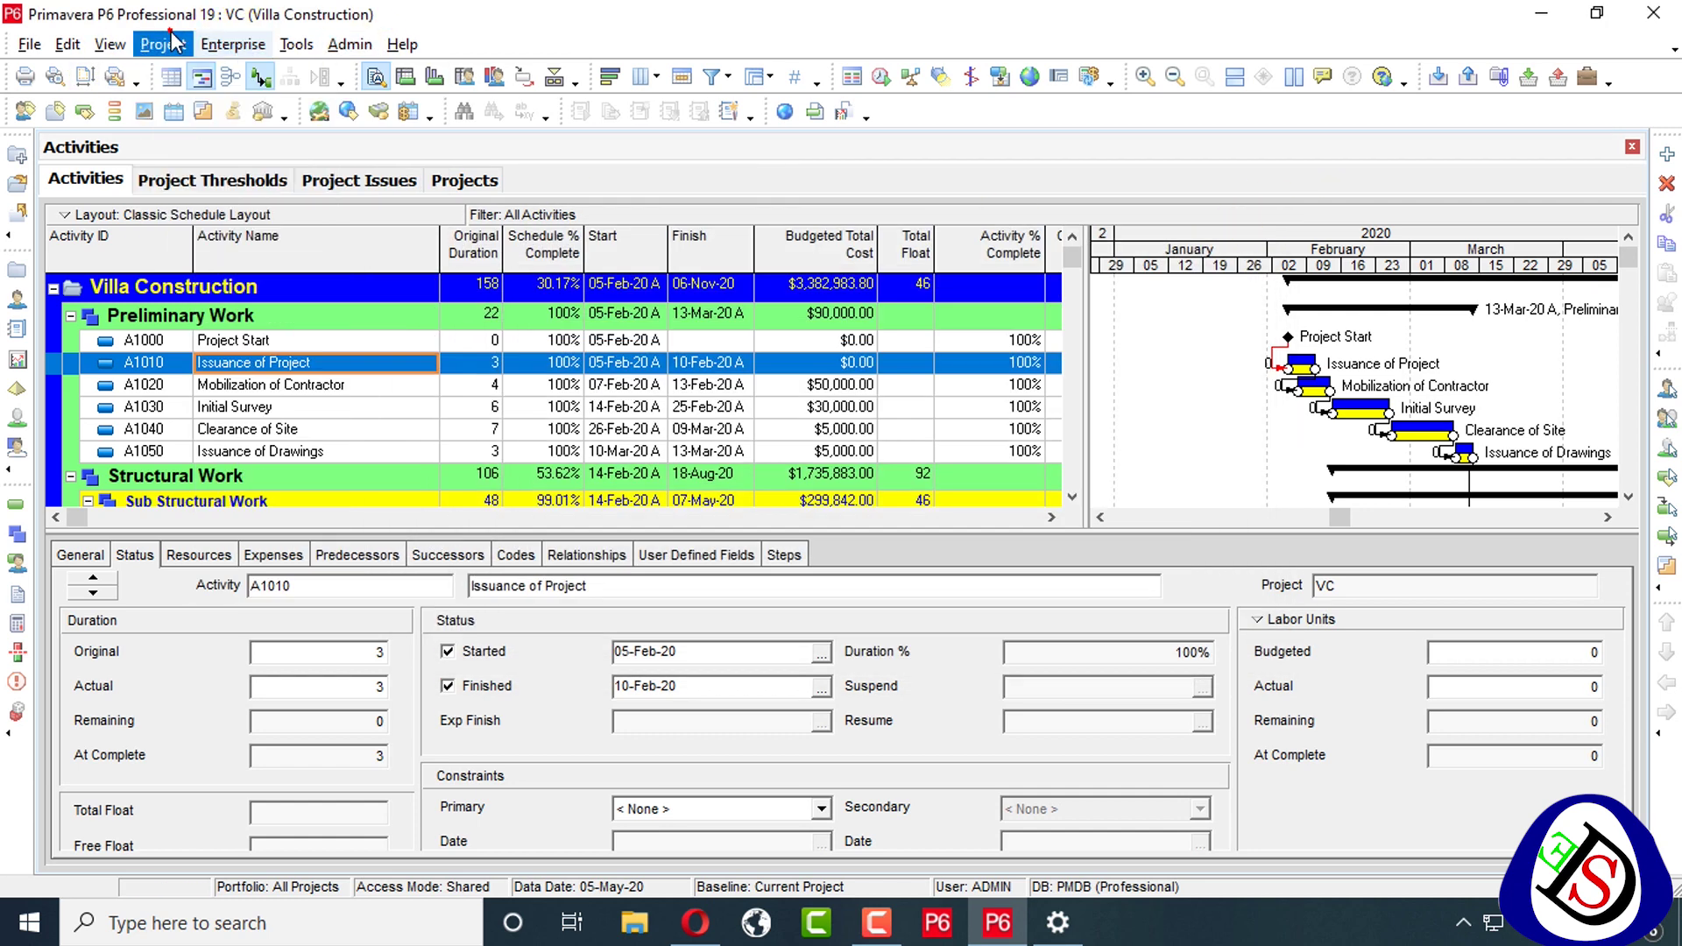
click(162, 44)
click(221, 133)
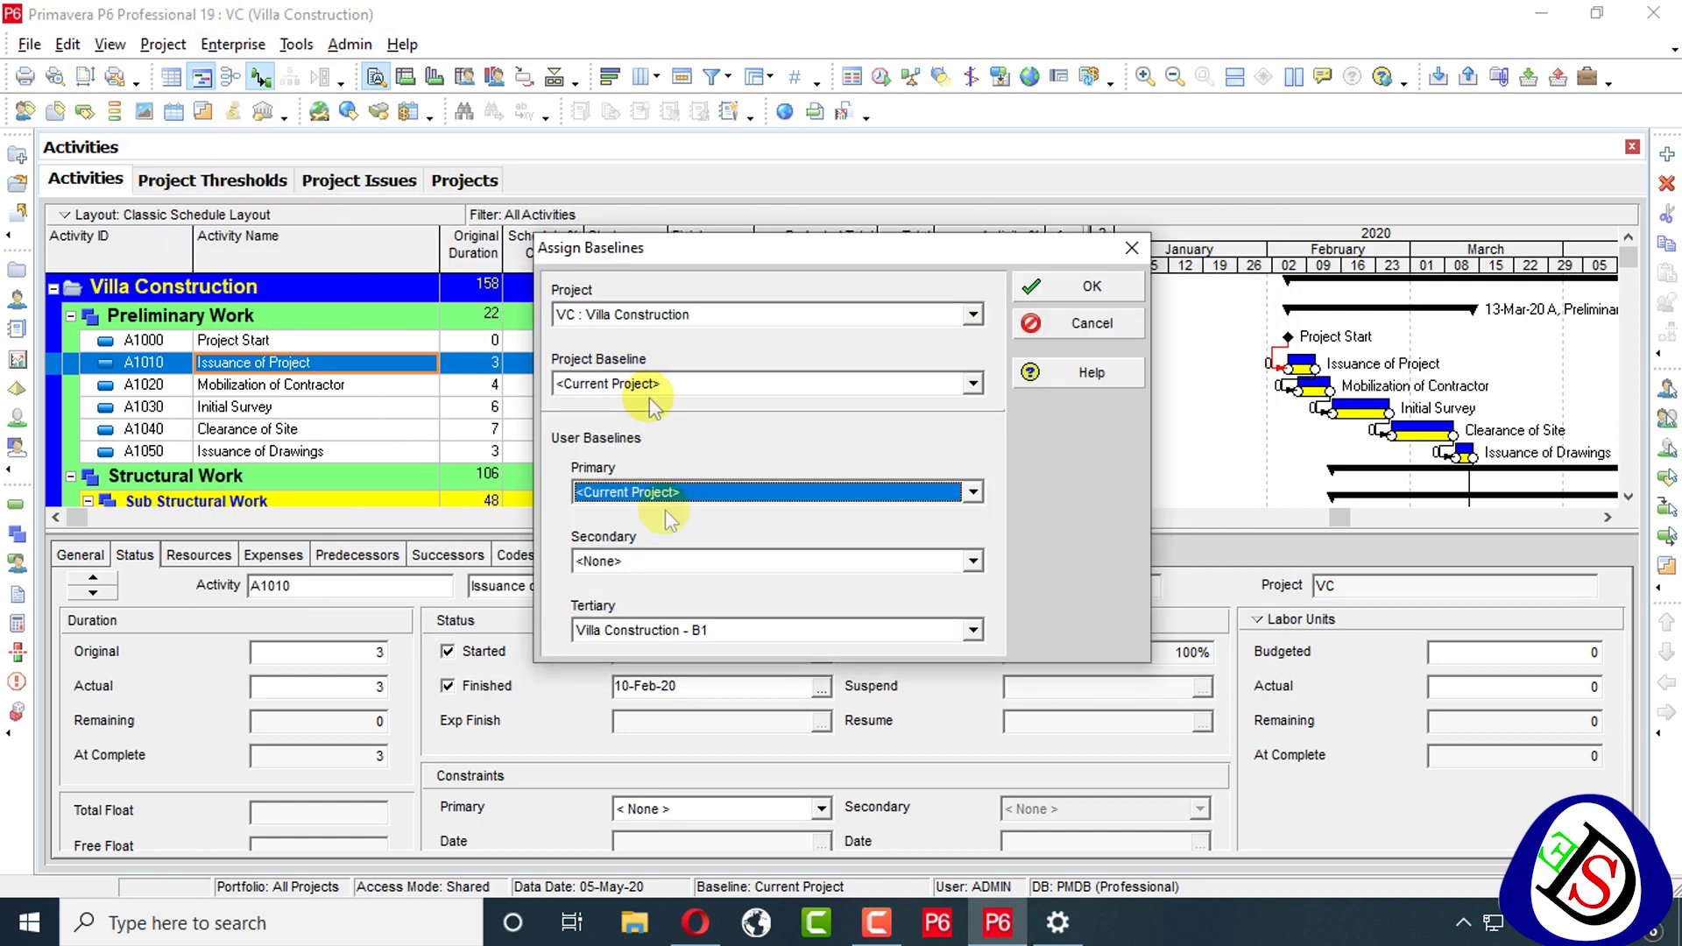
click(665, 641)
click(653, 653)
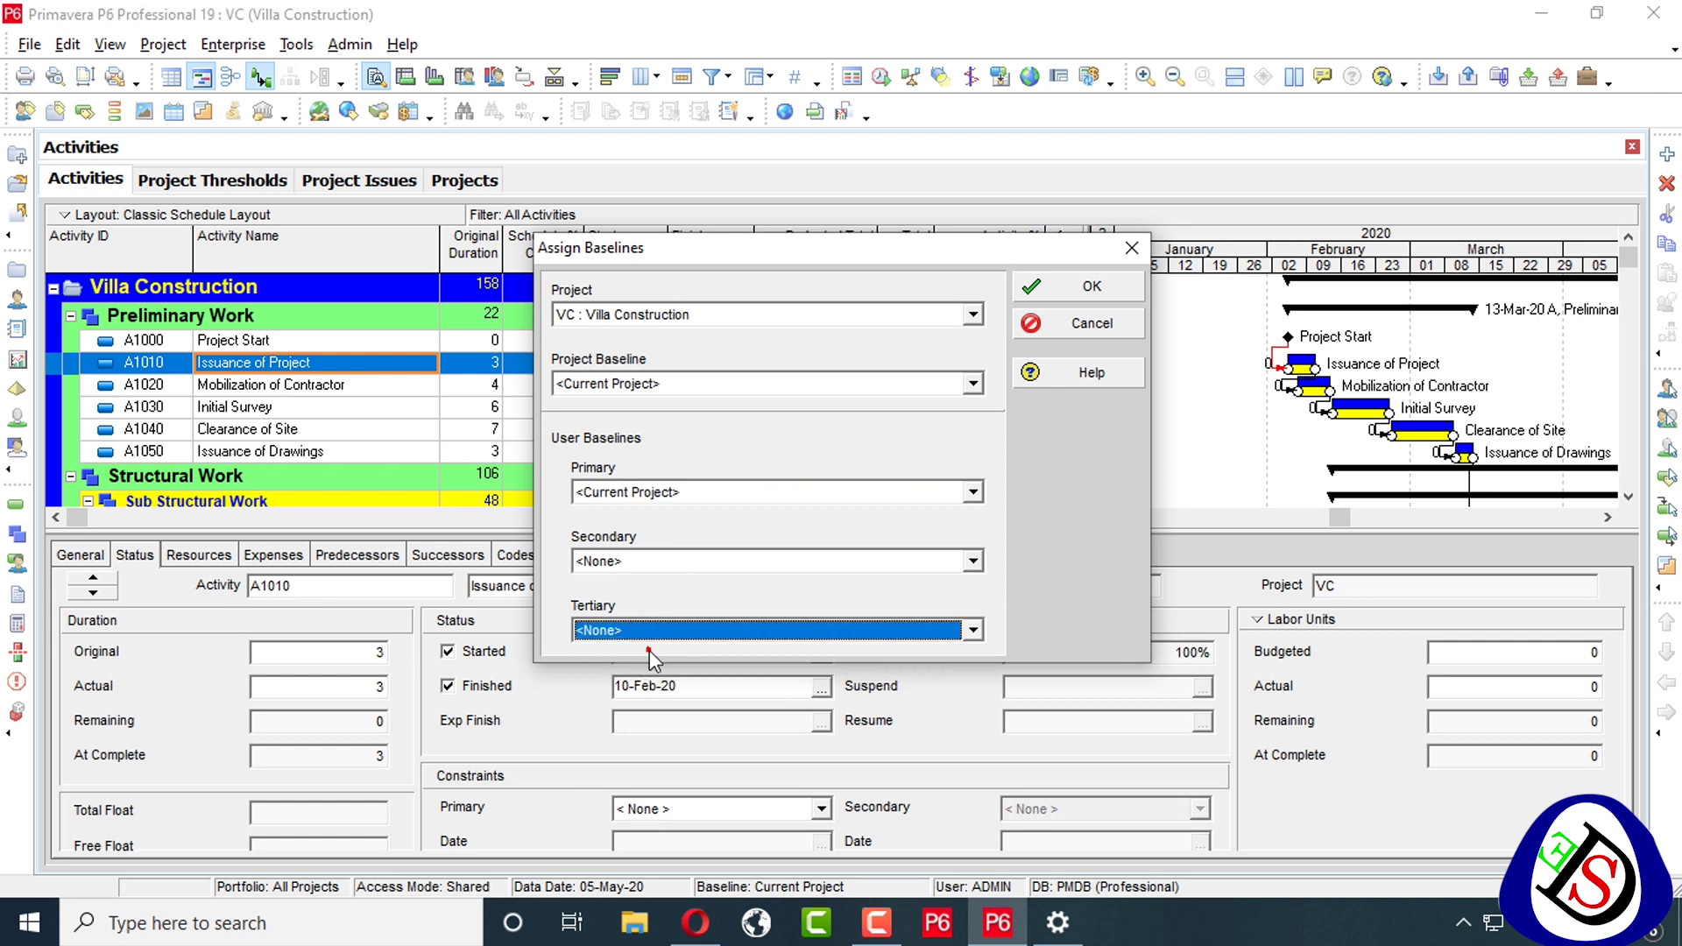
click(1034, 285)
Restore the Villa Construction - B1 baseline as a separate project and close the baseline maintenance dialog
click(163, 44)
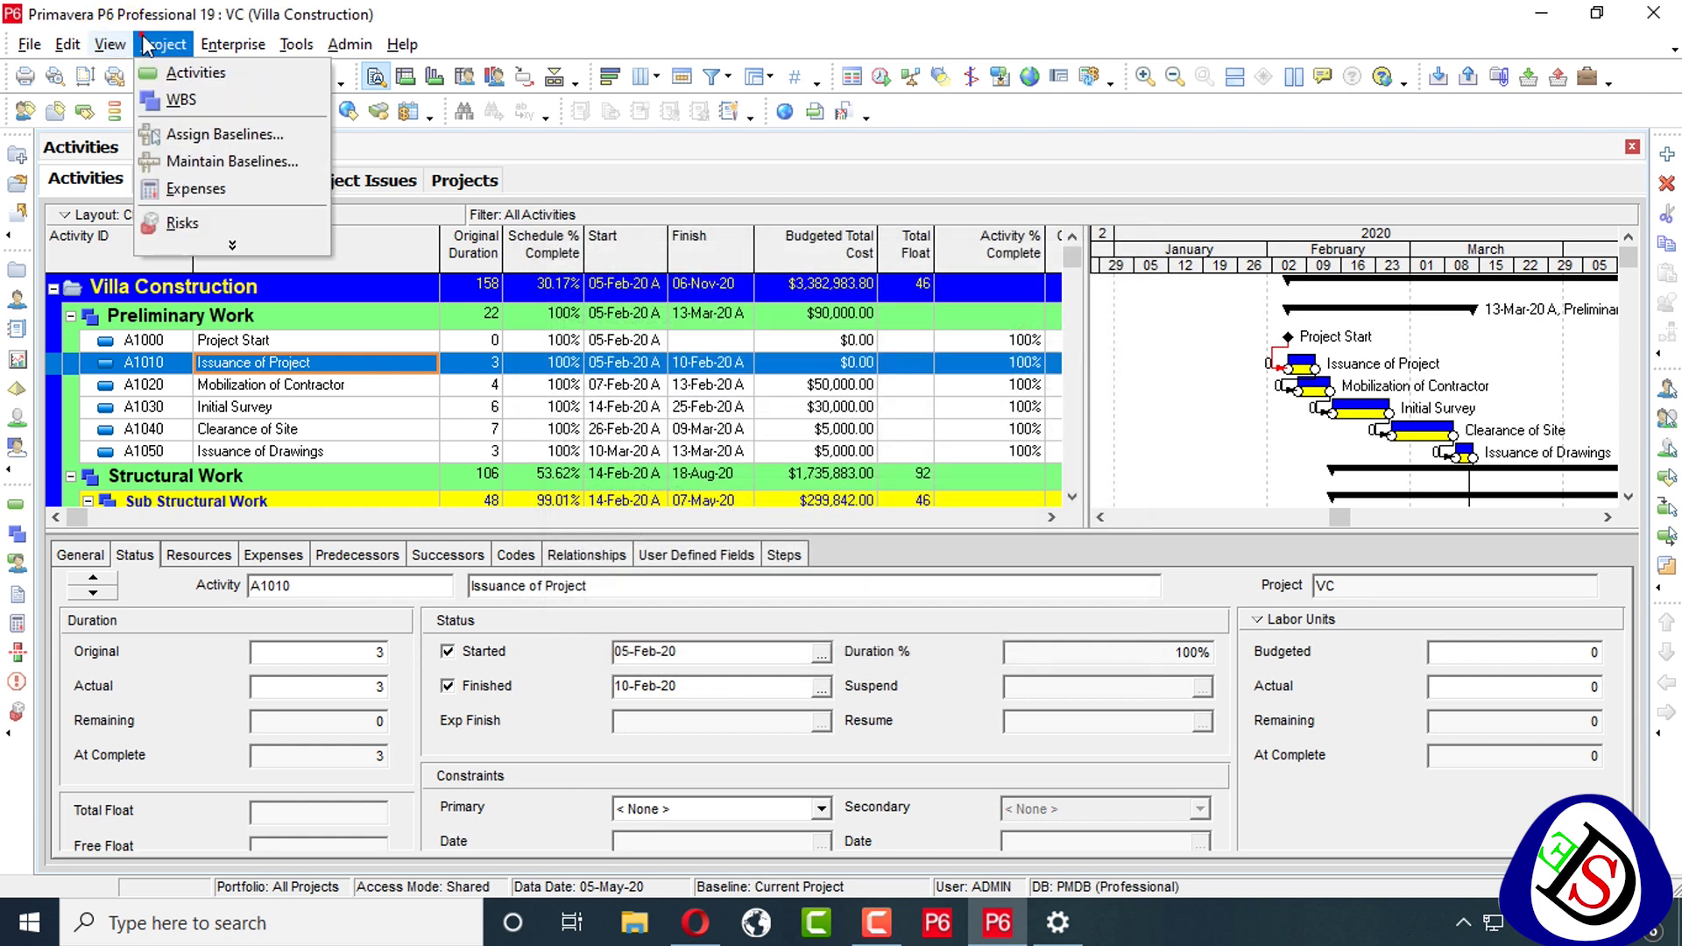
click(196, 161)
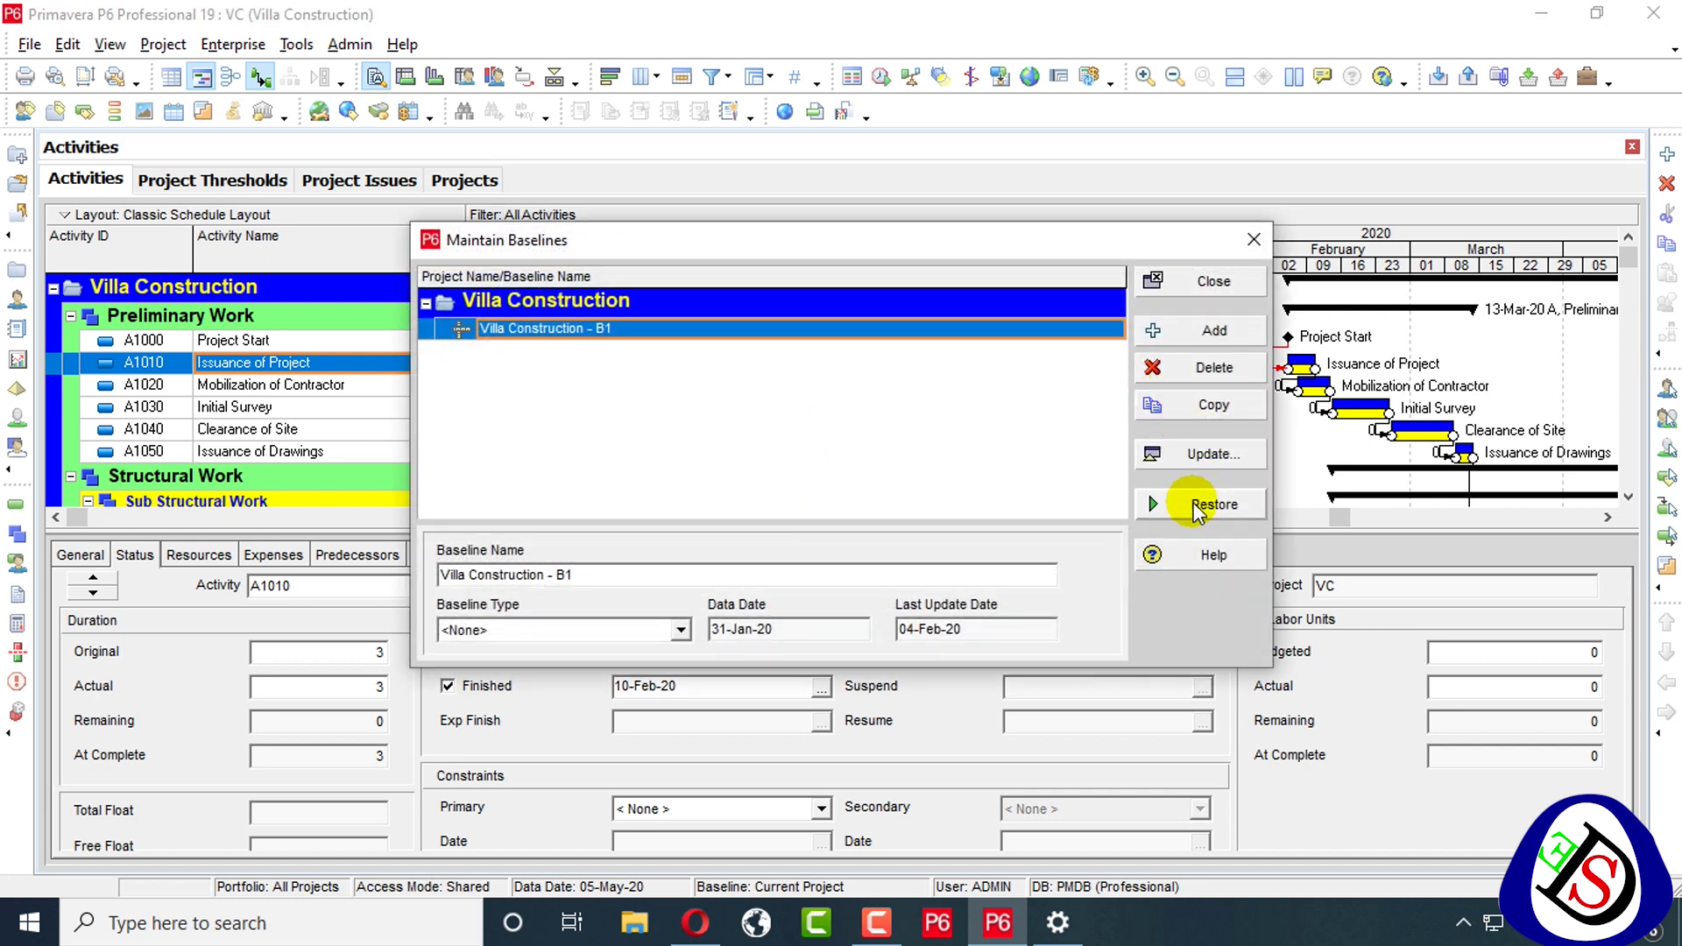
click(1194, 501)
click(804, 508)
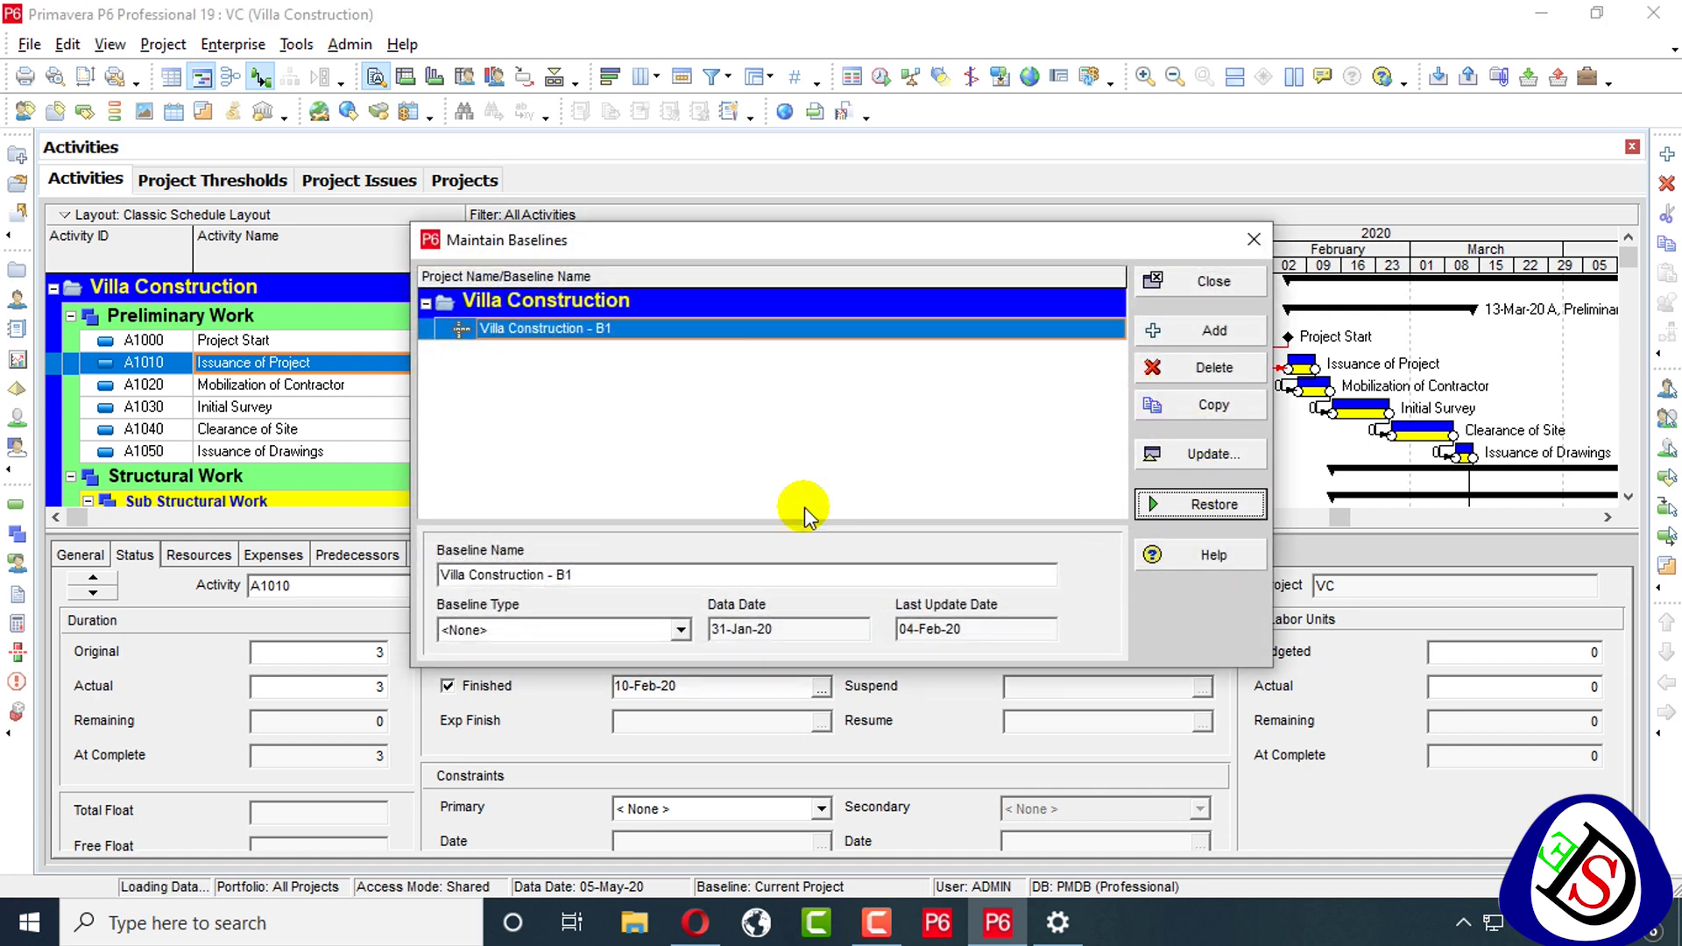
click(1245, 289)
Check the Residential Project group in the projects list for the restored VC - B1 project beside VC
click(465, 180)
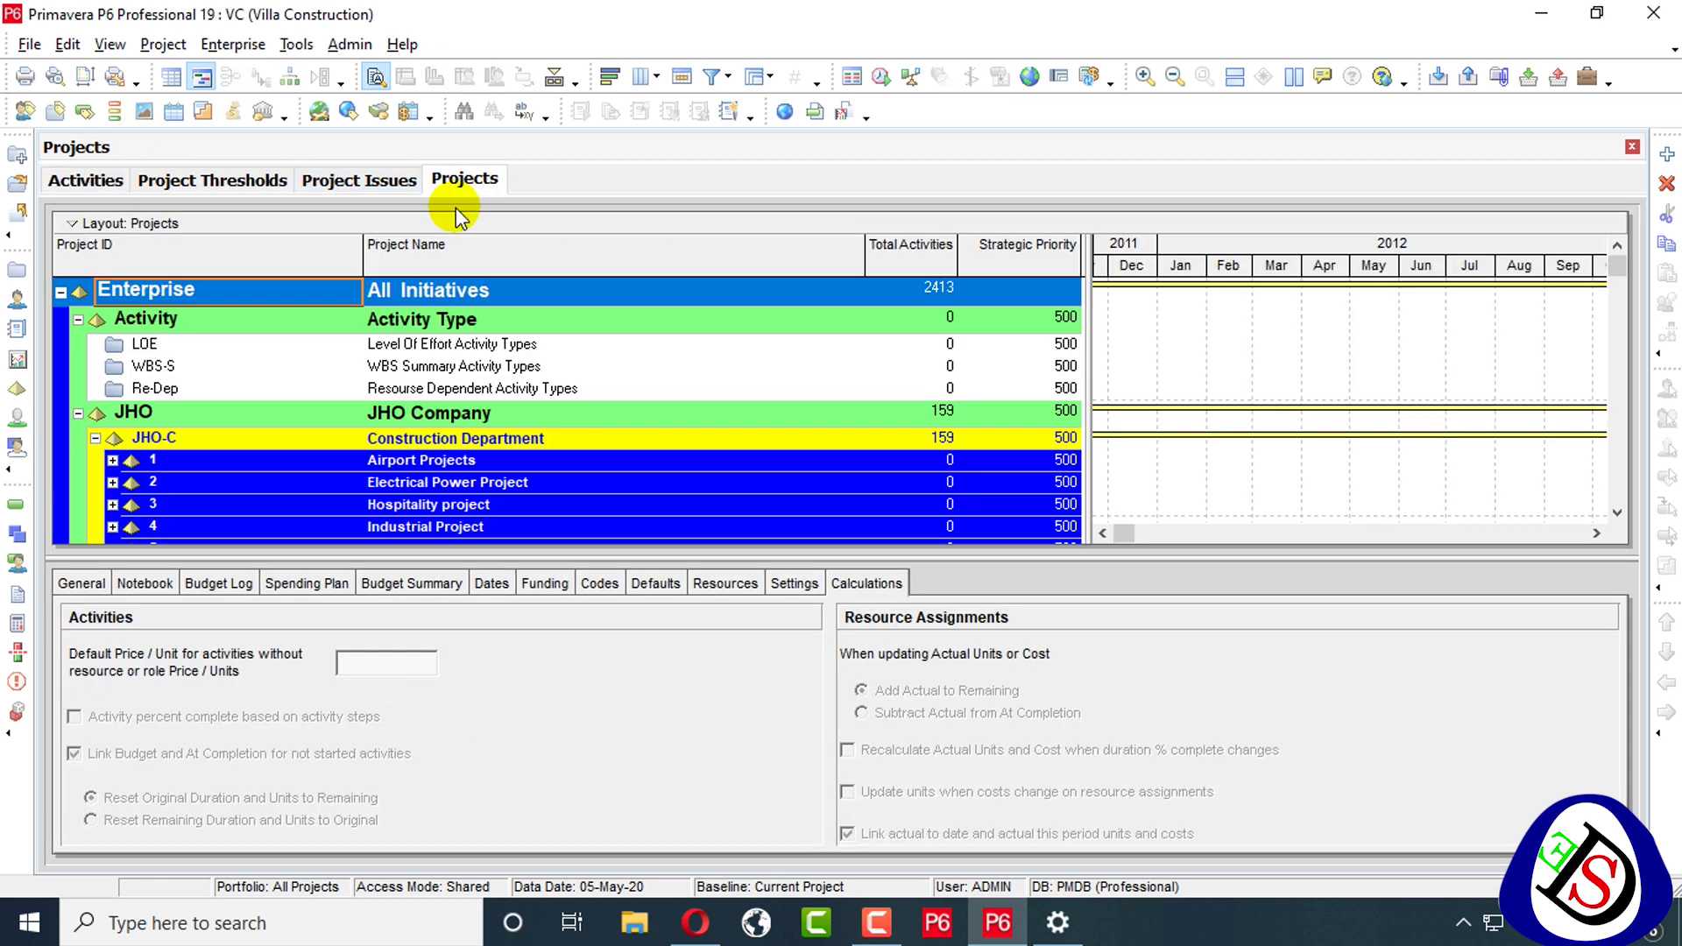
scroll(438, 385, down, 4)
click(441, 379)
click(440, 385)
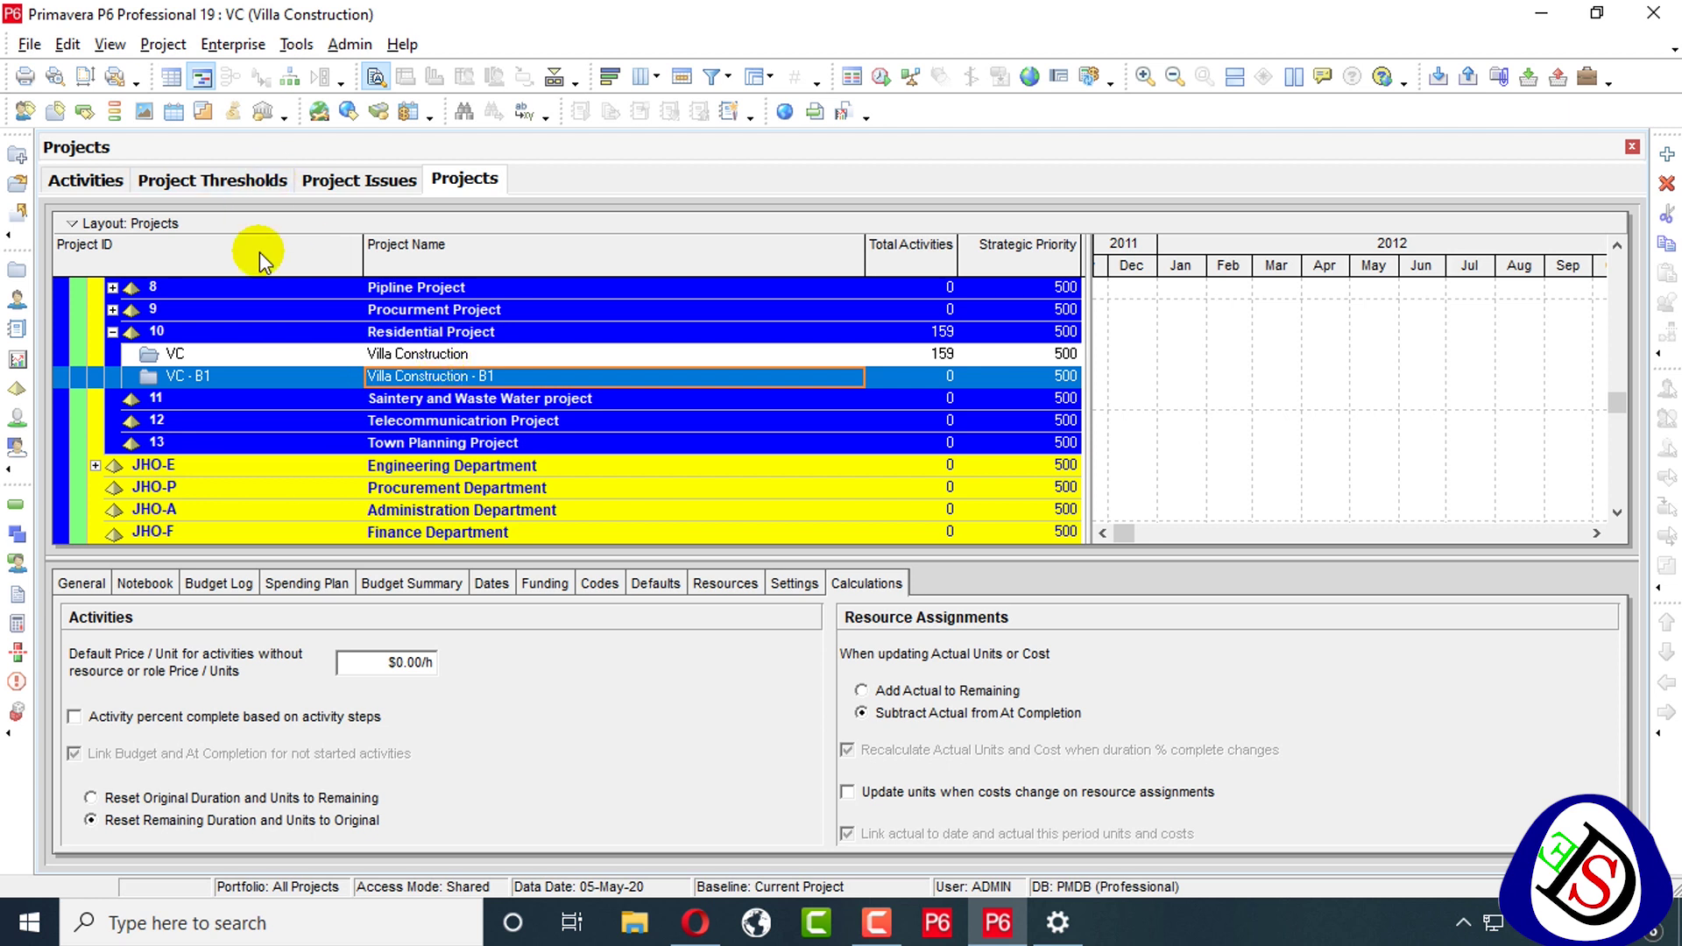
click(239, 355)
click(244, 375)
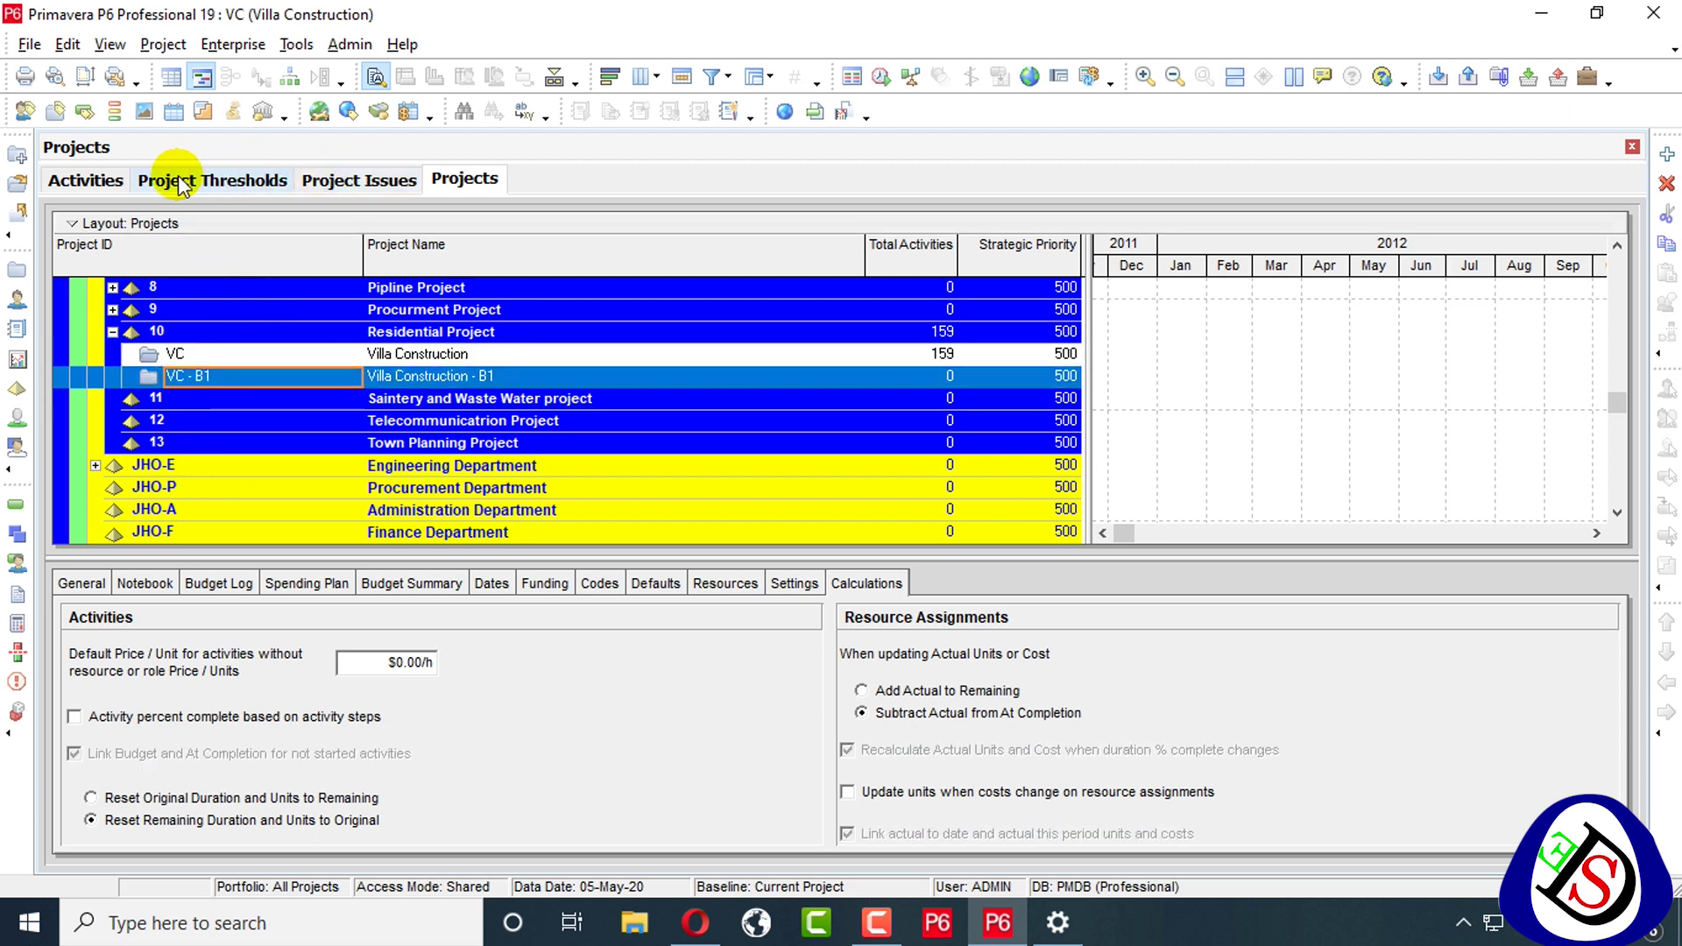
Add an activity named A to the Water Proofing Work group, below Water Proofing Work (T.F)
click(85, 179)
click(747, 438)
scroll(742, 440, down, 2)
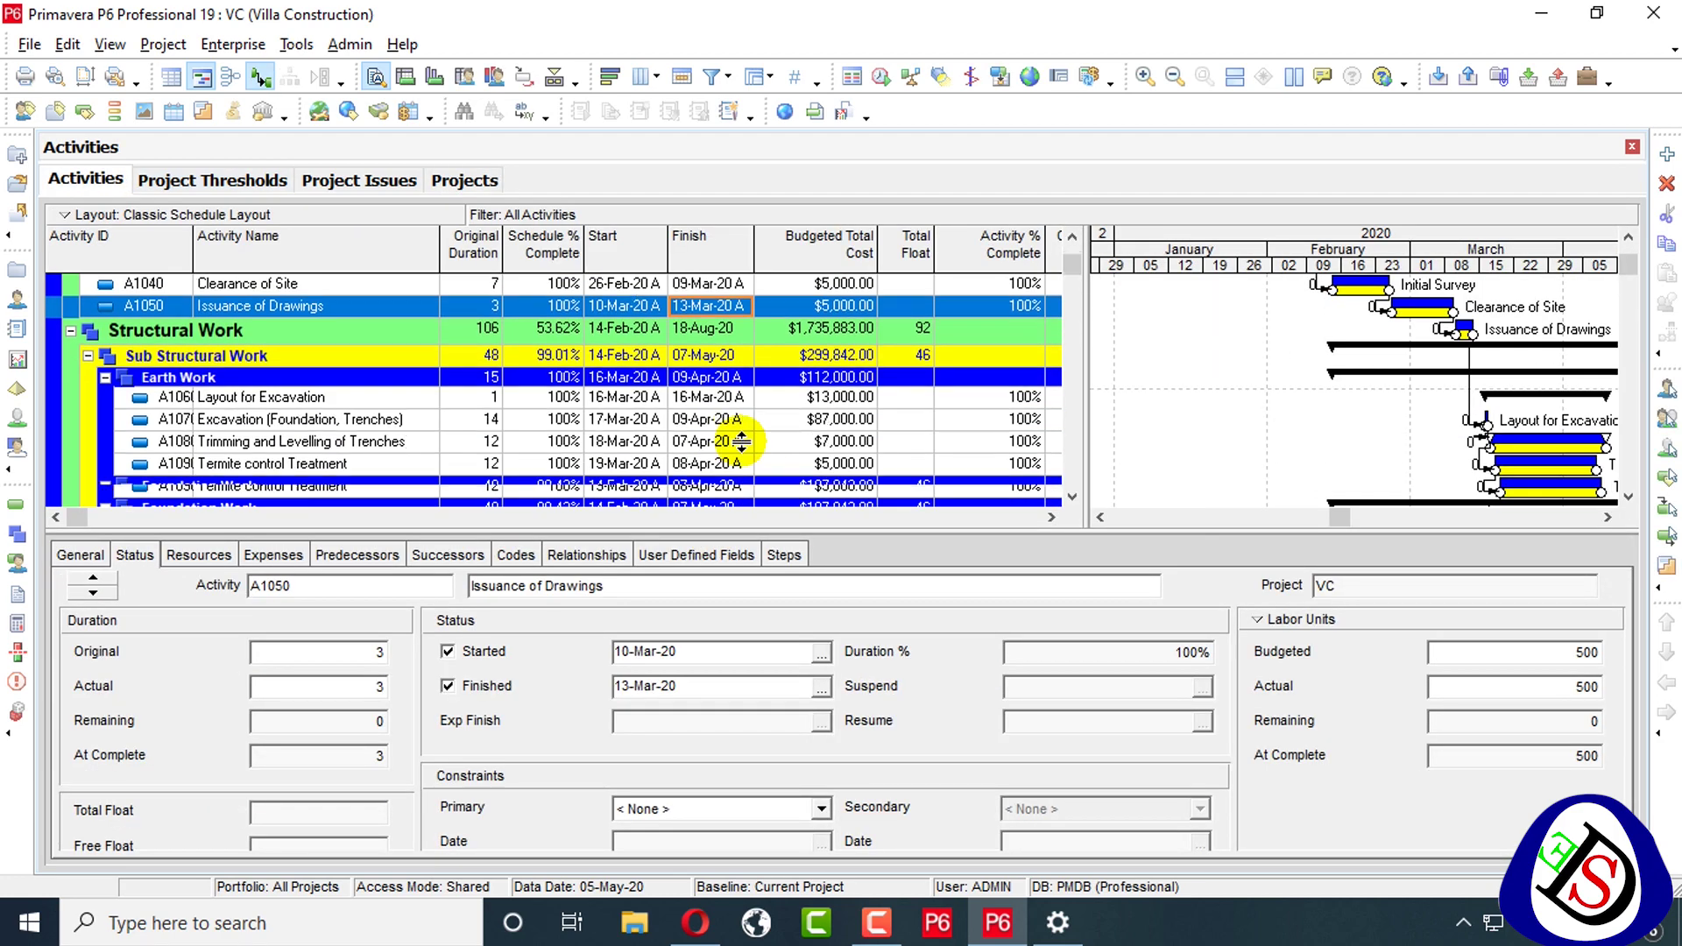
scroll(742, 441, down, 10)
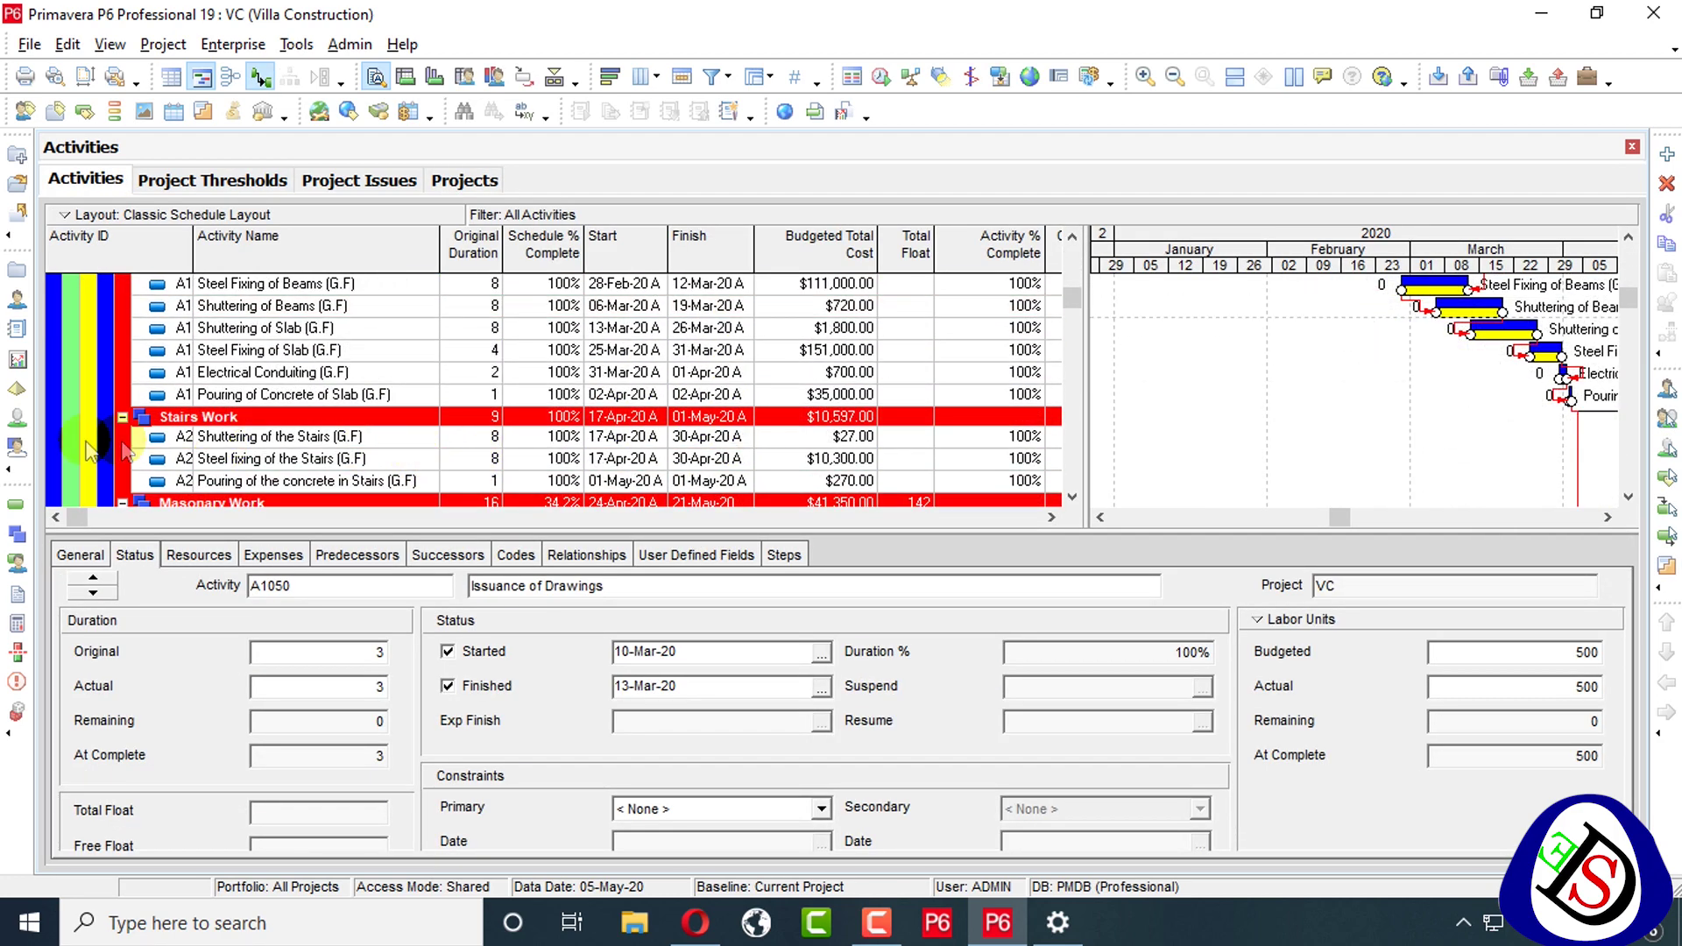
scroll(526, 438, down, 10)
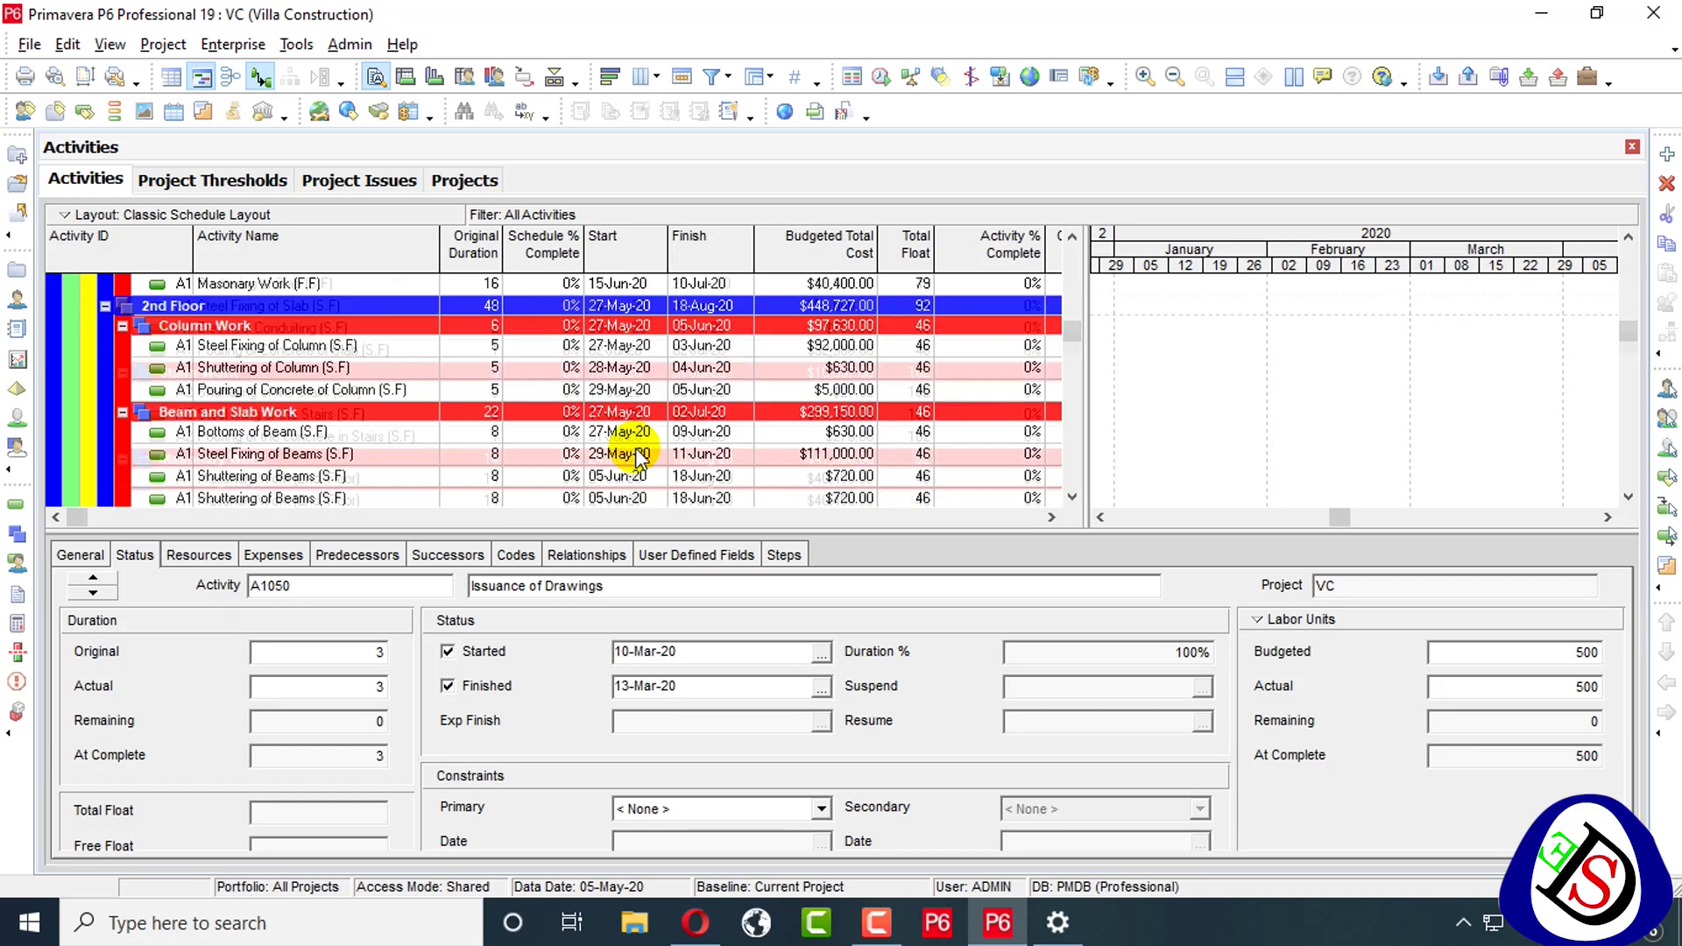
scroll(640, 457, down, 5)
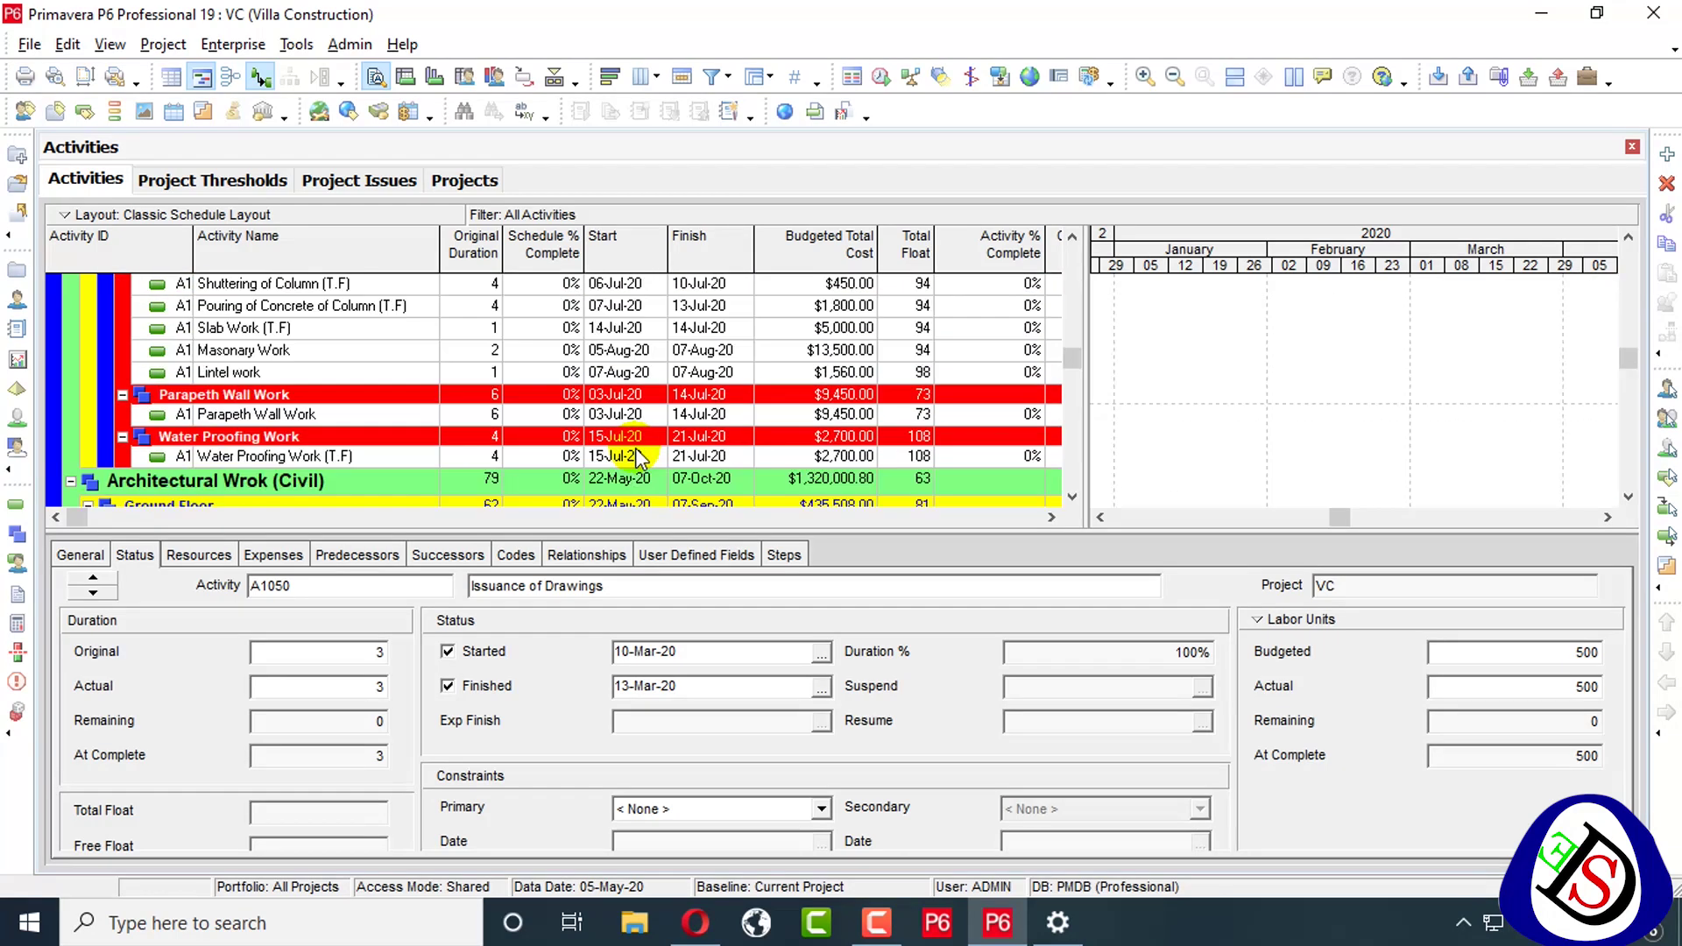
click(159, 462)
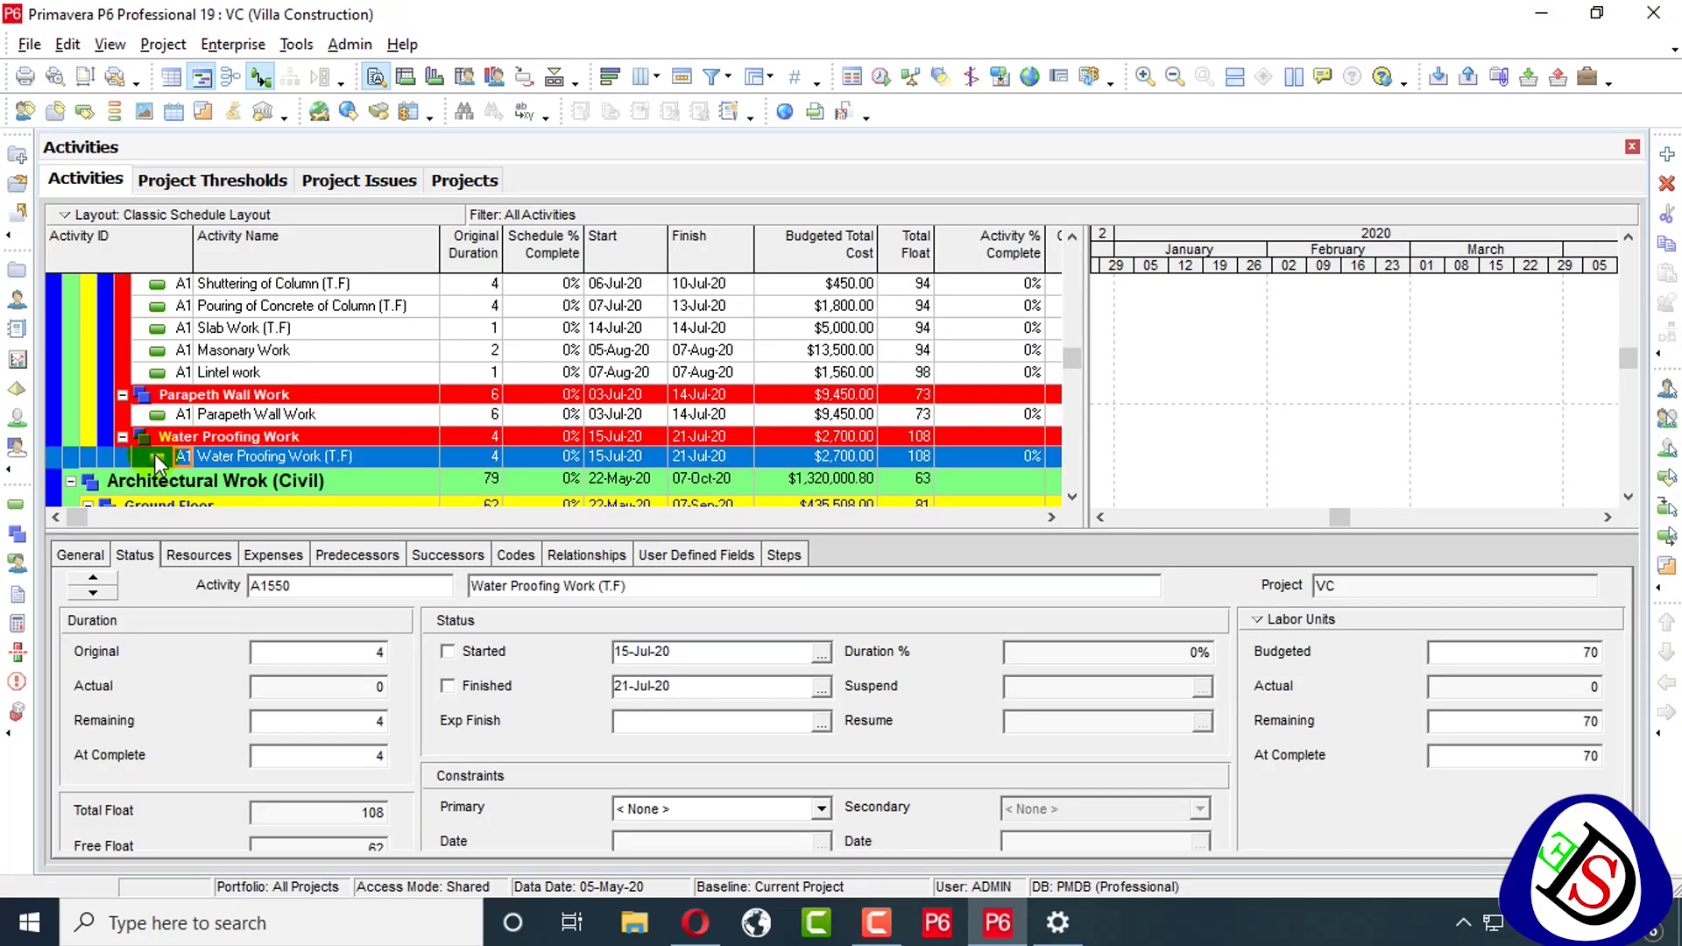
key(Insert)
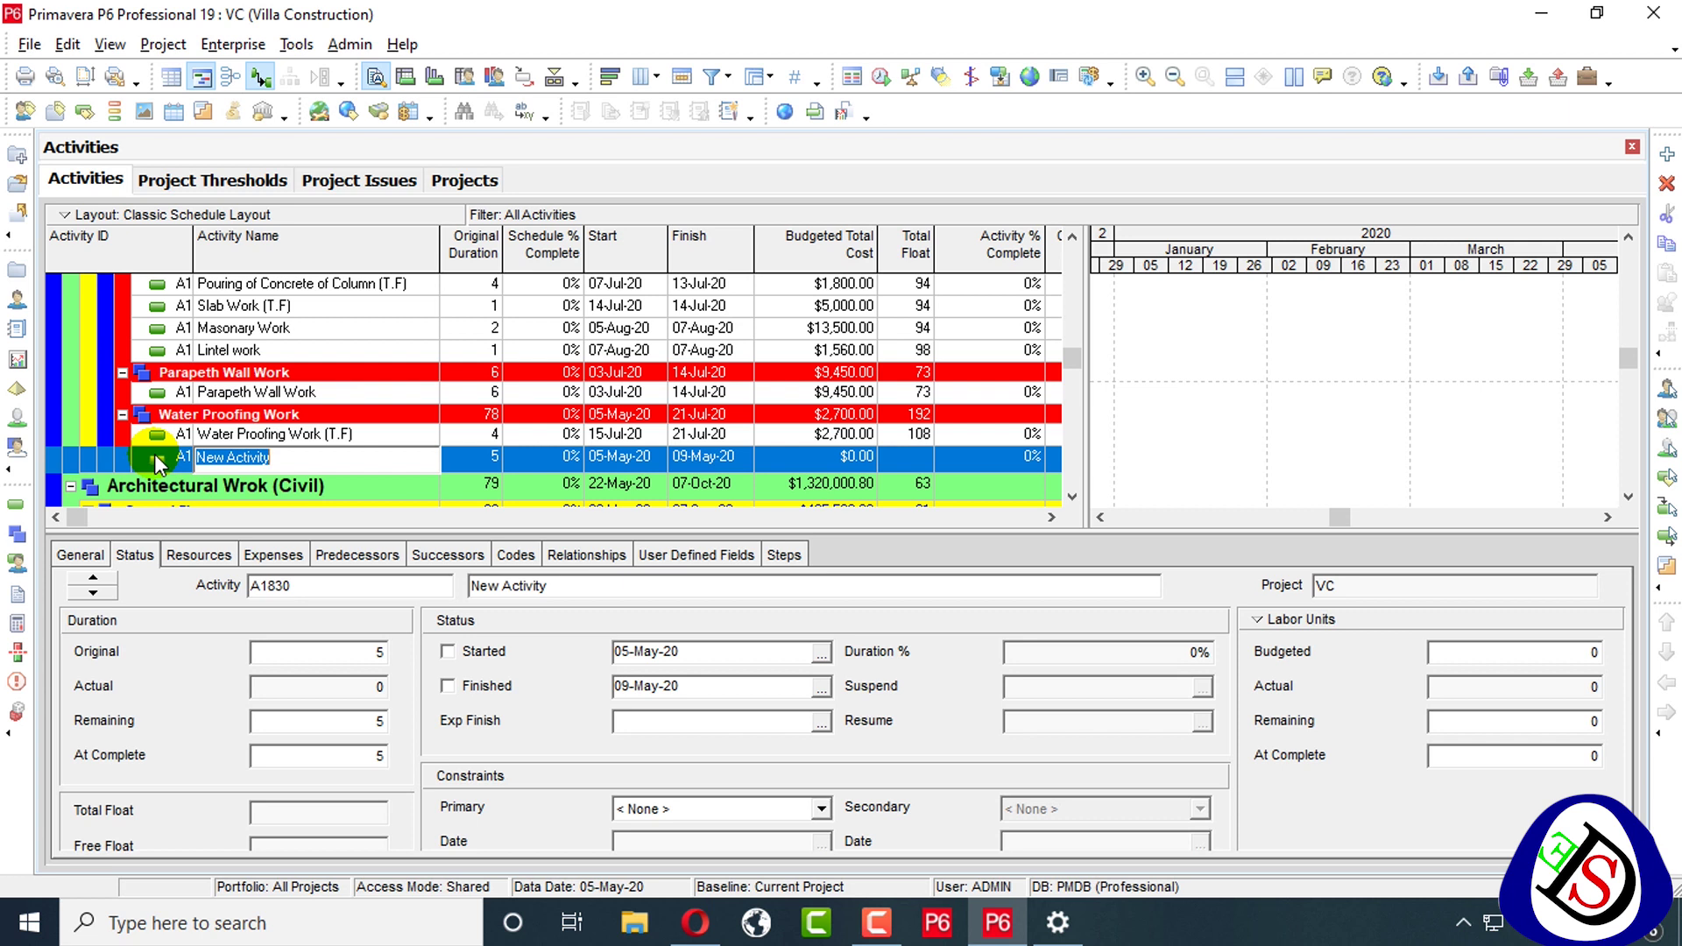
text(A)
click(1223, 390)
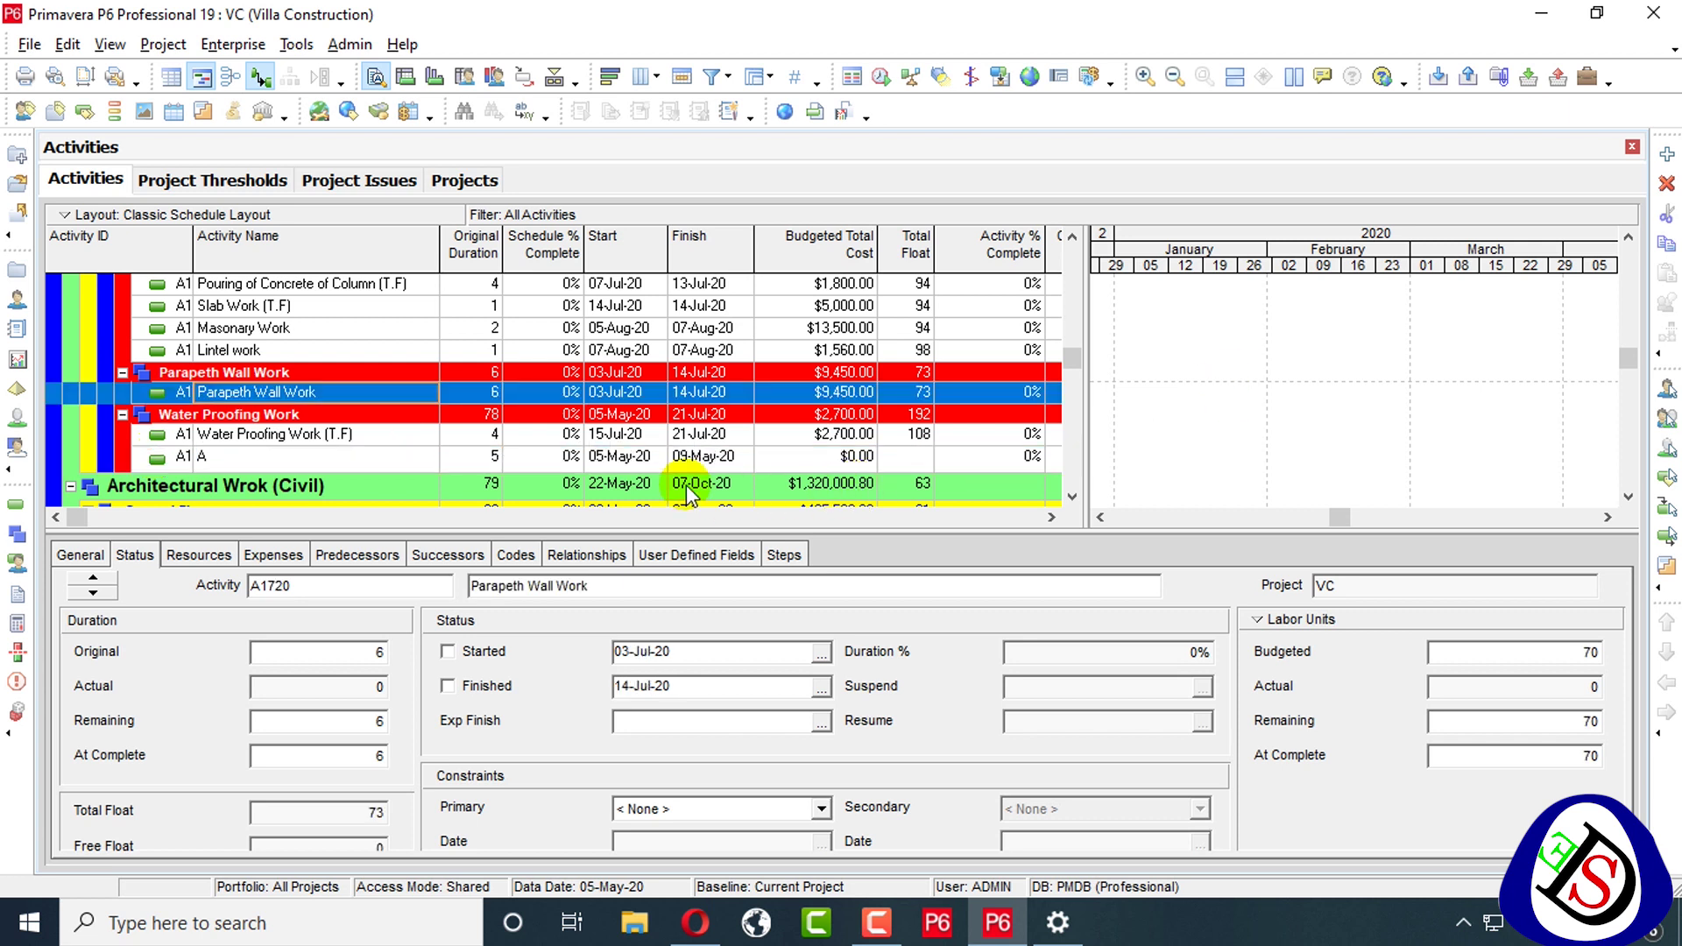
Add an activity named B to the Water Proofing Work group, below activity A
click(523, 455)
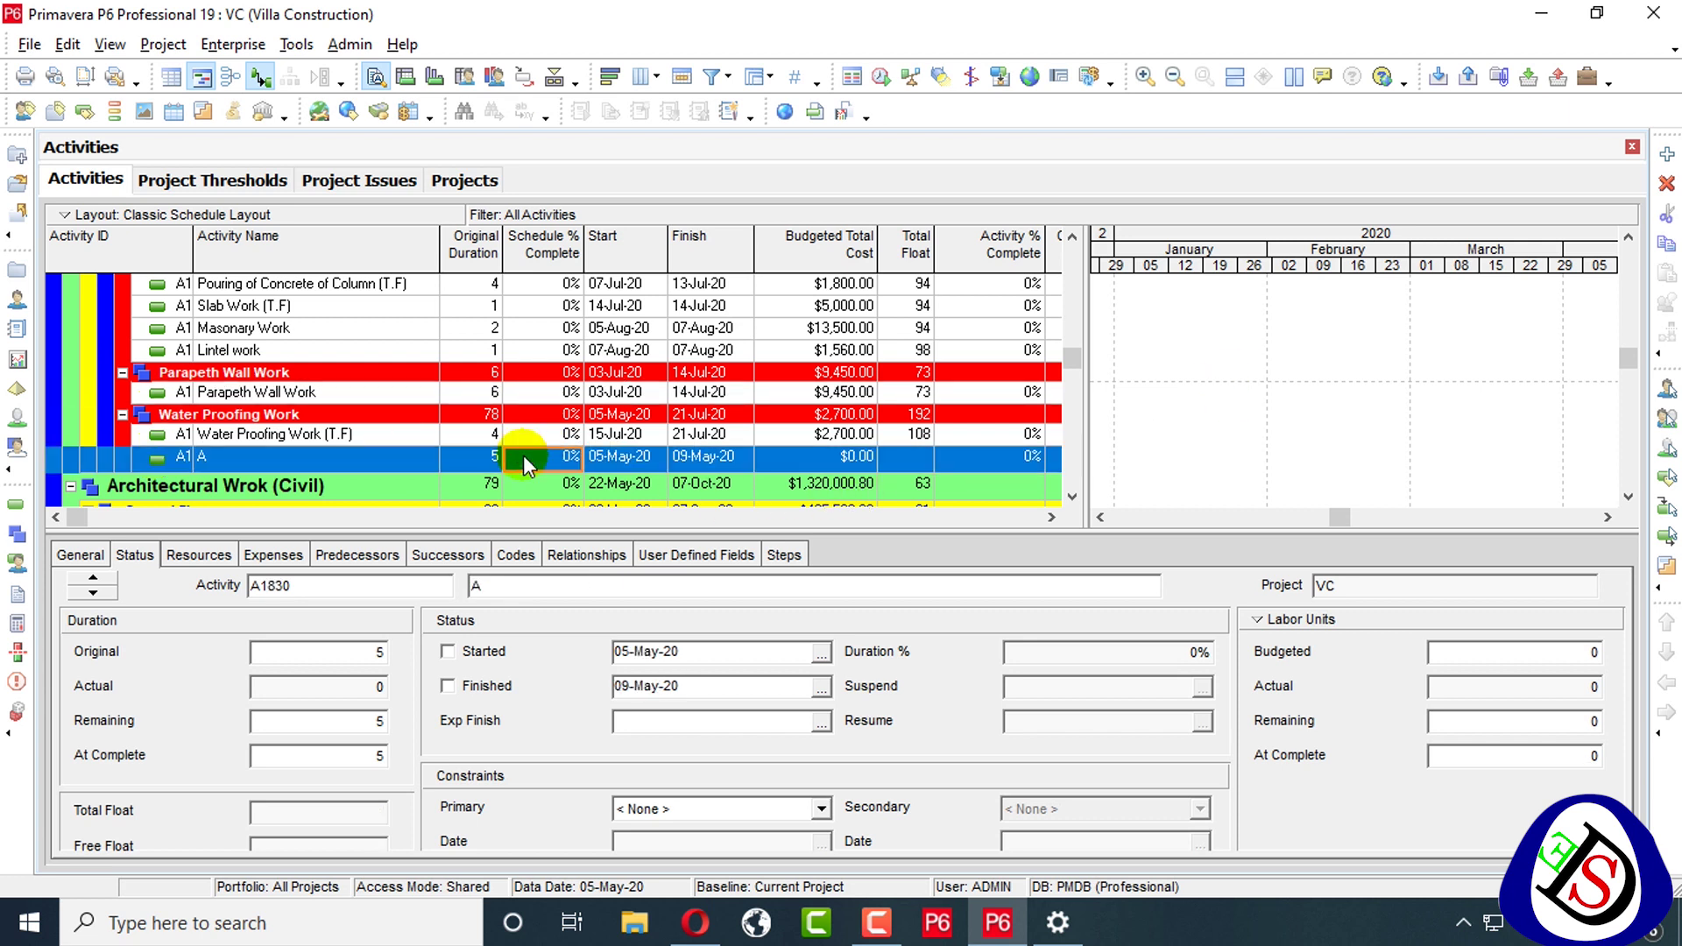
key(Insert)
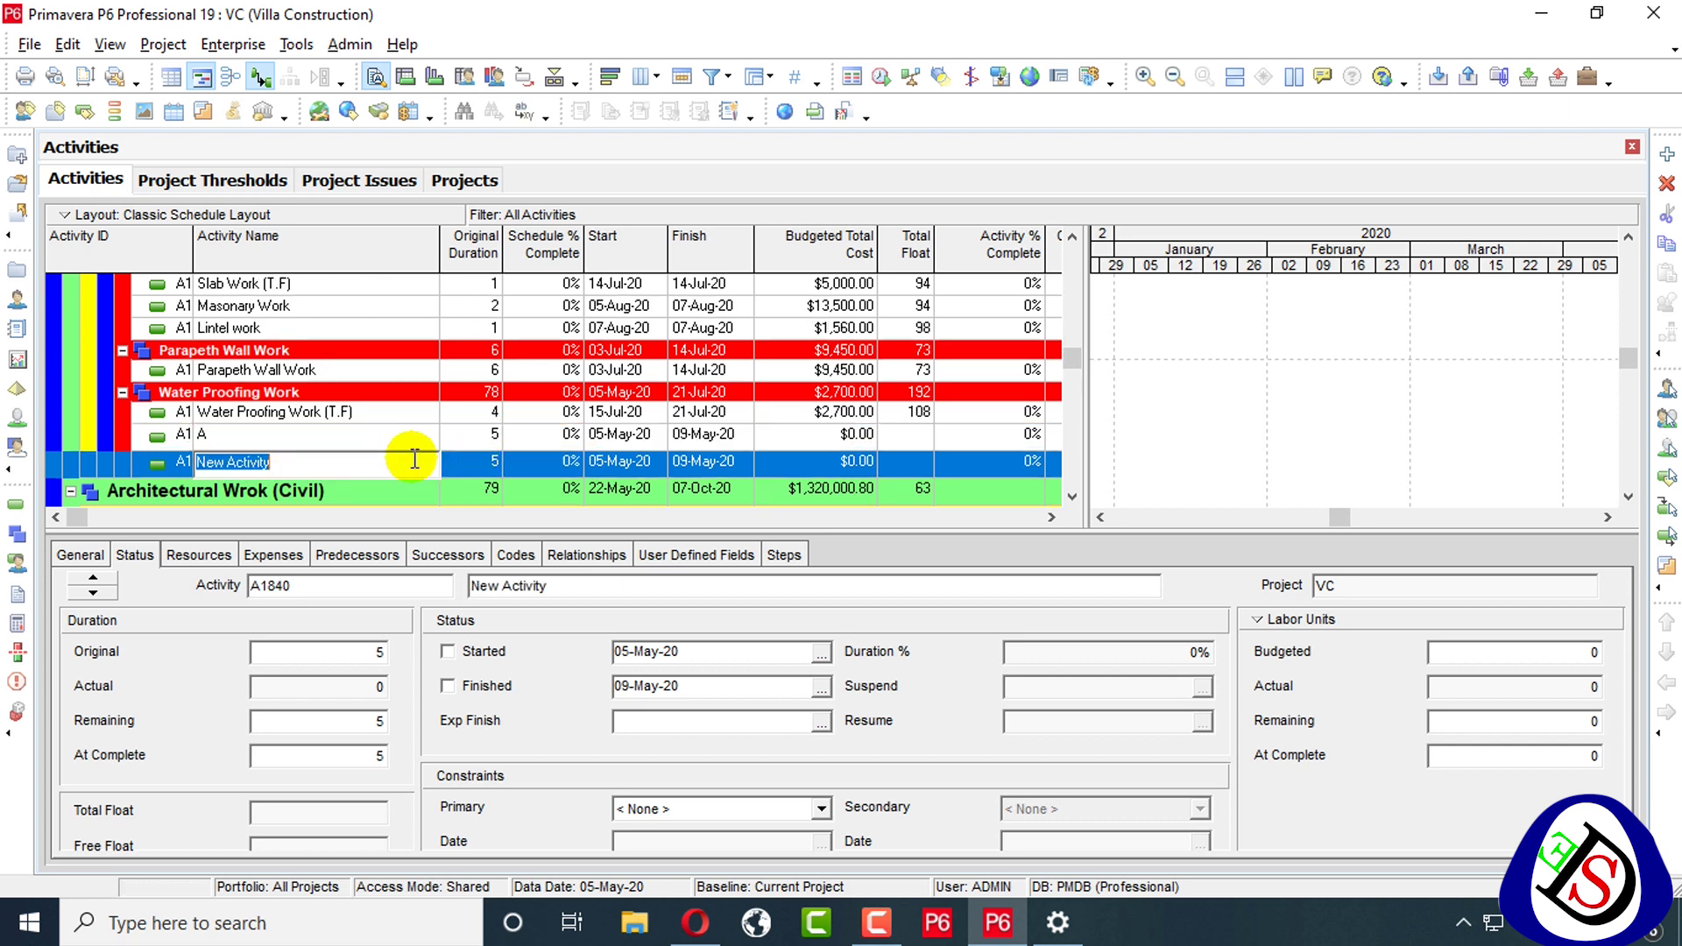
key(BackSpace)
text(B)
key(Return)
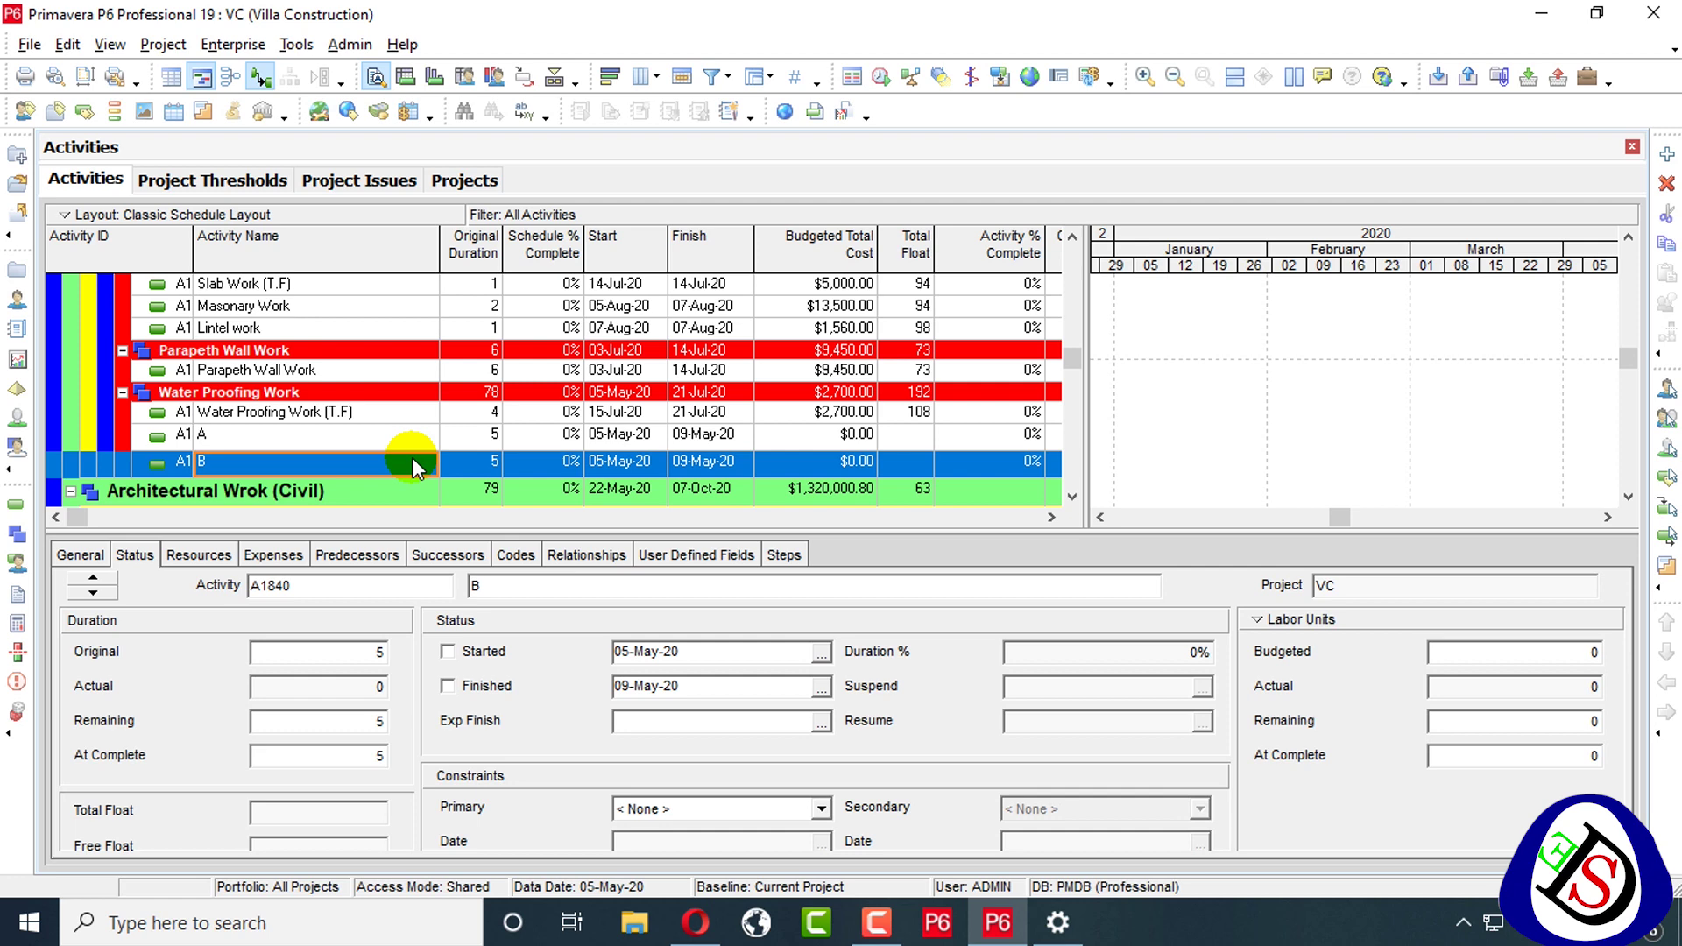
click(599, 412)
Add an activity named C to the Water Proofing Work group, below activity B
click(451, 465)
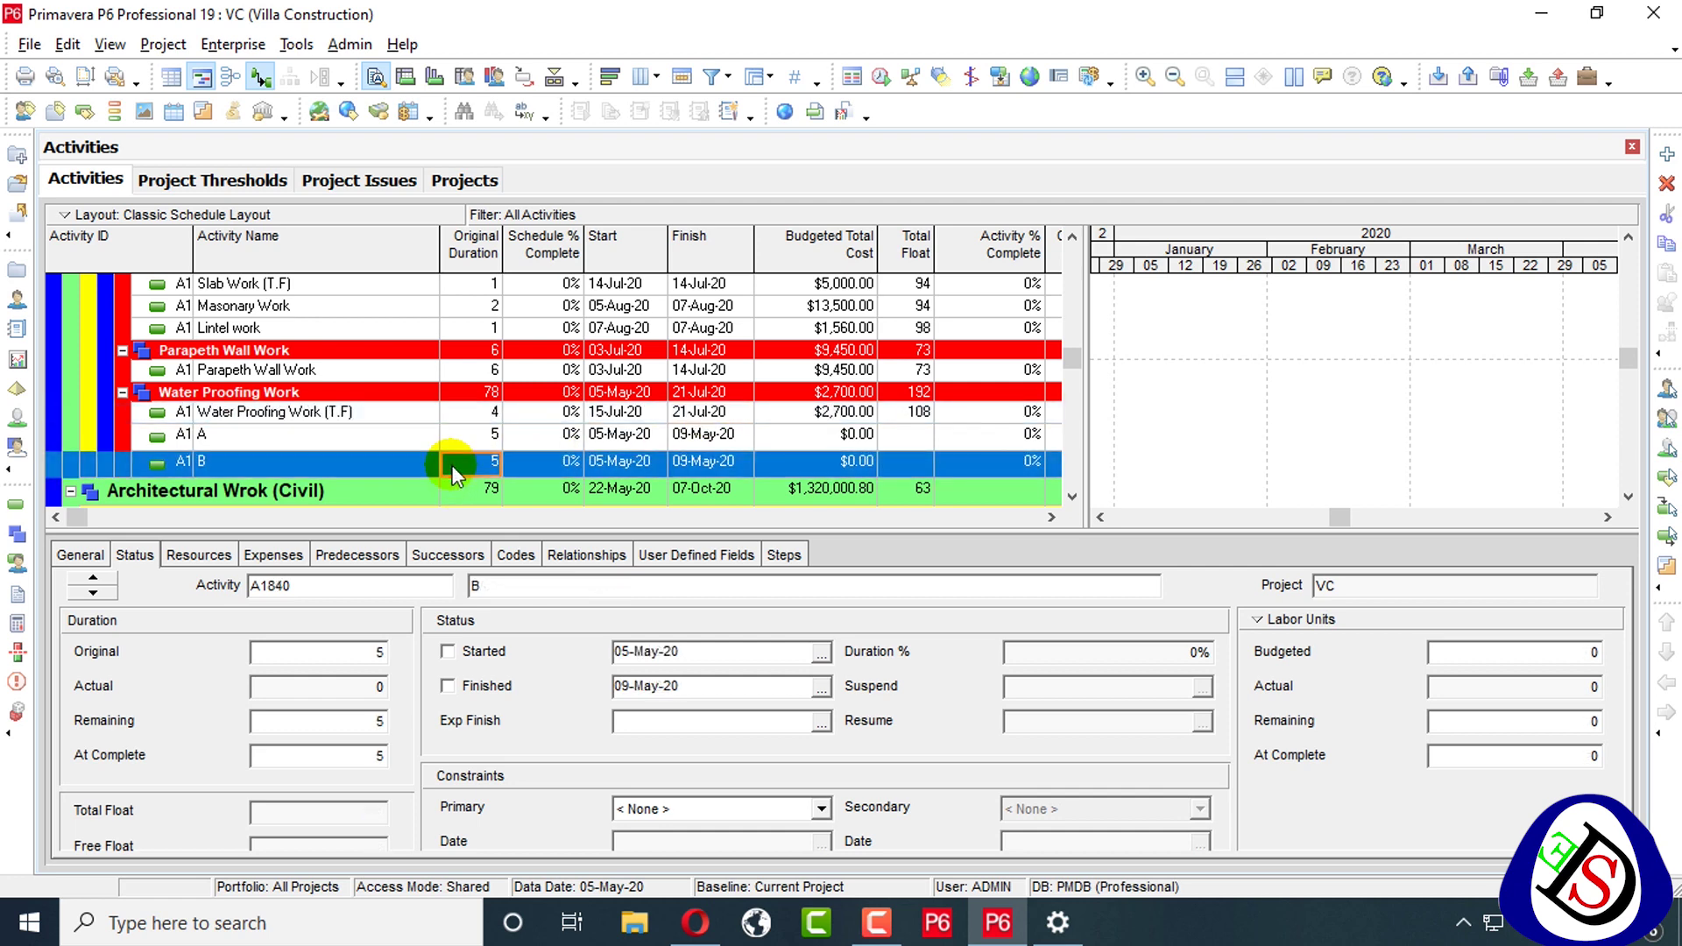
key(Insert)
key(BackSpace)
text(C)
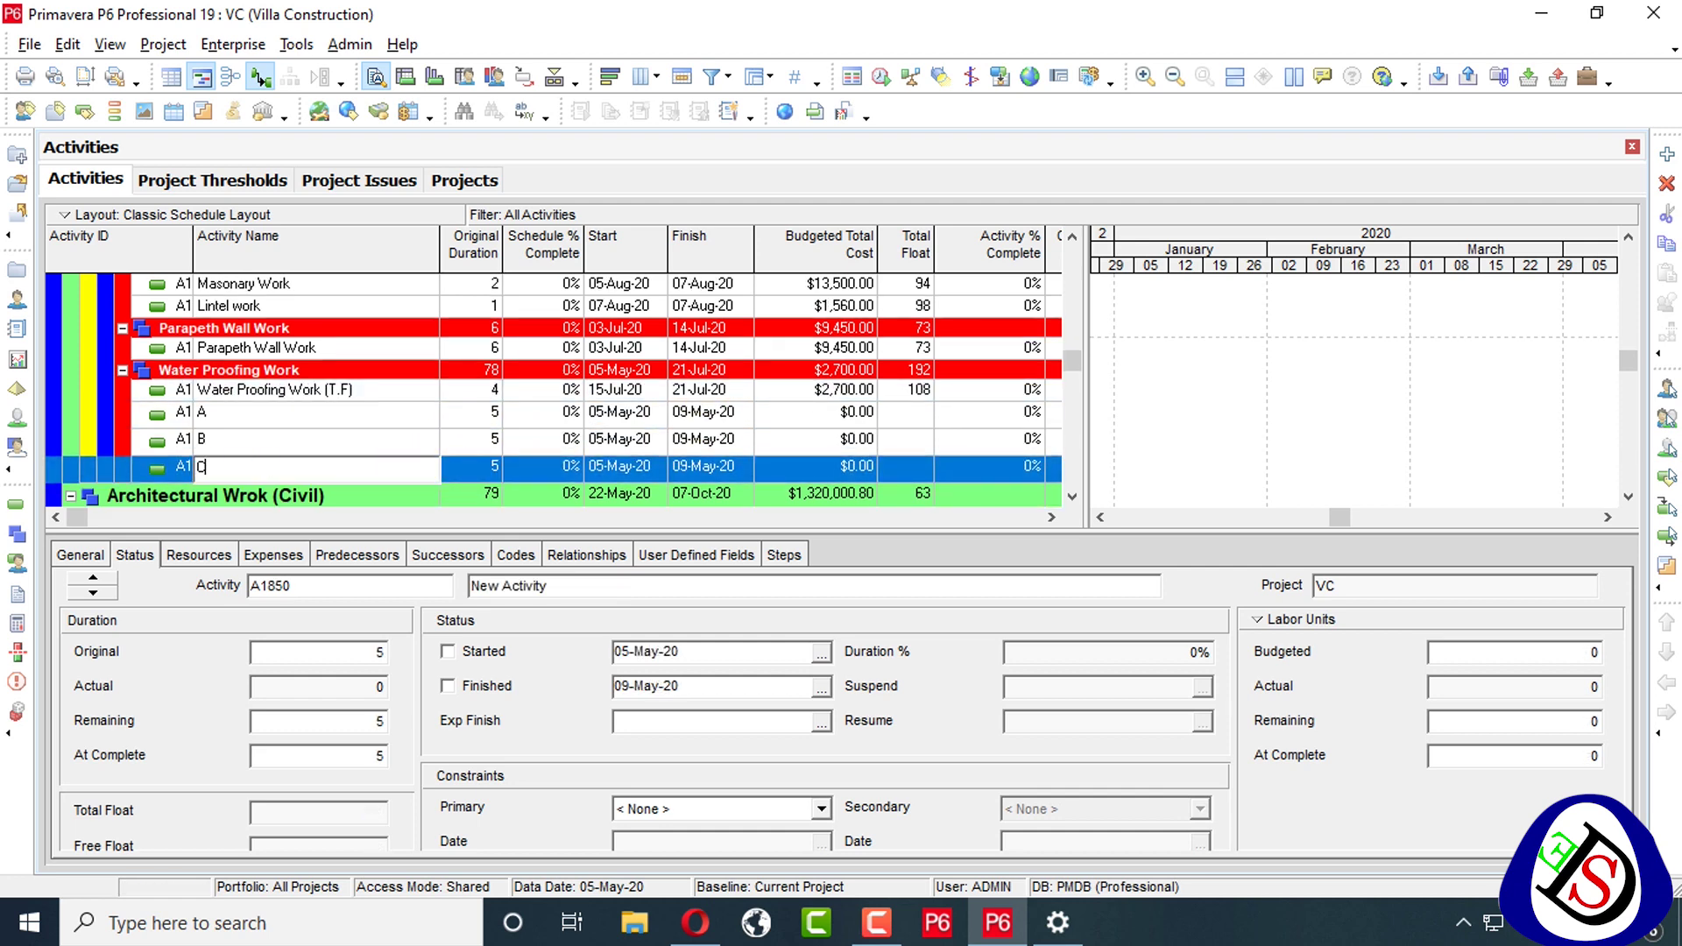
click(706, 412)
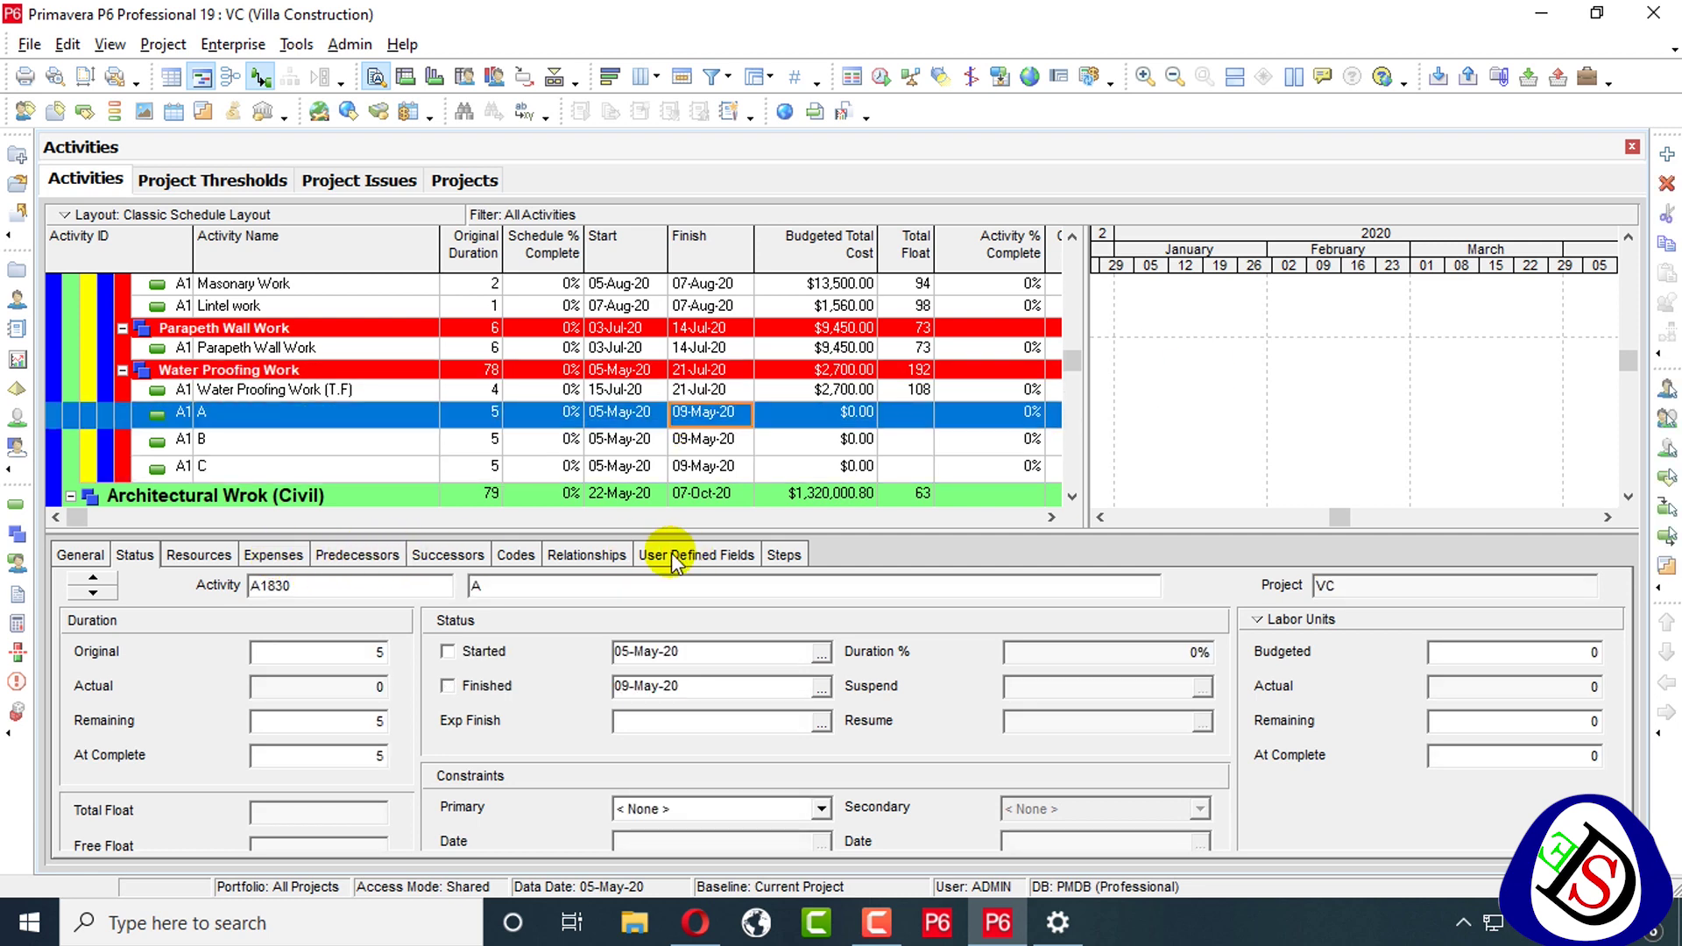
Assign Water Proofing Work (T.F) as the predecessor of activity A
click(570, 556)
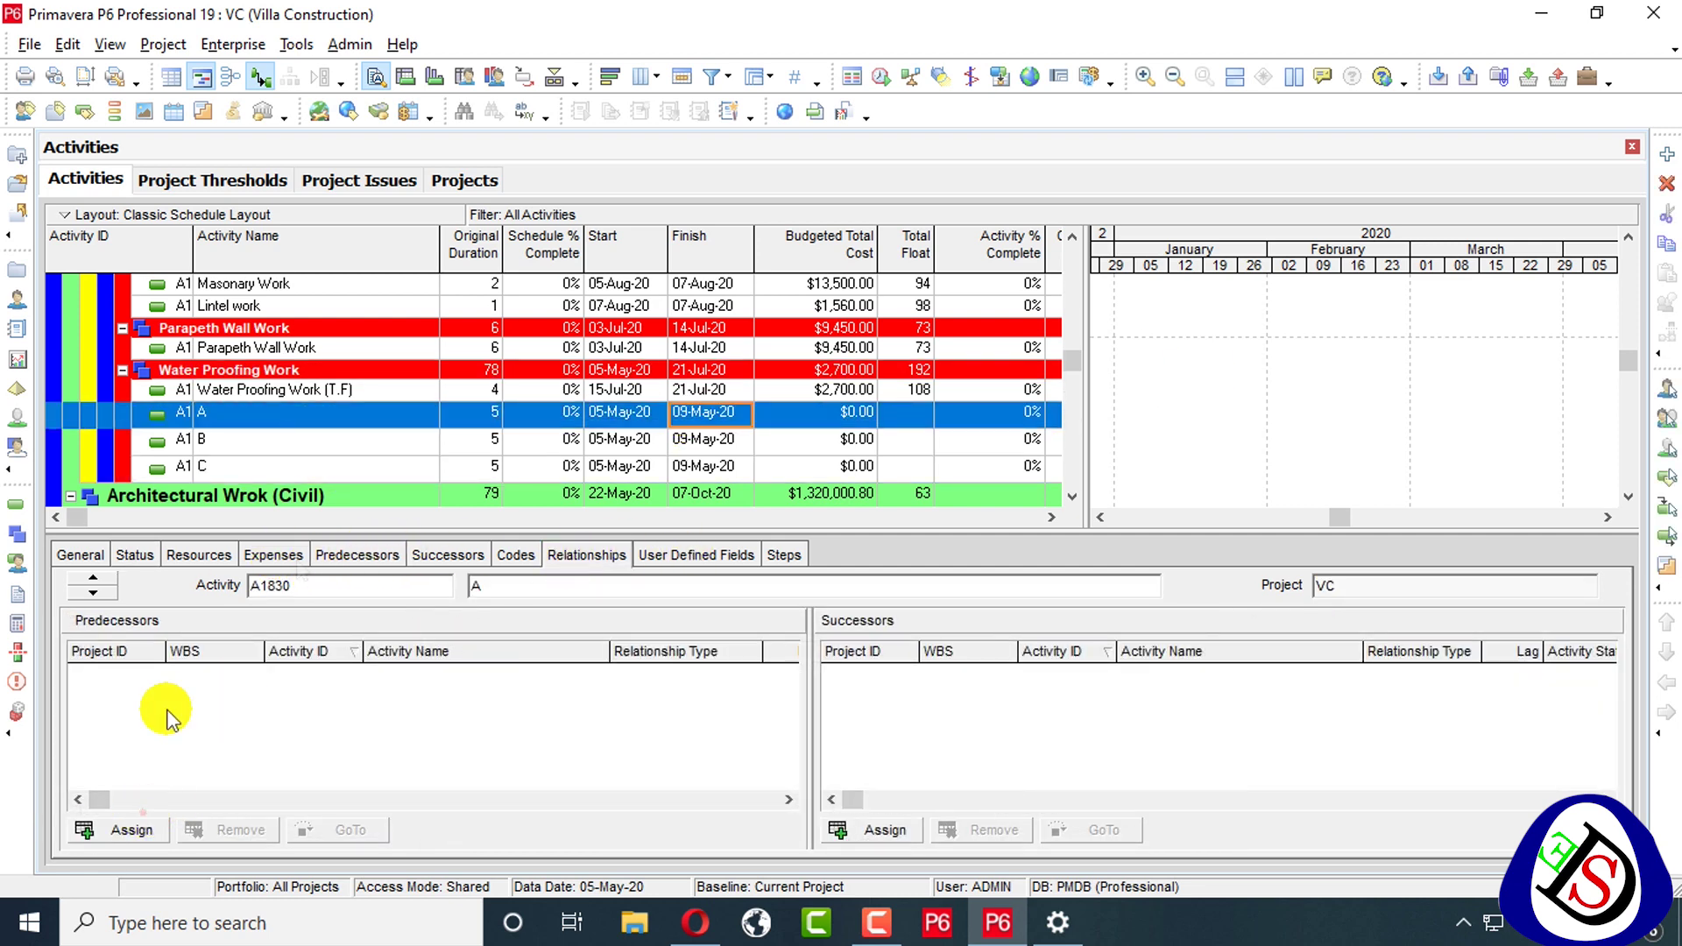
click(121, 830)
double_click(903, 609)
click(999, 301)
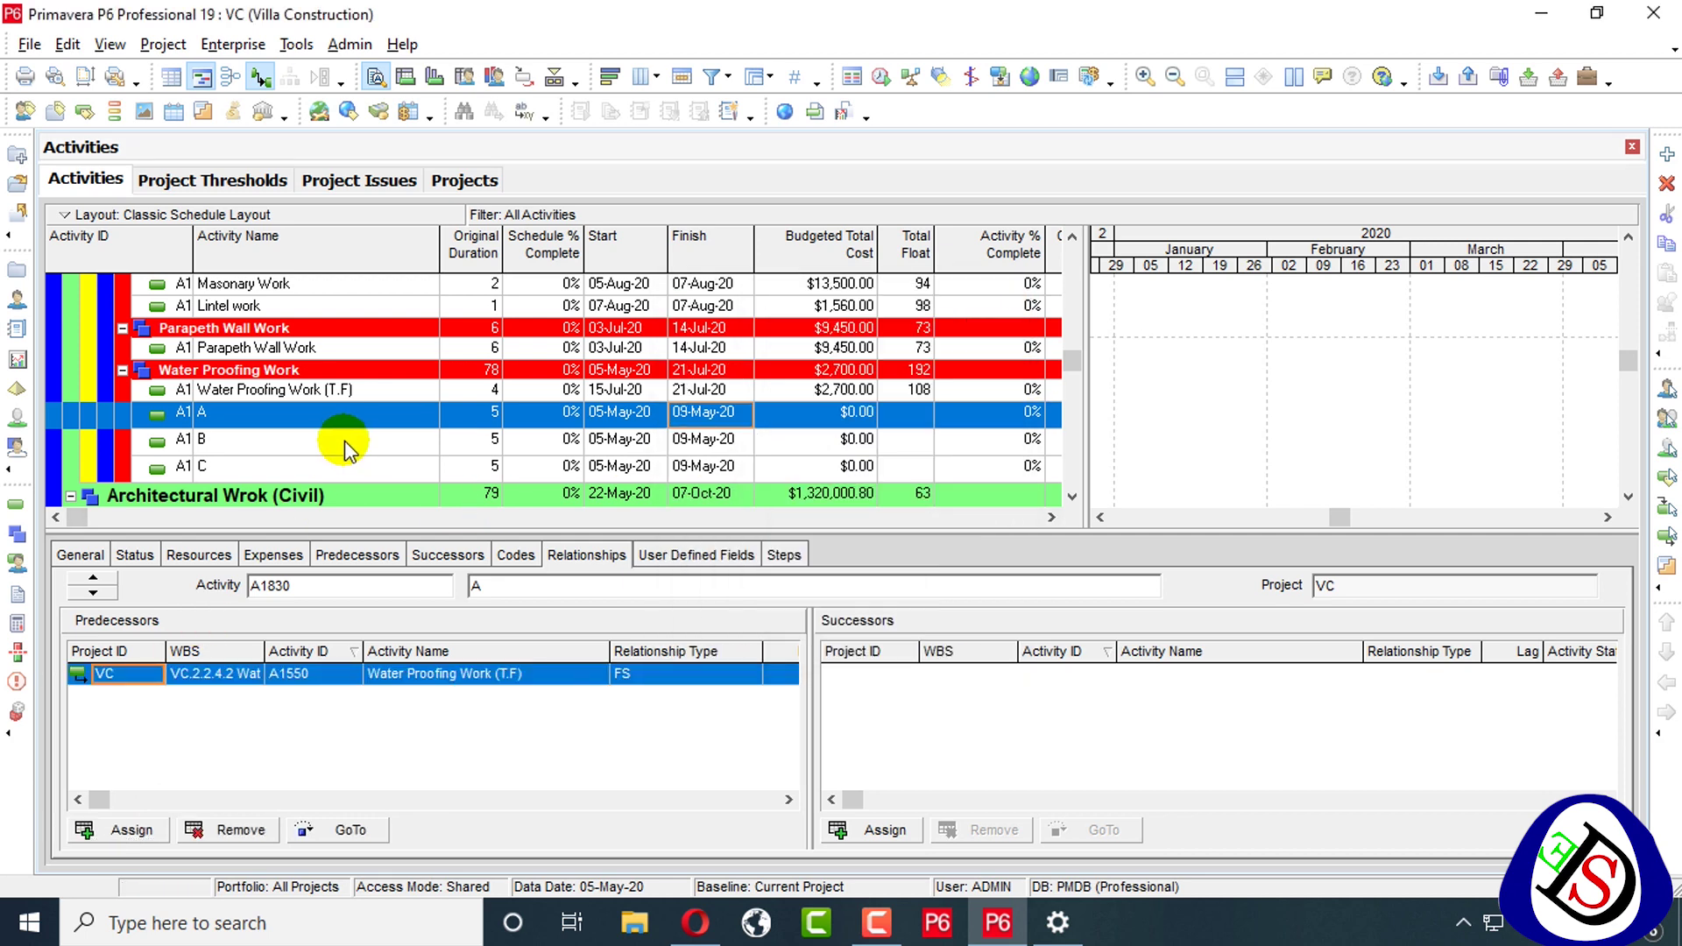
Assign Water Proofing Work (T.F) and activity A as predecessors of activity B
click(344, 439)
click(132, 830)
double_click(903, 587)
Assign activities A and B as predecessors of activity C
click(255, 464)
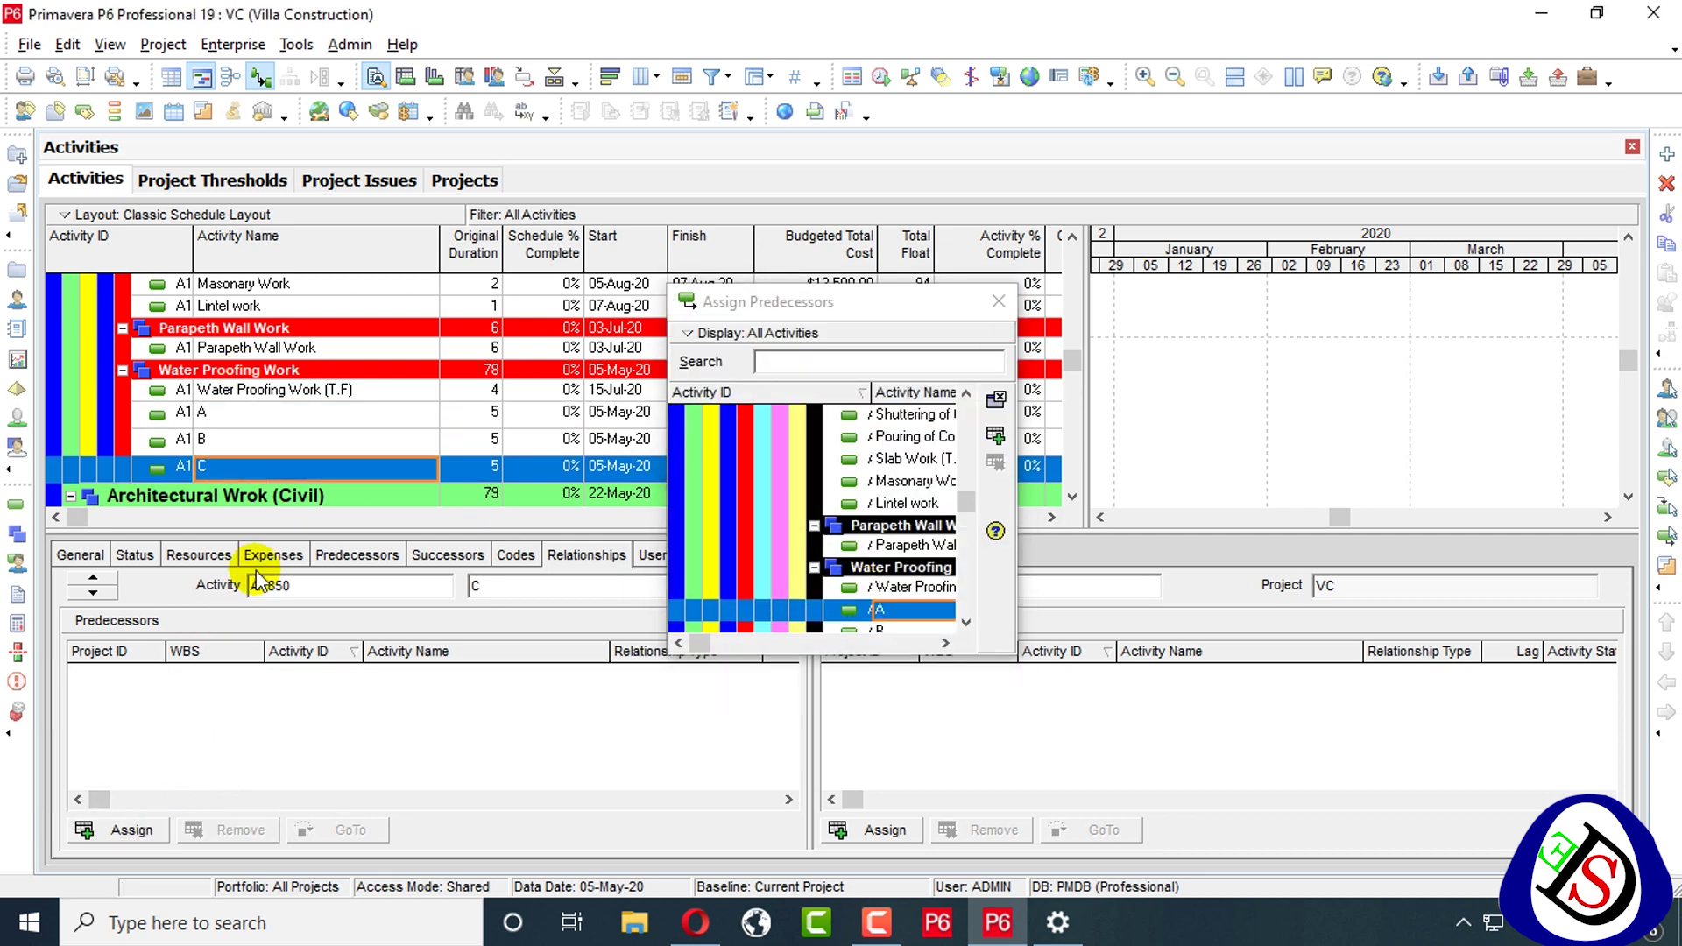
click(881, 616)
shift+click(885, 629)
click(996, 435)
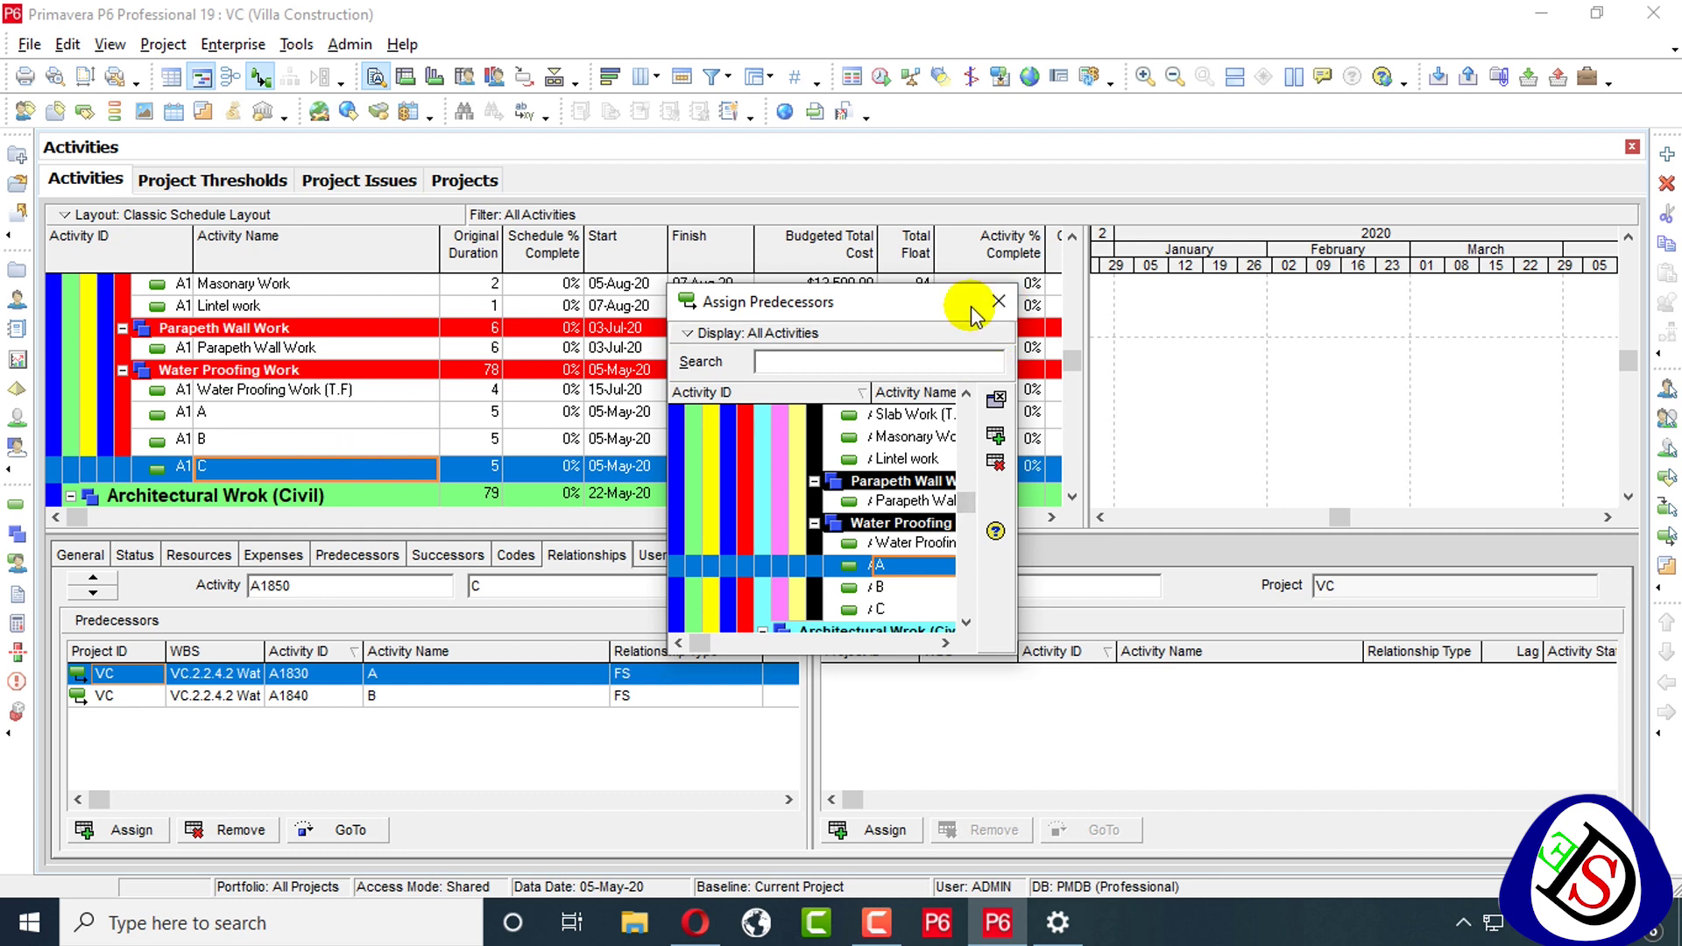
click(999, 301)
Reschedule the Villa Construction project with the data date 05-May-20
click(1254, 395)
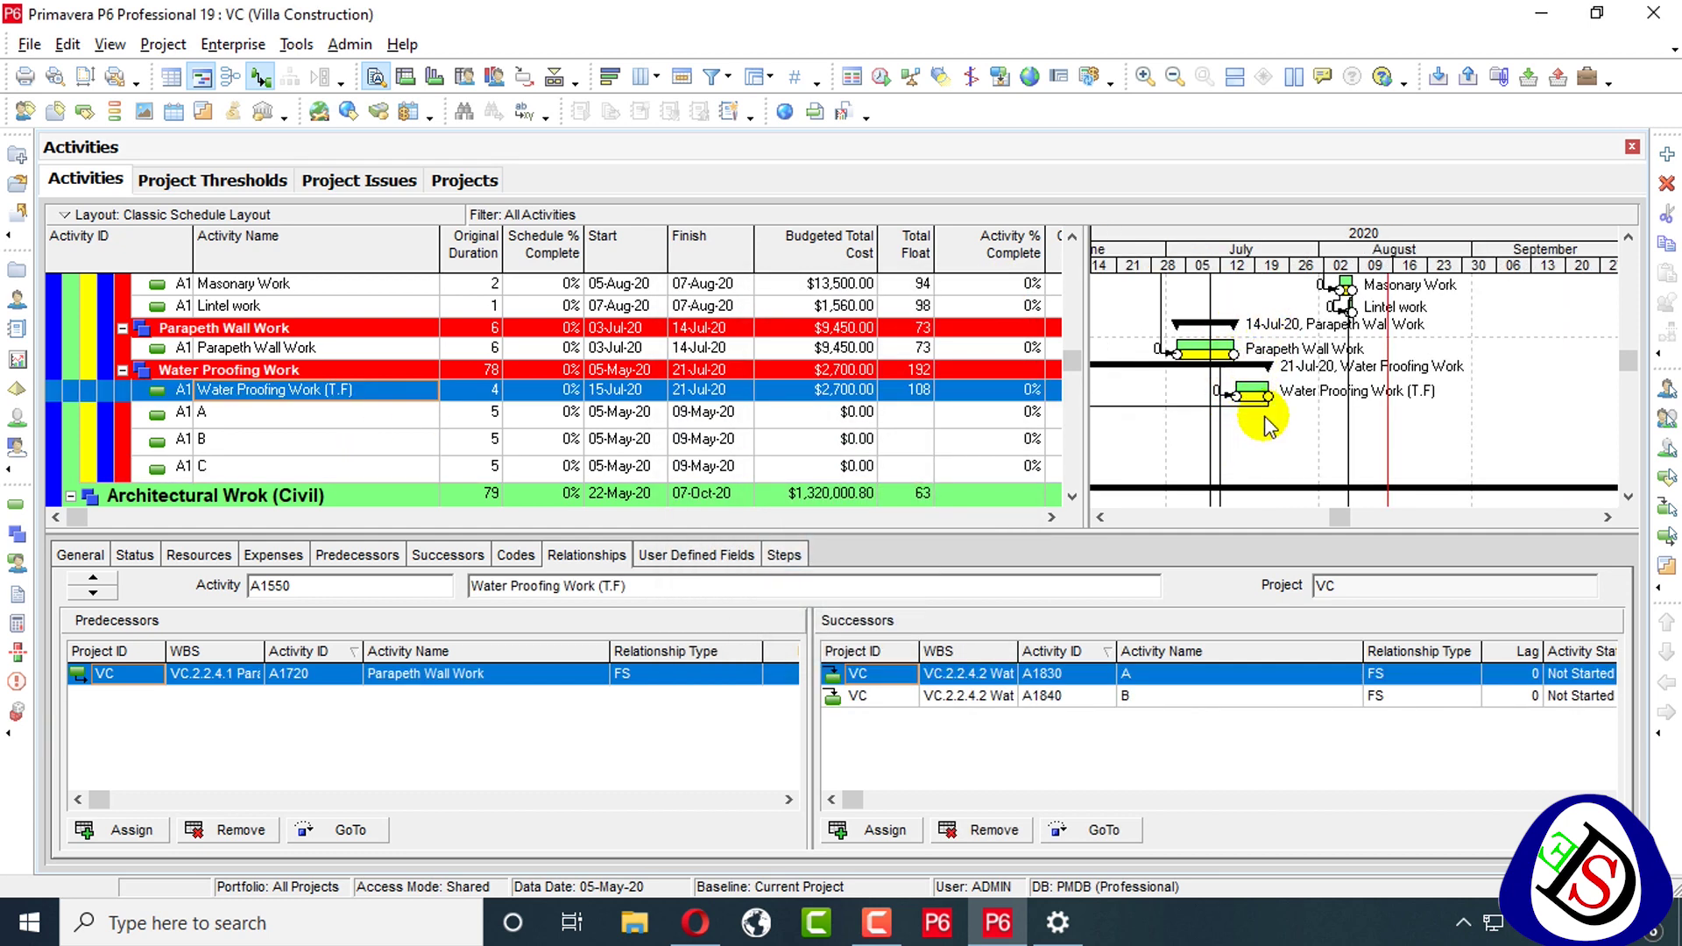
key(F9)
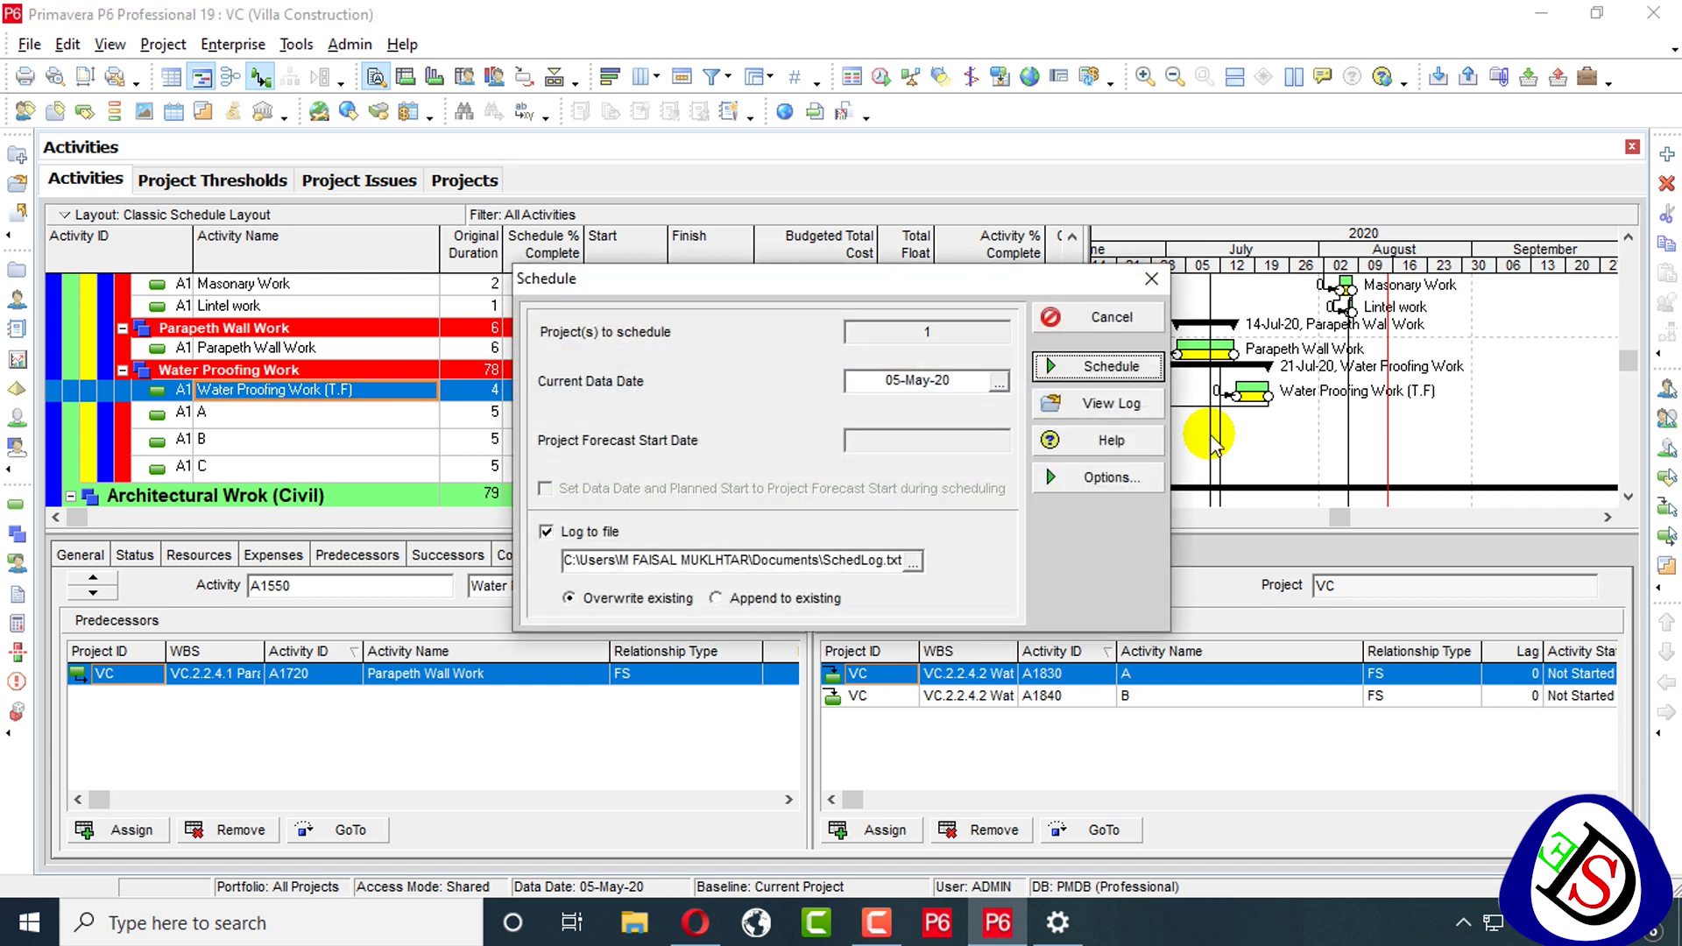
key(Return)
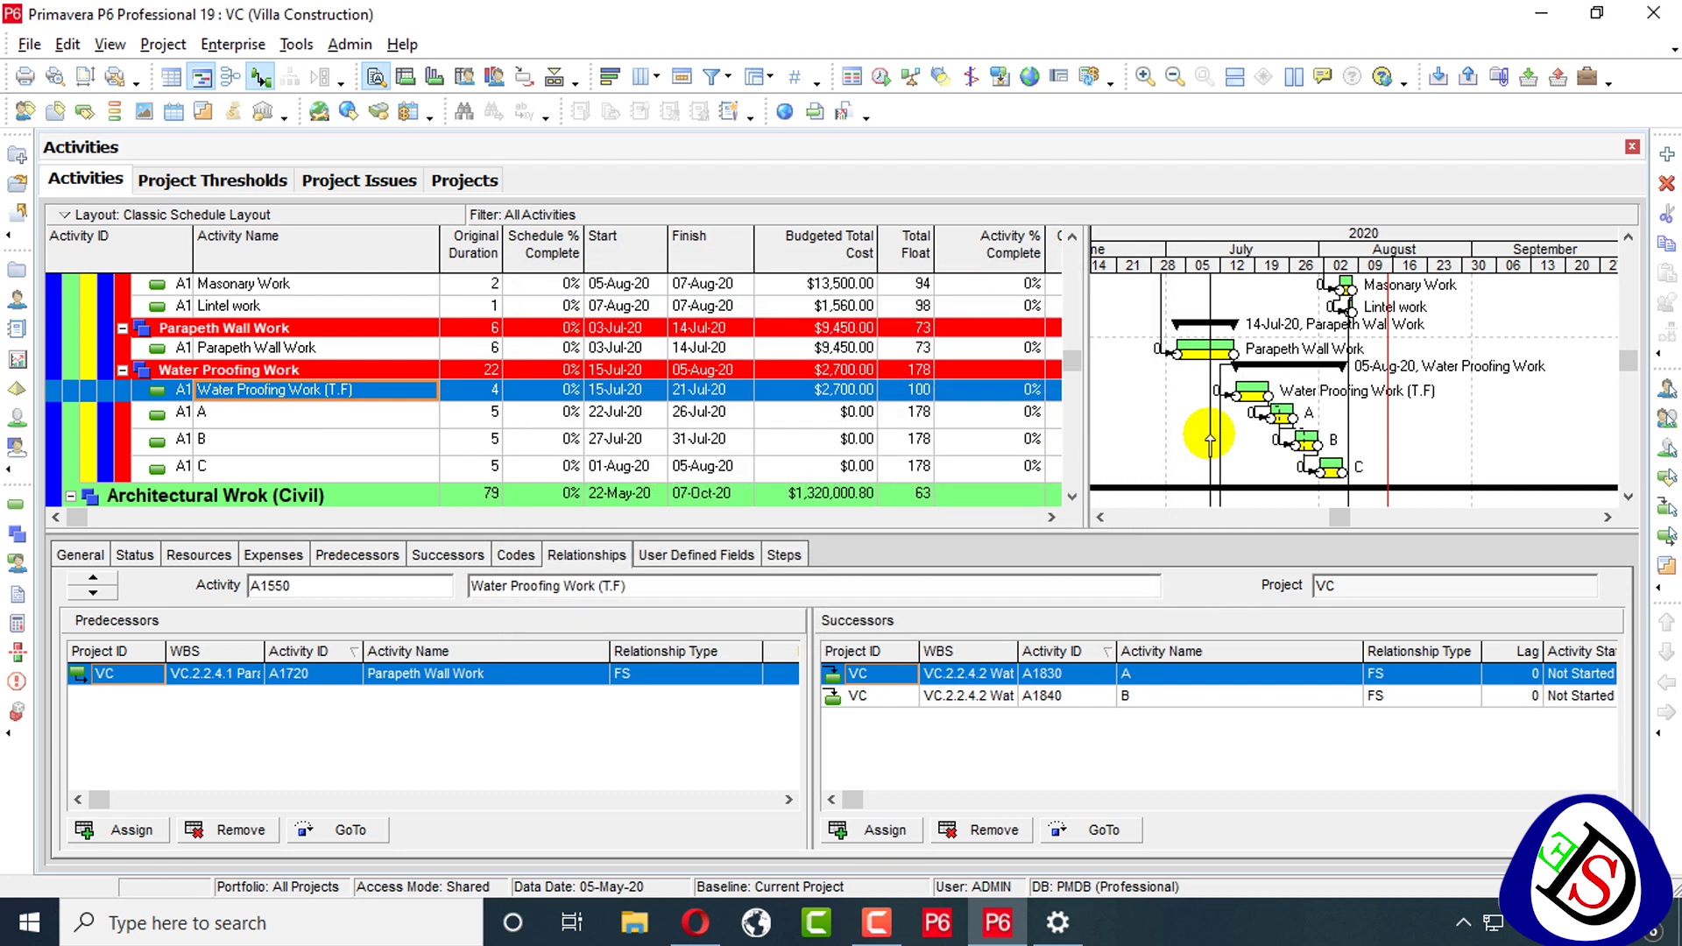
Examine the rescheduled activities and their Gantt bars from Water Proofing Work up to the start of Super Structural Work
scroll(1367, 407, up, 3)
scroll(1367, 408, down, 2)
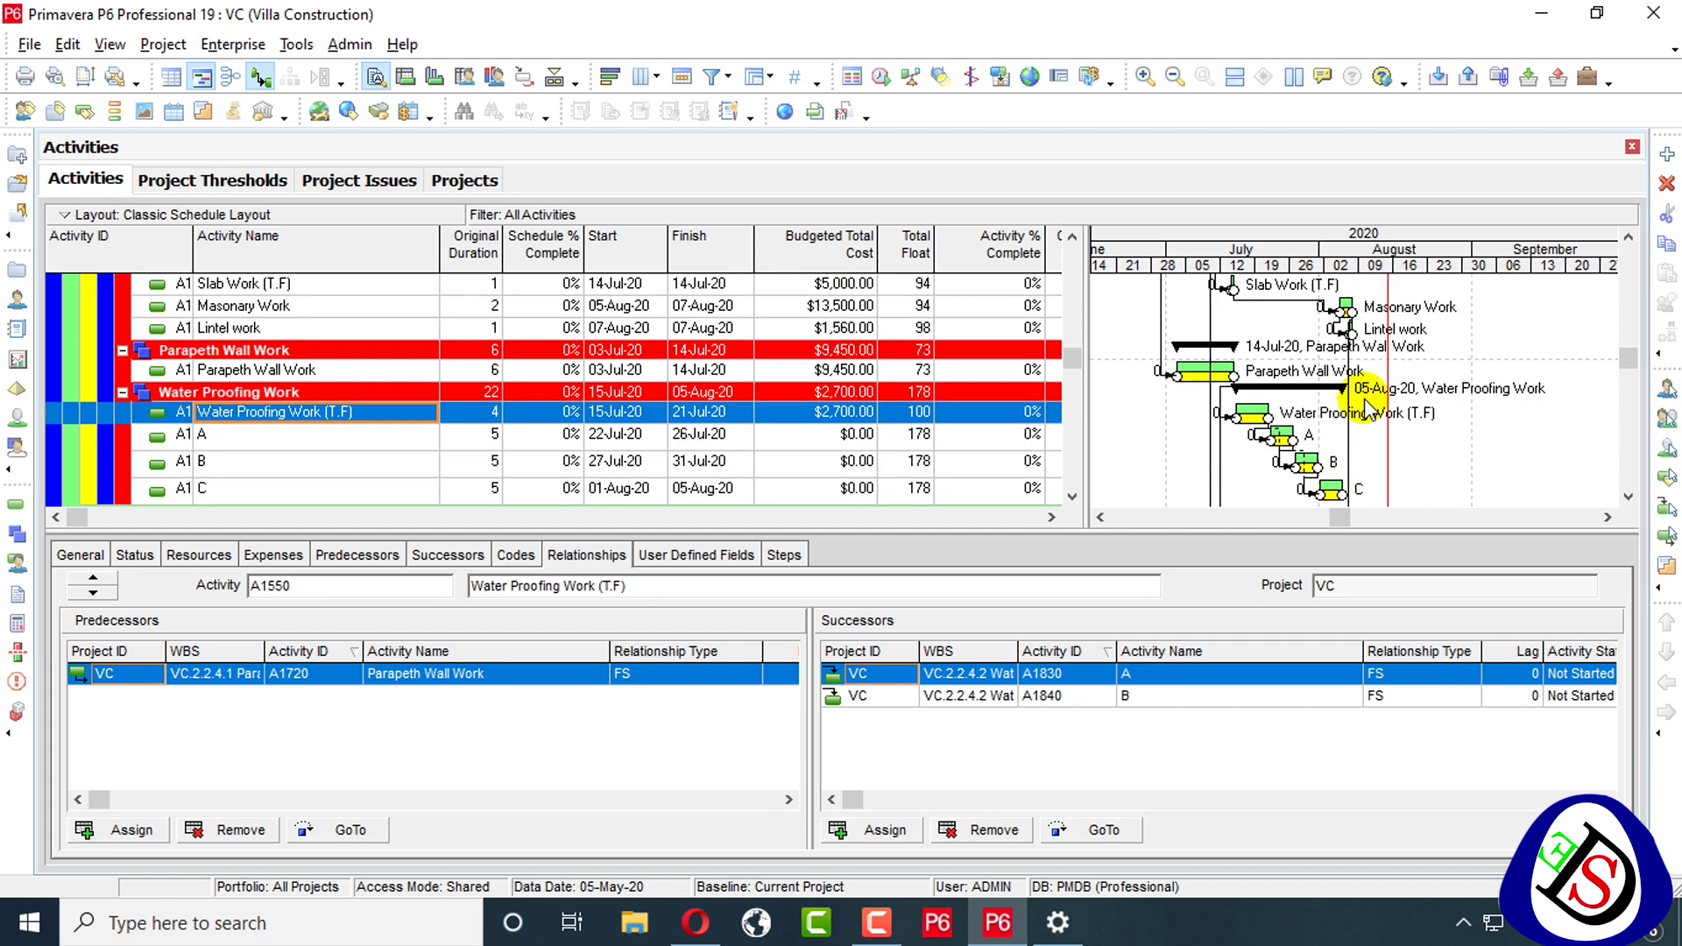
scroll(1367, 408, down, 4)
scroll(1367, 407, up, 3)
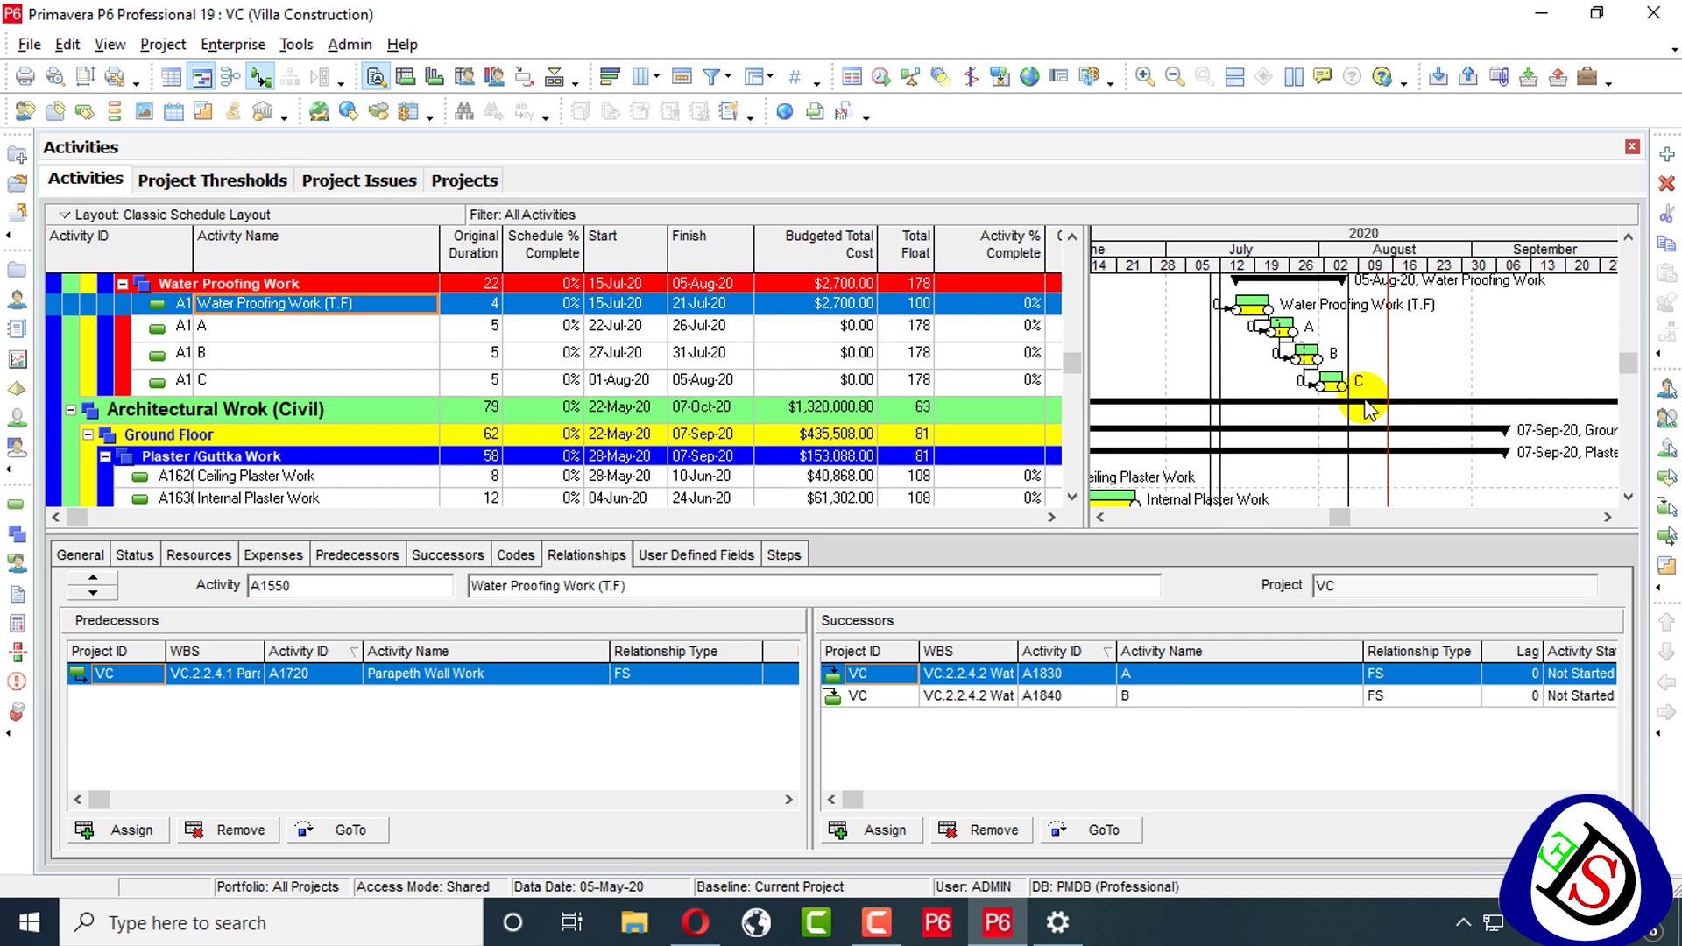
scroll(1370, 410, up, 1)
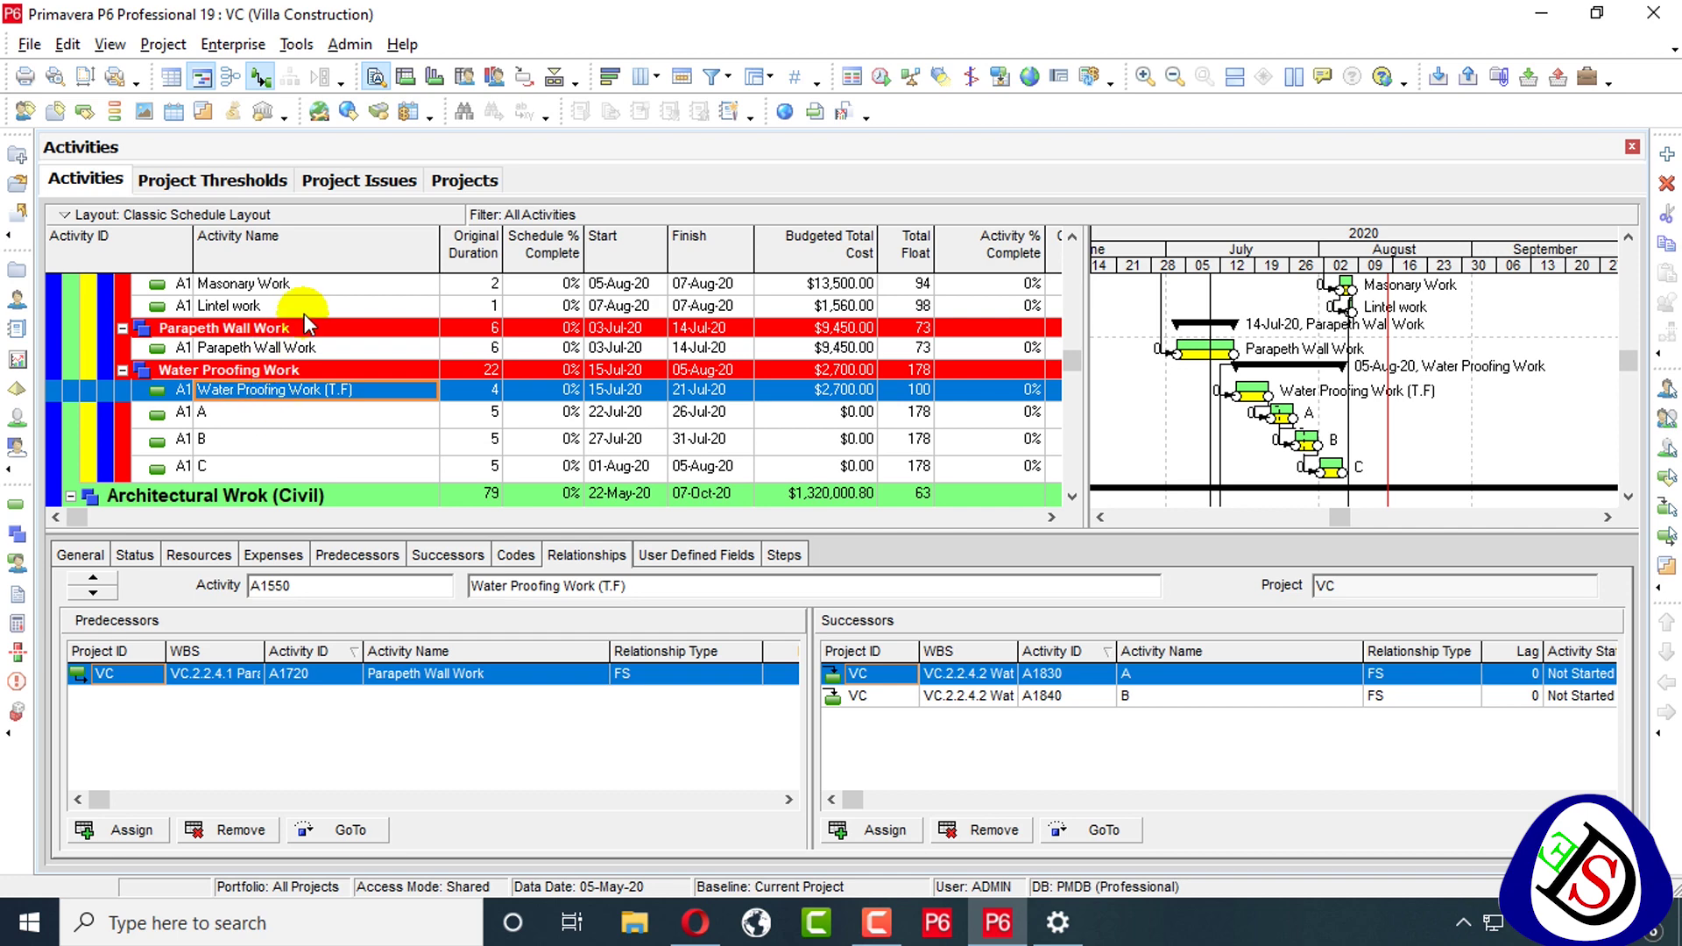
scroll(303, 317, up, 3)
scroll(303, 317, down, 2)
scroll(306, 323, up, 2)
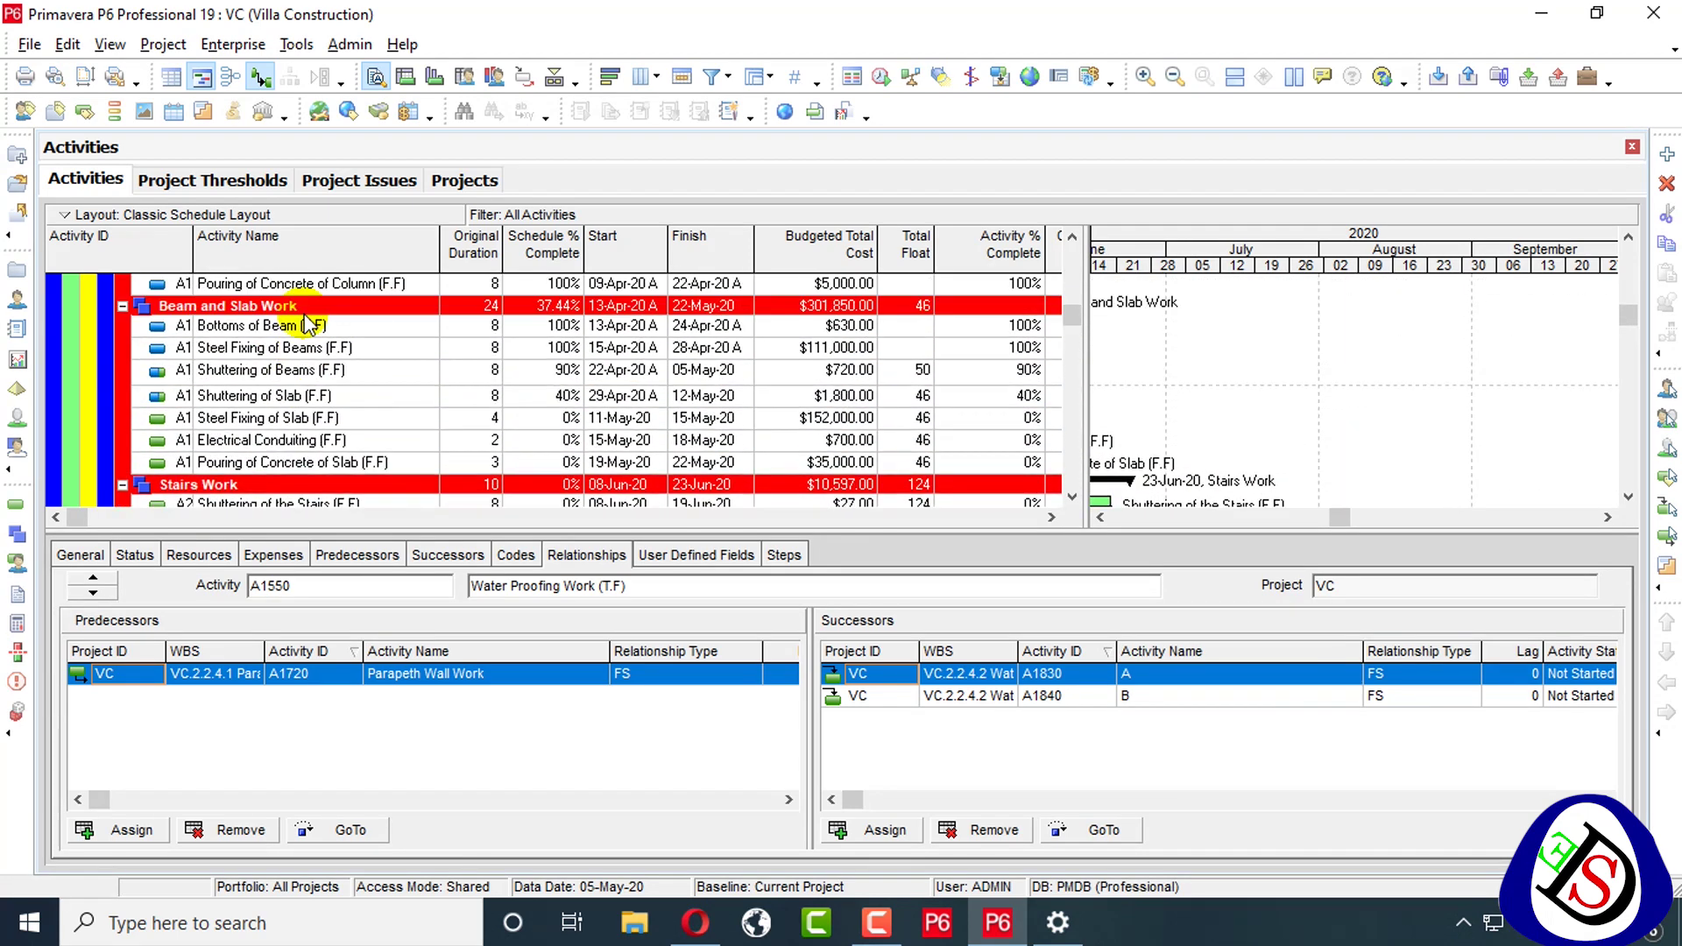
scroll(307, 324, up, 3)
click(1403, 337)
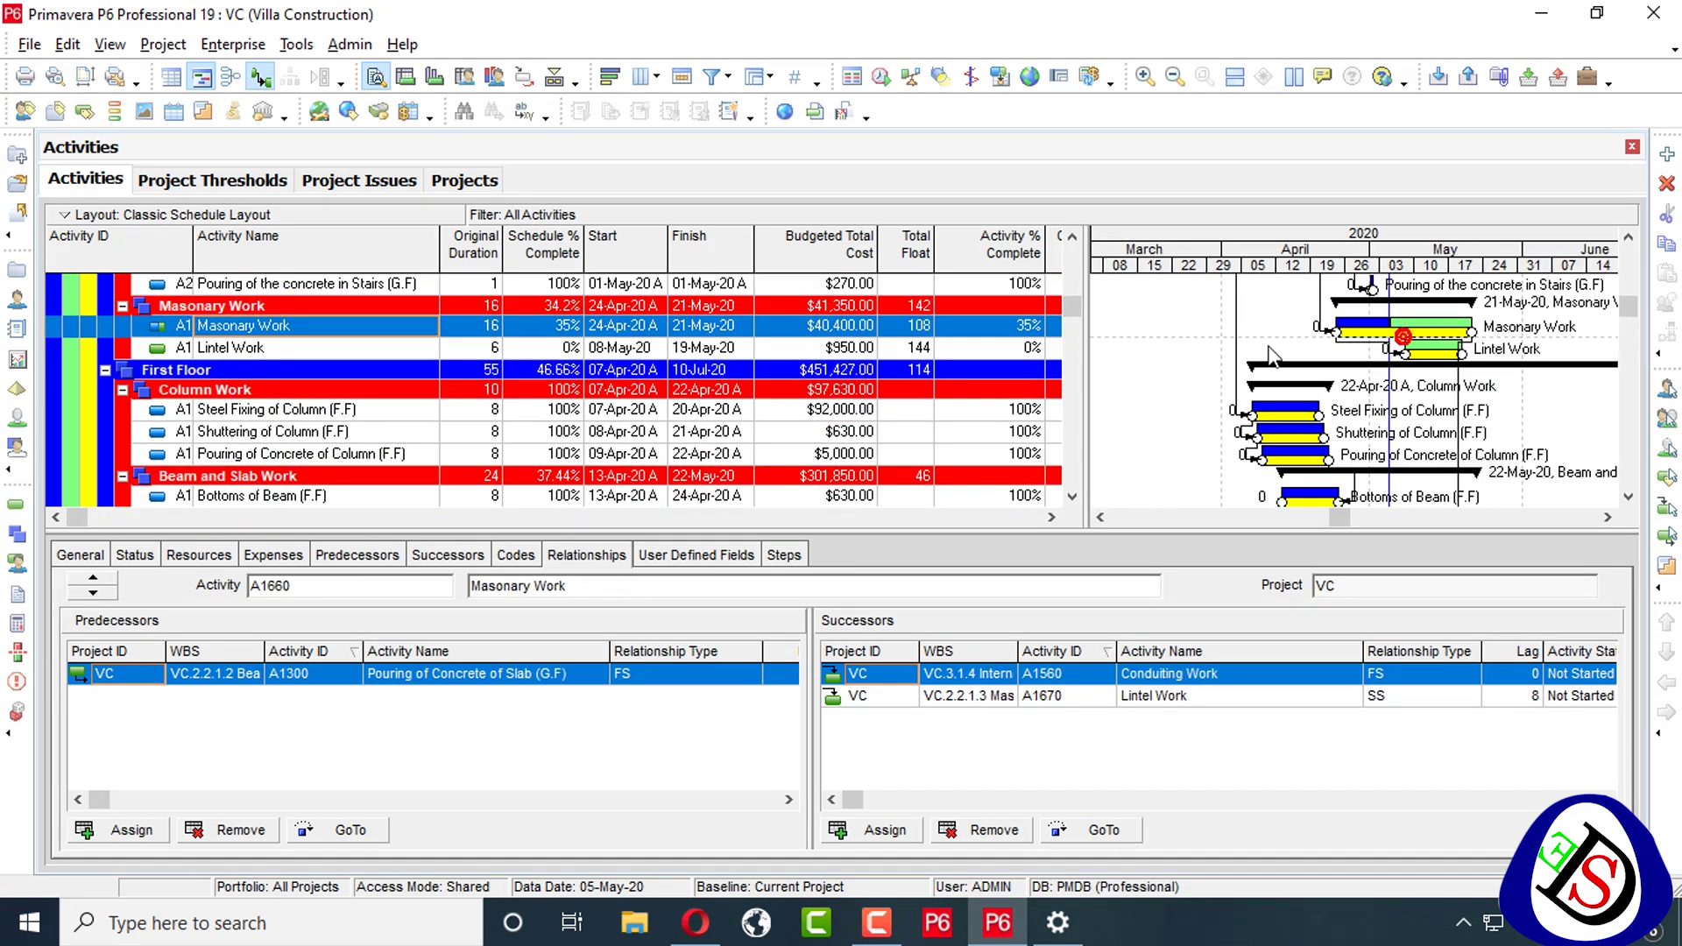
scroll(1130, 331, up, 6)
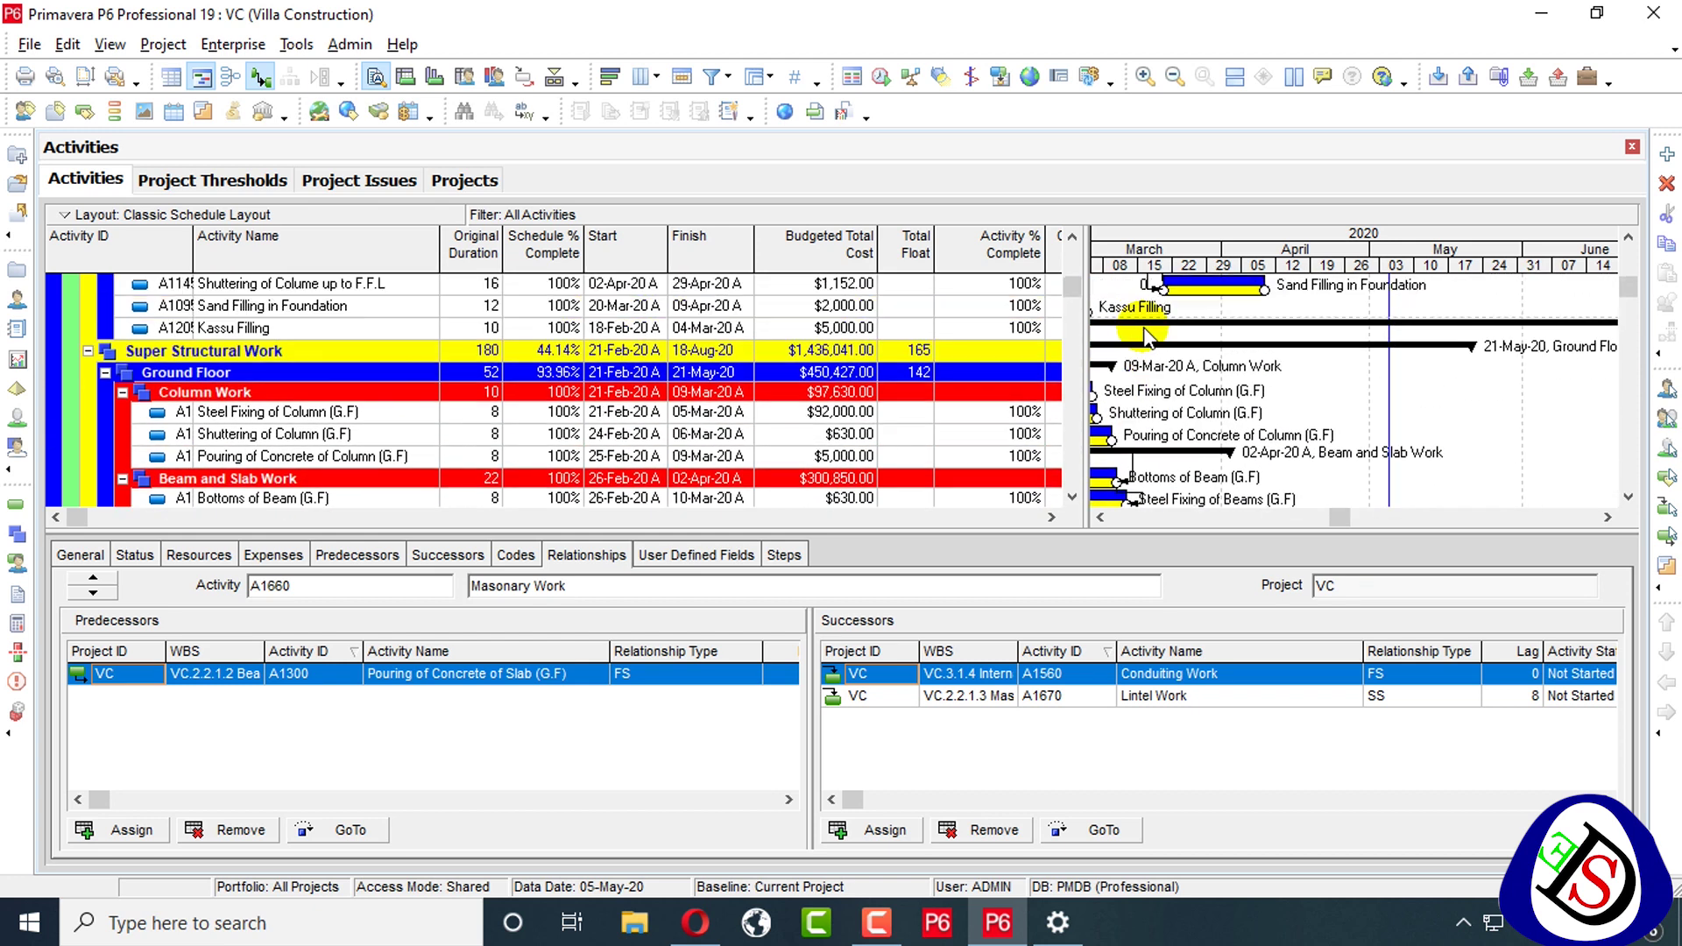
Start Schedule Comparison, create a new layout named Villa Construction Comparison 05.05.2020 and open its options
click(296, 44)
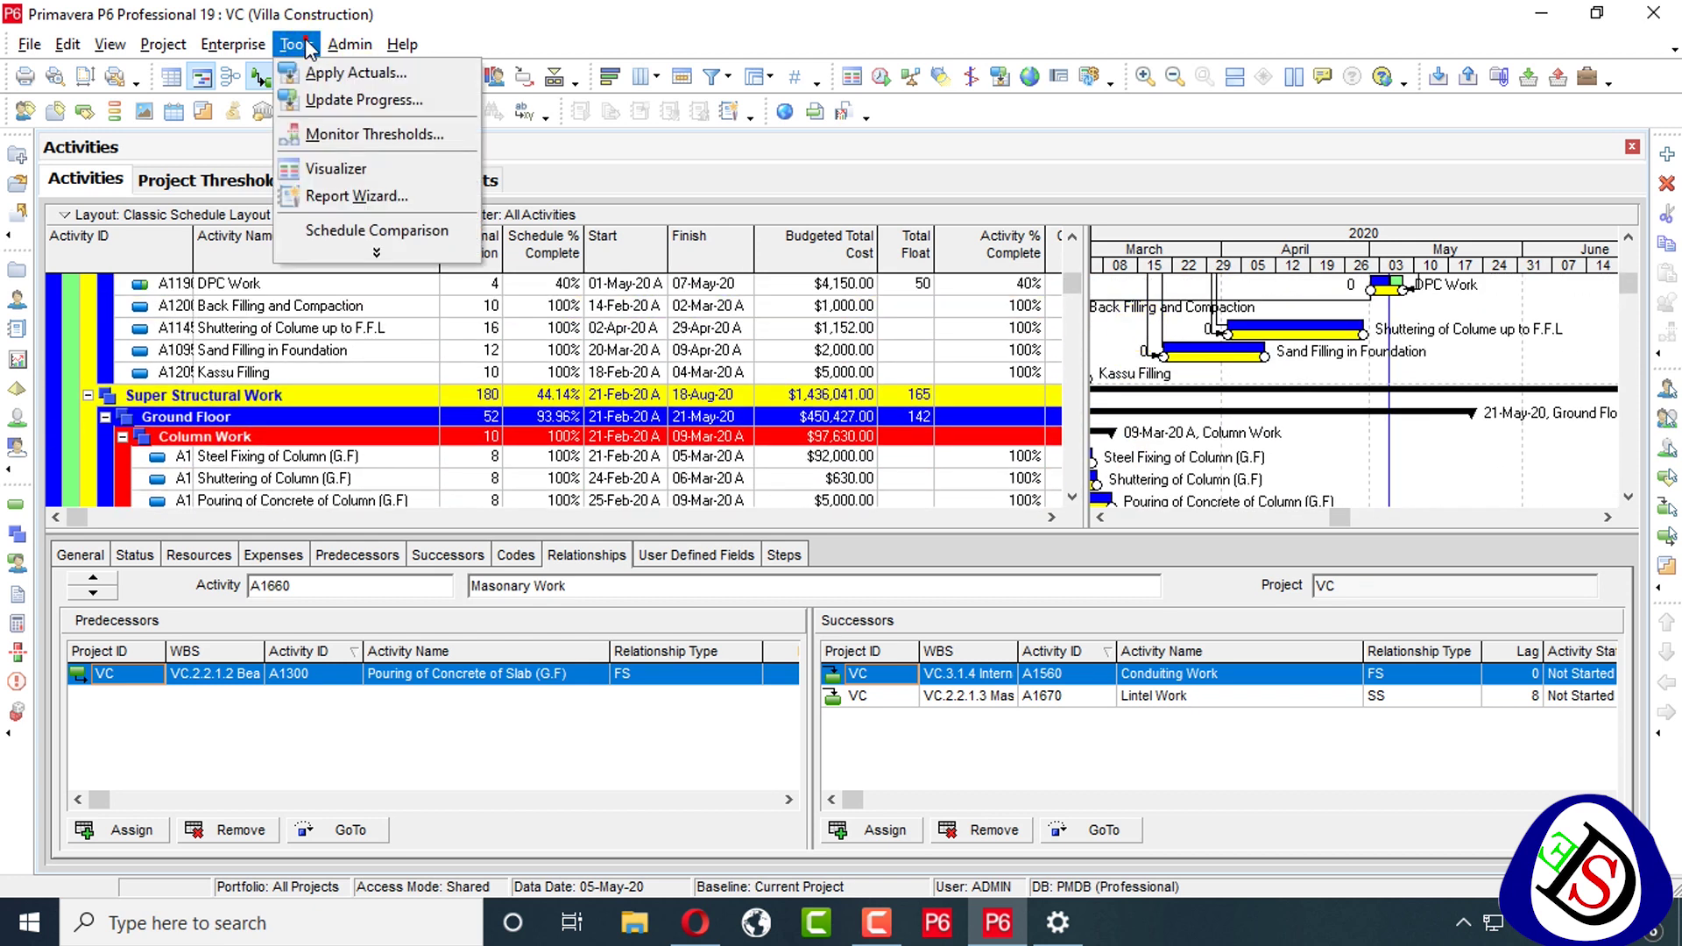
click(377, 253)
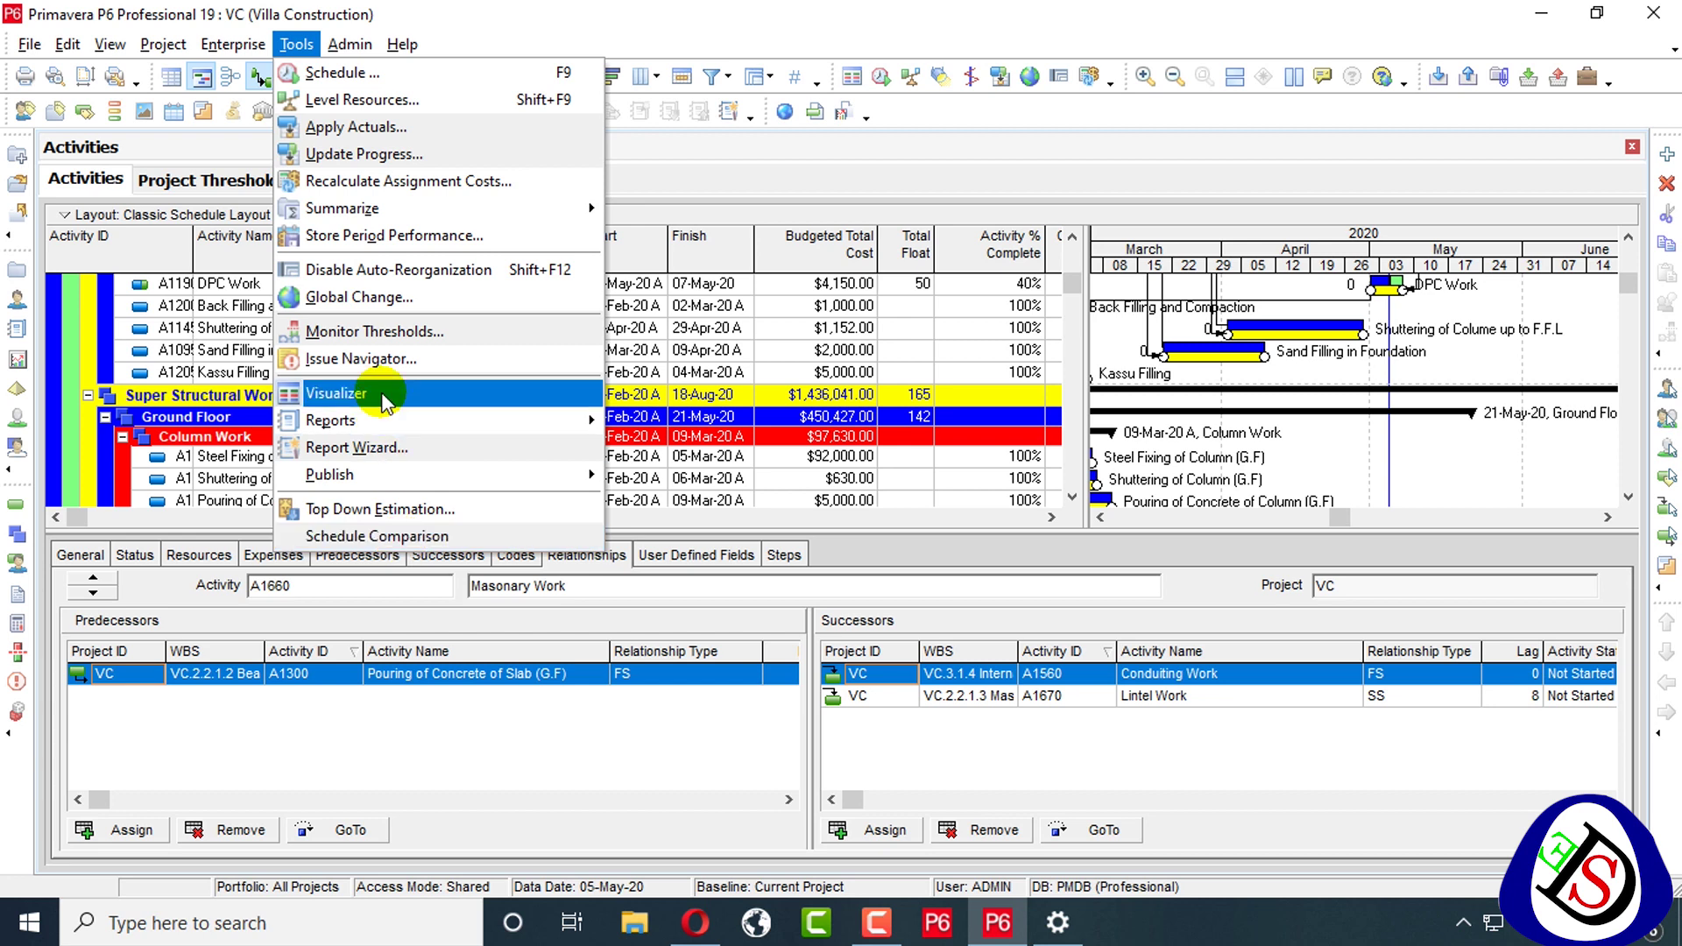
click(360, 531)
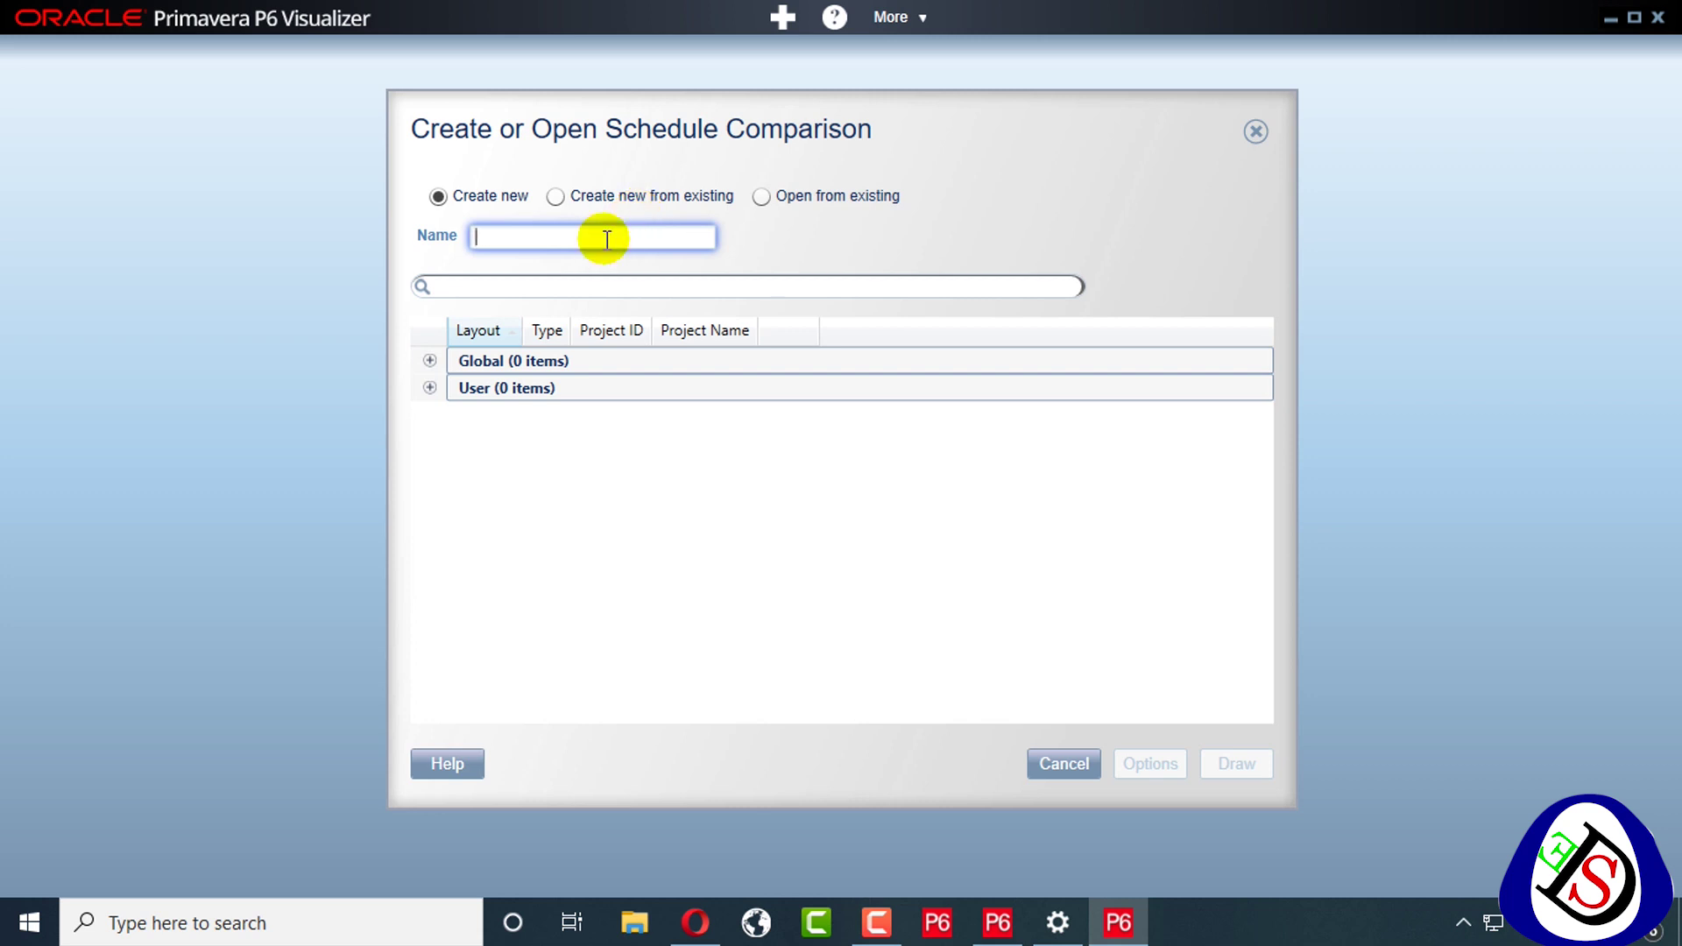
text(Vill)
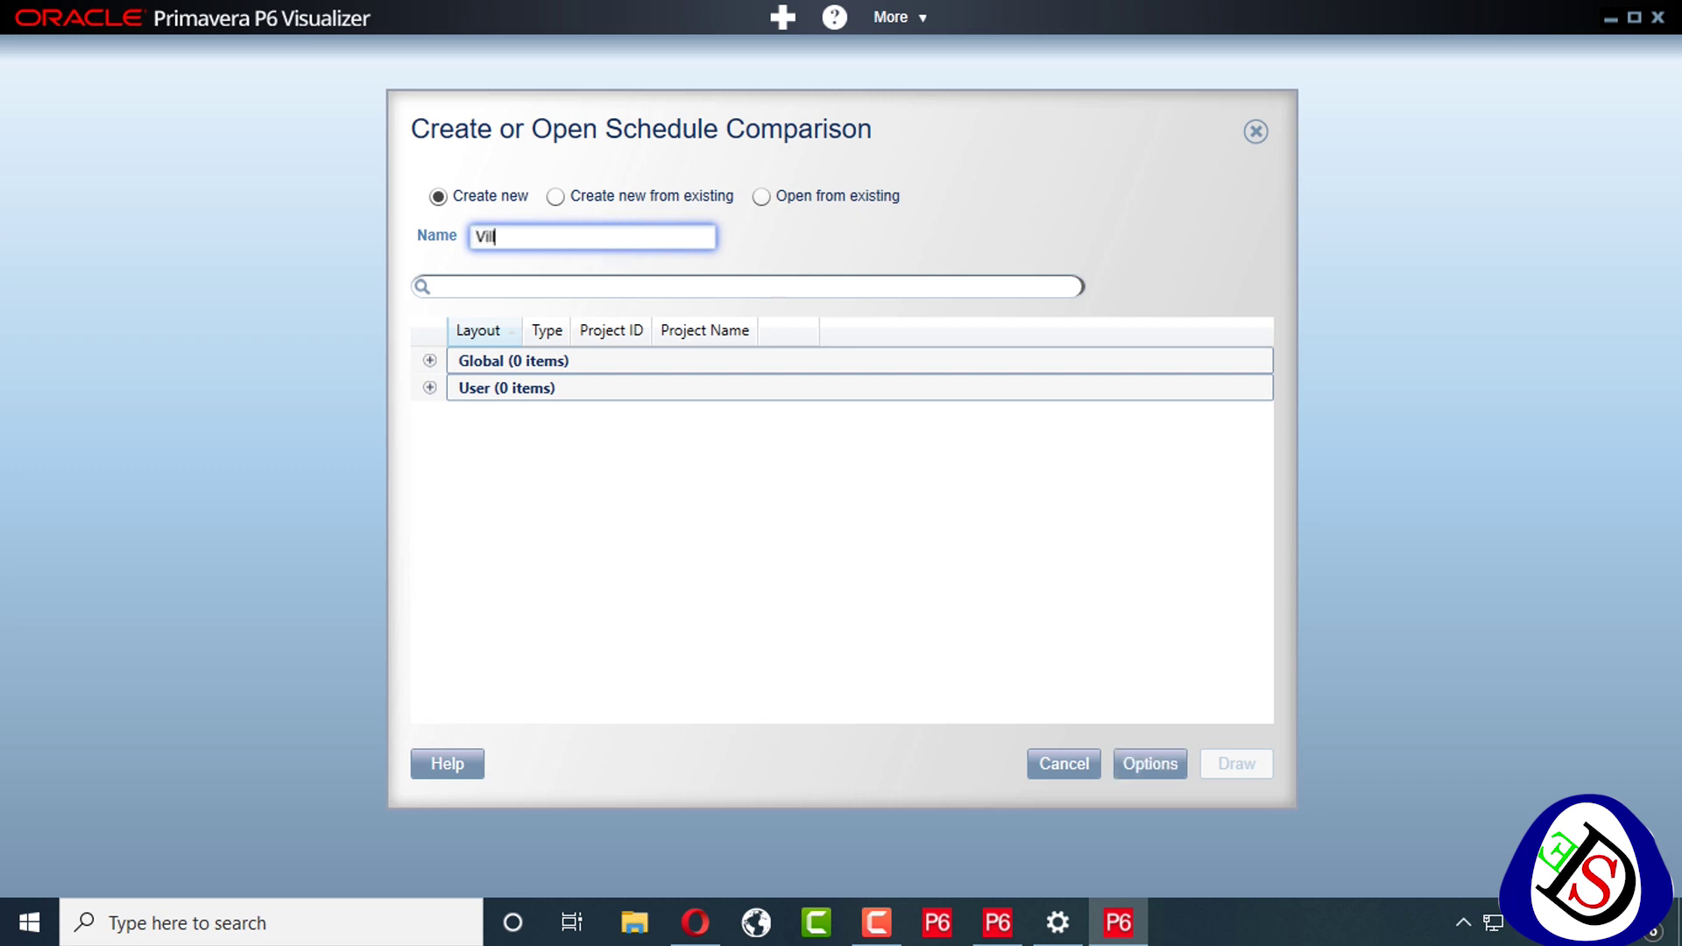
text(a Construction Comparison 05.)
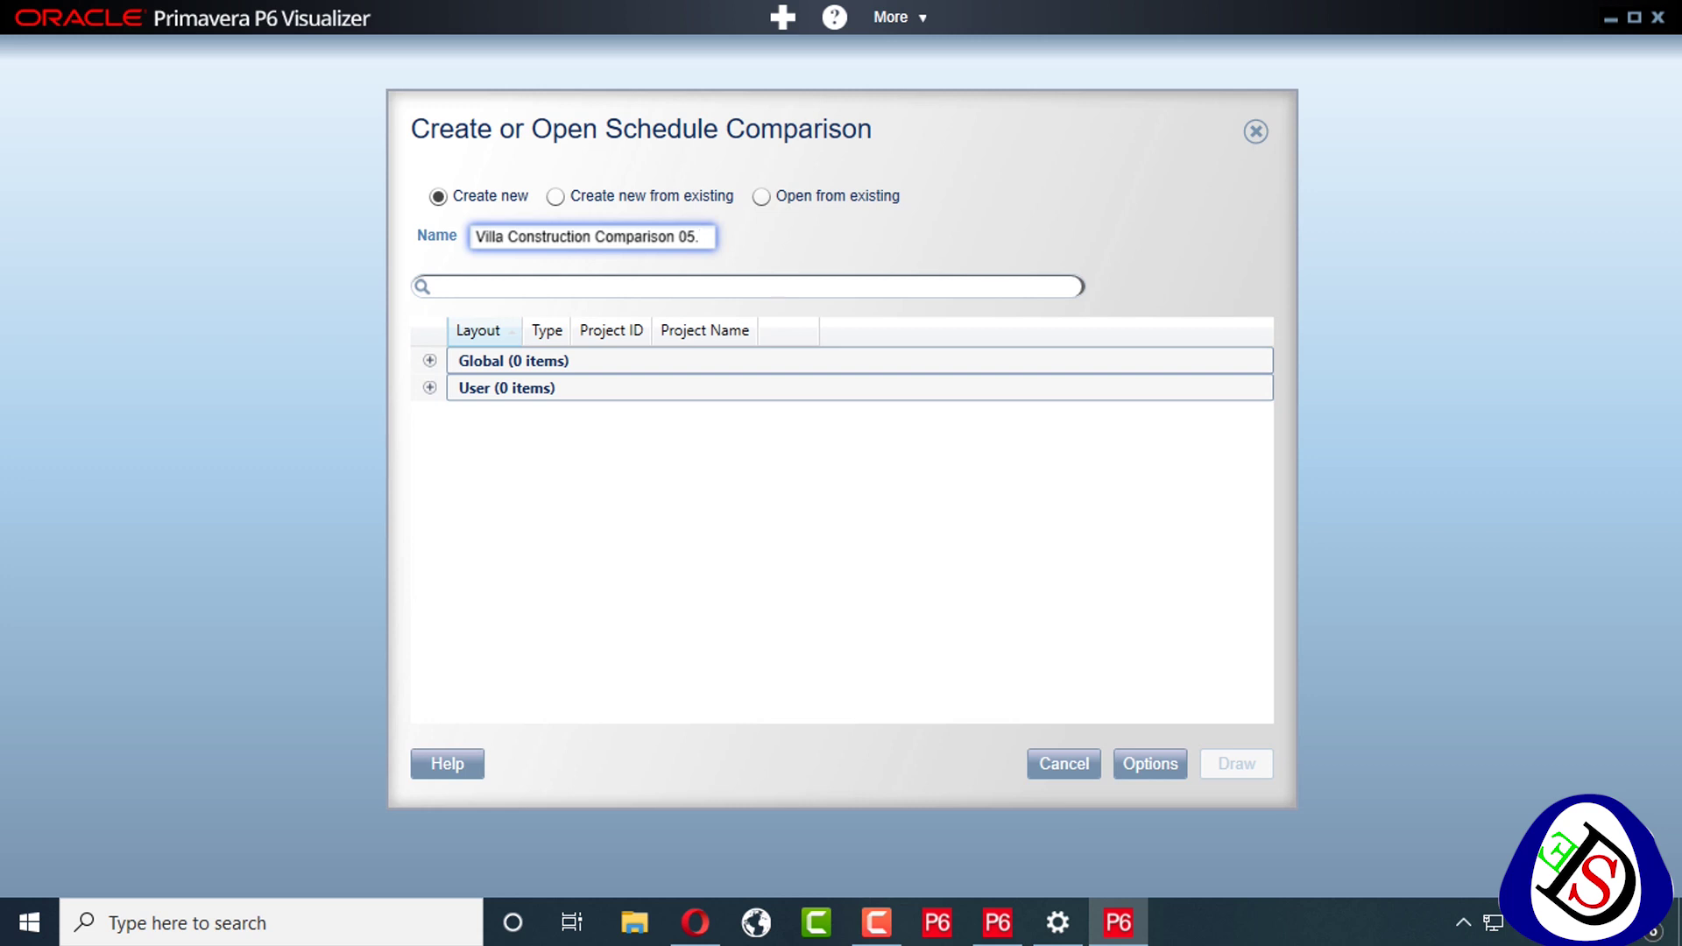
text(05.2020)
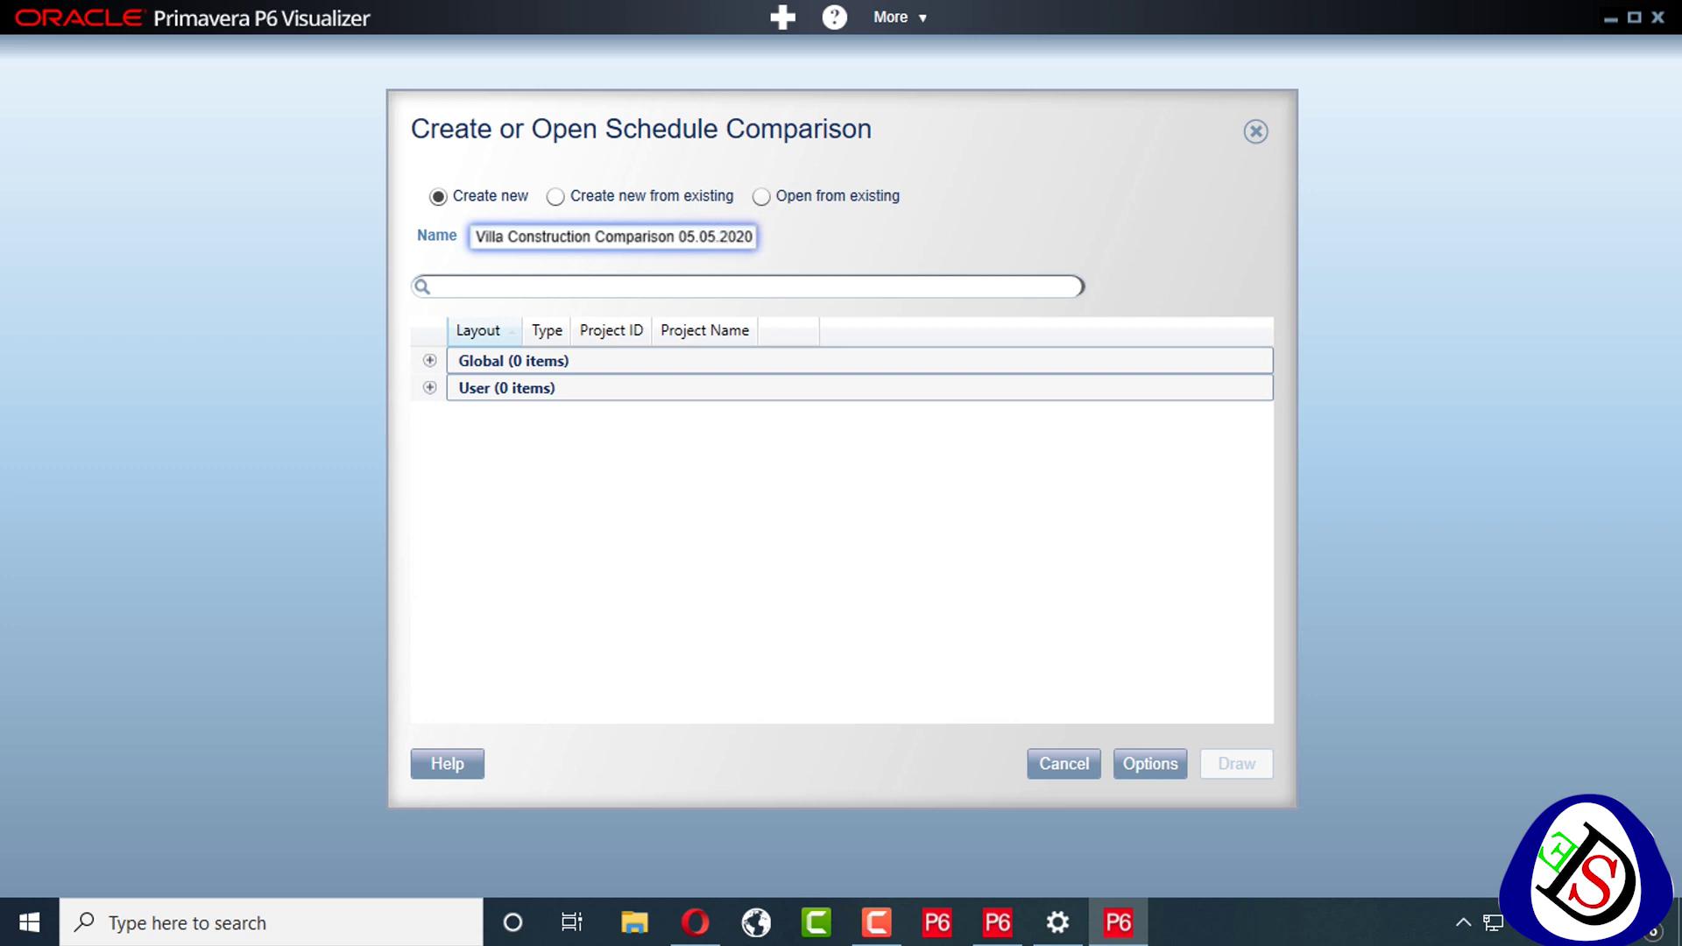
click(1127, 760)
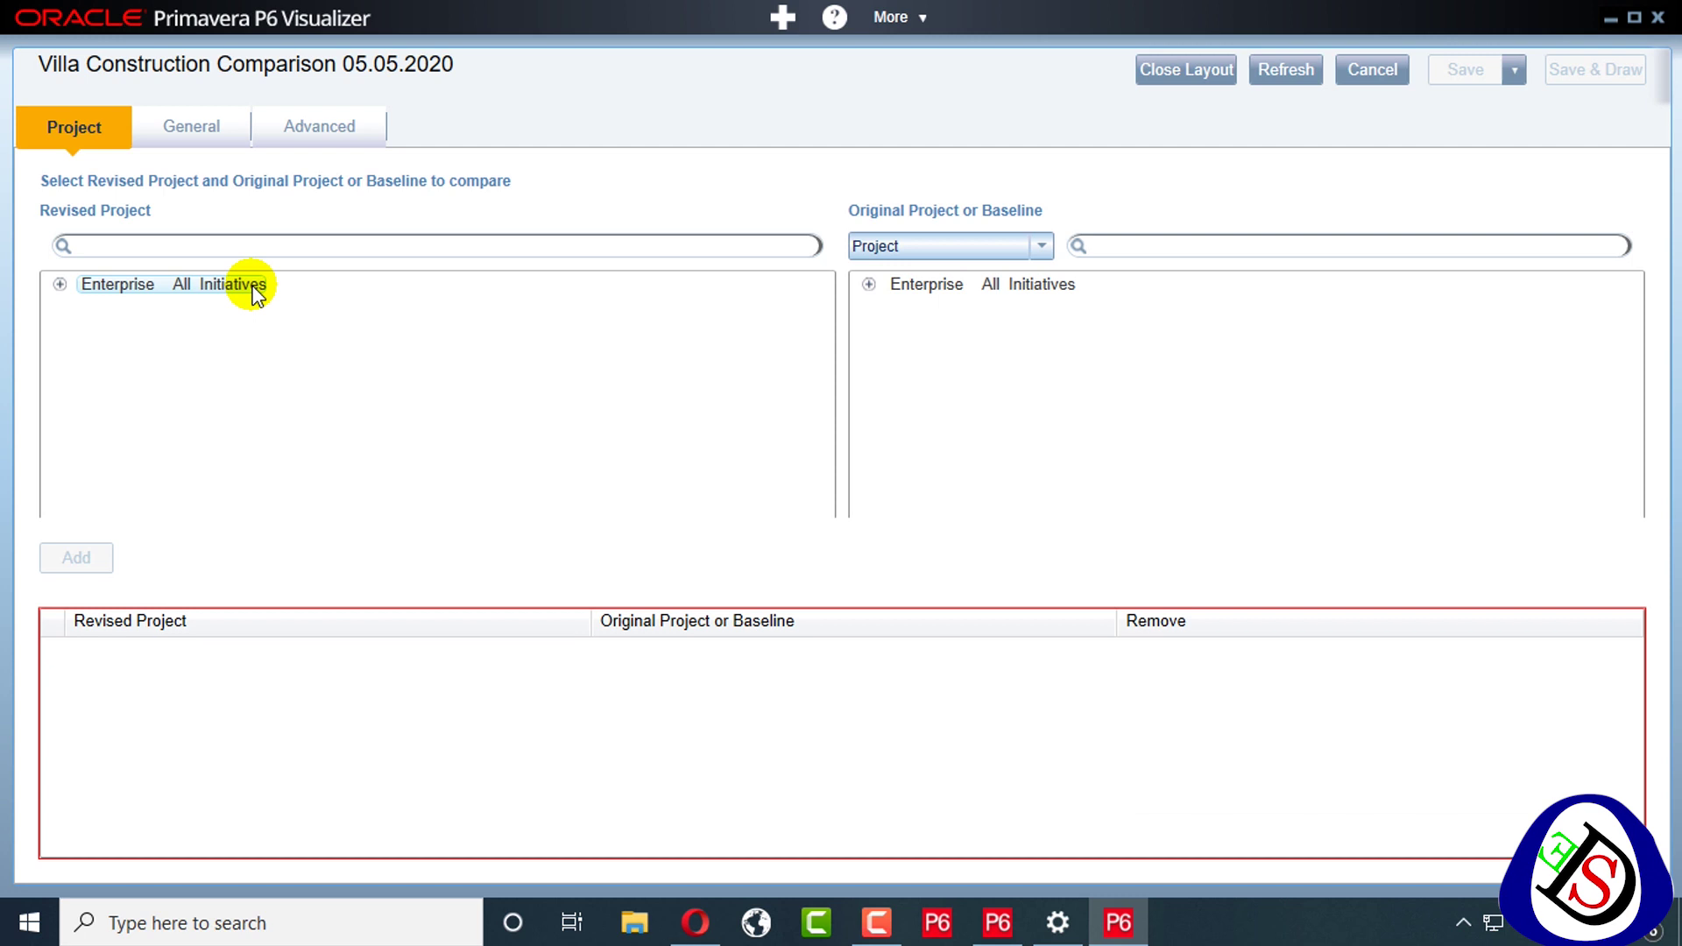
Expand JHO Company with its Construction and Engineering departments in the revised project tree to locate the Villa Construction project
click(60, 285)
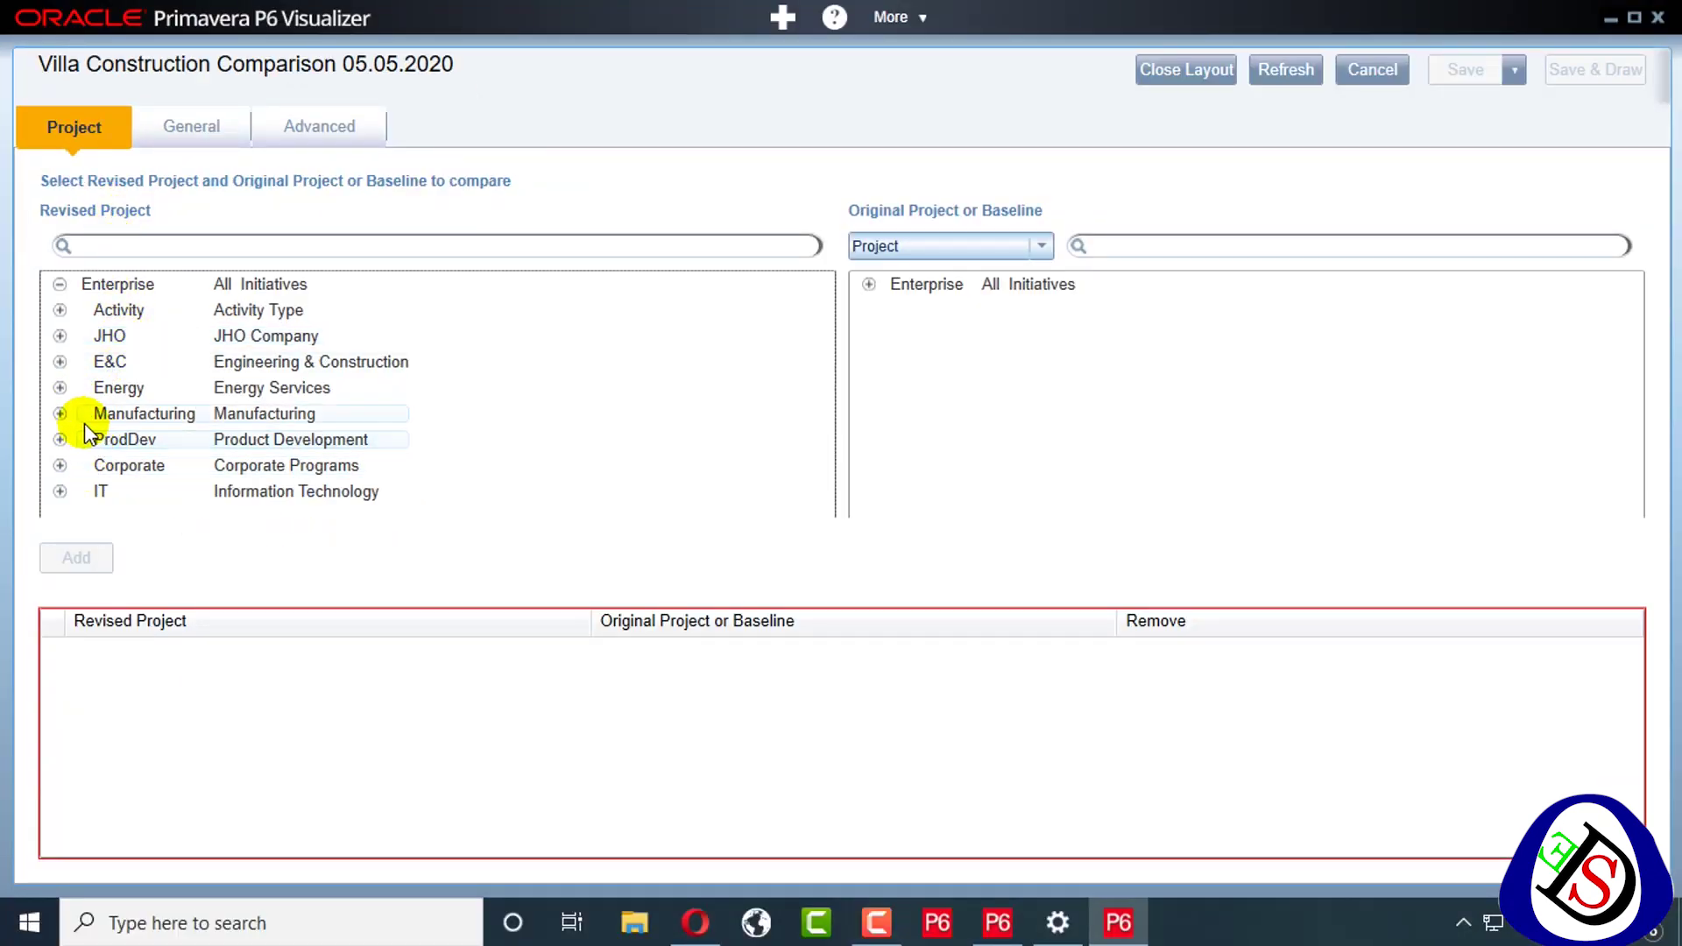
click(60, 336)
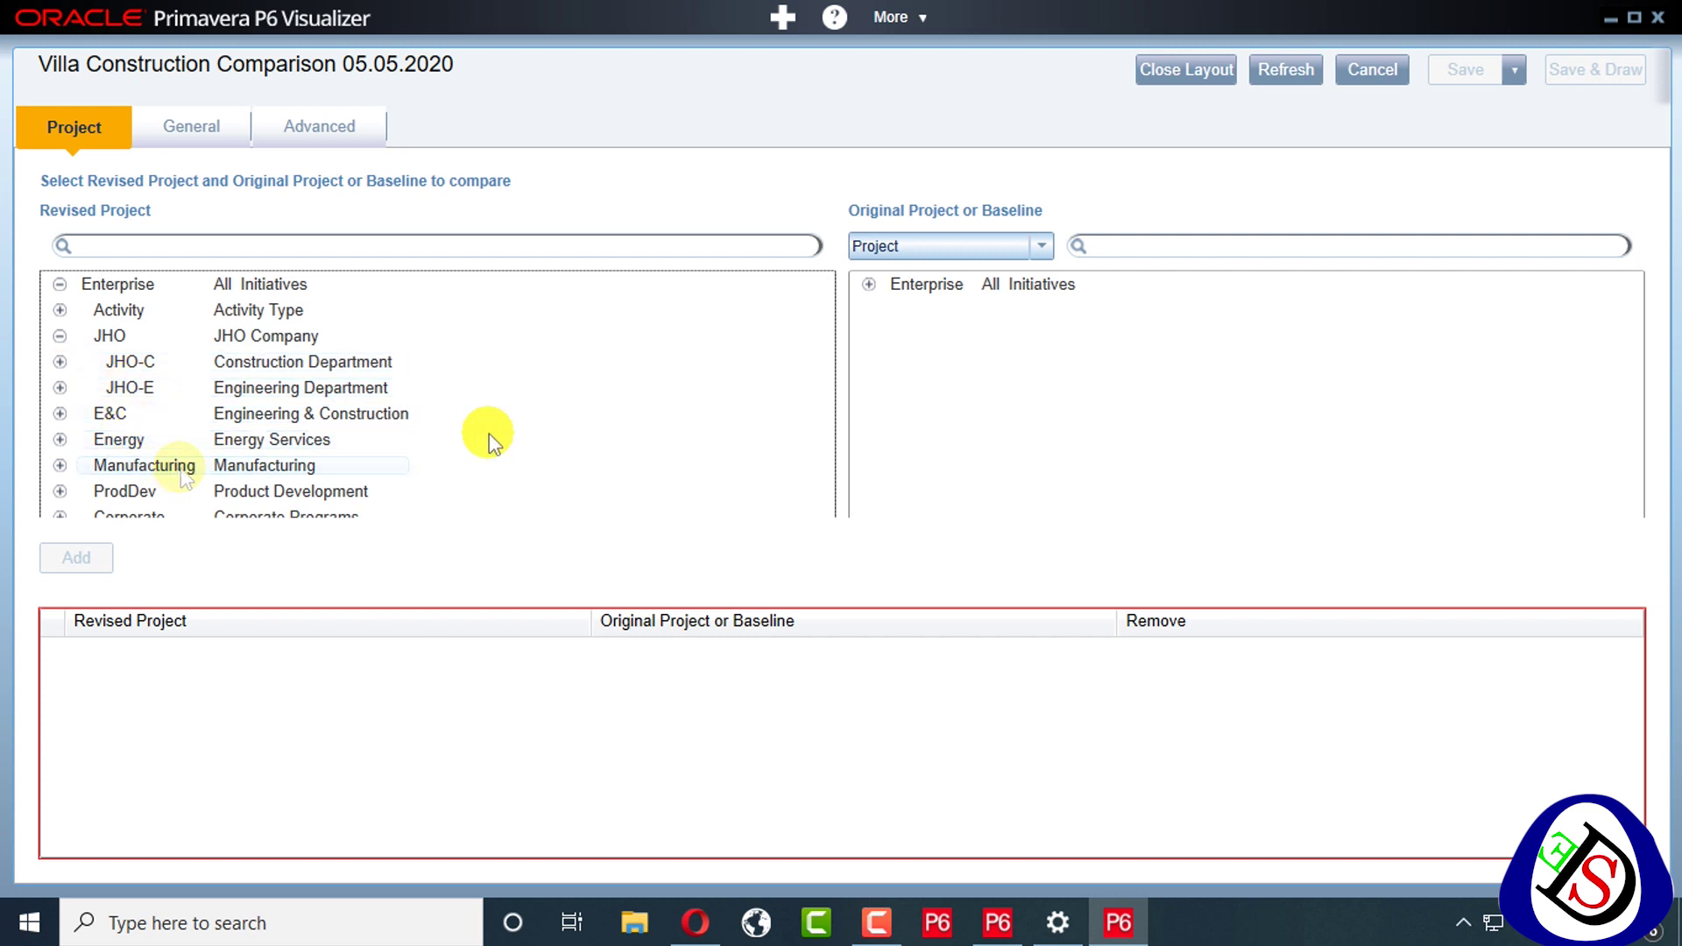
click(60, 387)
scroll(263, 330, down, 2)
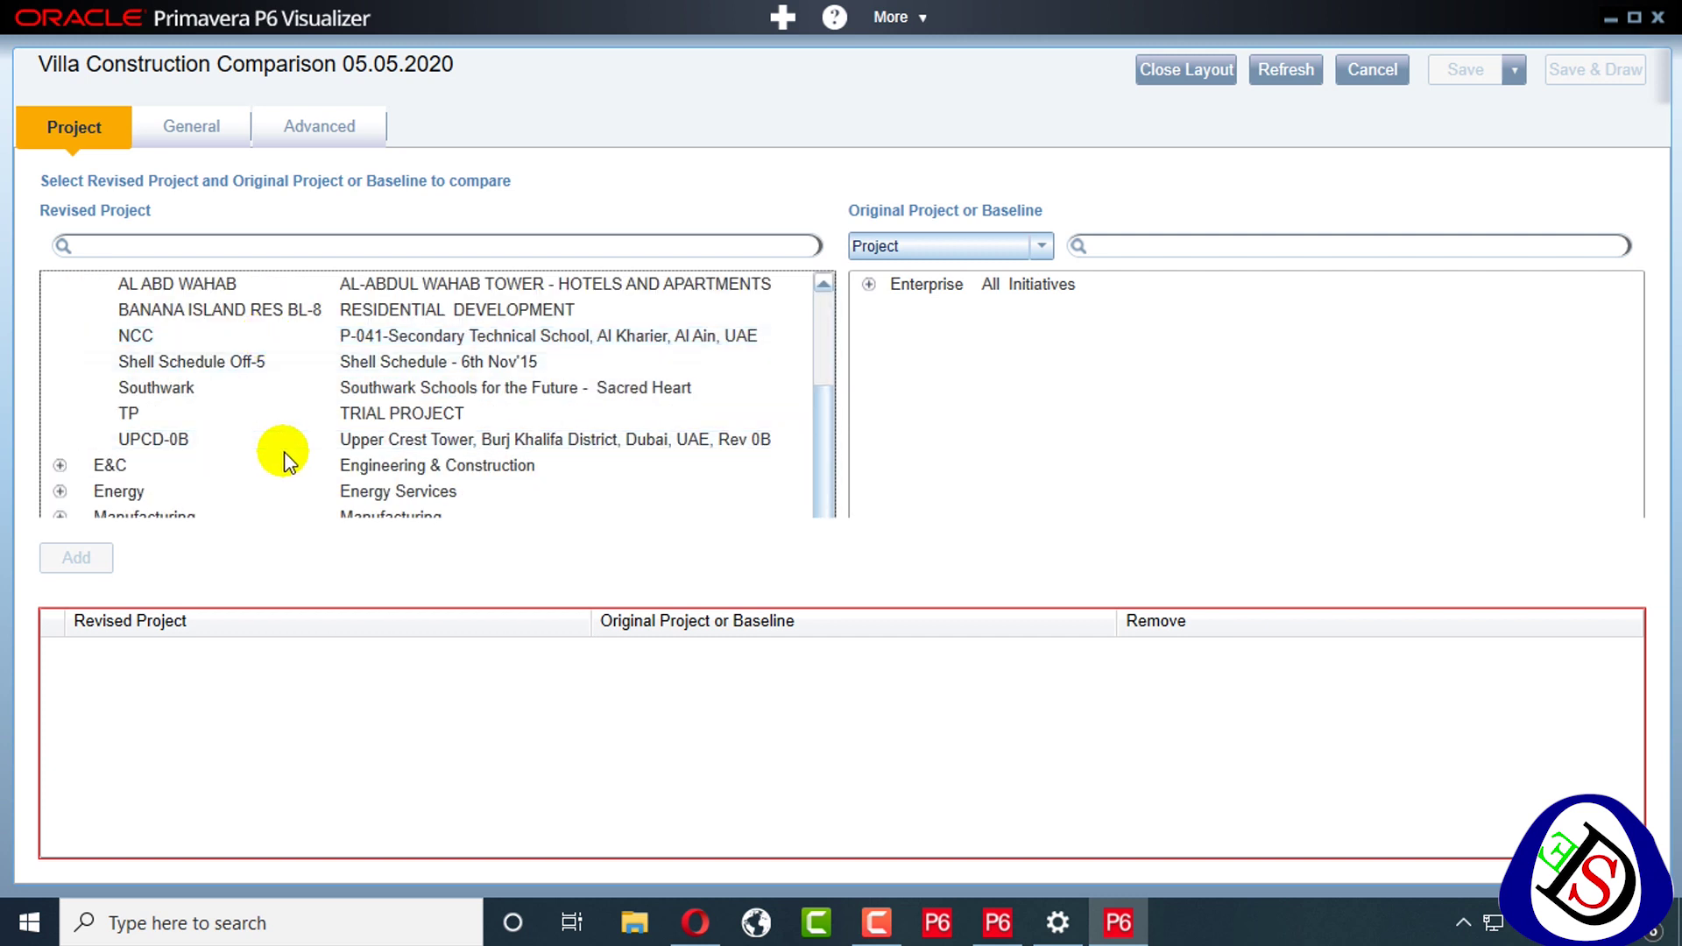
scroll(298, 342, up, 2)
click(60, 362)
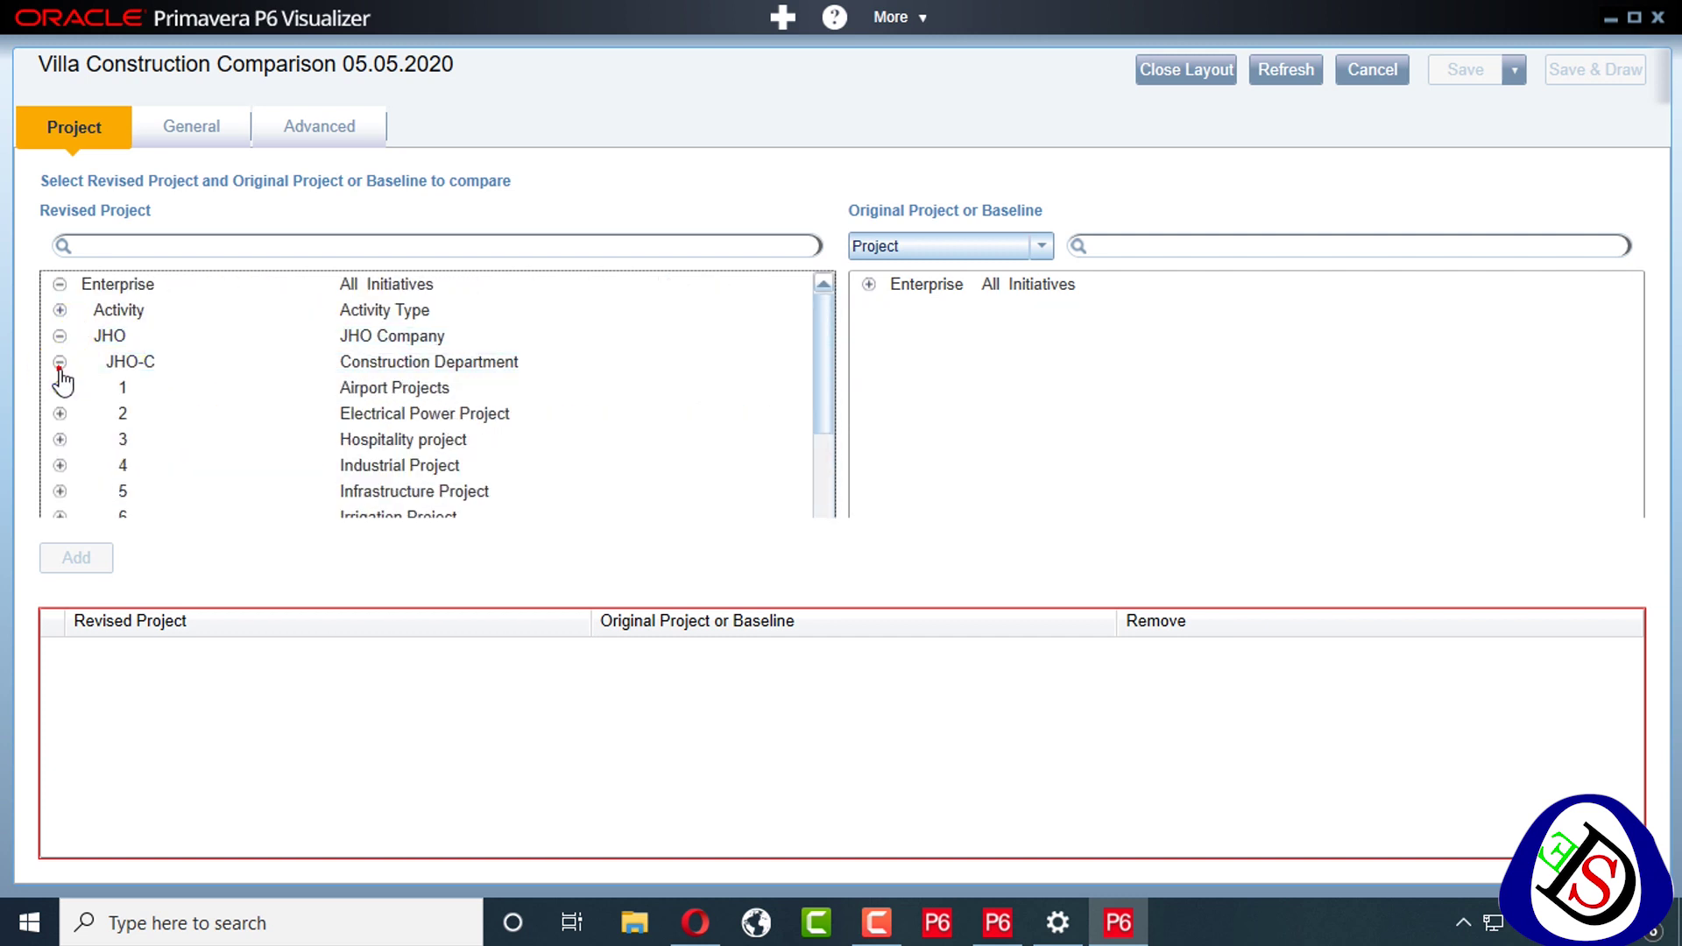
scroll(97, 424, down, 3)
scroll(103, 429, up, 1)
scroll(102, 425, up, 2)
scroll(101, 425, down, 2)
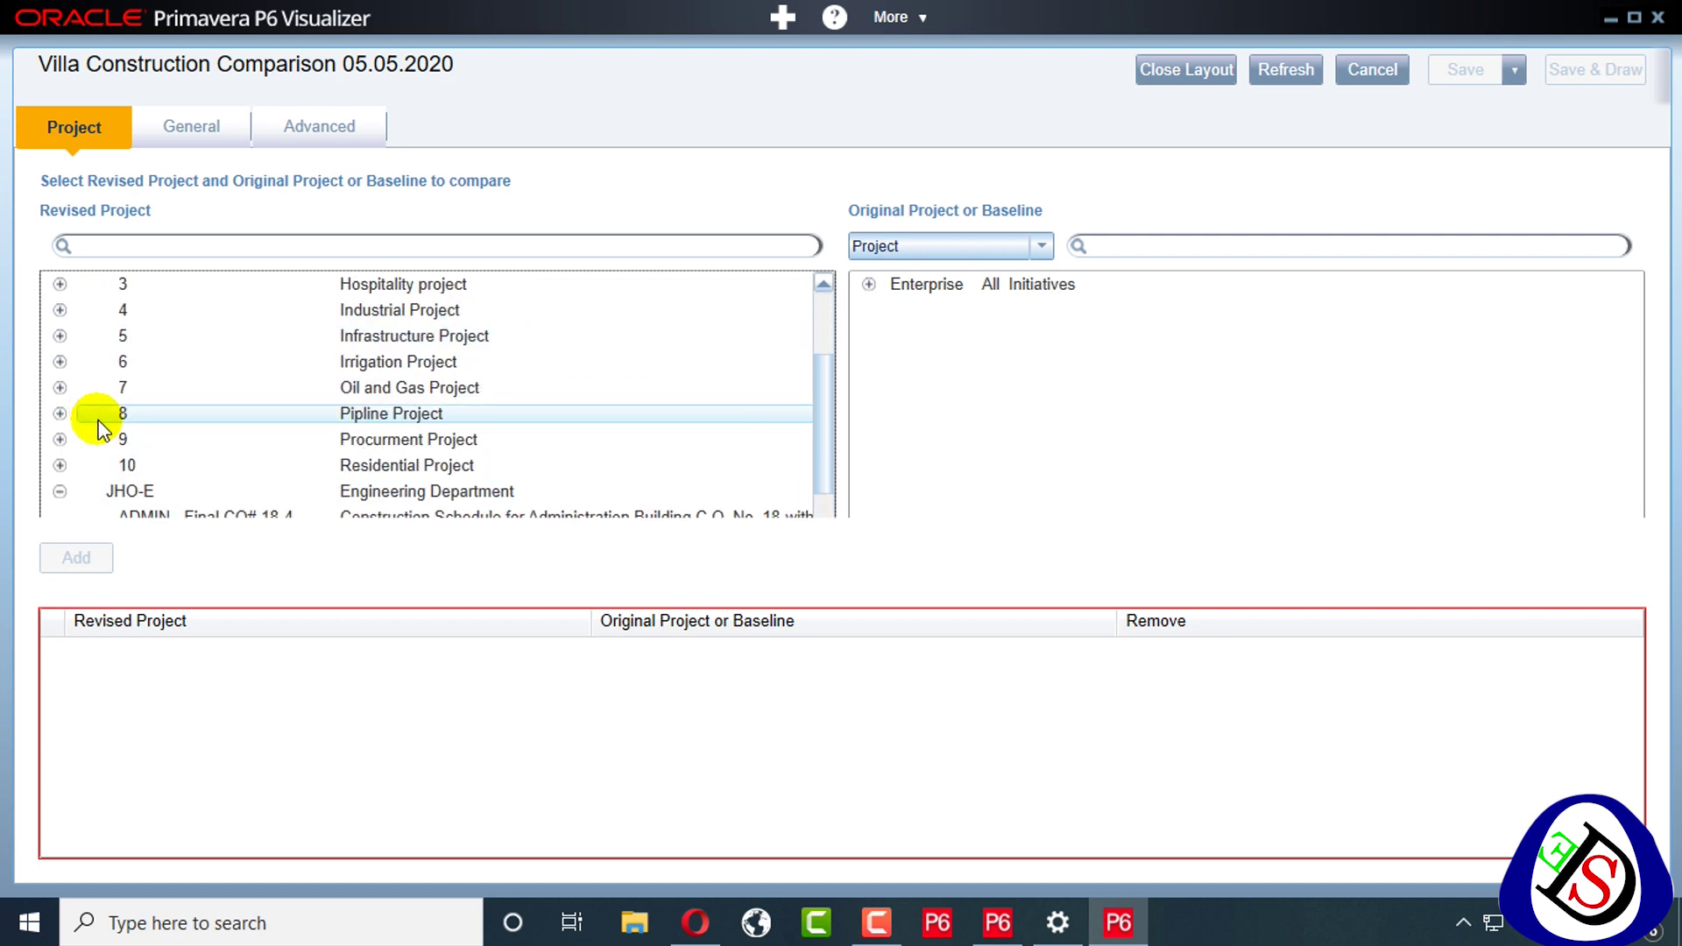
scroll(102, 425, up, 2)
Switch to Primavera P6 Professional to check where the Villa Construction project sits in the projects list, and return to the Visualizer
click(991, 920)
click(452, 178)
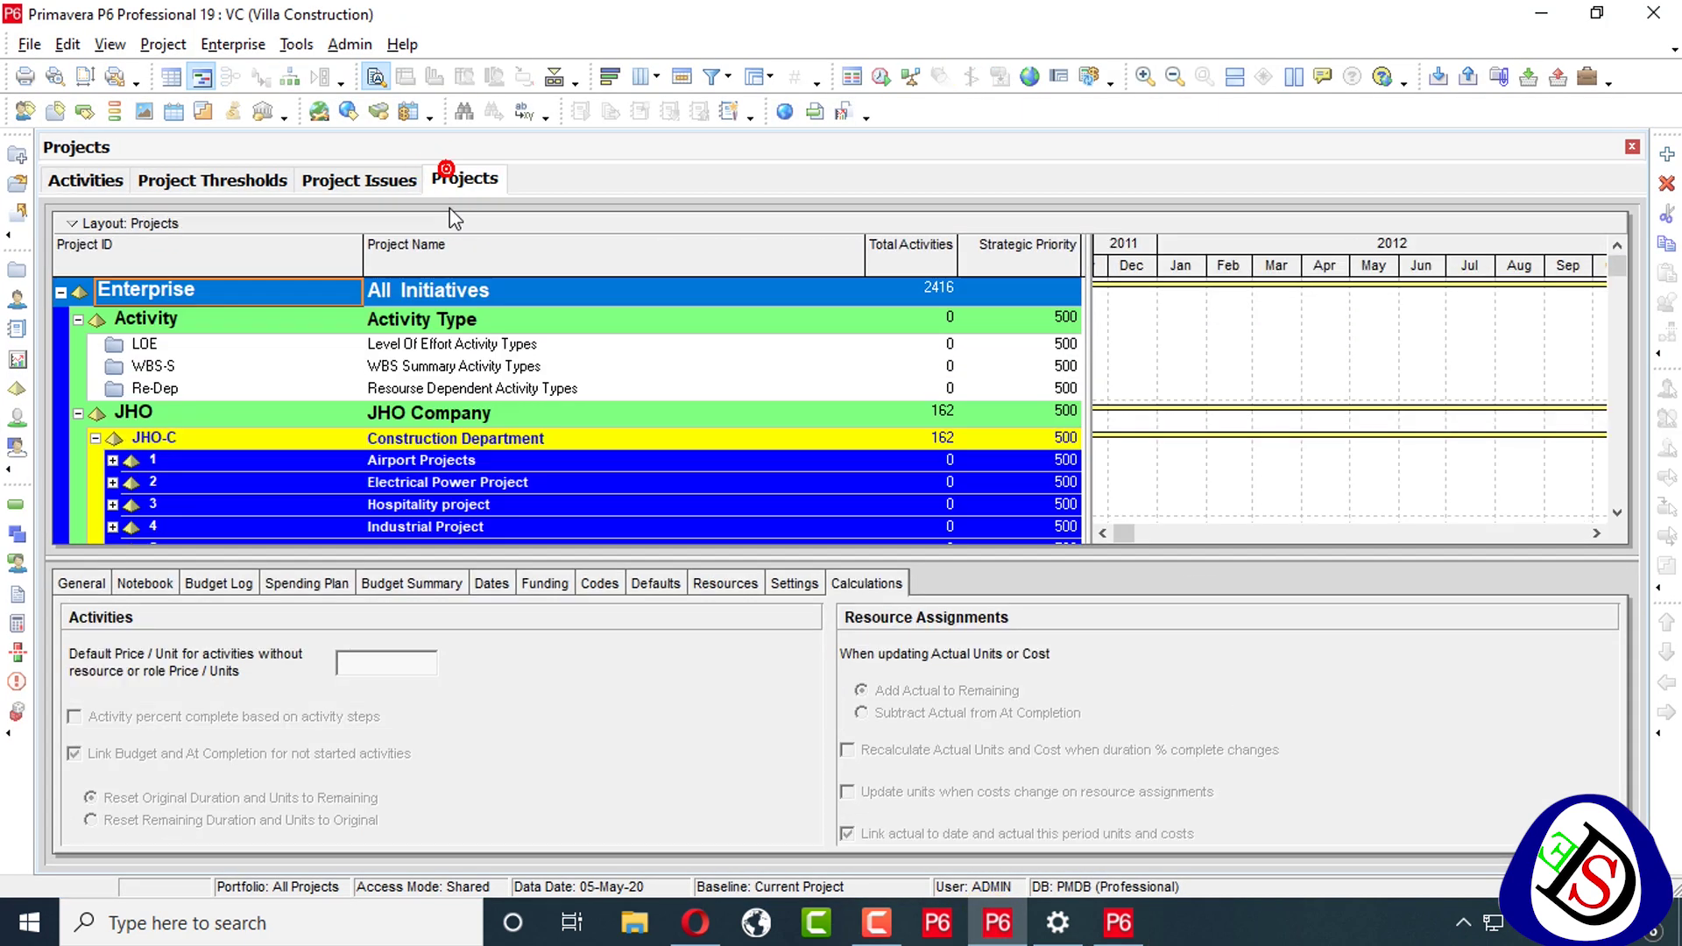
scroll(443, 368, down, 3)
click(1542, 14)
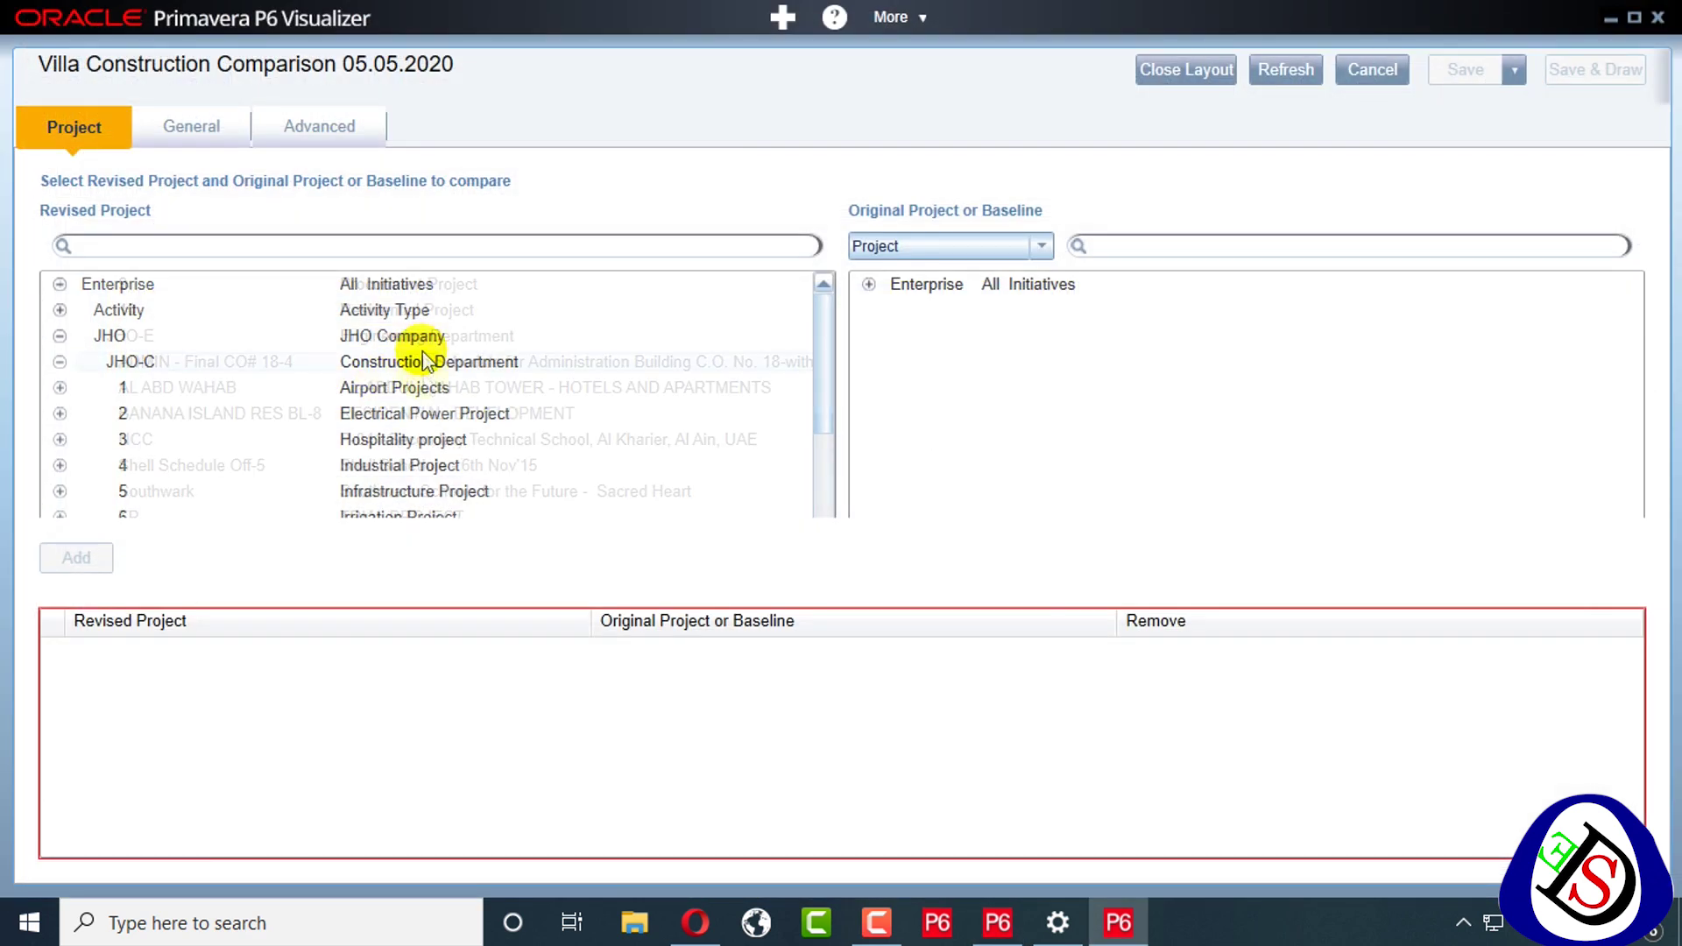
Select VC (Villa Construction) under Residential Project as the revised project
scroll(421, 359, down, 4)
scroll(427, 386, up, 1)
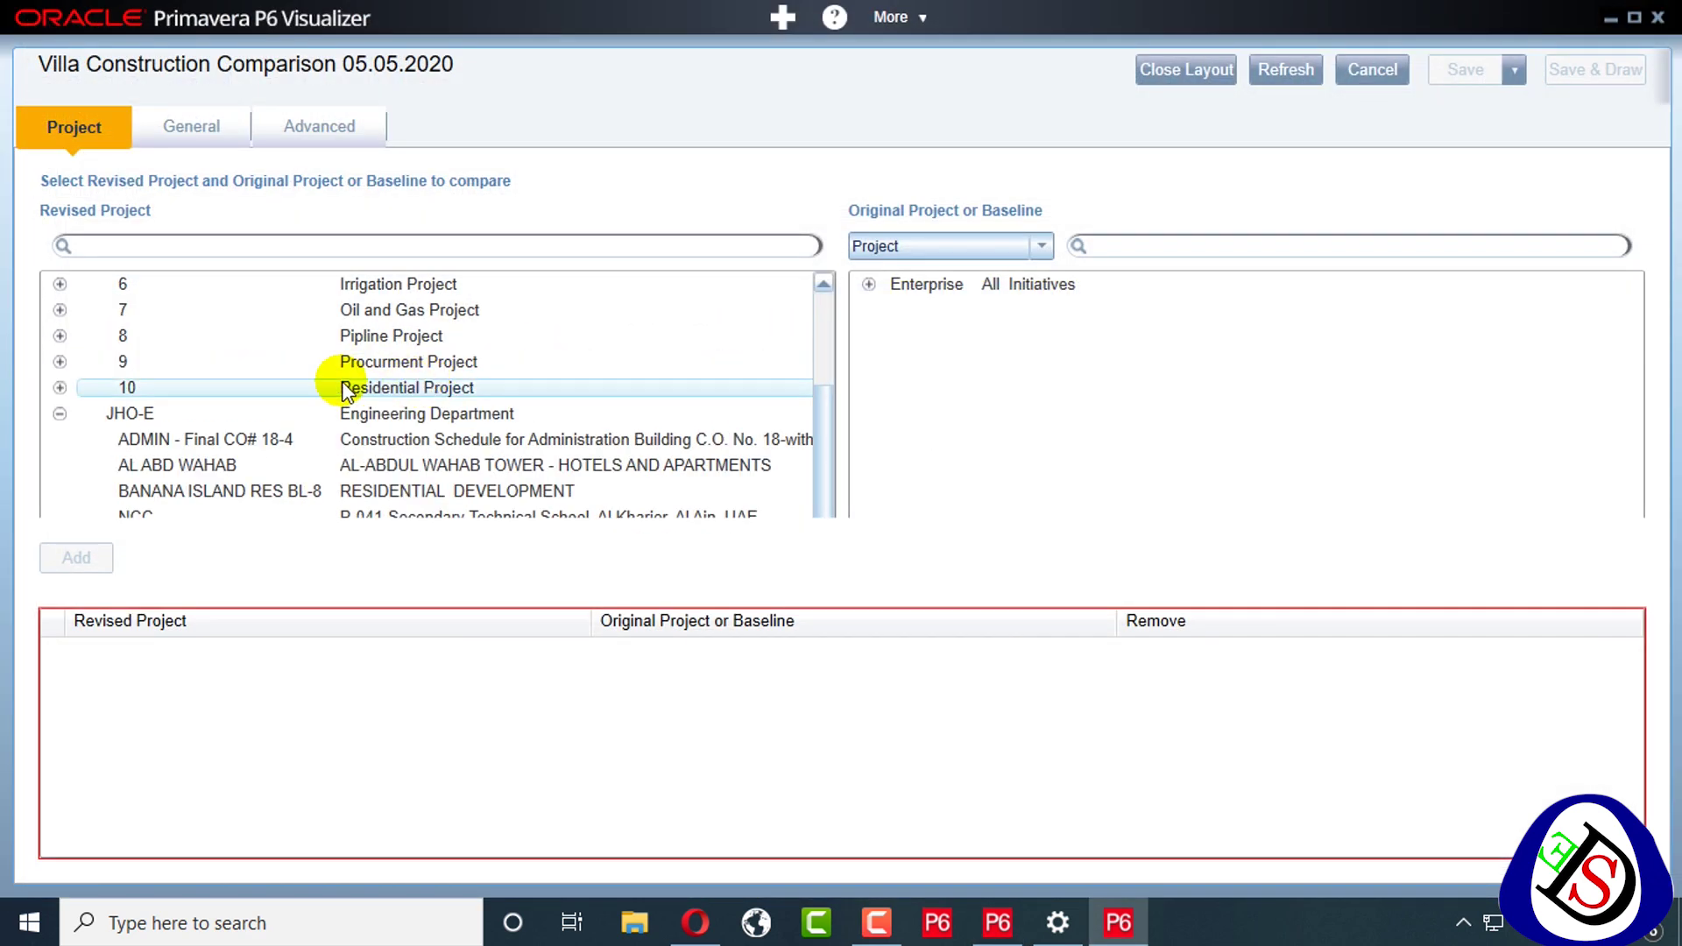
click(59, 388)
click(189, 417)
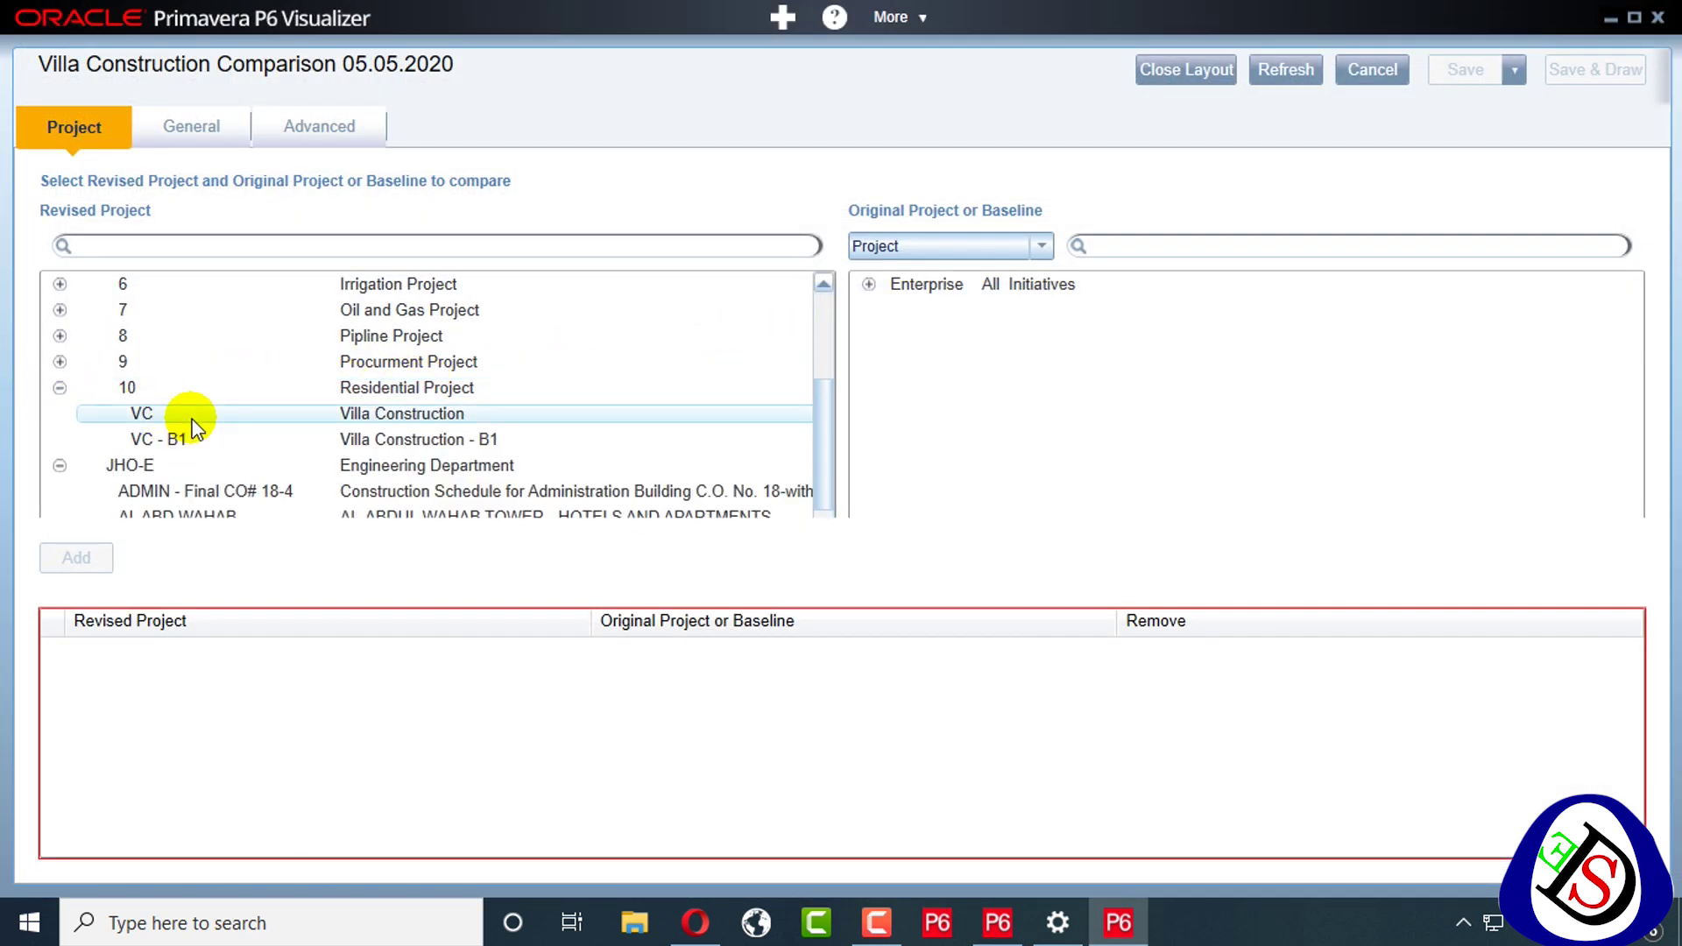
click(189, 417)
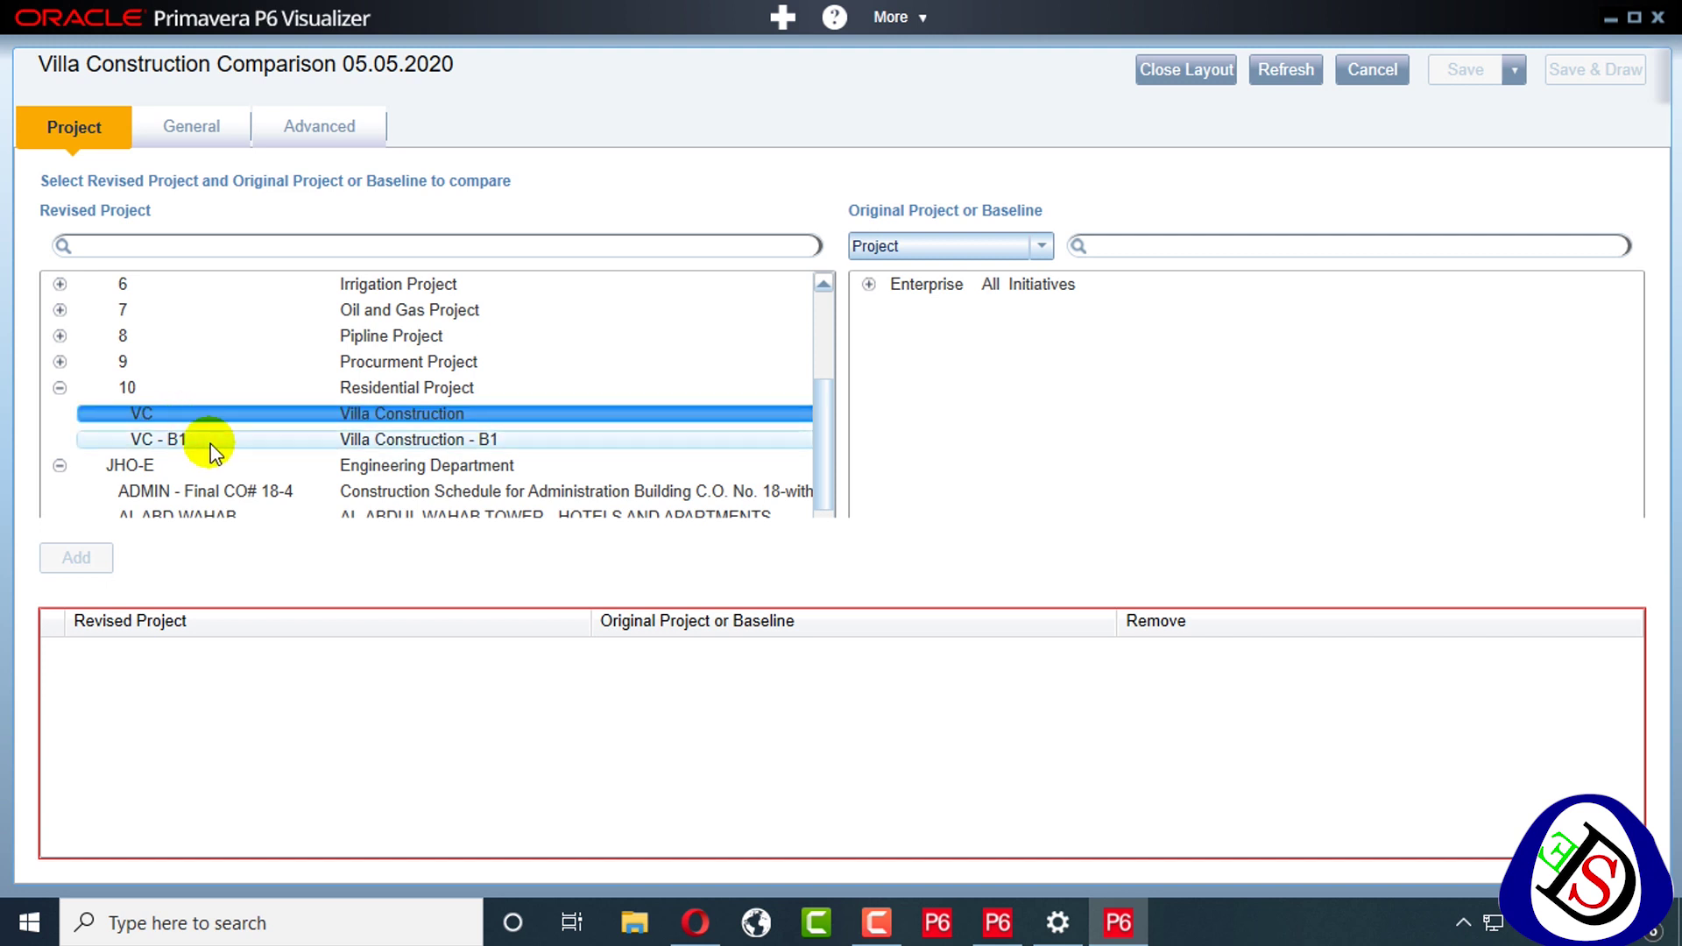
click(210, 443)
click(233, 407)
click(301, 416)
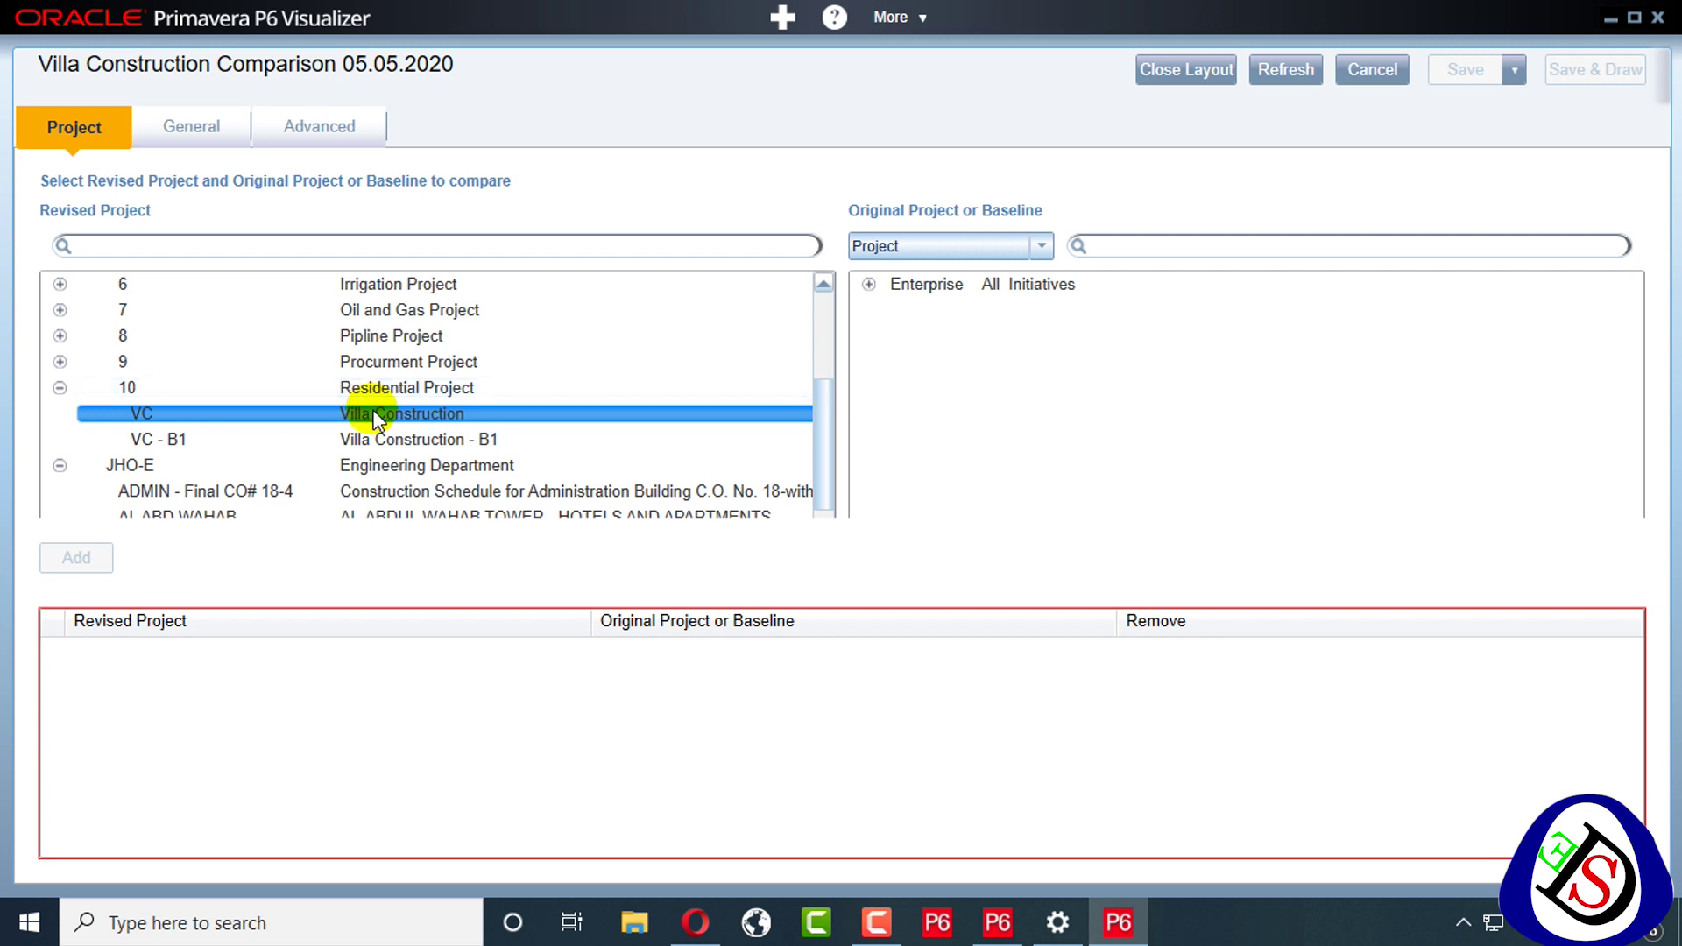
Set the source type of the original schedule to Baseline
click(984, 251)
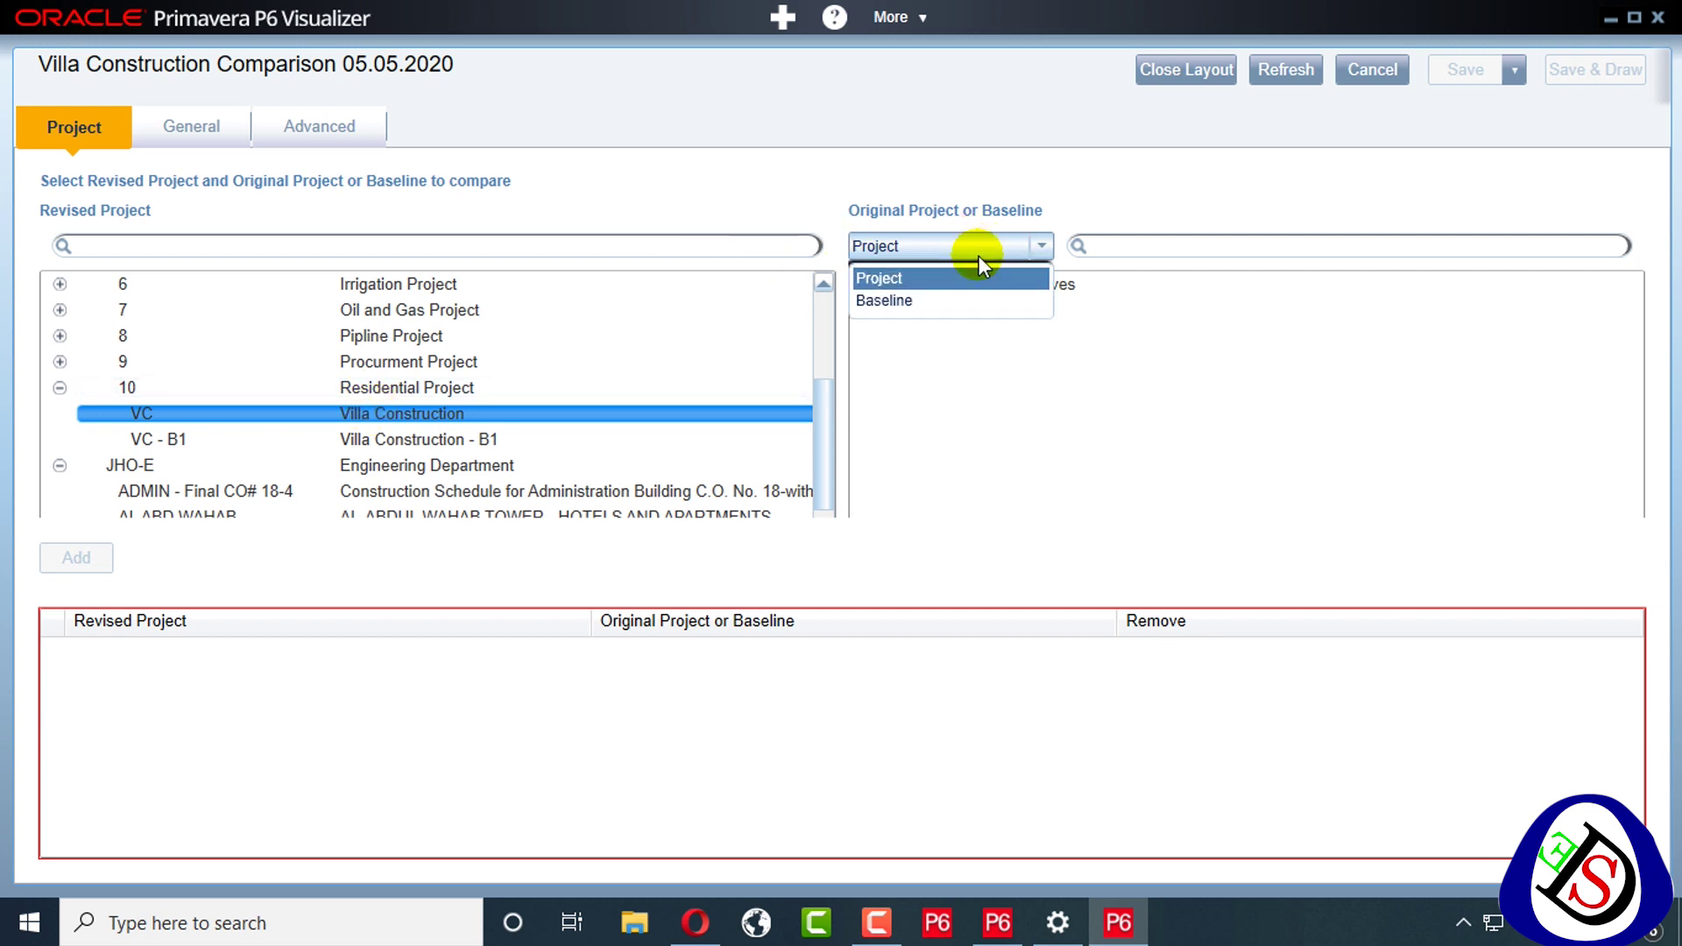
click(971, 304)
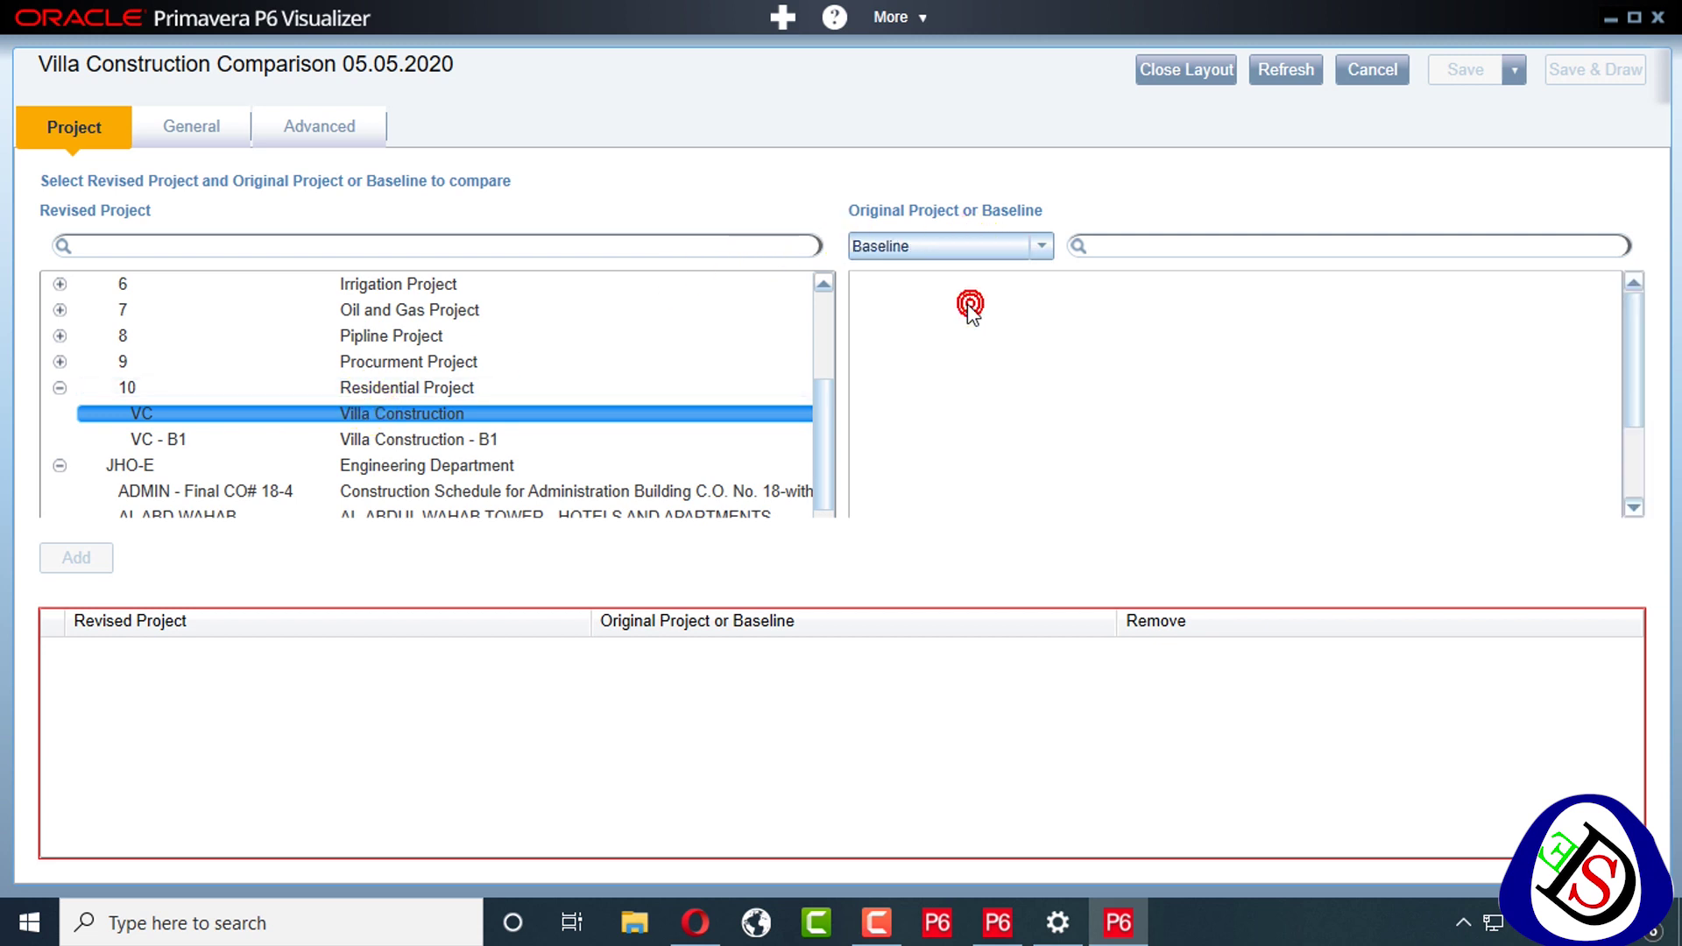
click(1001, 254)
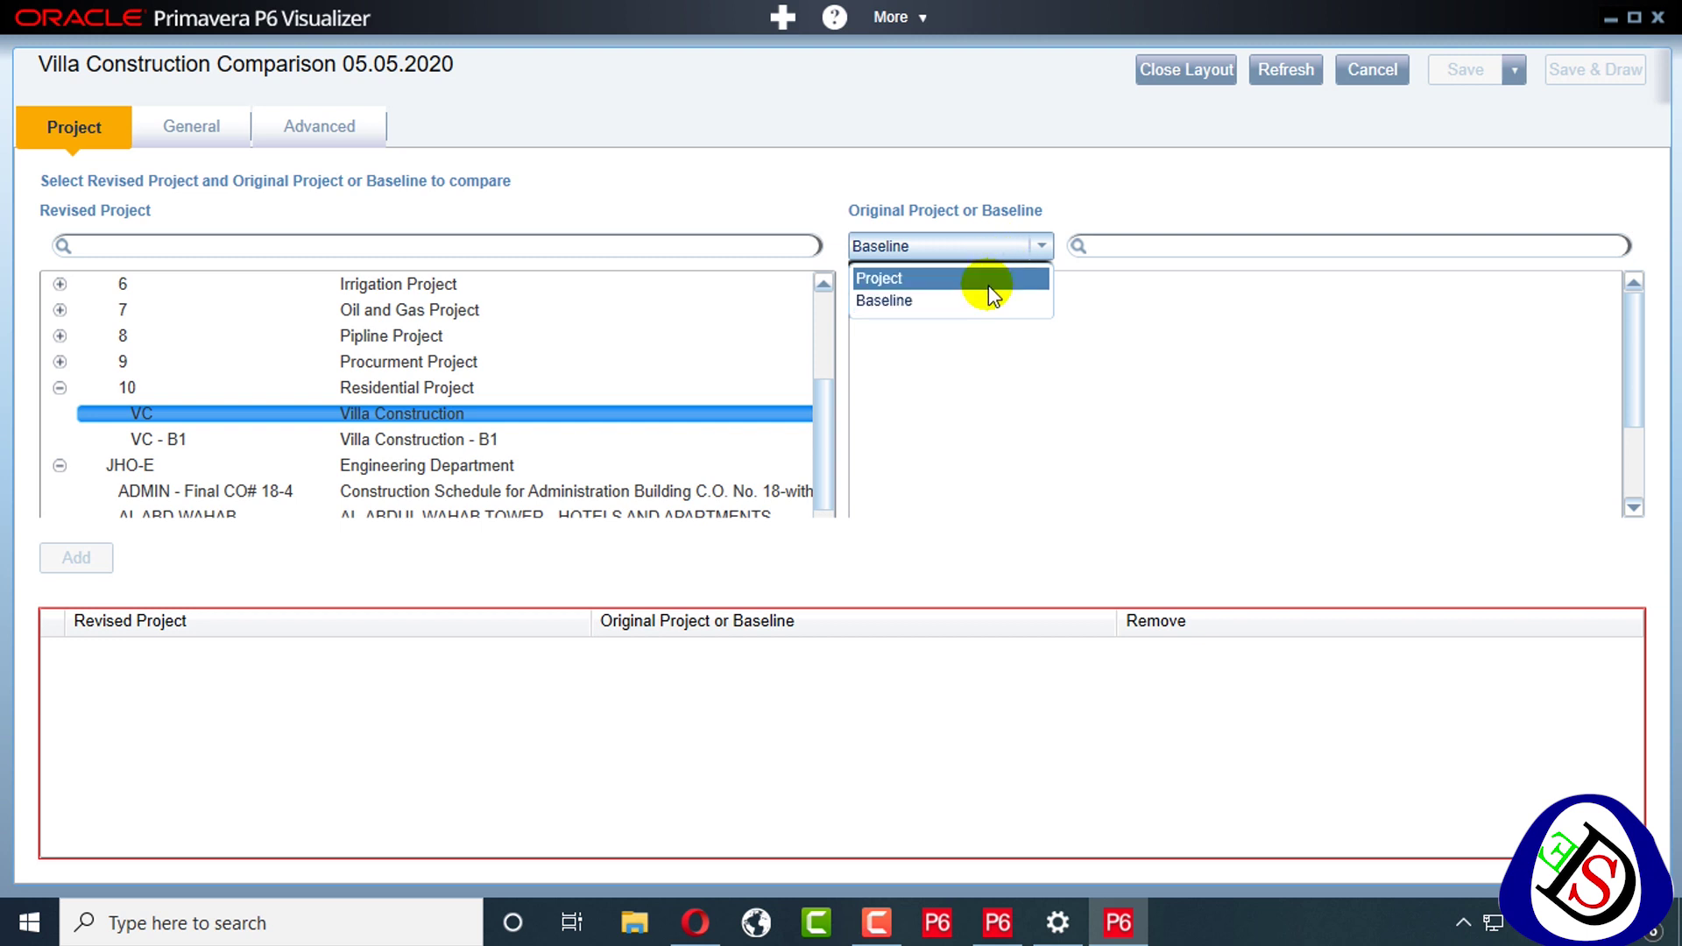
click(982, 336)
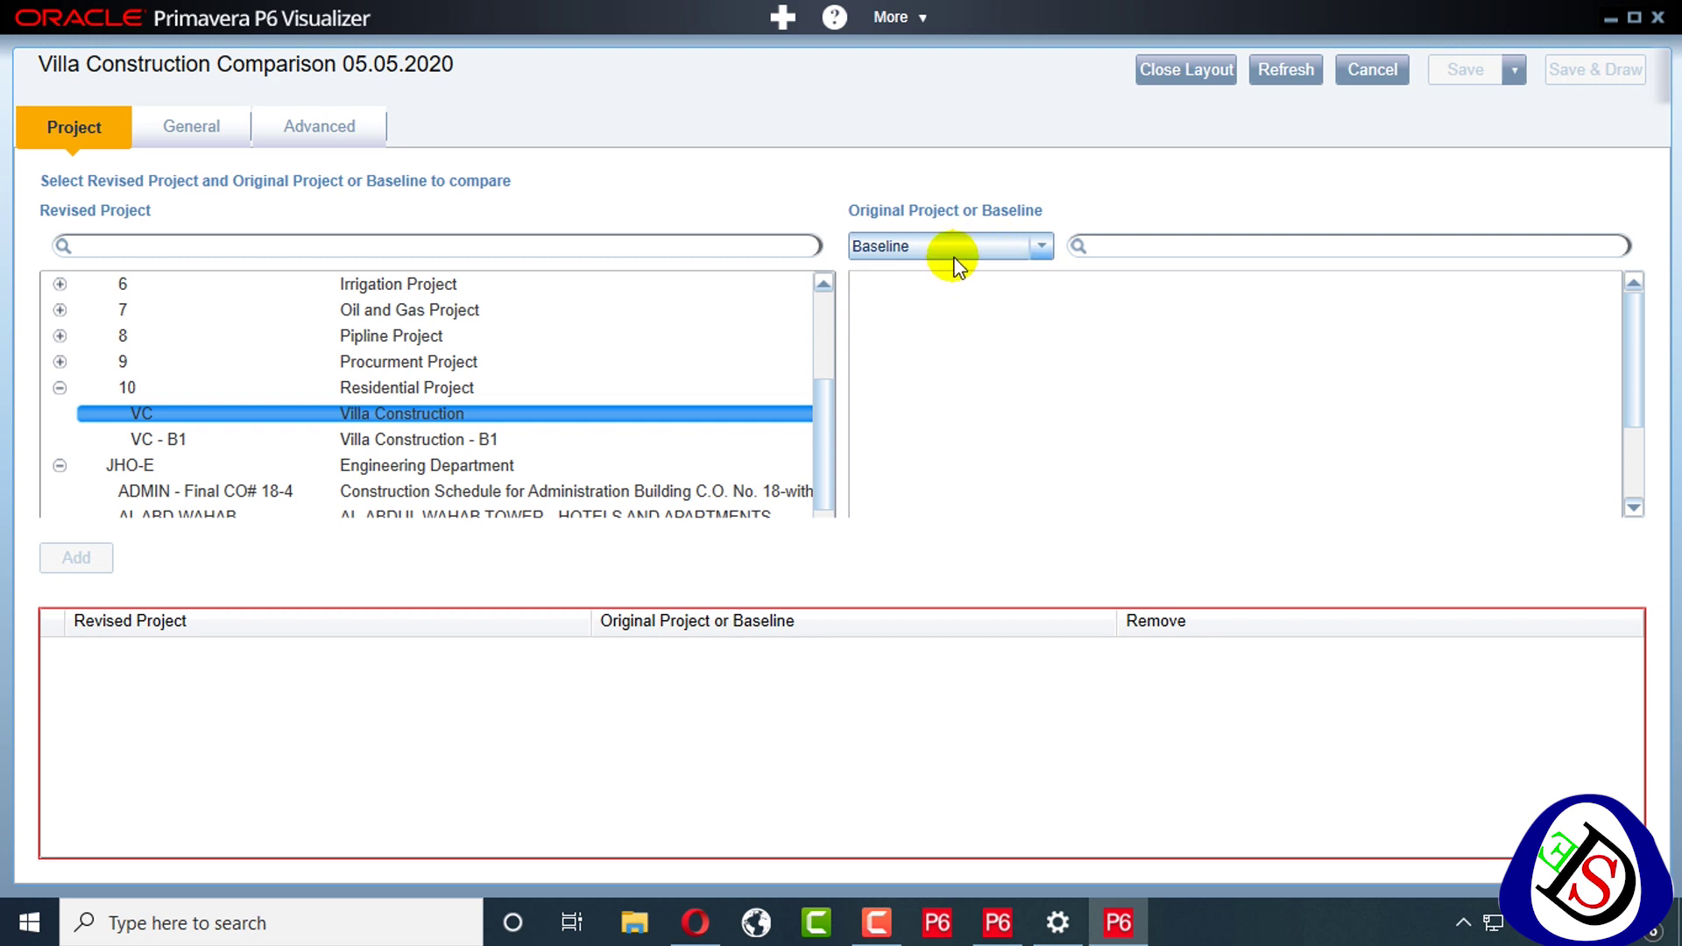
Change the source type of the original schedule to Project
click(950, 255)
click(954, 301)
click(948, 246)
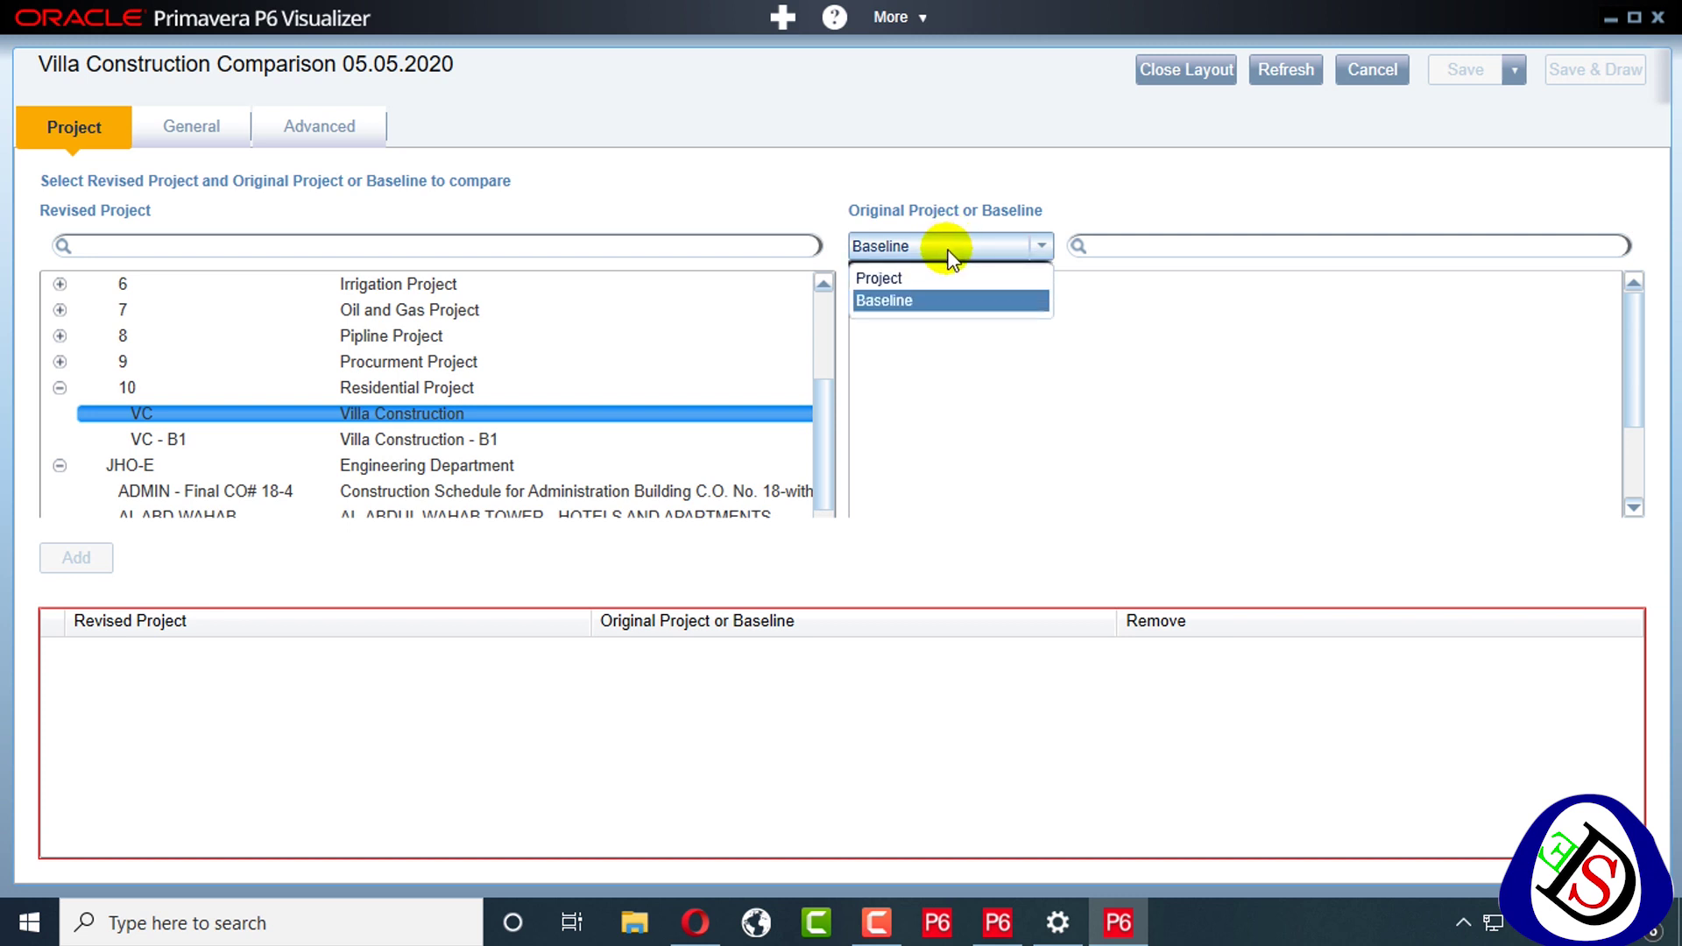
click(938, 272)
Select VC - B1 (Villa Construction - B1) under JHO Company's Construction Department, Residential Project, as the original project
click(869, 284)
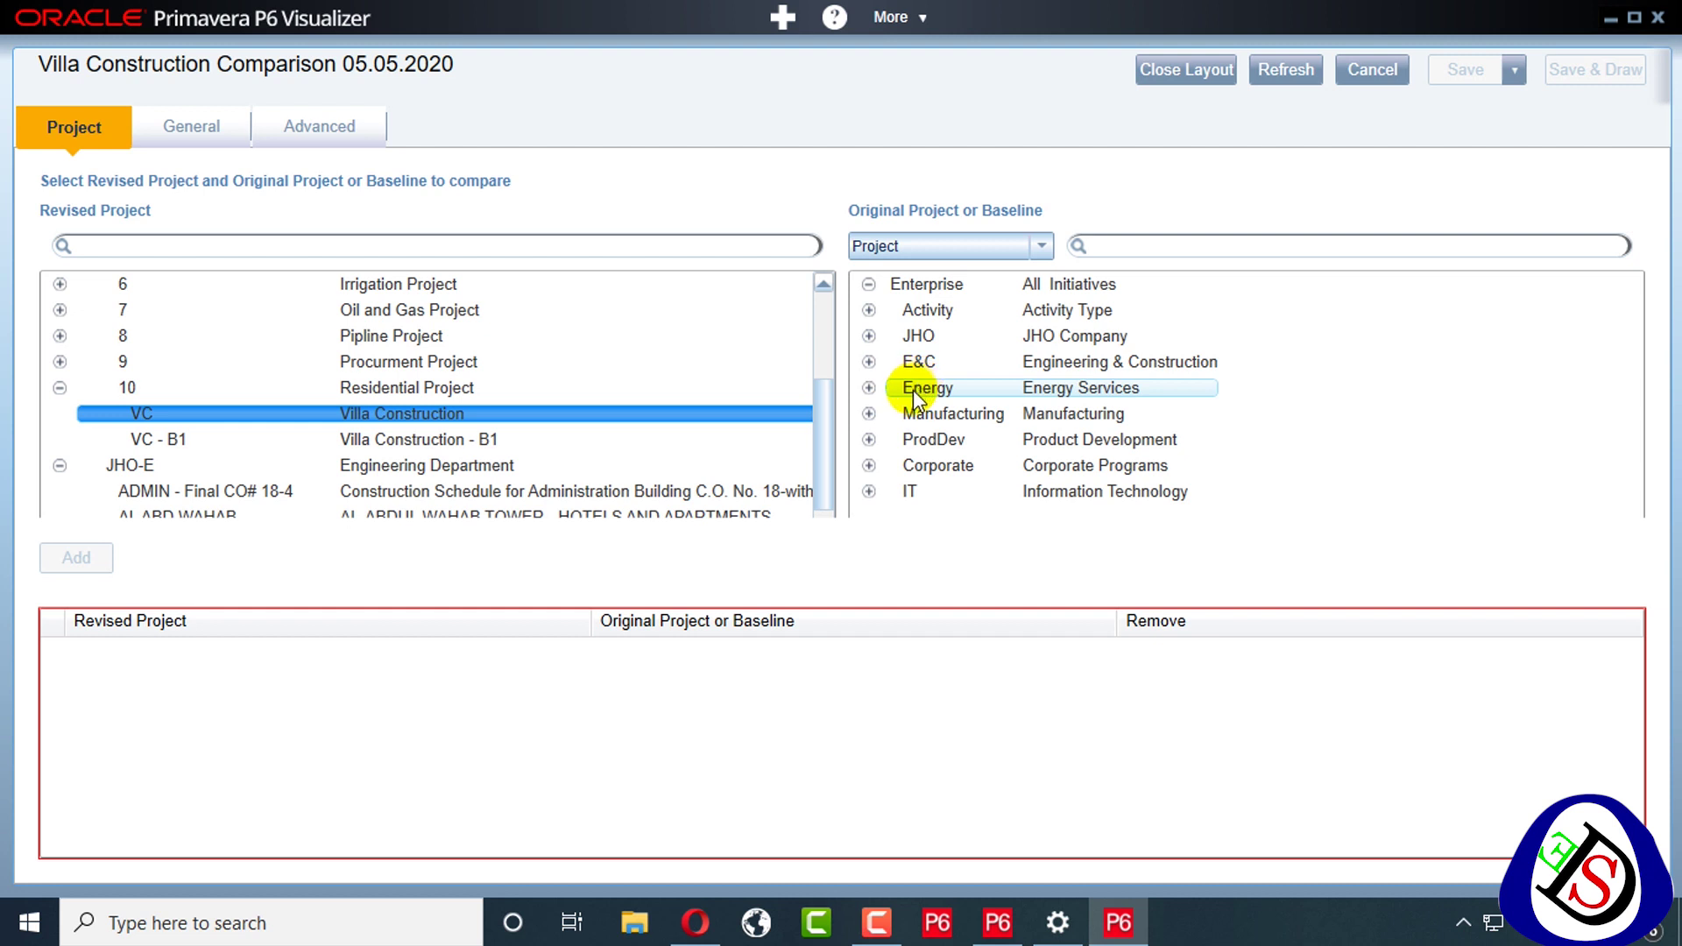
click(869, 336)
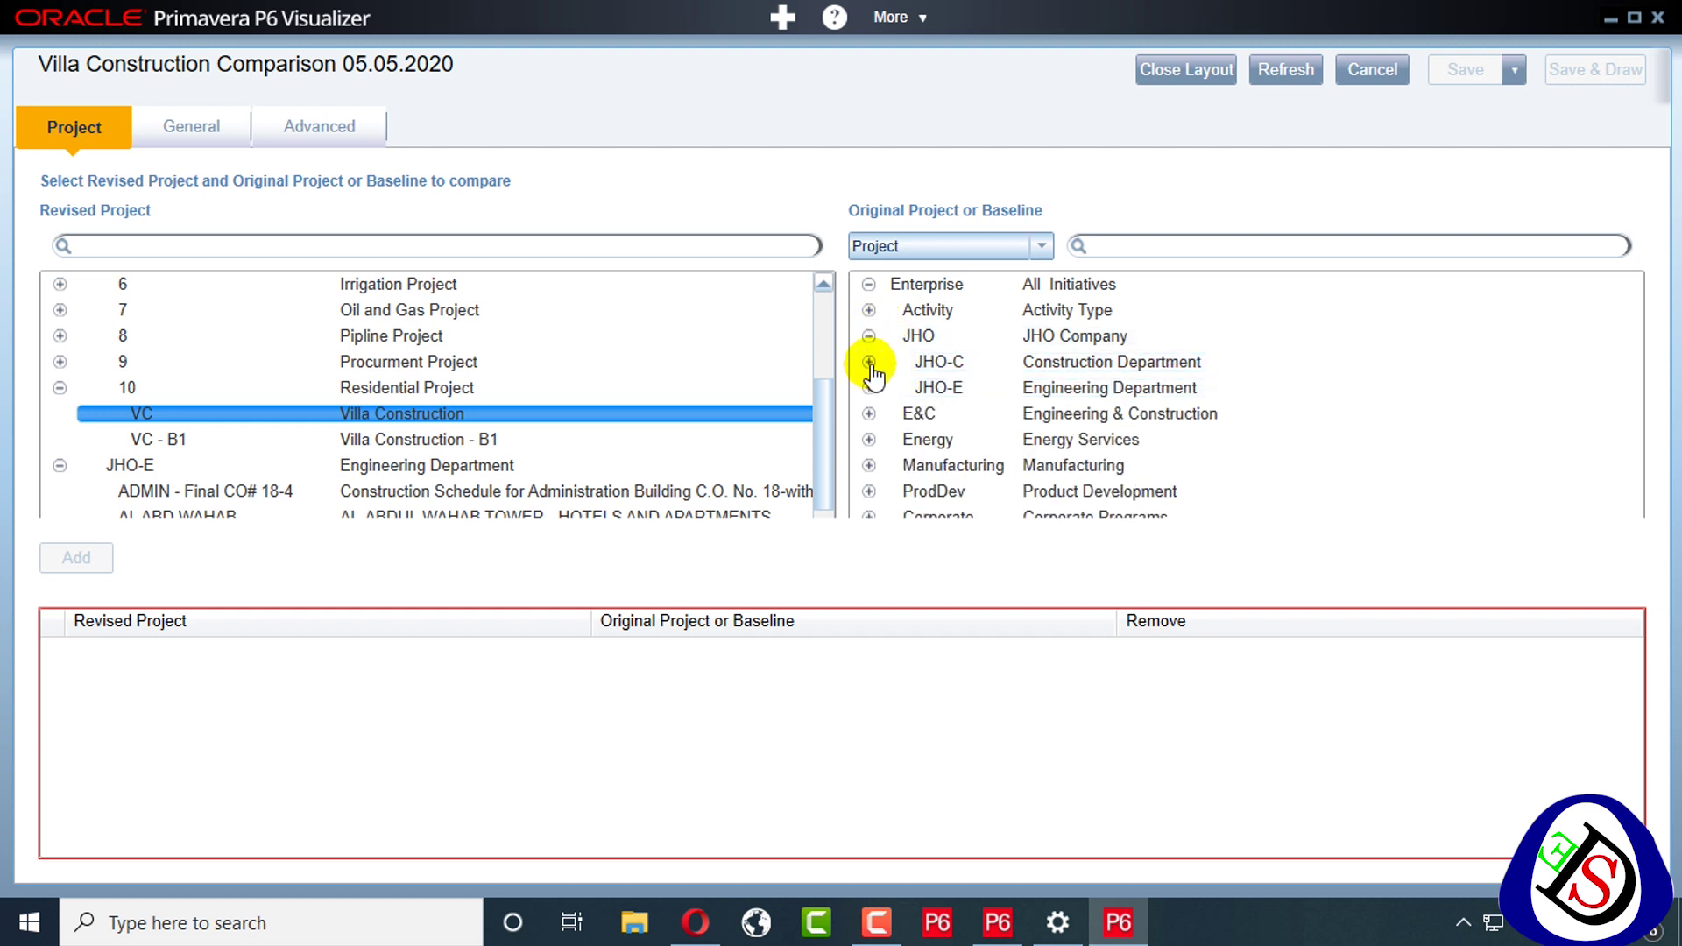
click(869, 361)
scroll(933, 386, down, 2)
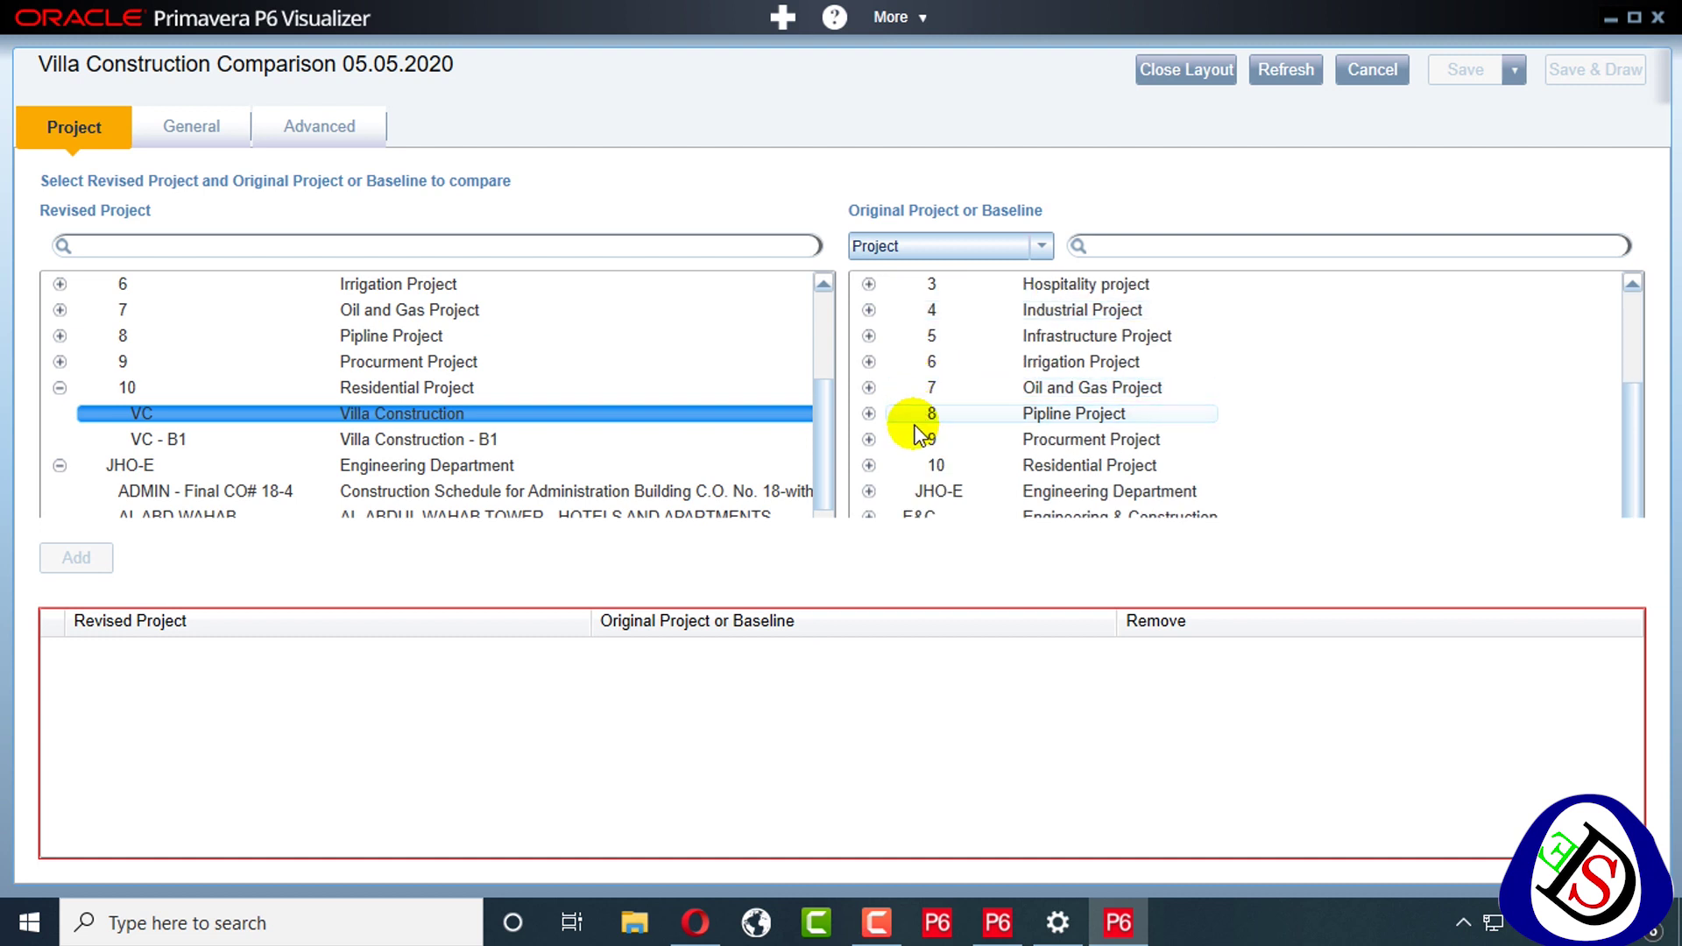
scroll(920, 425, up, 1)
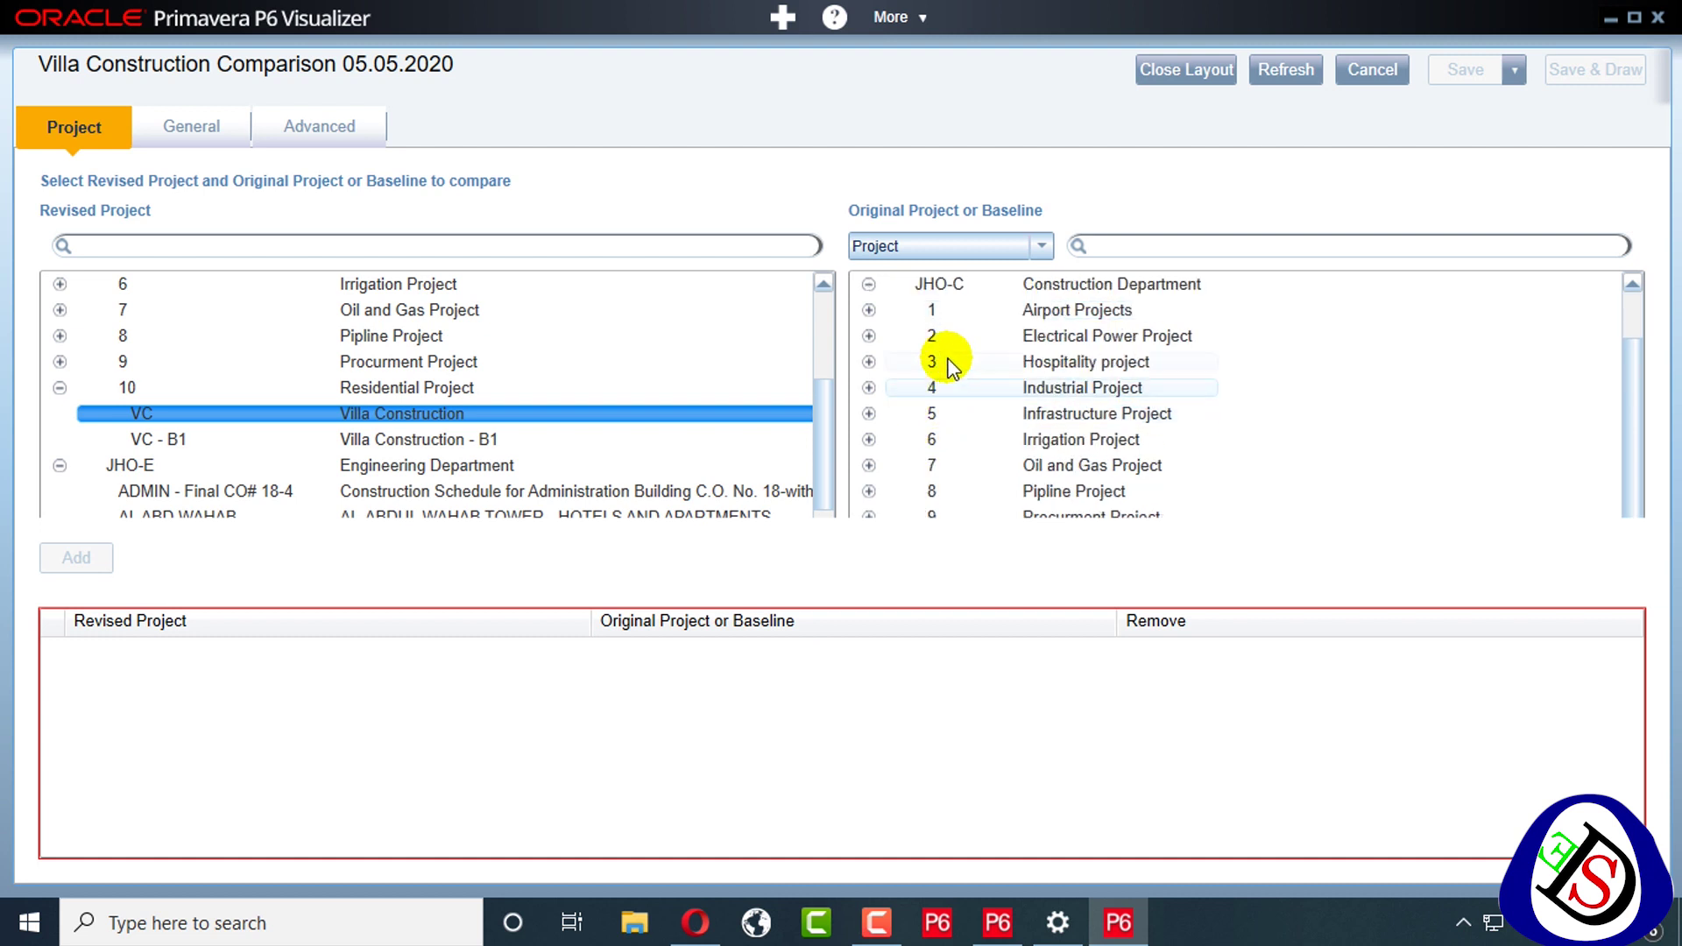
scroll(950, 364, down, 2)
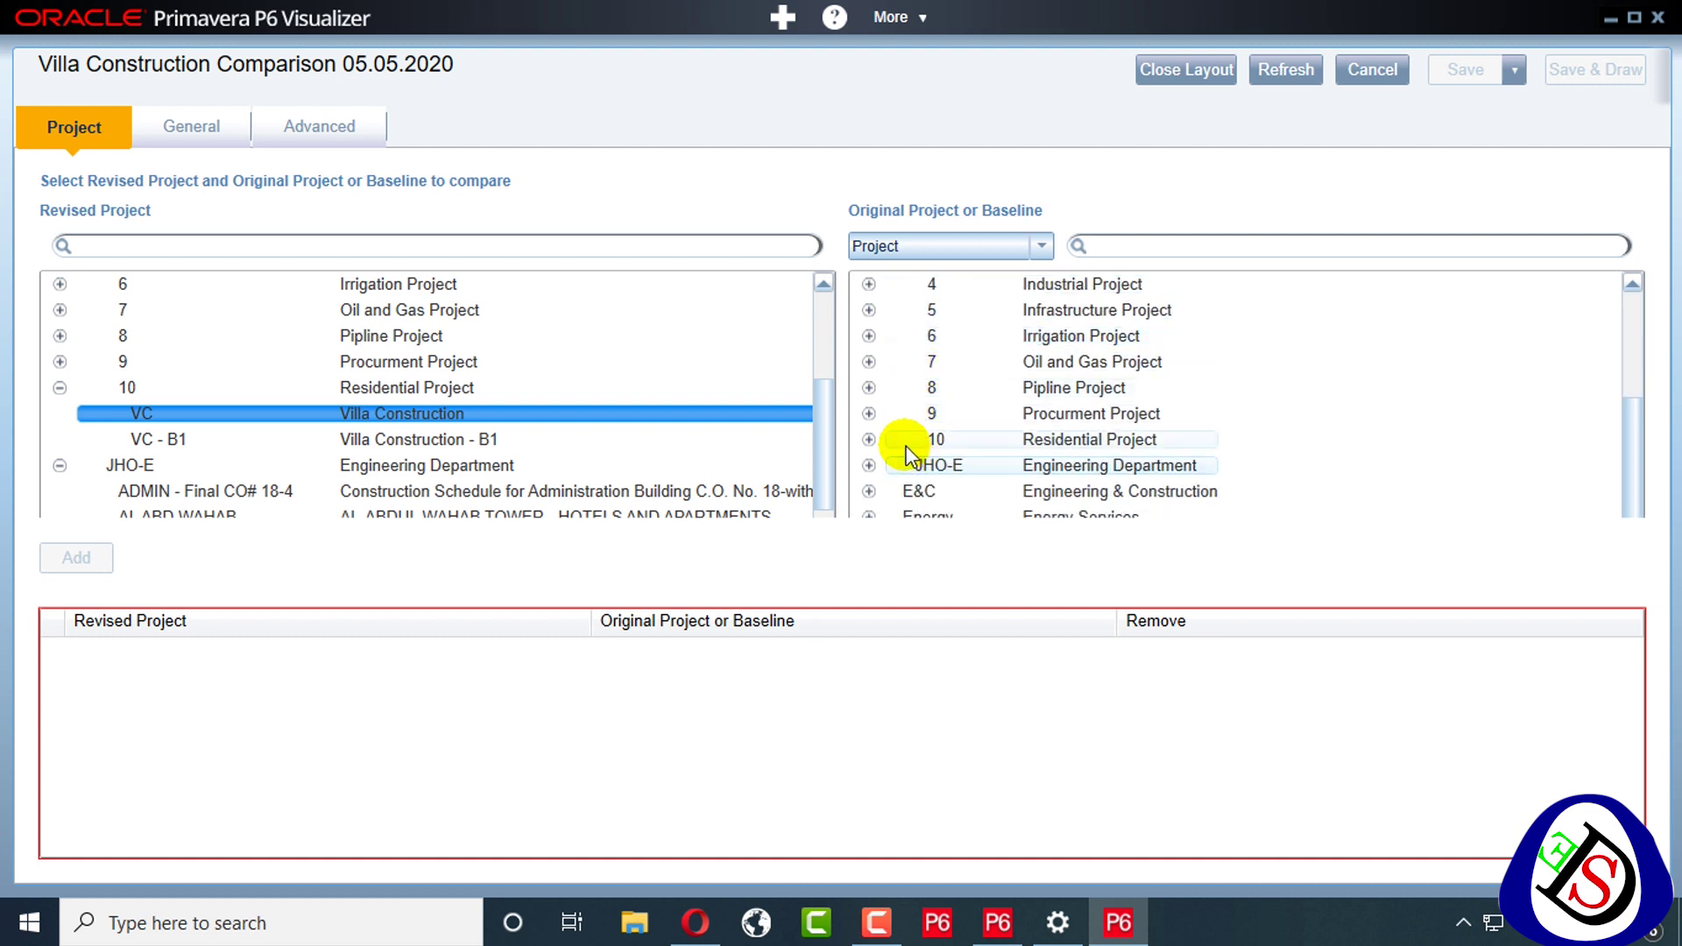
click(868, 439)
scroll(903, 429, down, 1)
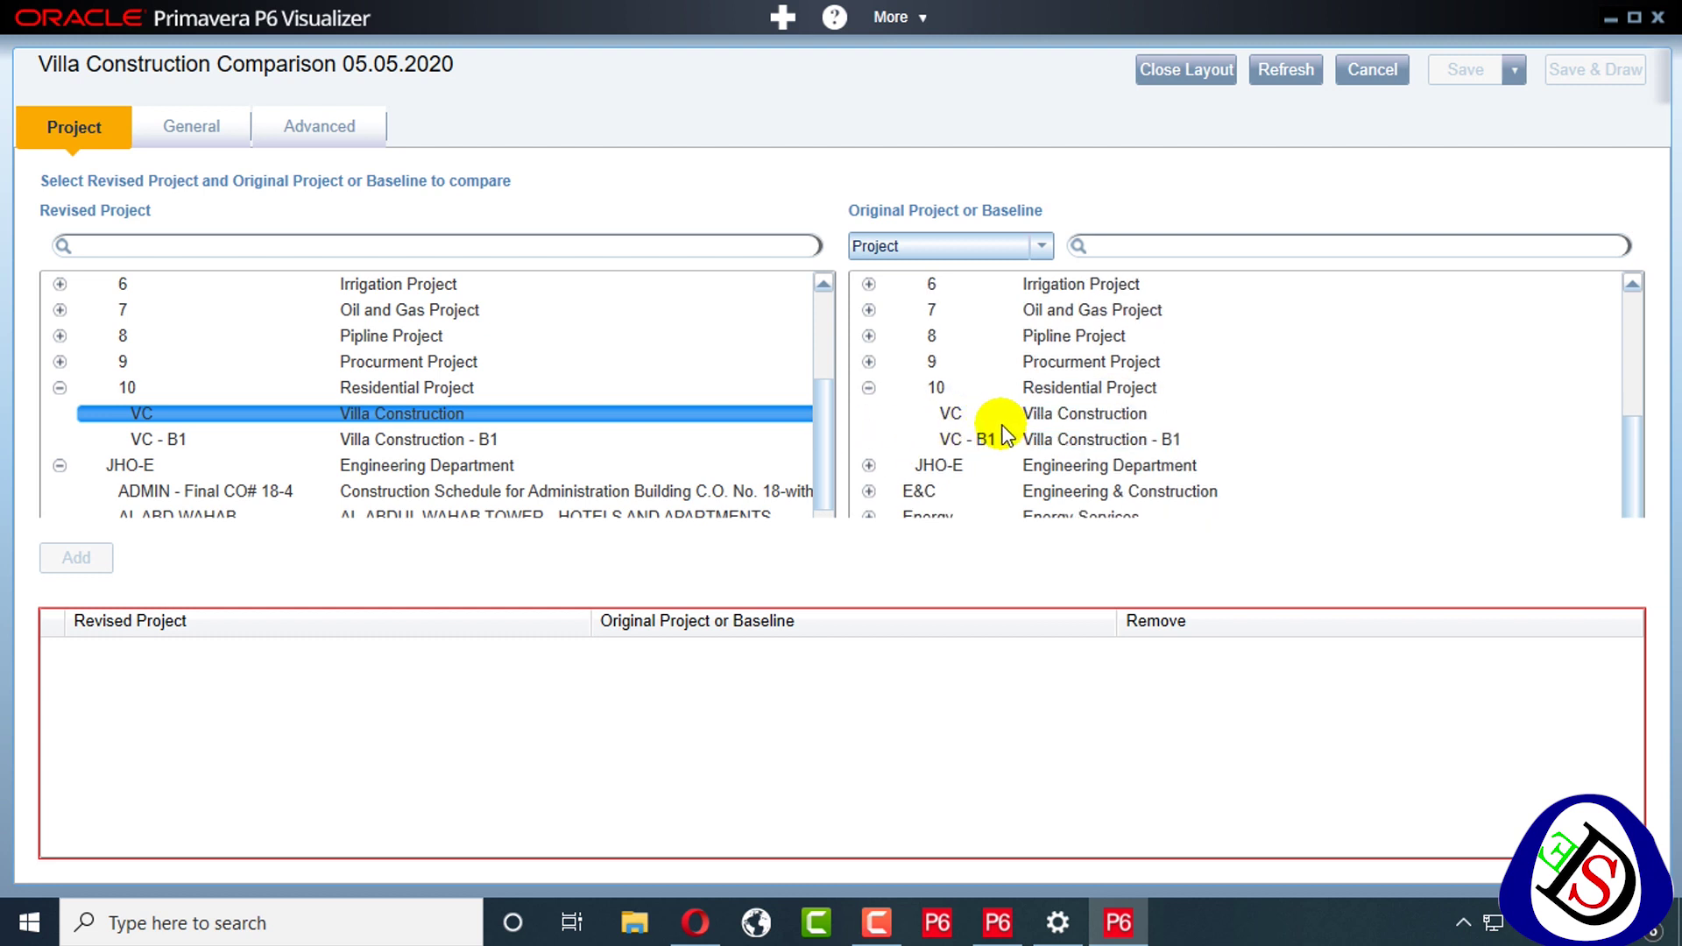
click(983, 438)
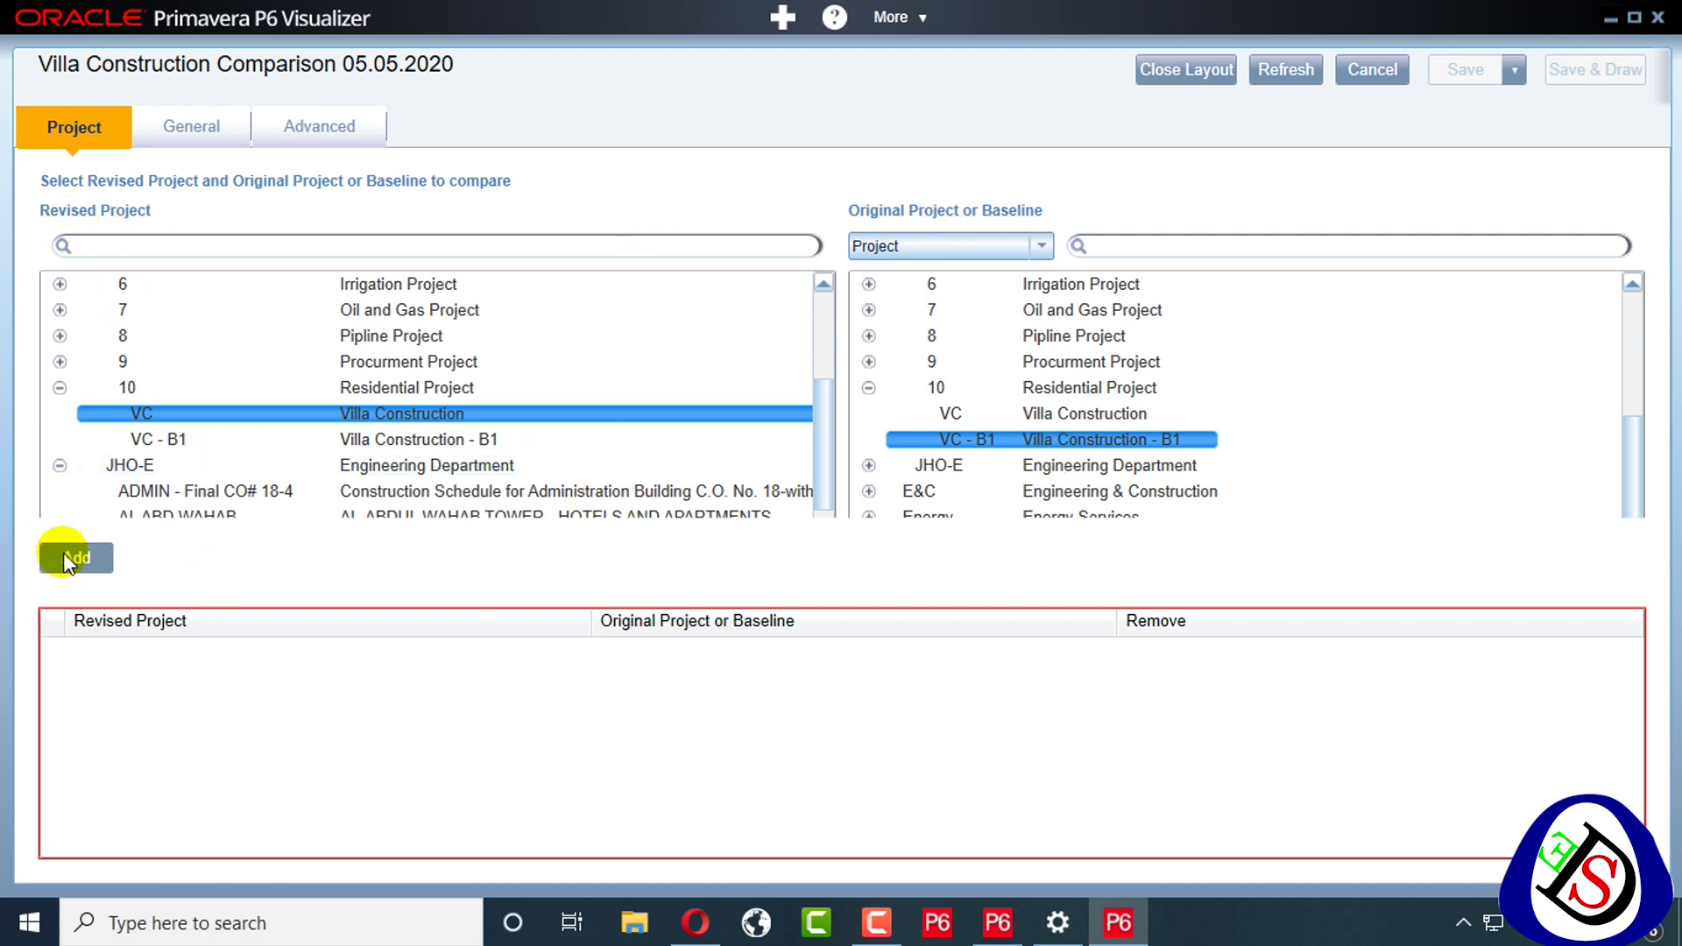
Exclude User Defined Fields, Resource Assignments and Added/deleted Resource Assignments from the activity information to compare
click(208, 125)
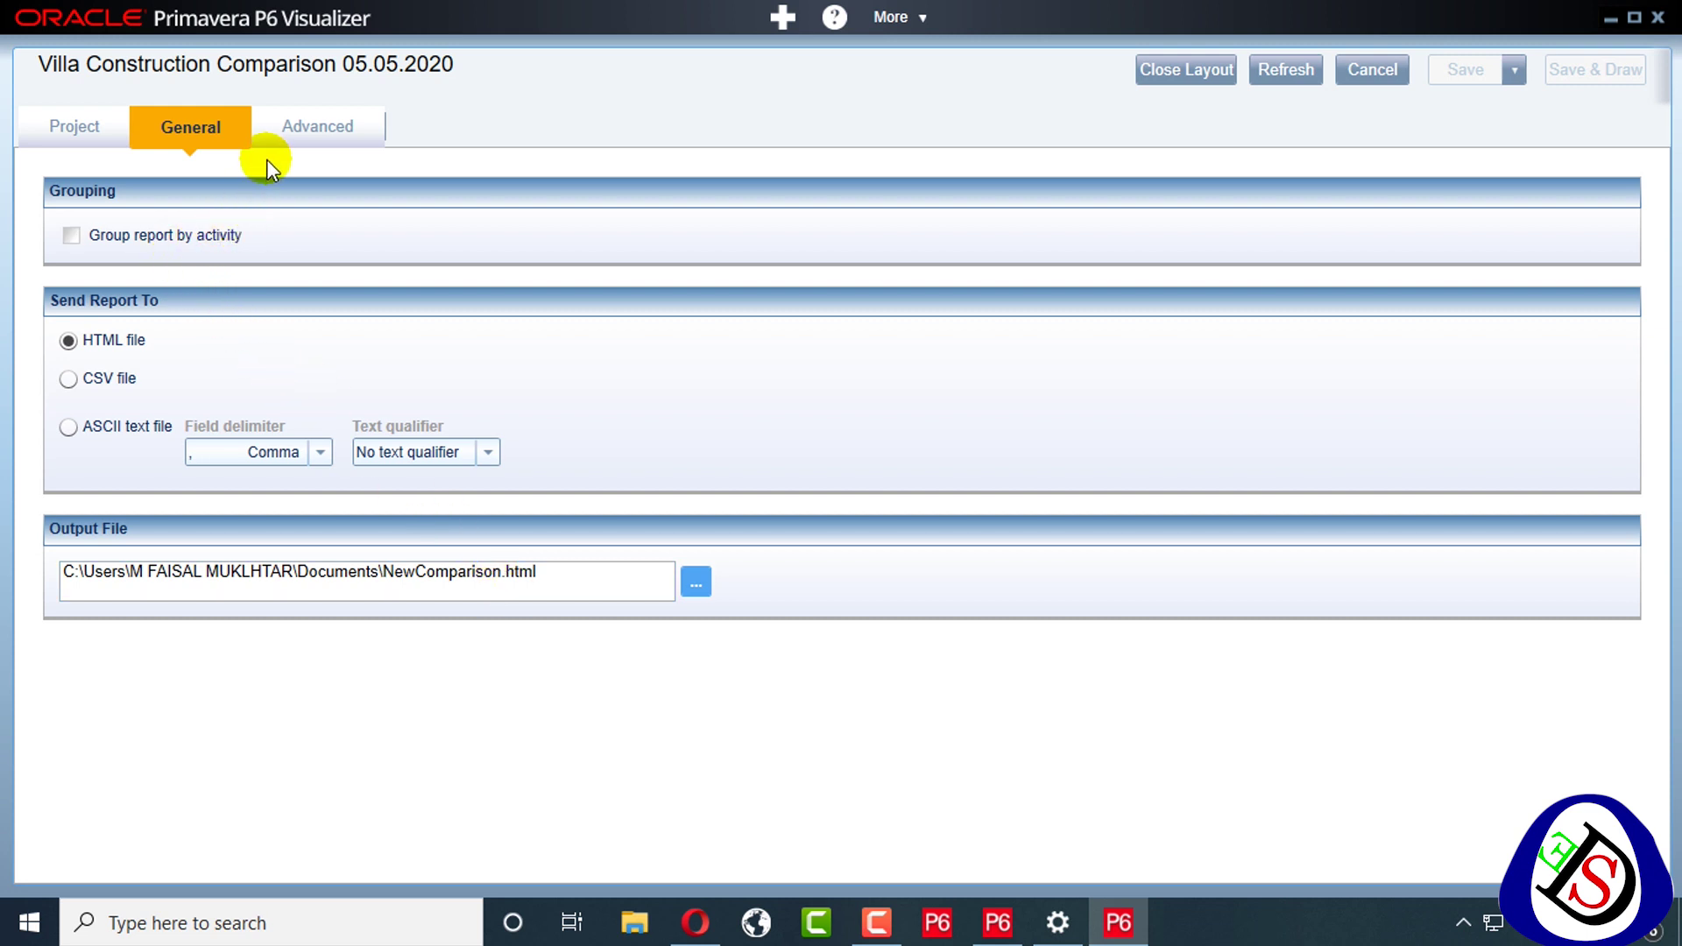
click(317, 126)
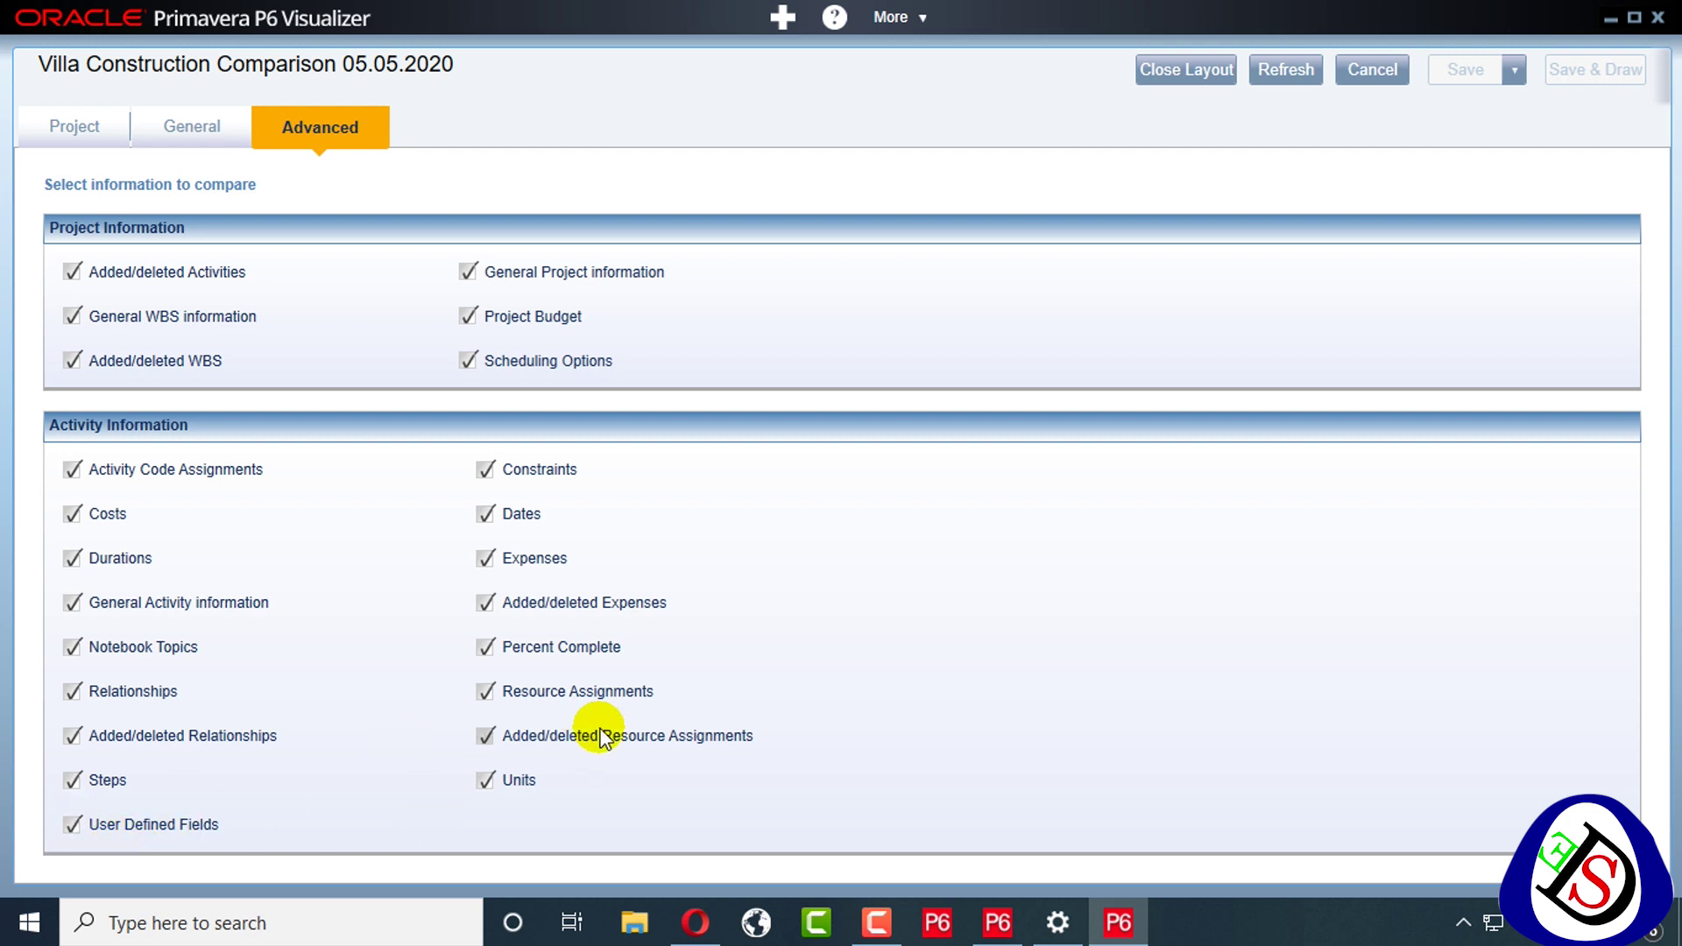
click(73, 826)
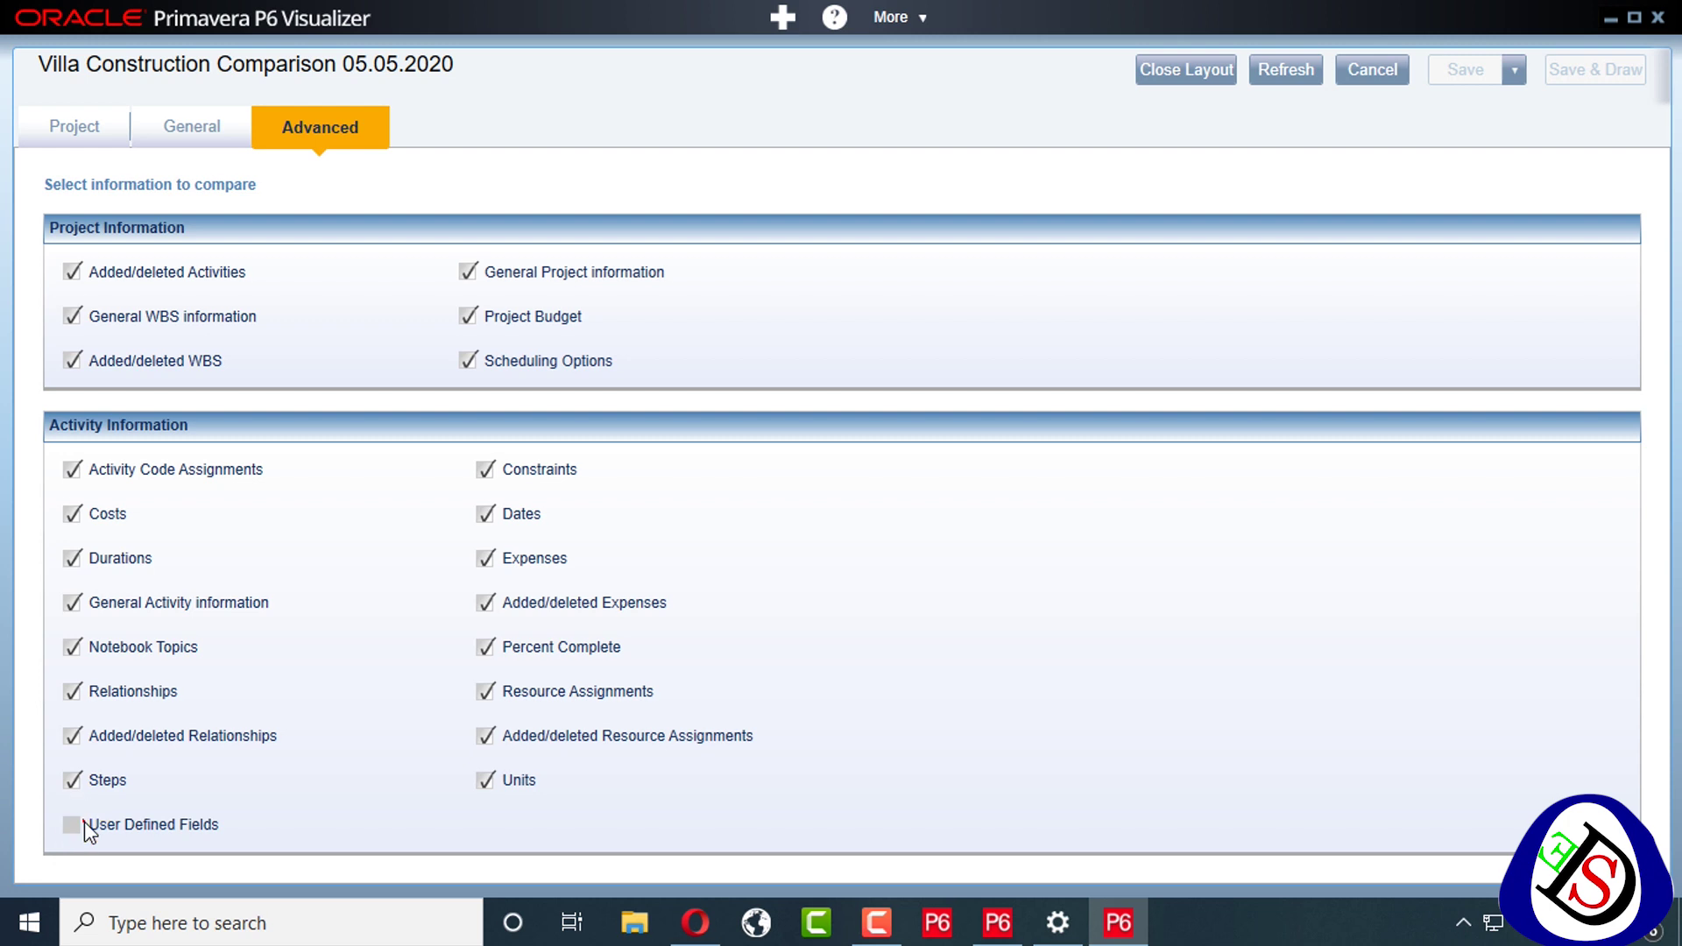
click(603, 736)
click(546, 692)
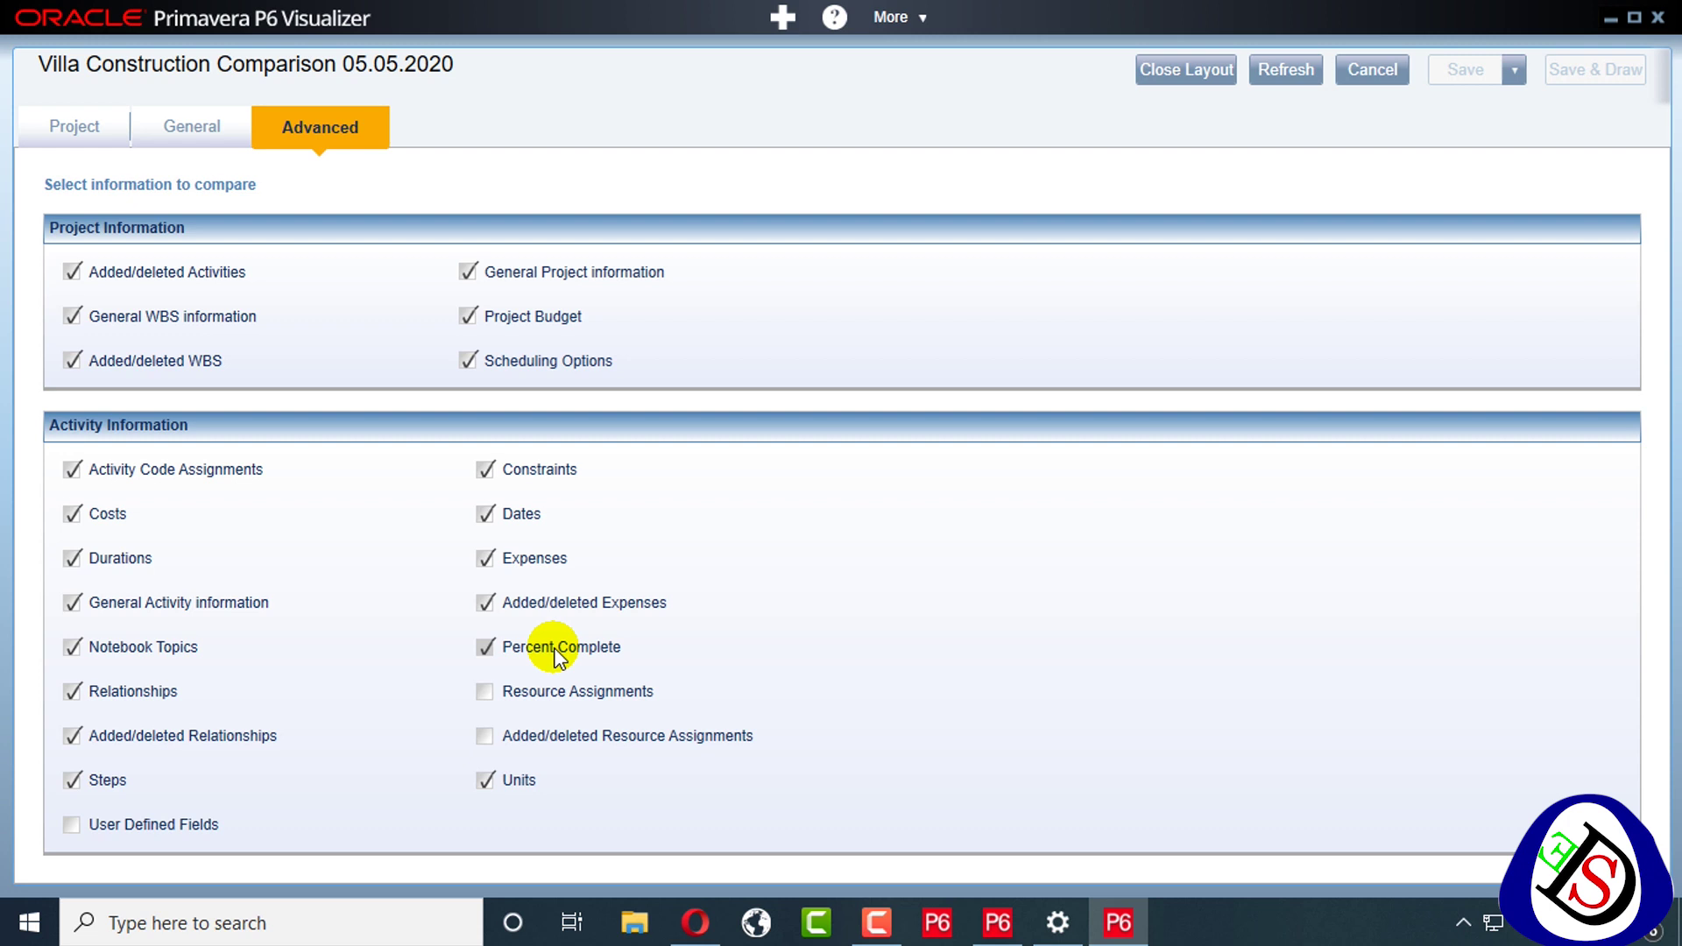
click(559, 659)
click(559, 659)
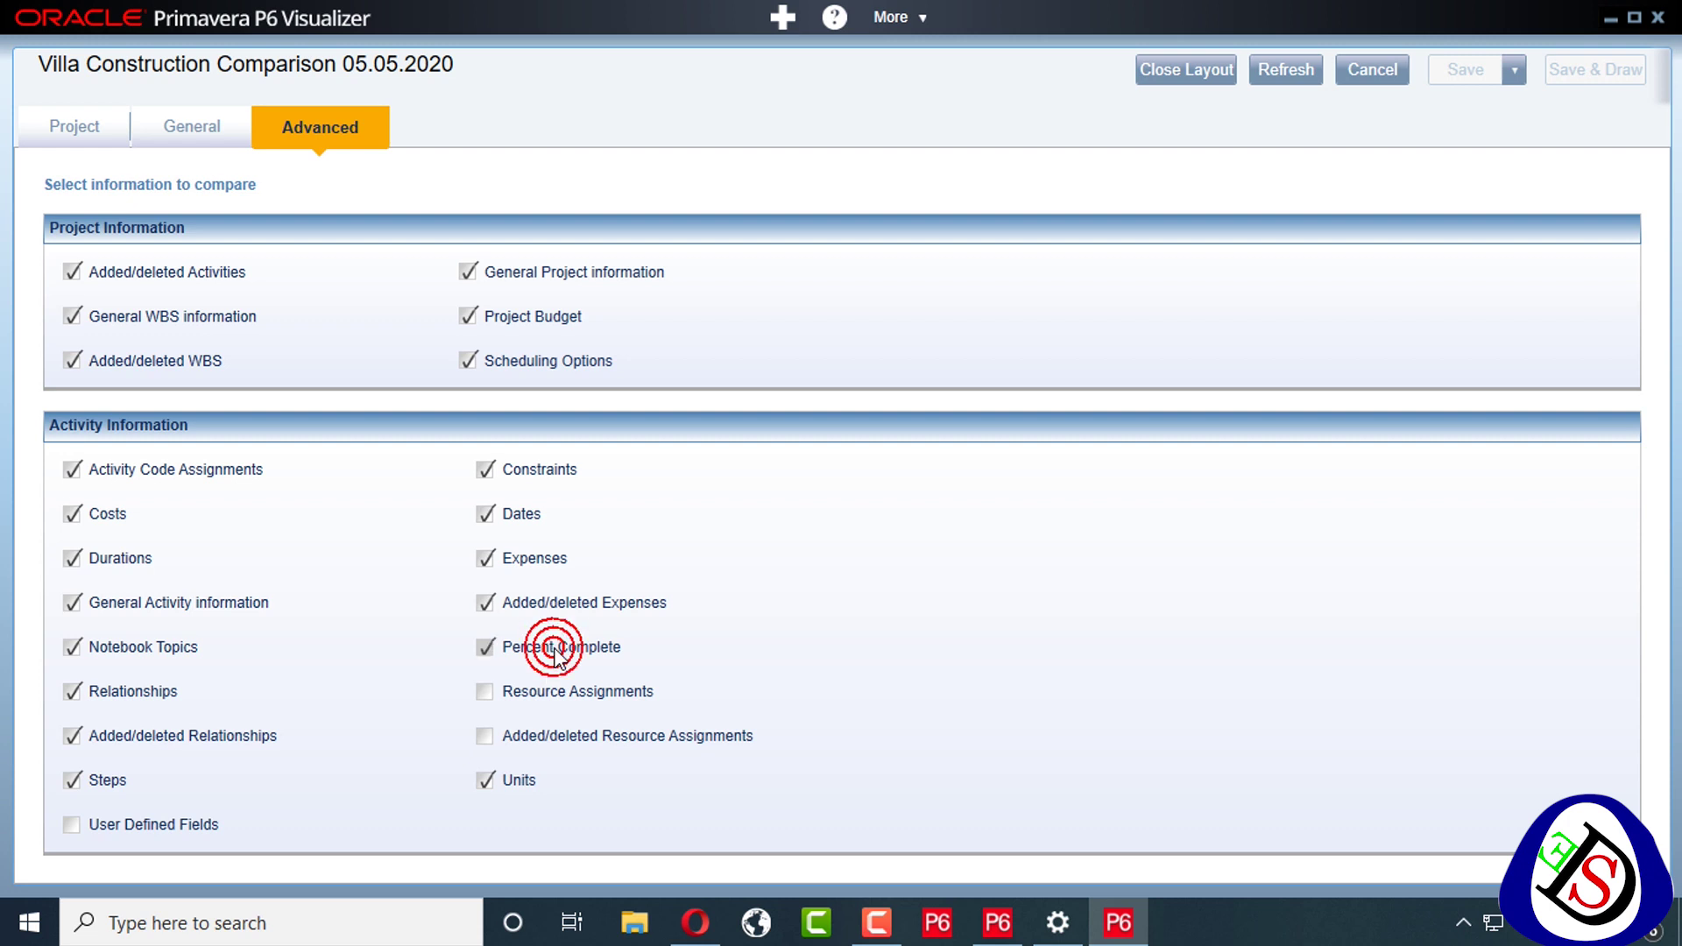
Exclude Expenses, Constraints, Activity Code Assignments and Notebook Topics from the activity information to compare
click(525, 569)
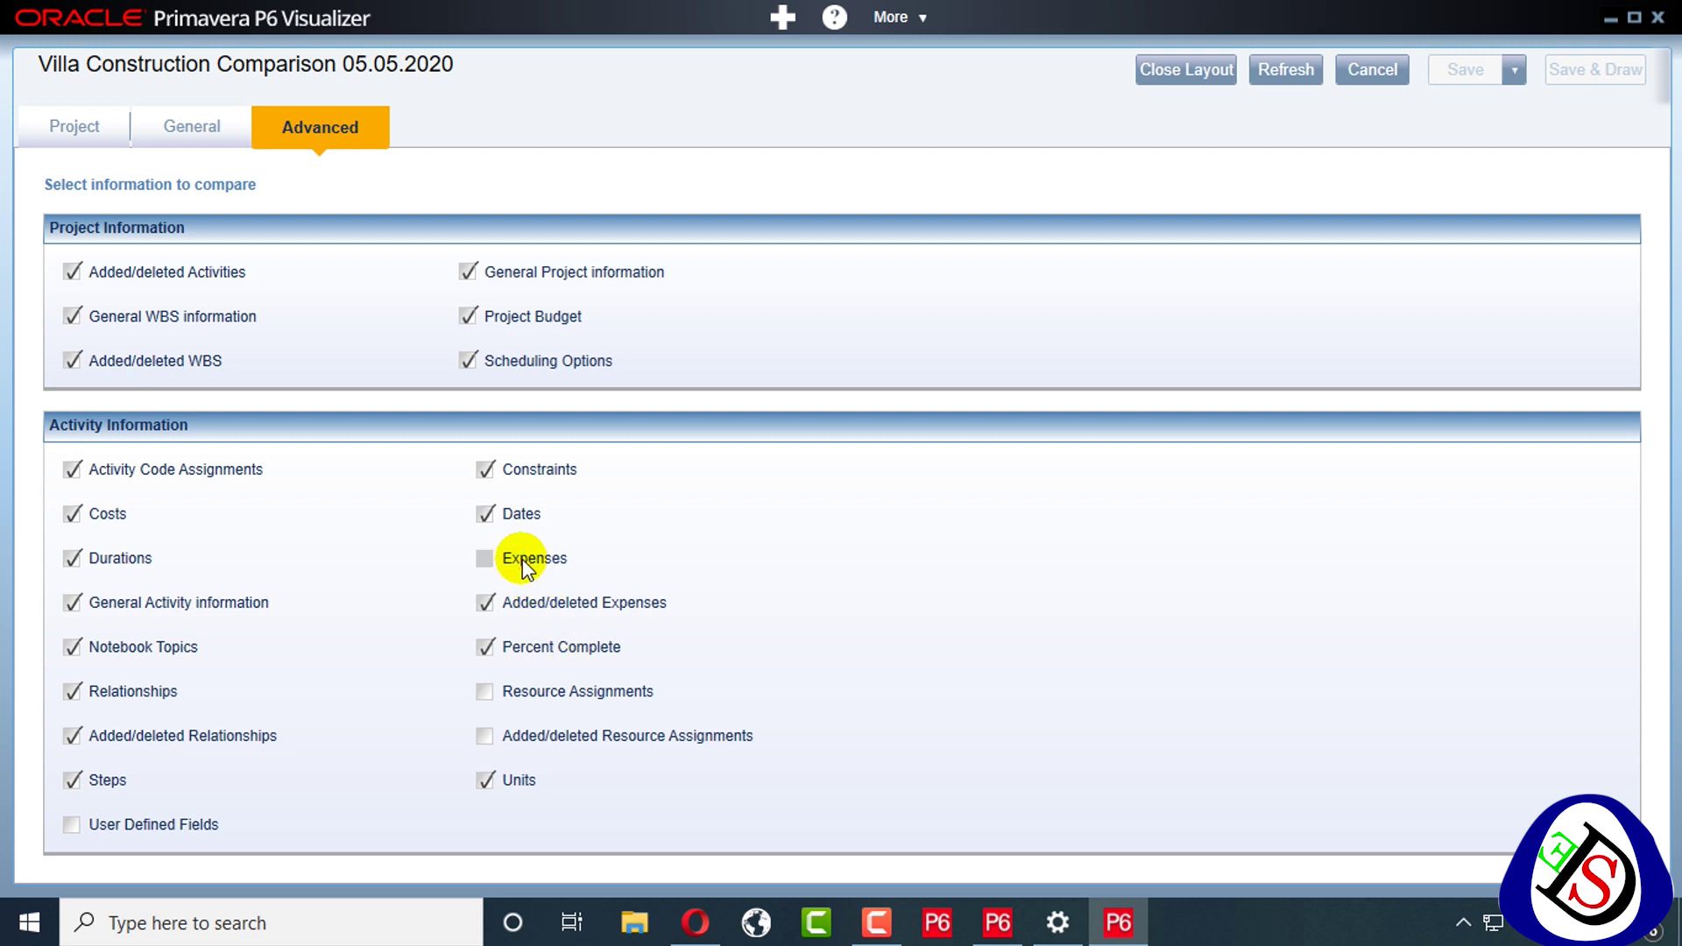
click(507, 465)
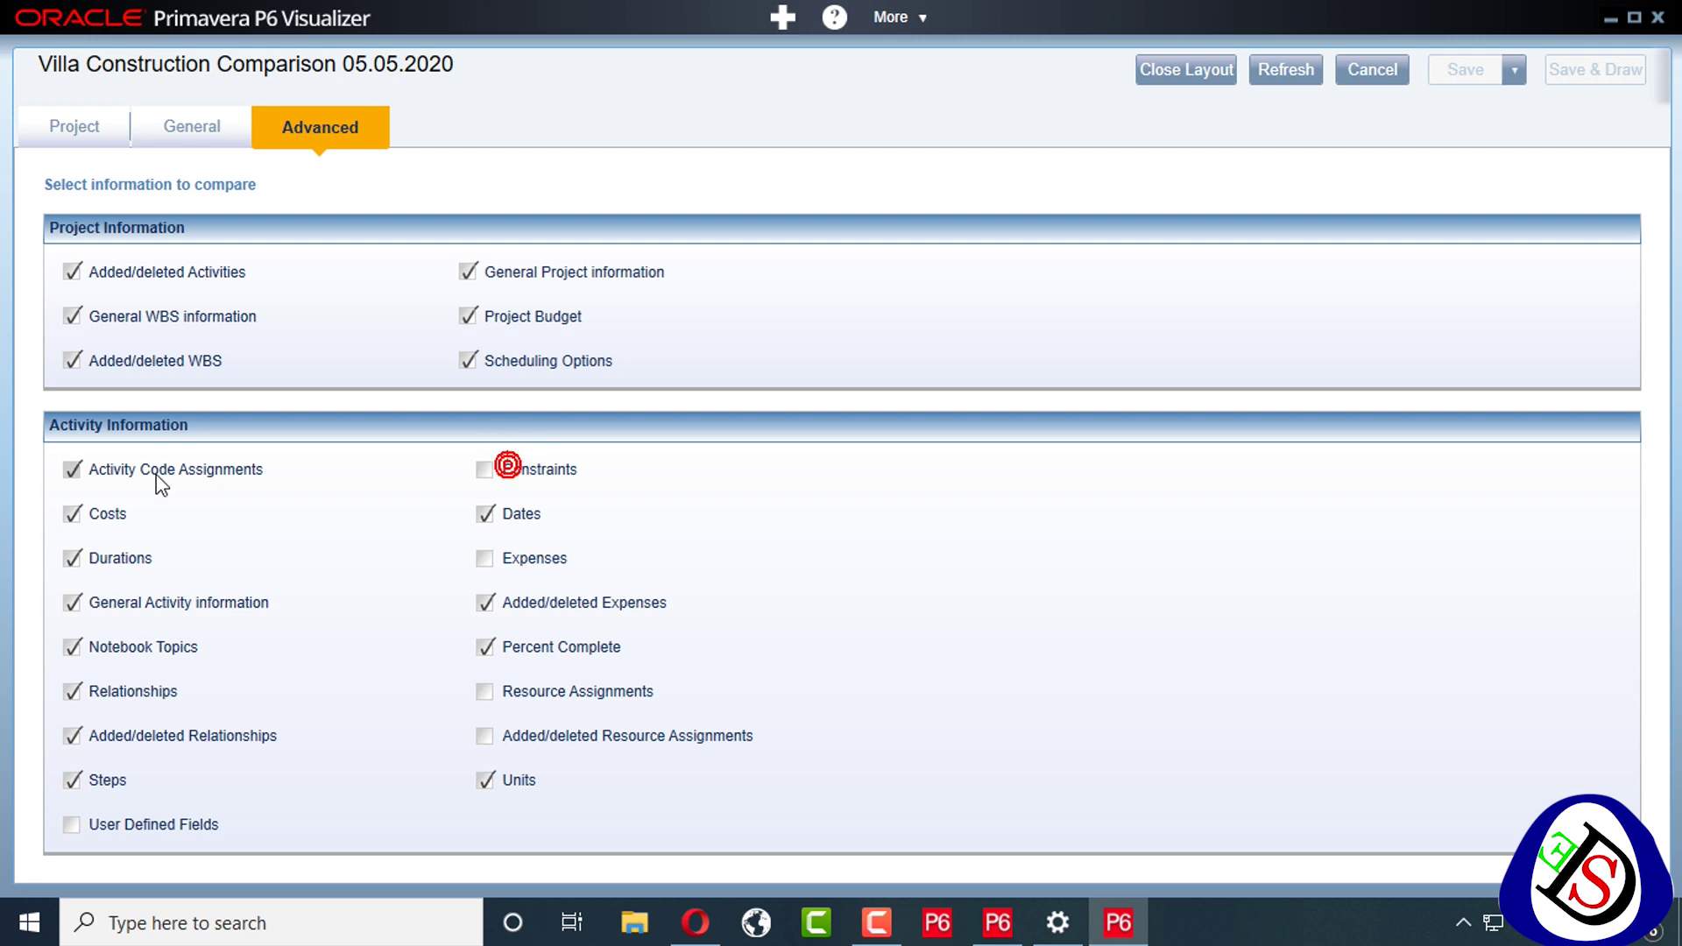
click(146, 478)
click(102, 655)
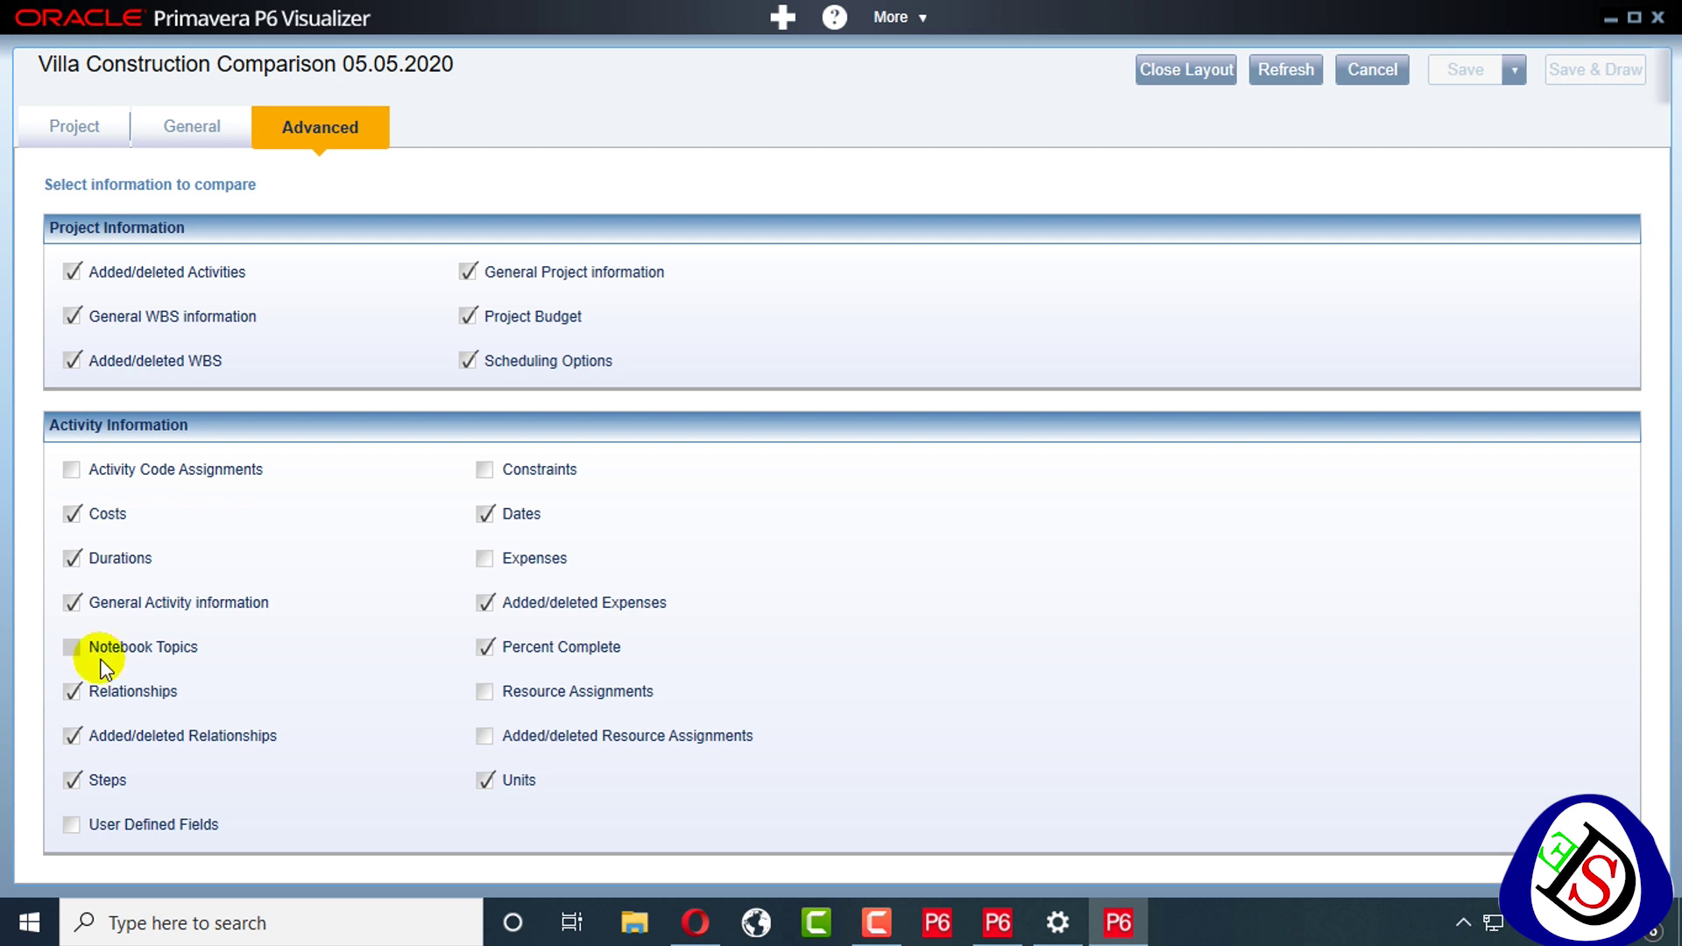
Exclude General WBS information, General Project information and General Activity information from the comparison
click(174, 325)
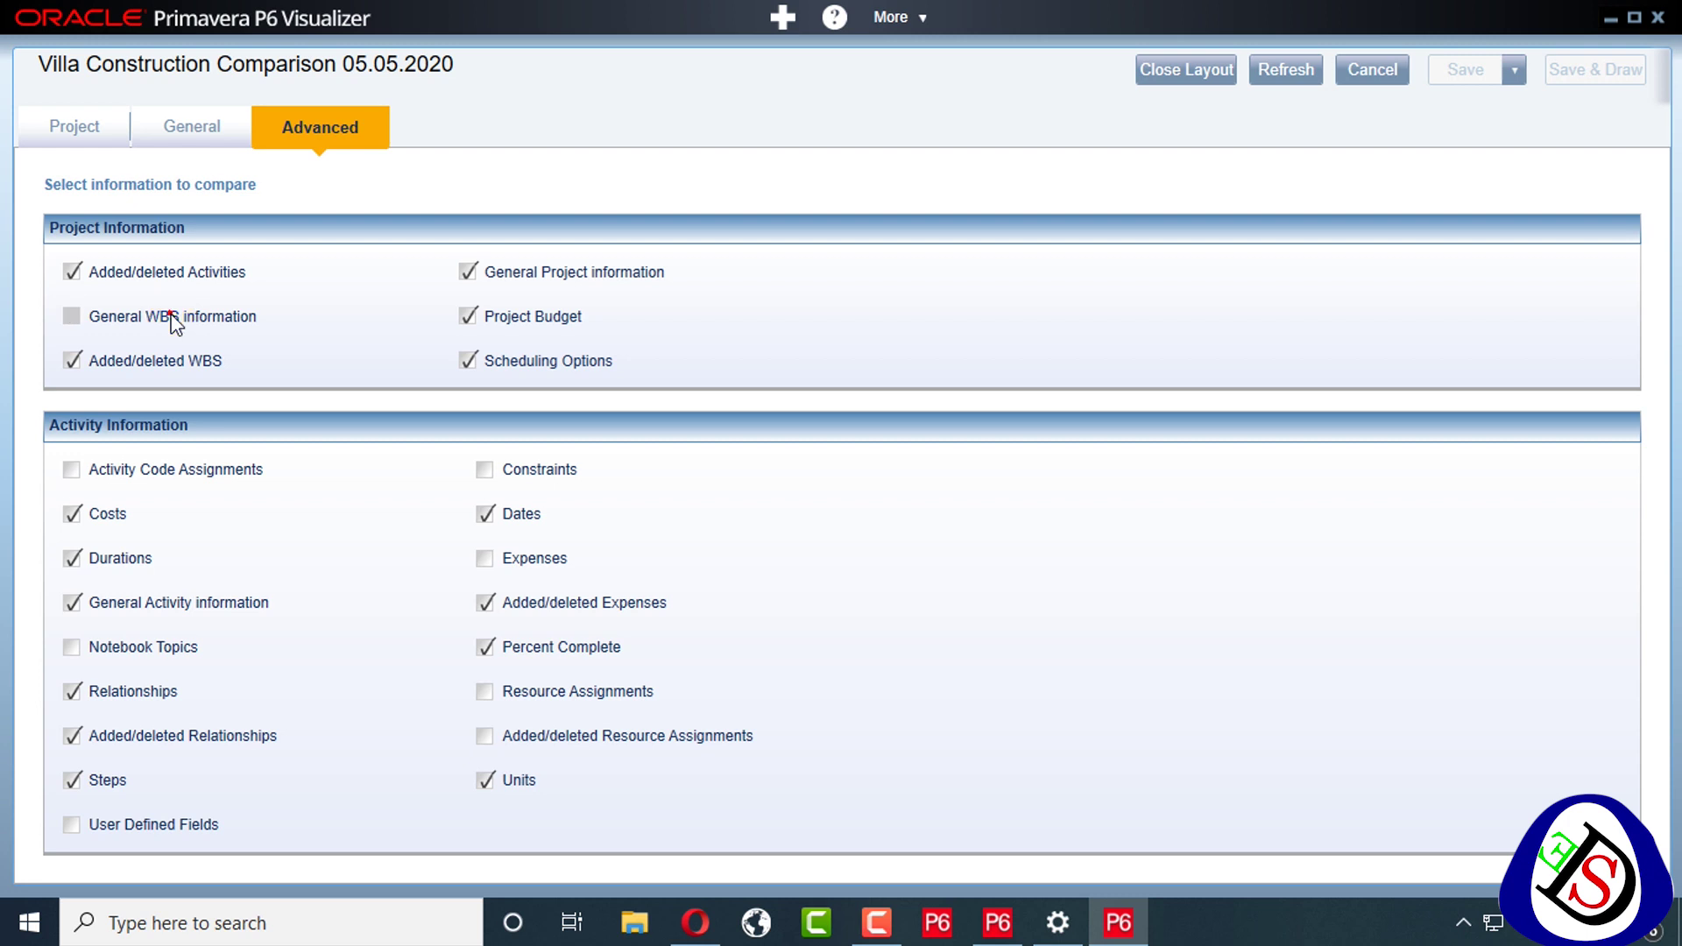
click(543, 272)
click(169, 607)
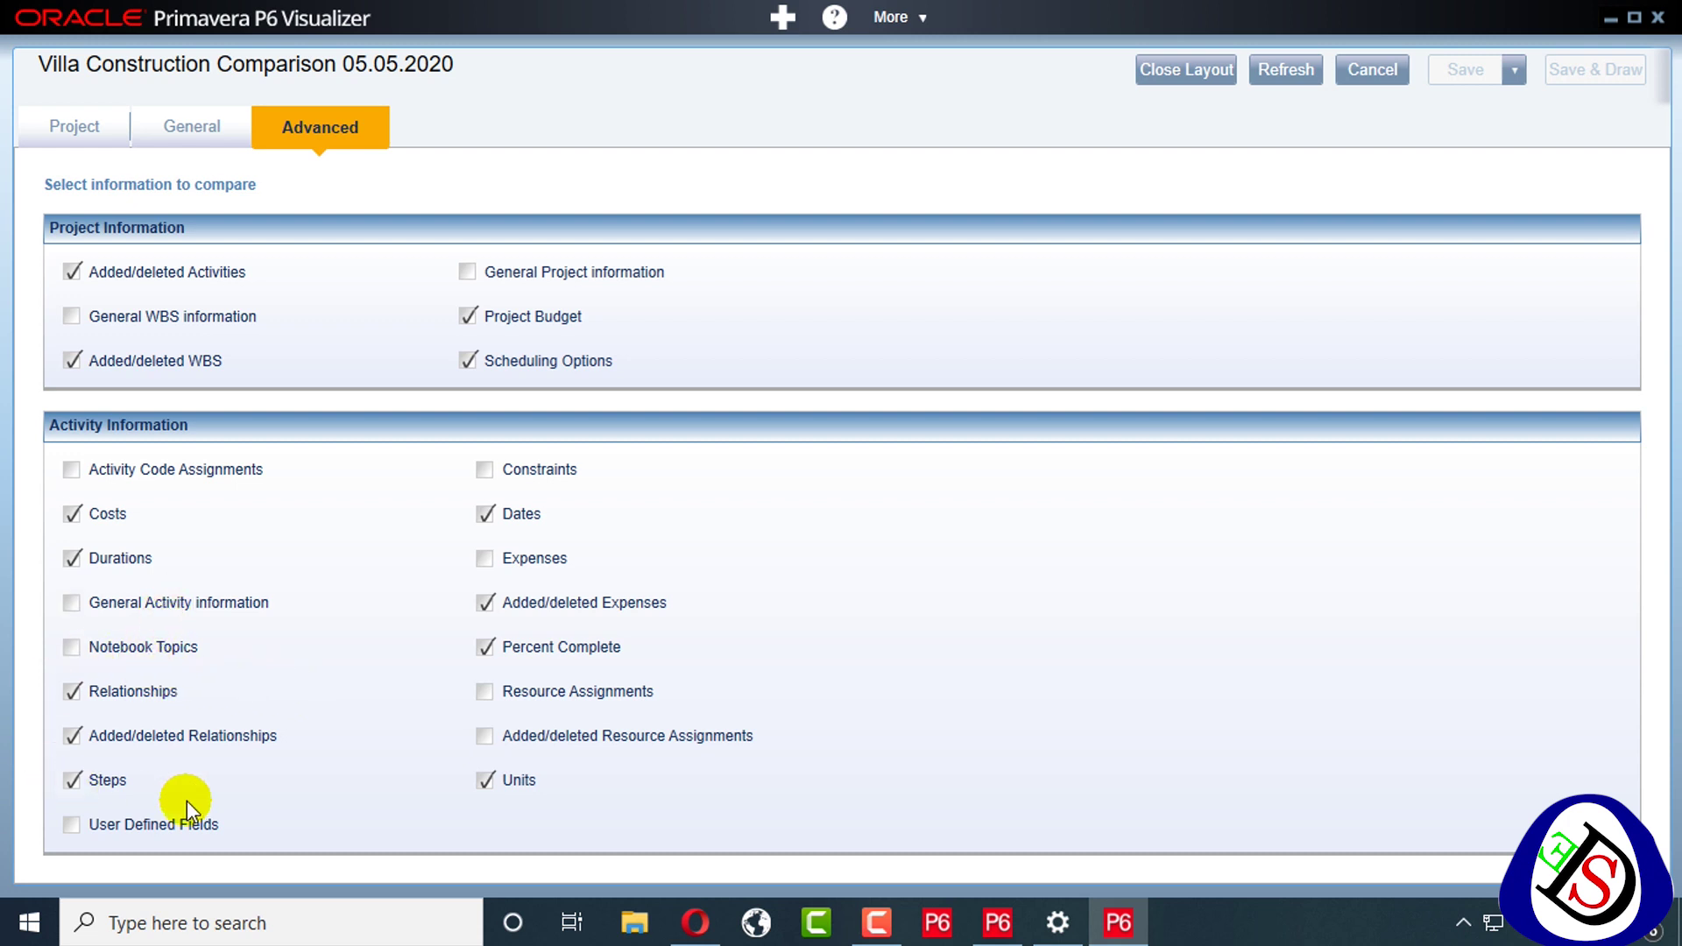
Add the pairing of VC with VC - B1 to the comparison, then save it and draw the report
click(98, 123)
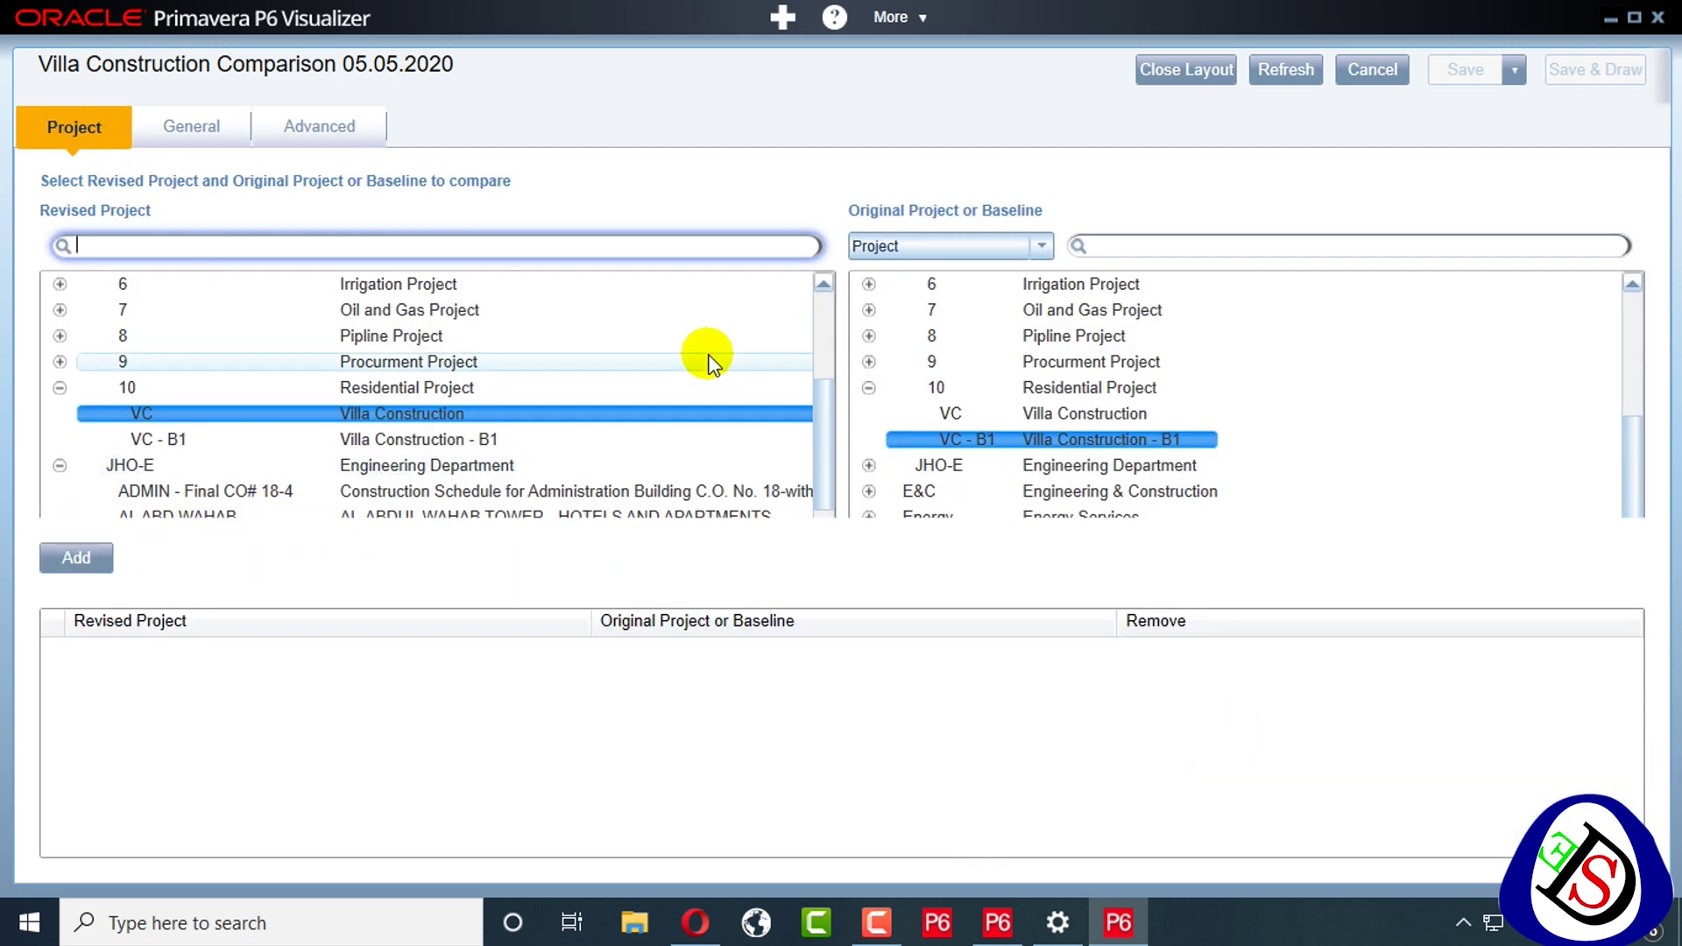
click(65, 561)
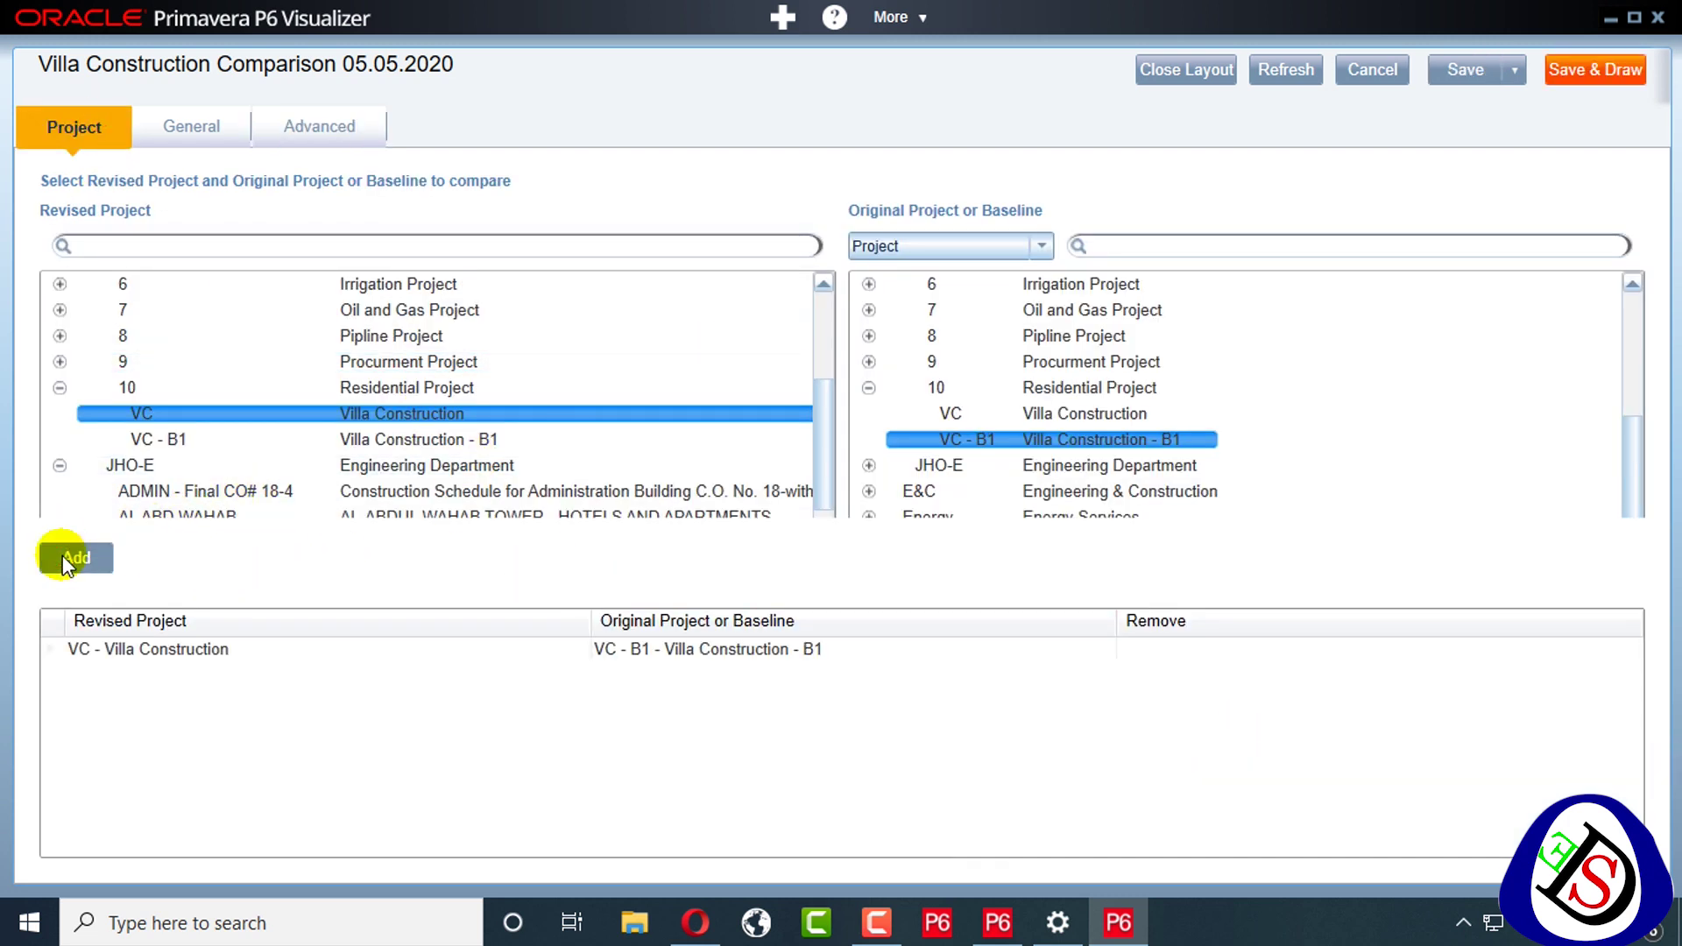
click(123, 649)
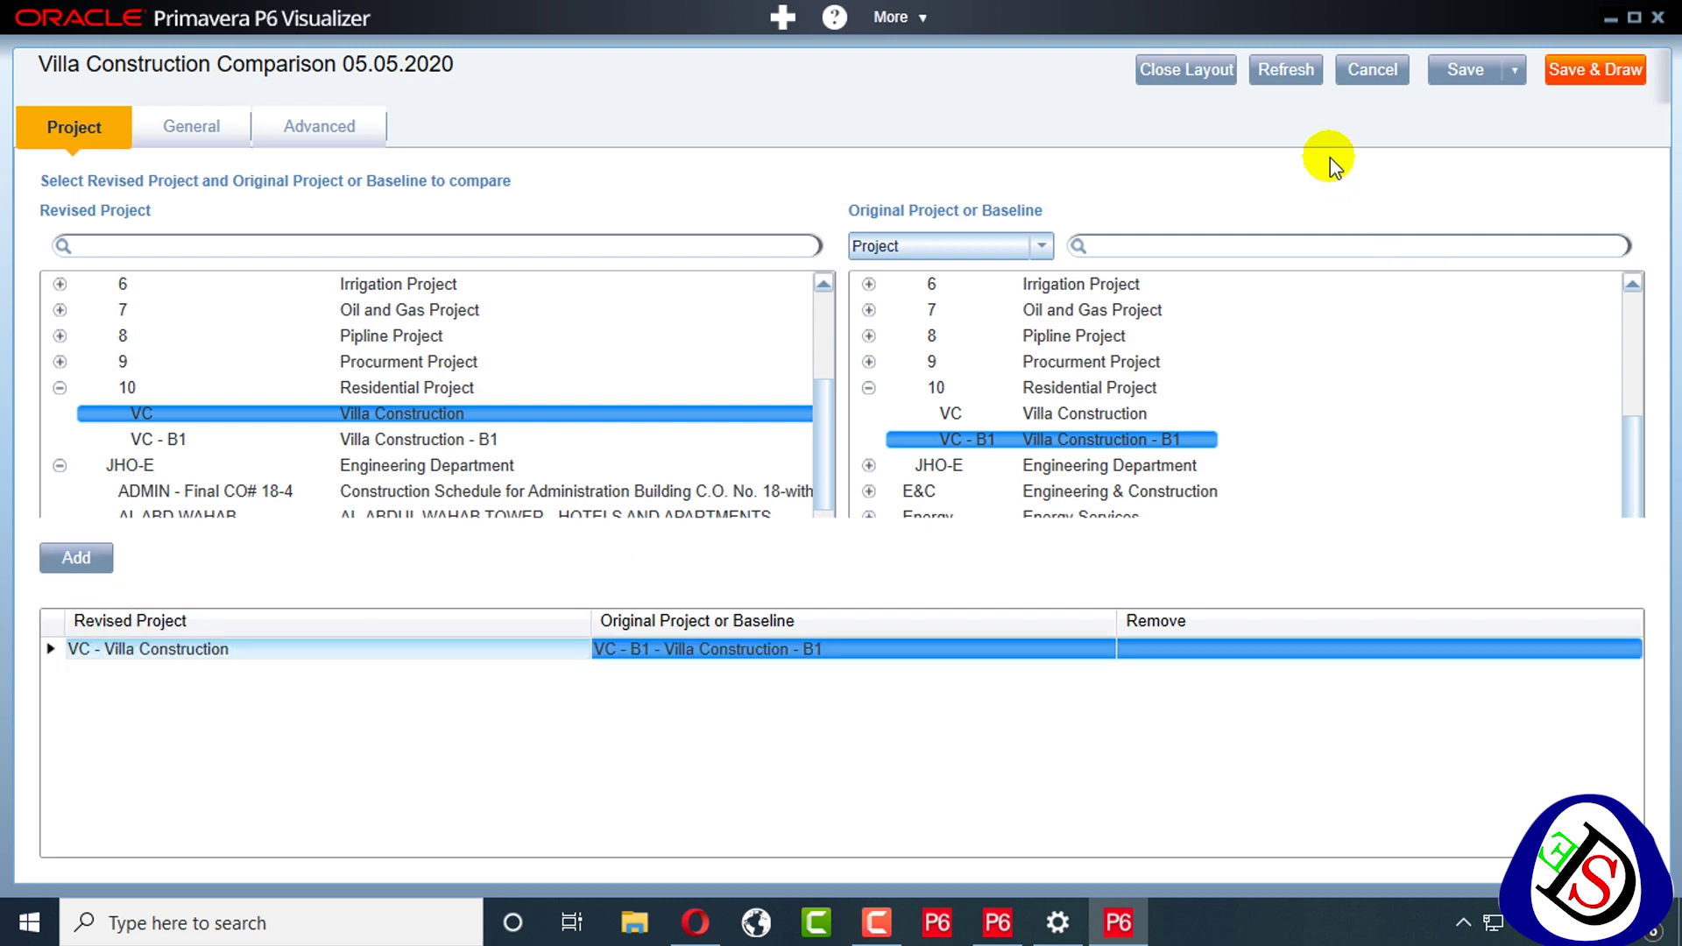
click(1573, 77)
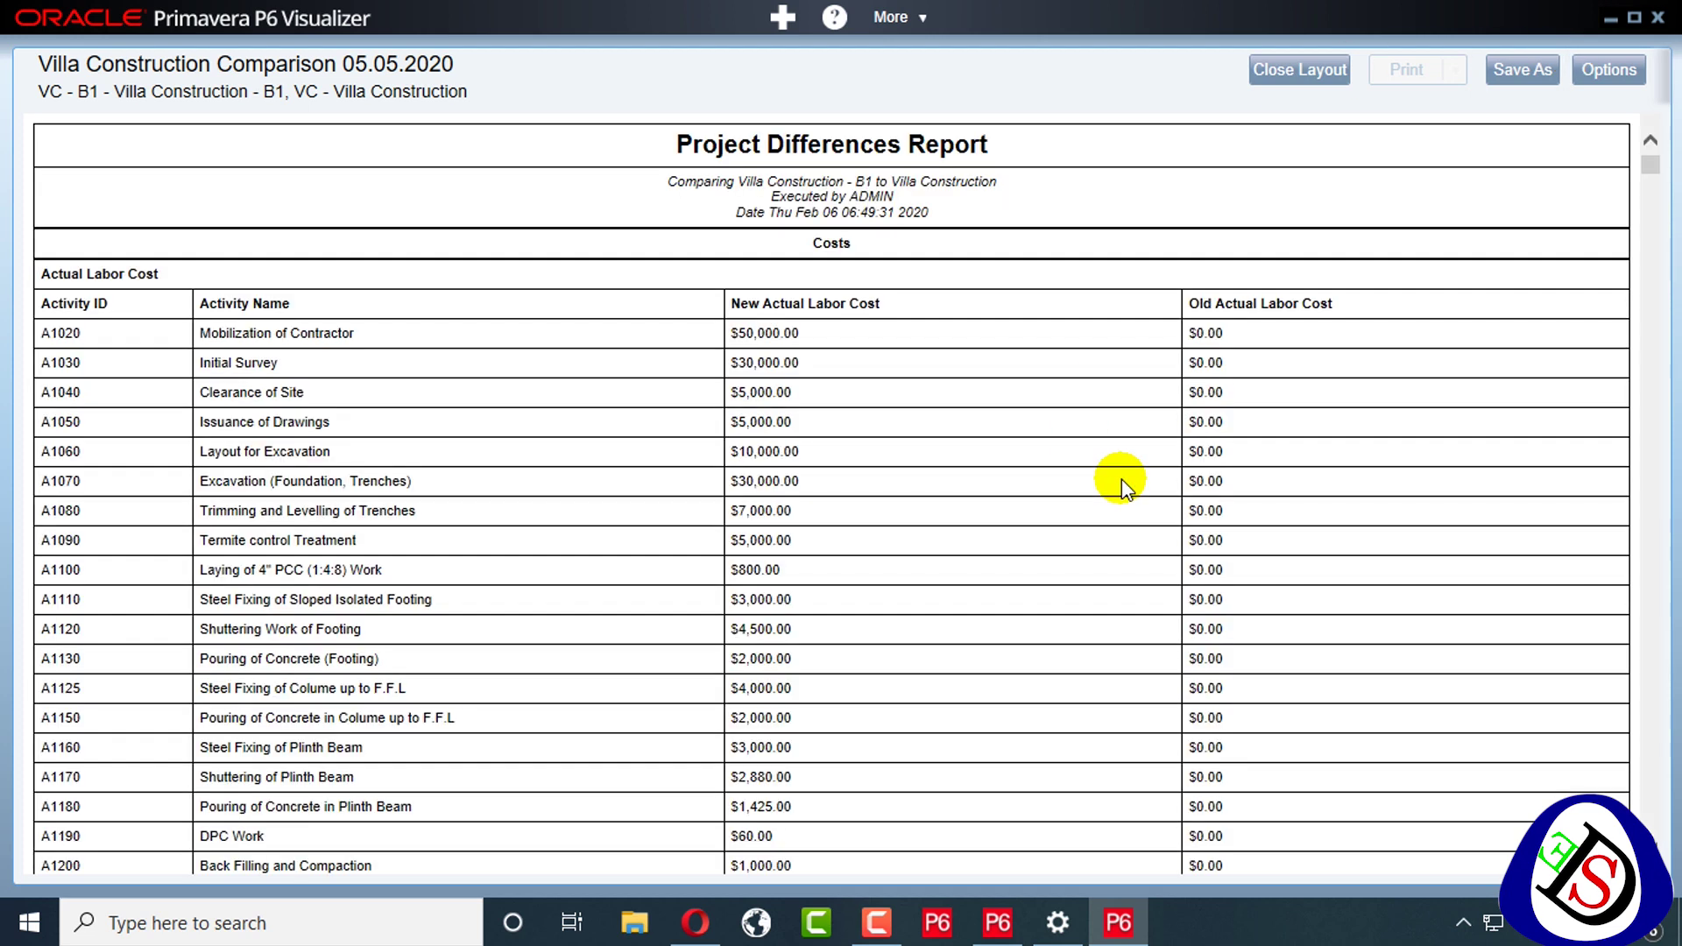
Examine the new and old actual and remaining labor costs per activity in the Project Differences Report
scroll(1122, 480, down, 4)
scroll(1122, 479, up, 4)
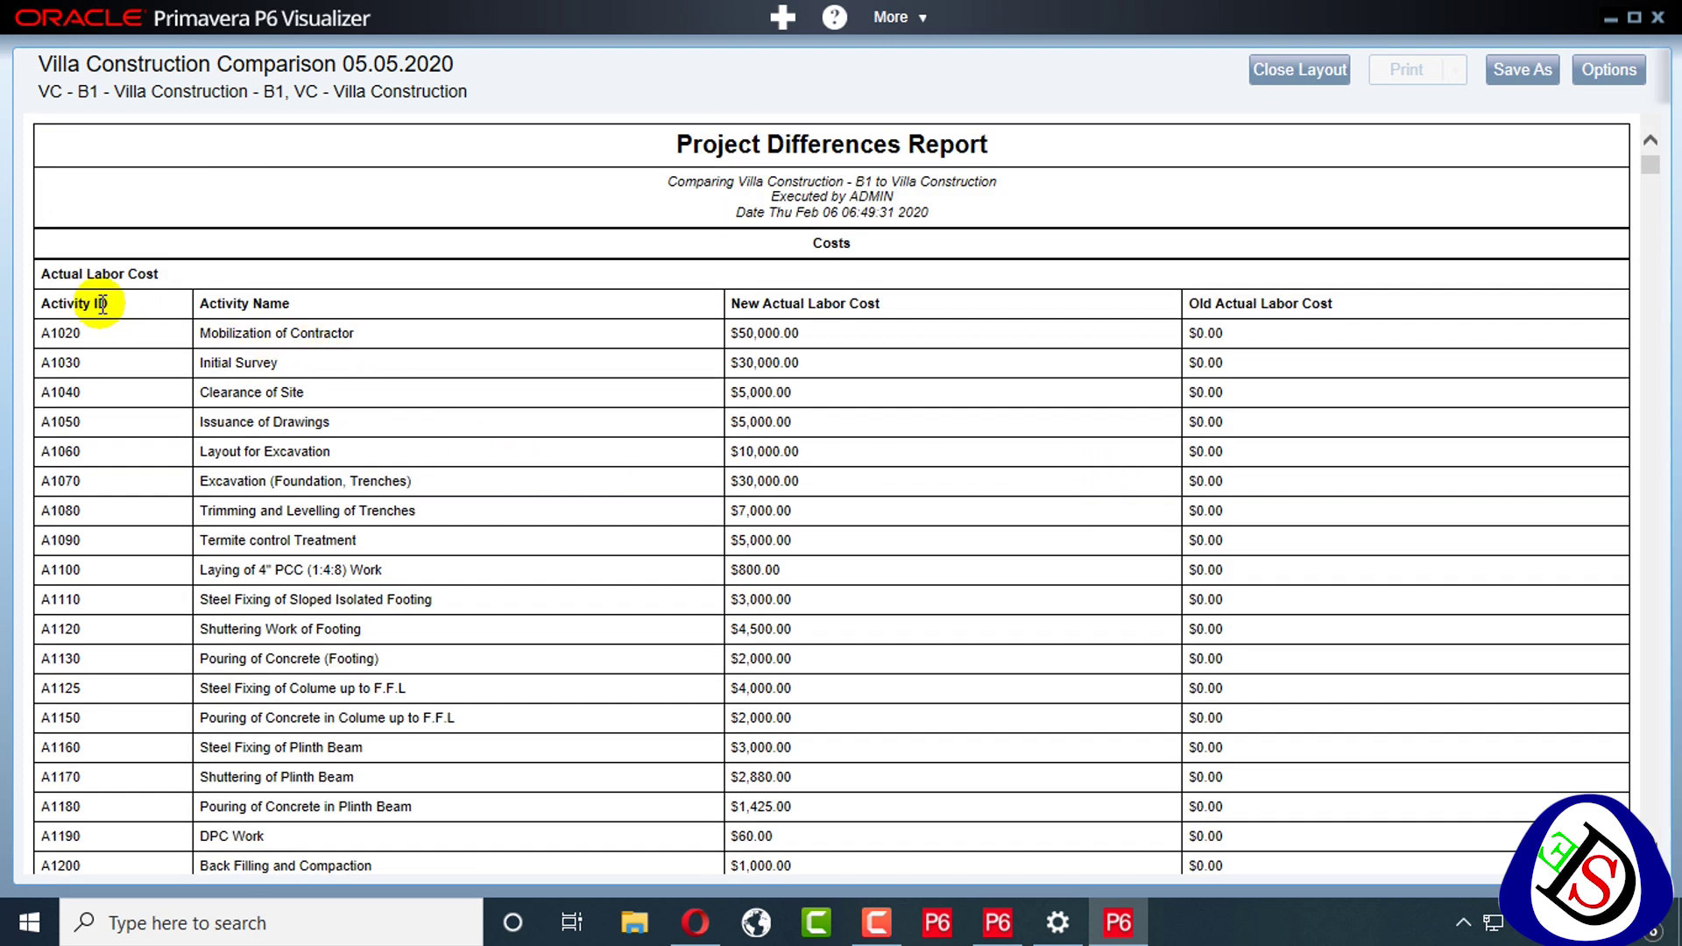
scroll(124, 282, down, 5)
scroll(465, 272, up, 4)
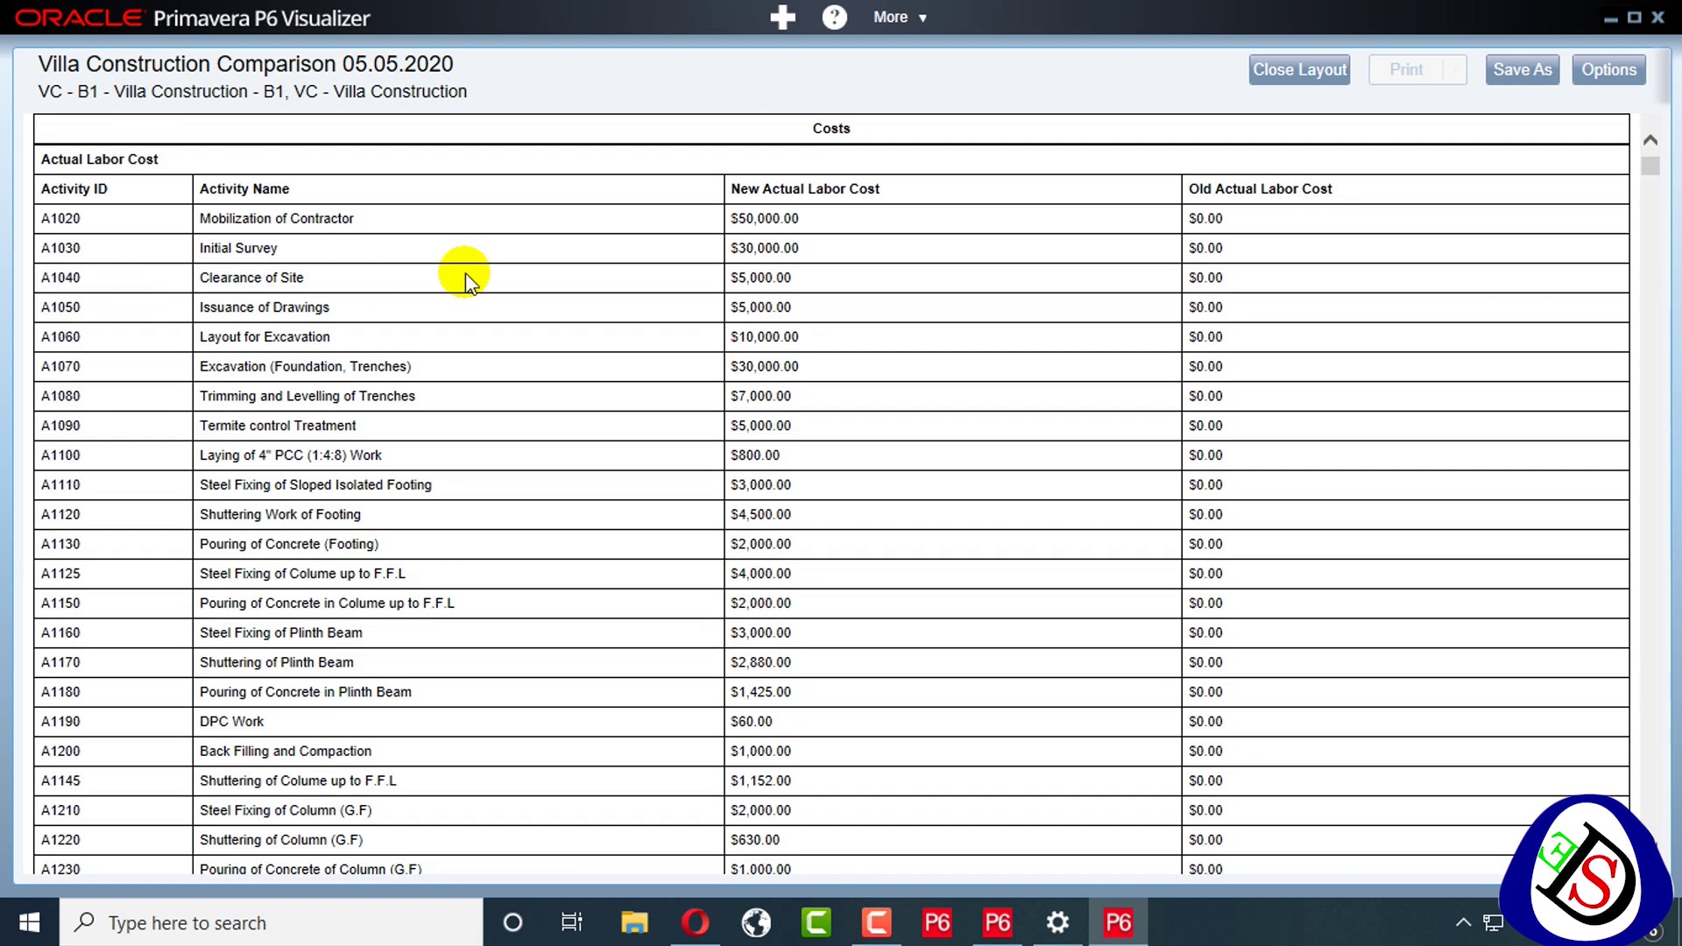
scroll(465, 272, up, 1)
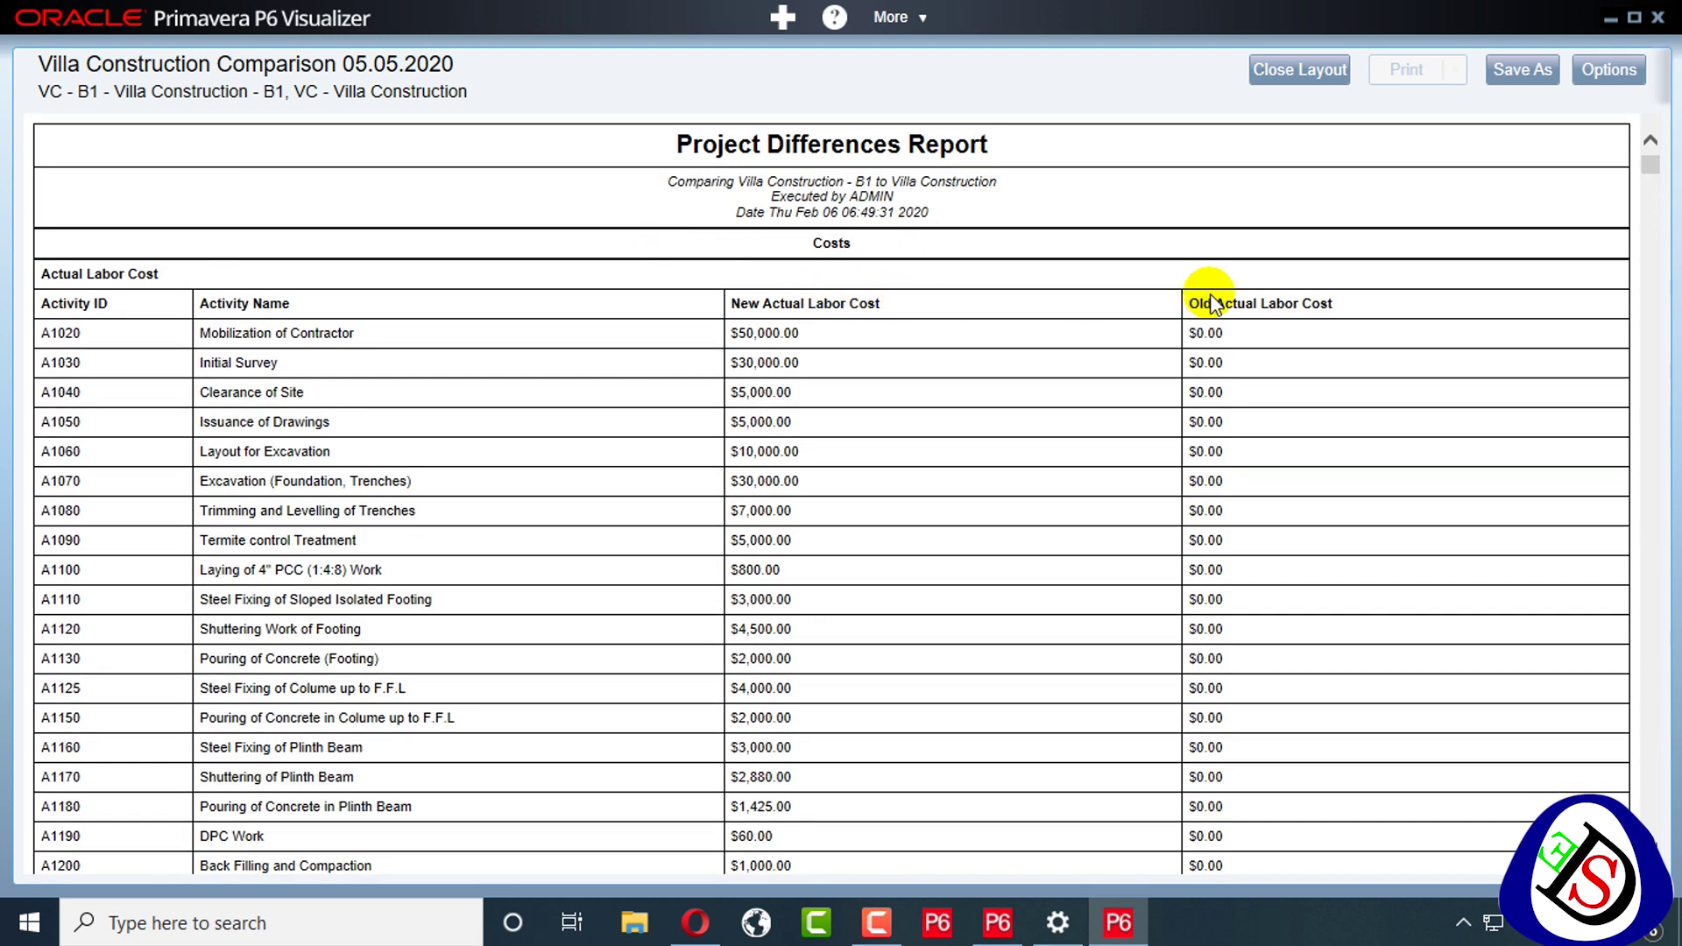
scroll(1103, 349, down, 20)
scroll(1103, 348, up, 10)
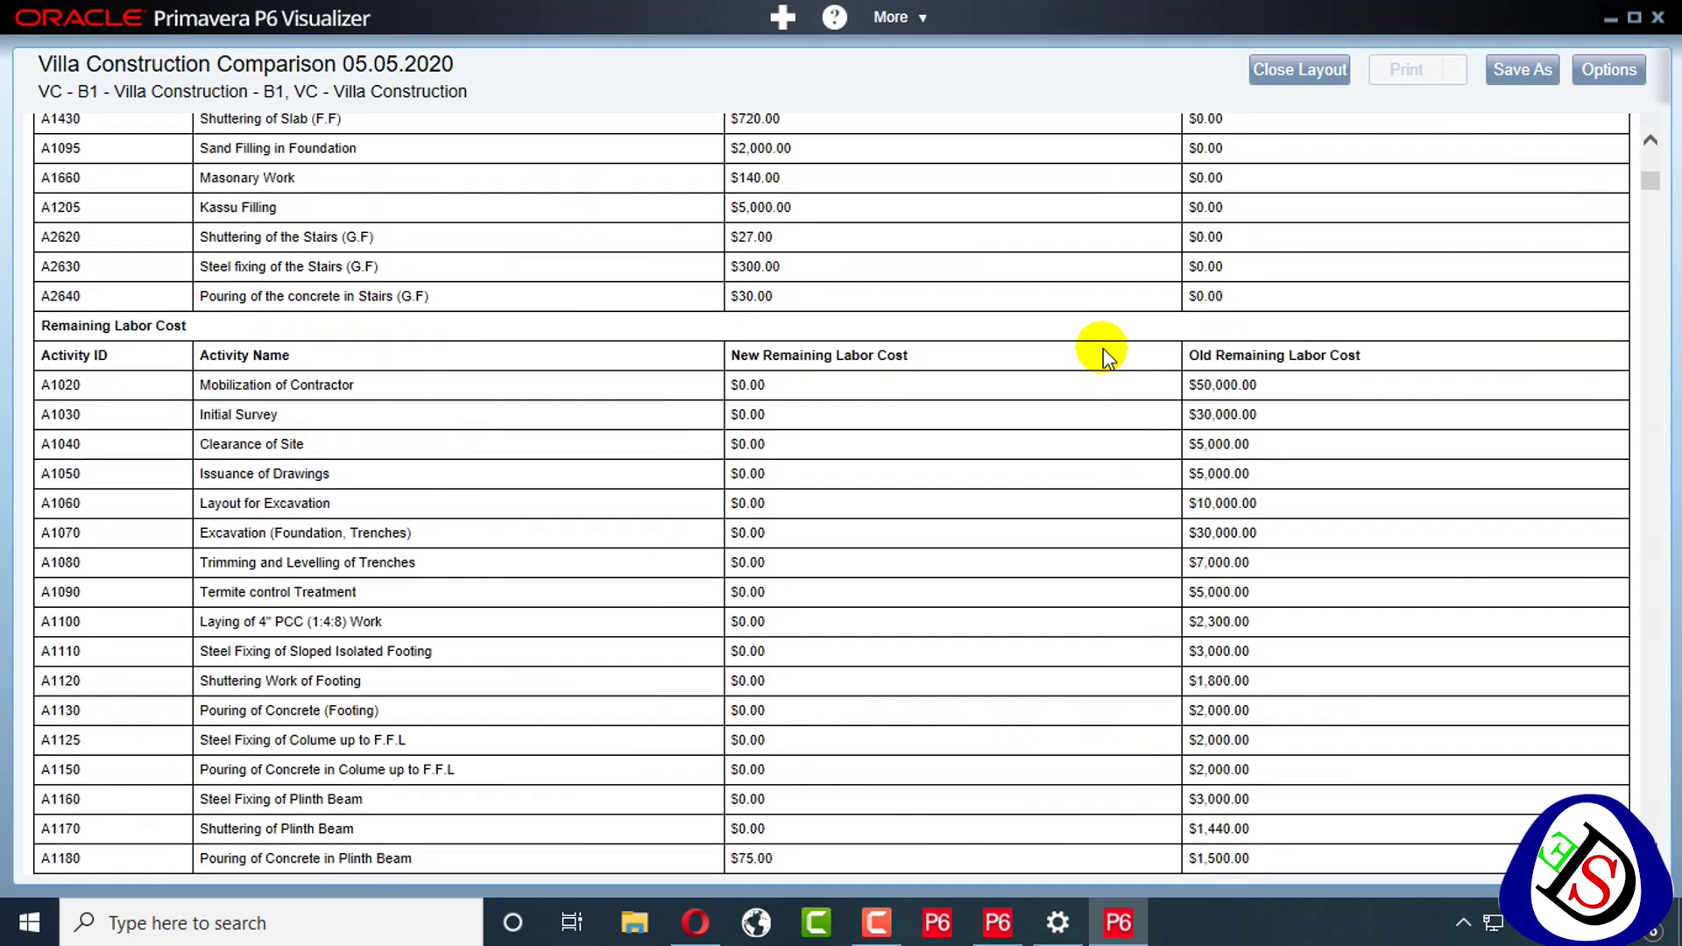
scroll(1101, 350, up, 3)
scroll(1014, 424, down, 3)
scroll(1014, 425, up, 1)
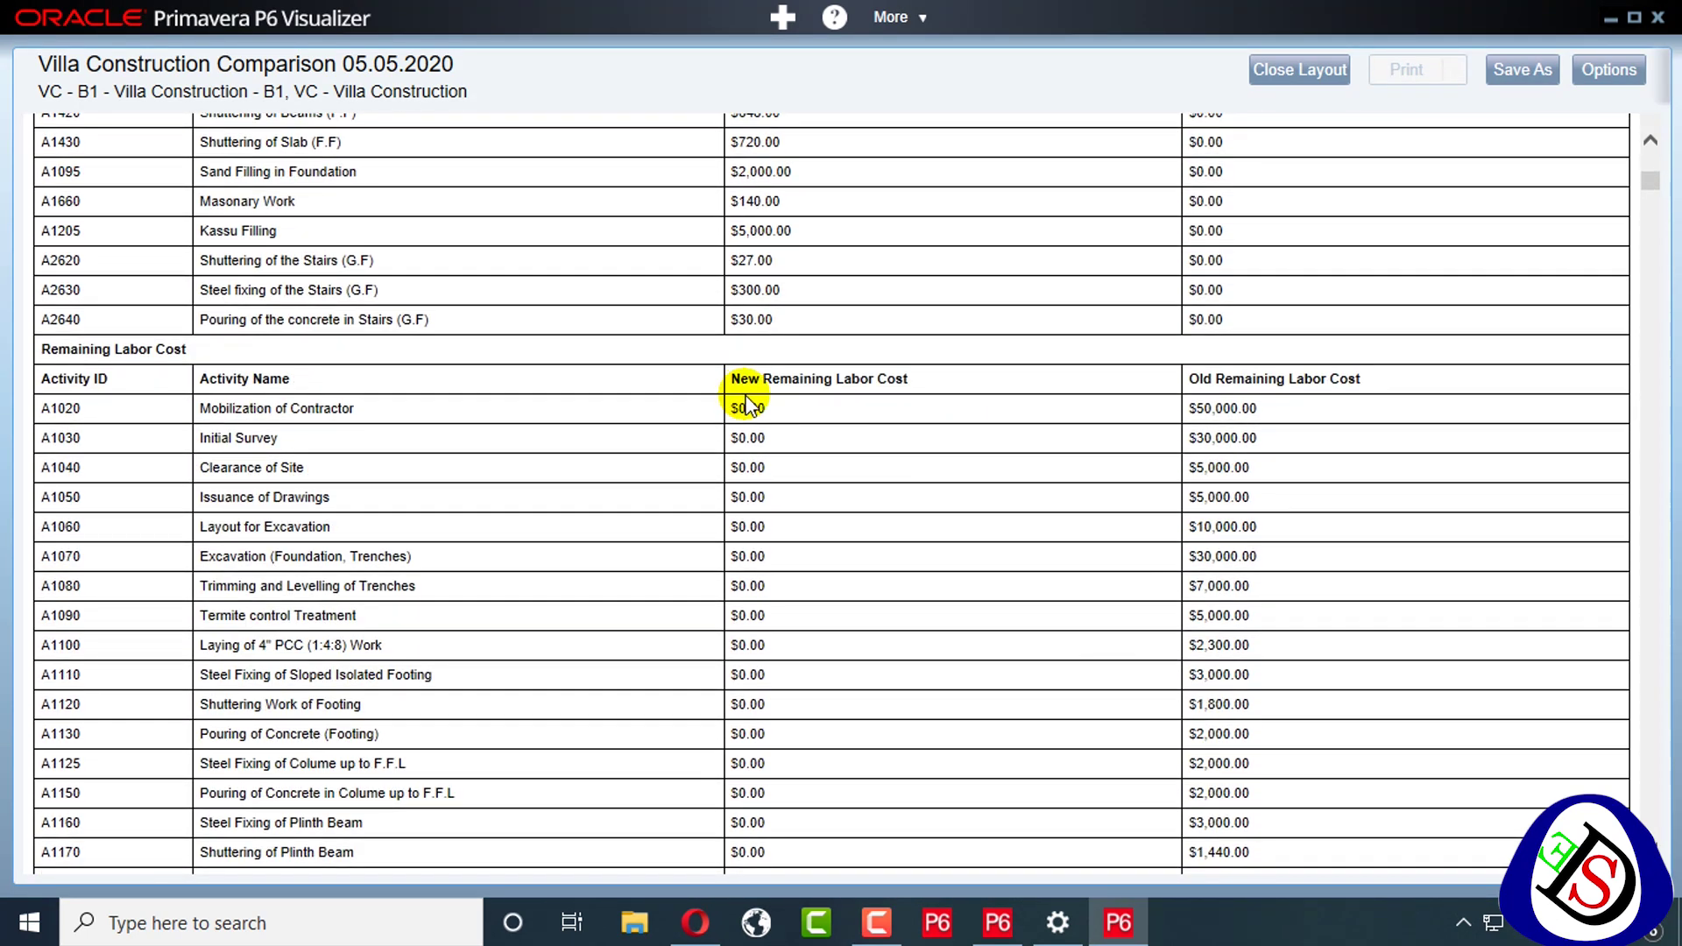
scroll(1249, 378, down, 2)
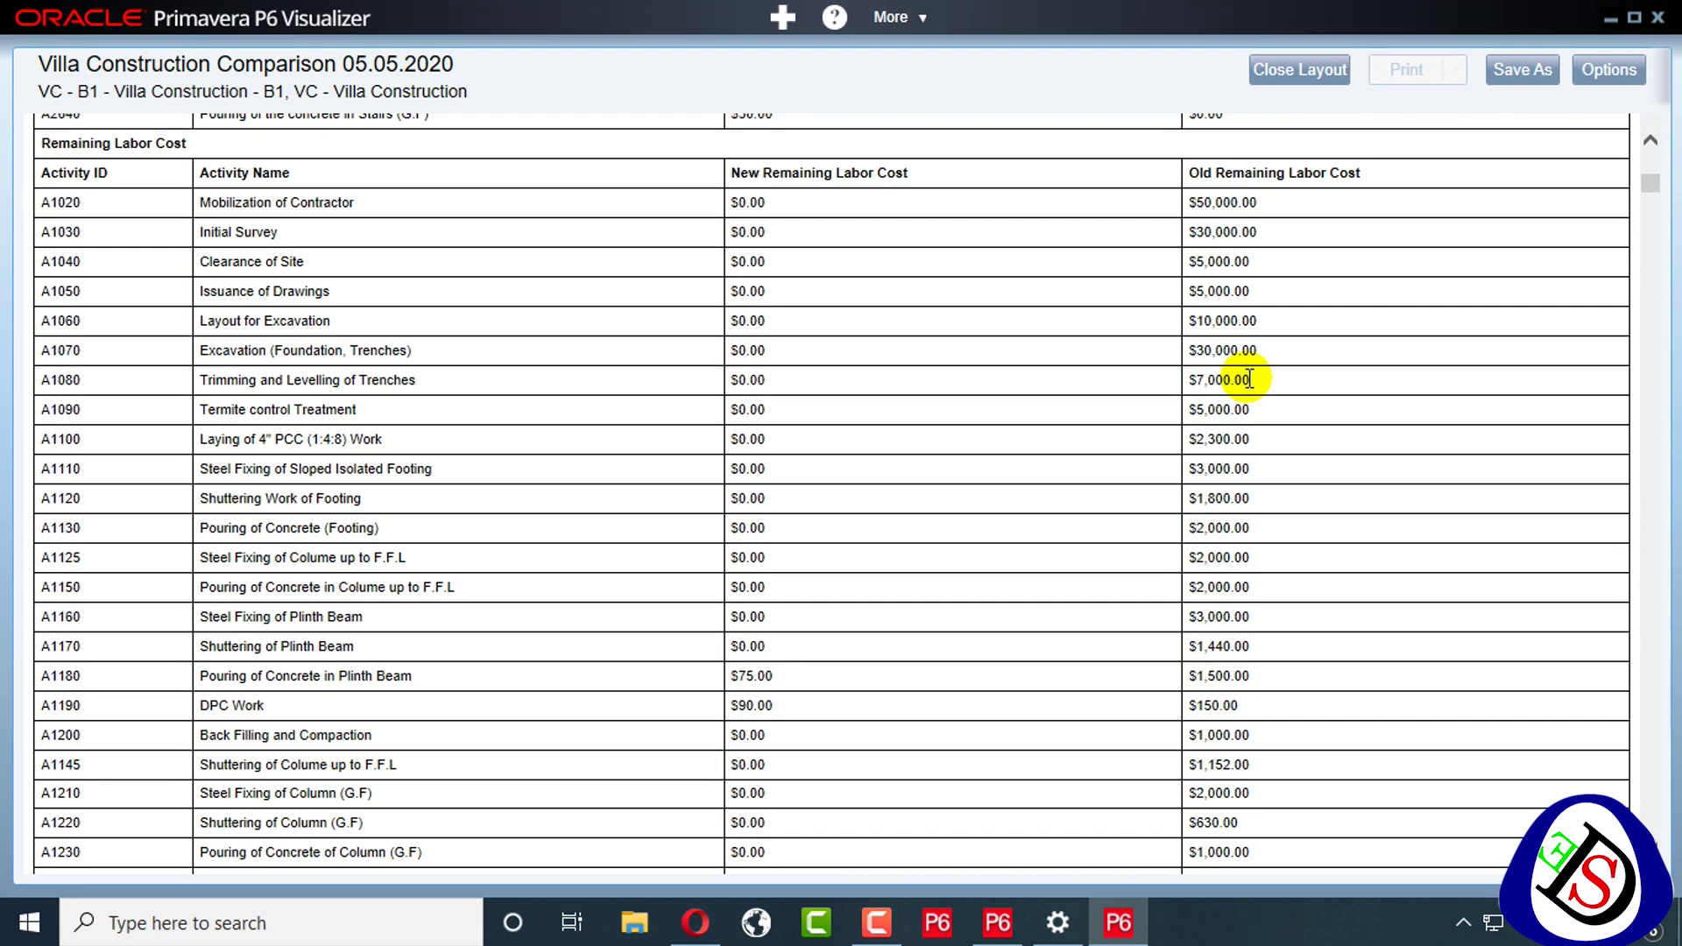
scroll(1249, 378, up, 2)
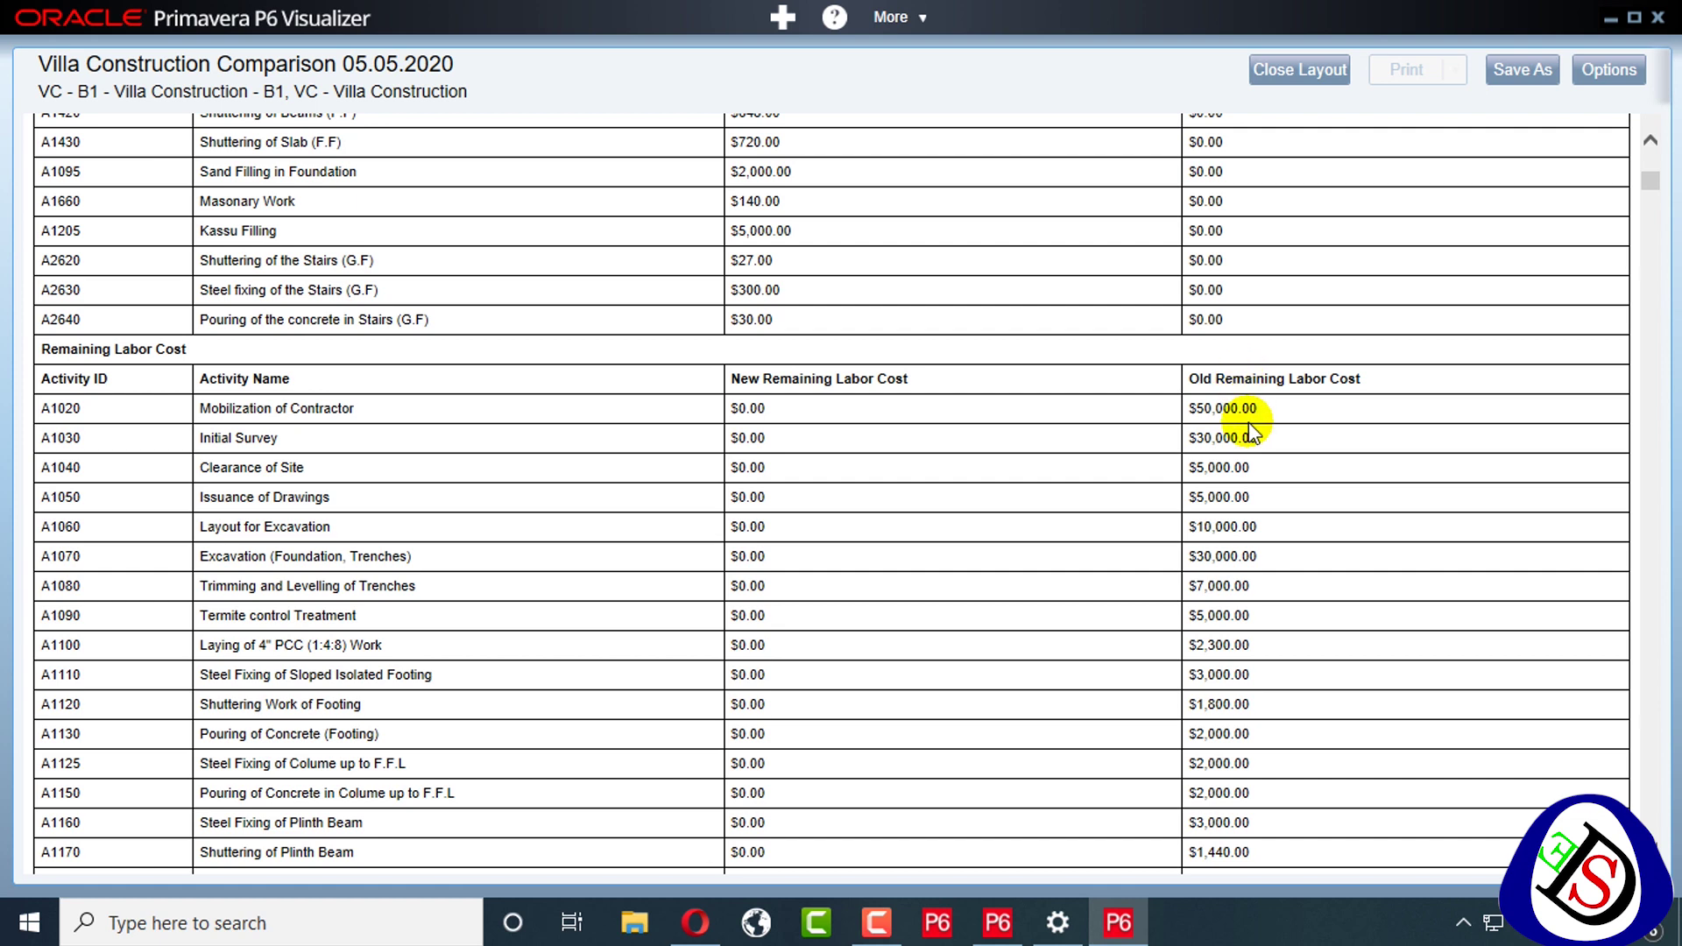
scroll(745, 412, down, 1)
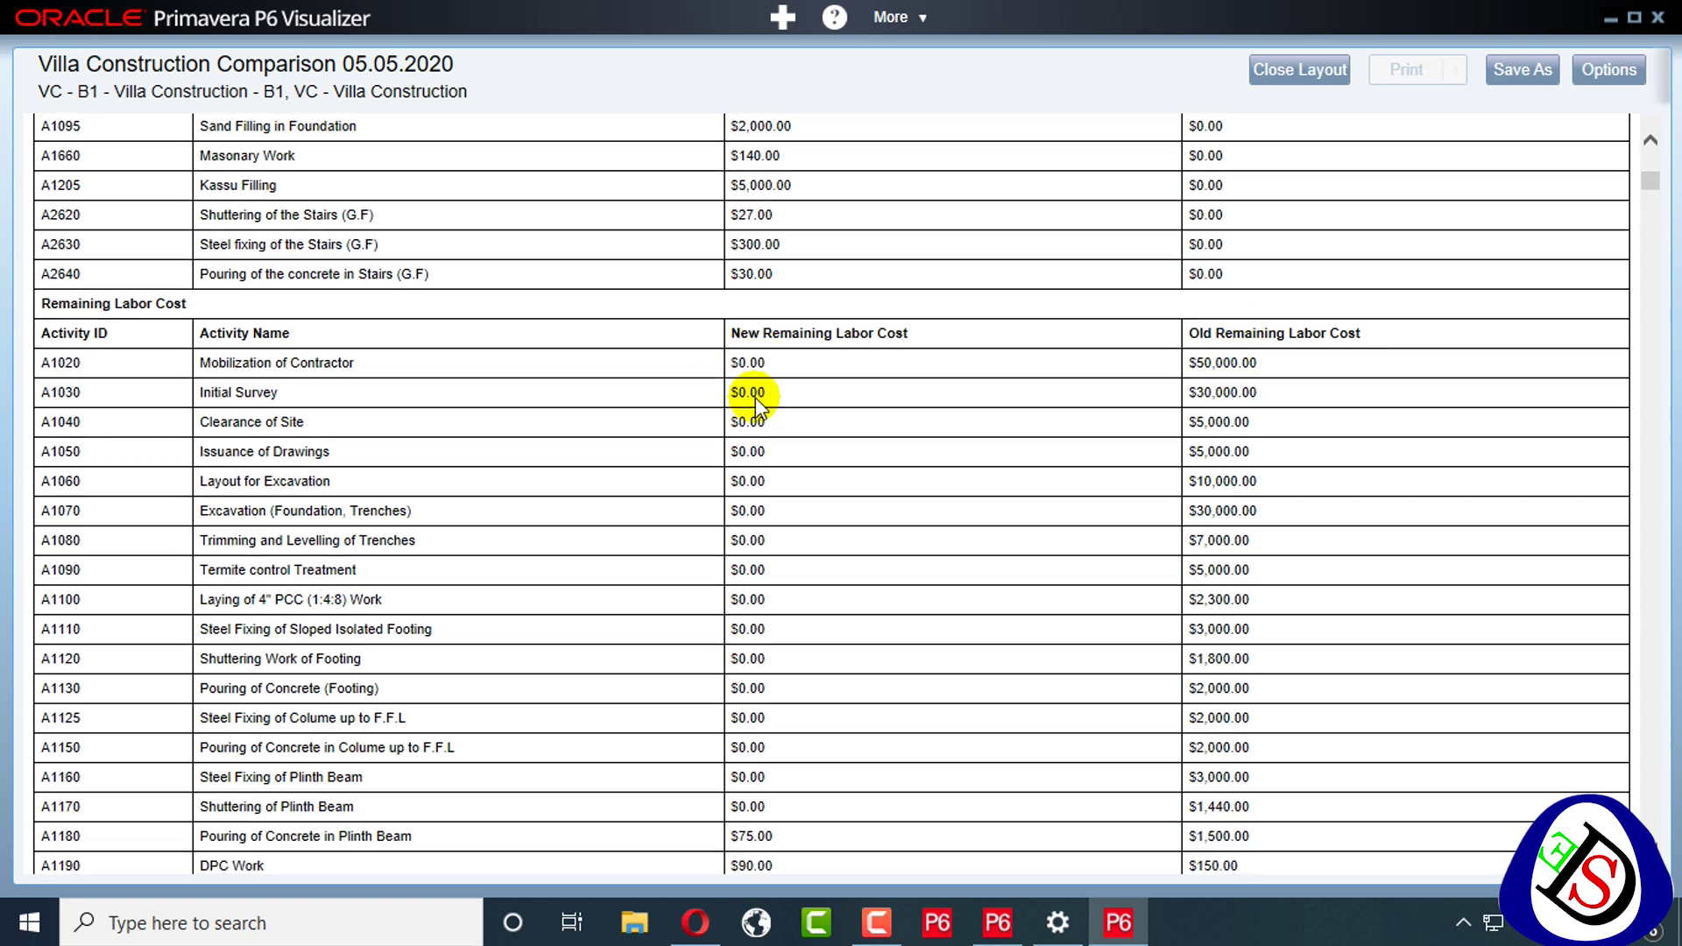
scroll(756, 397, down, 5)
scroll(701, 402, up, 5)
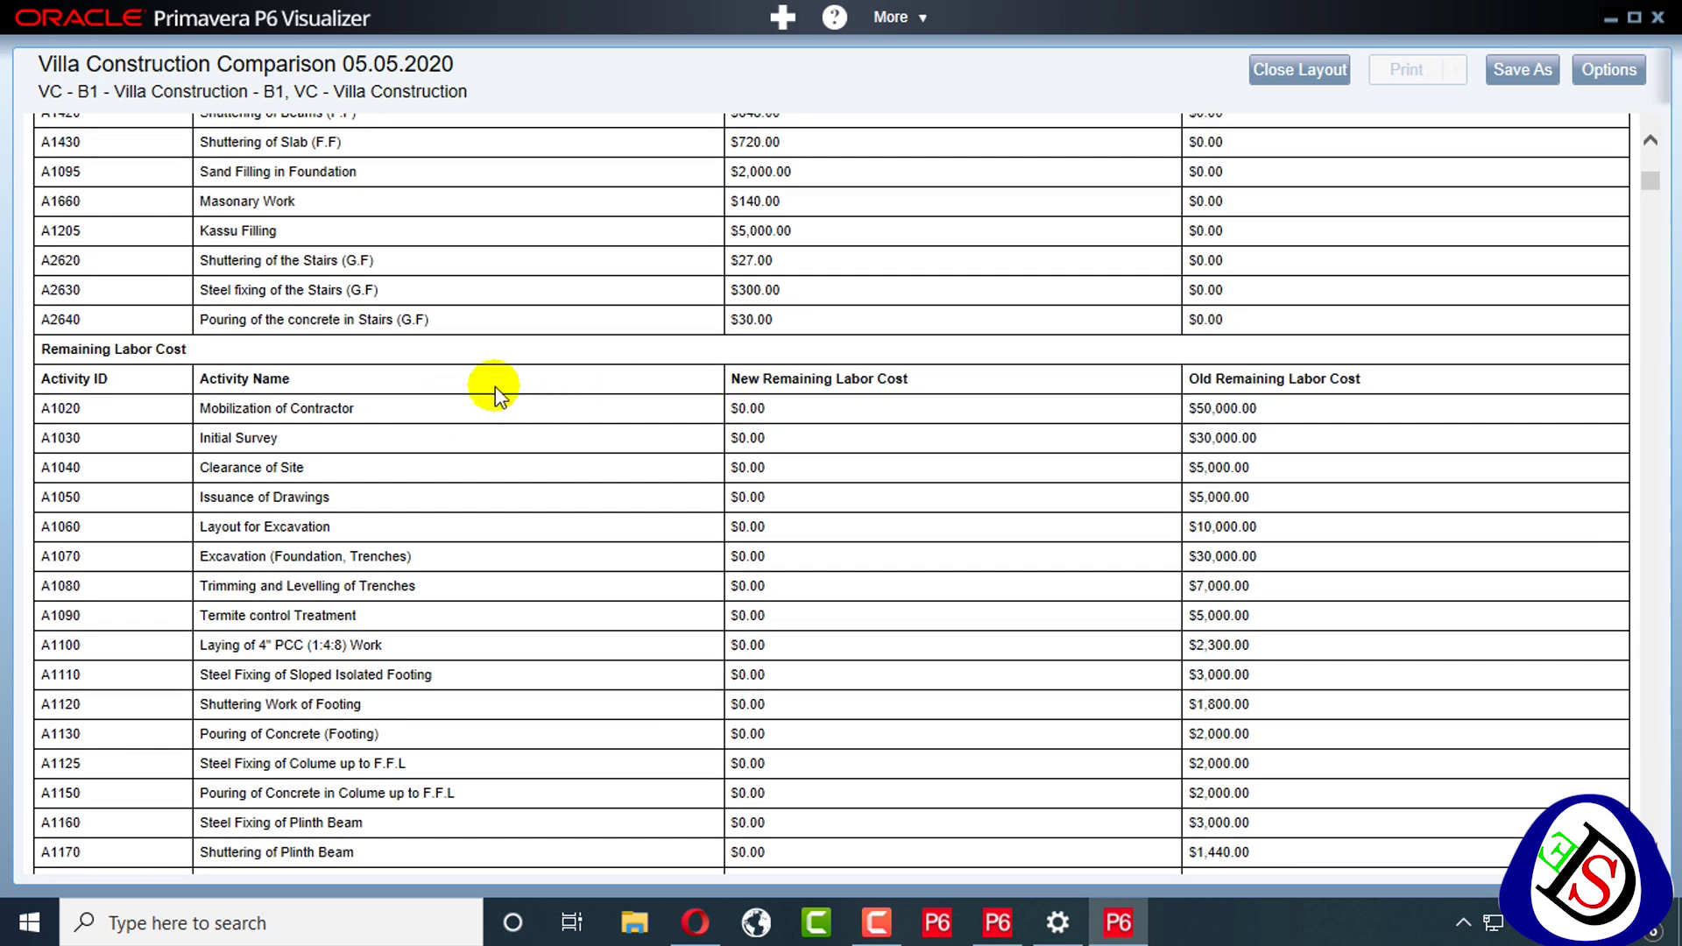
Examine the new and old expense, nonlabor, material and at-completion costs per activity in the comparison report
scroll(699, 373, down, 12)
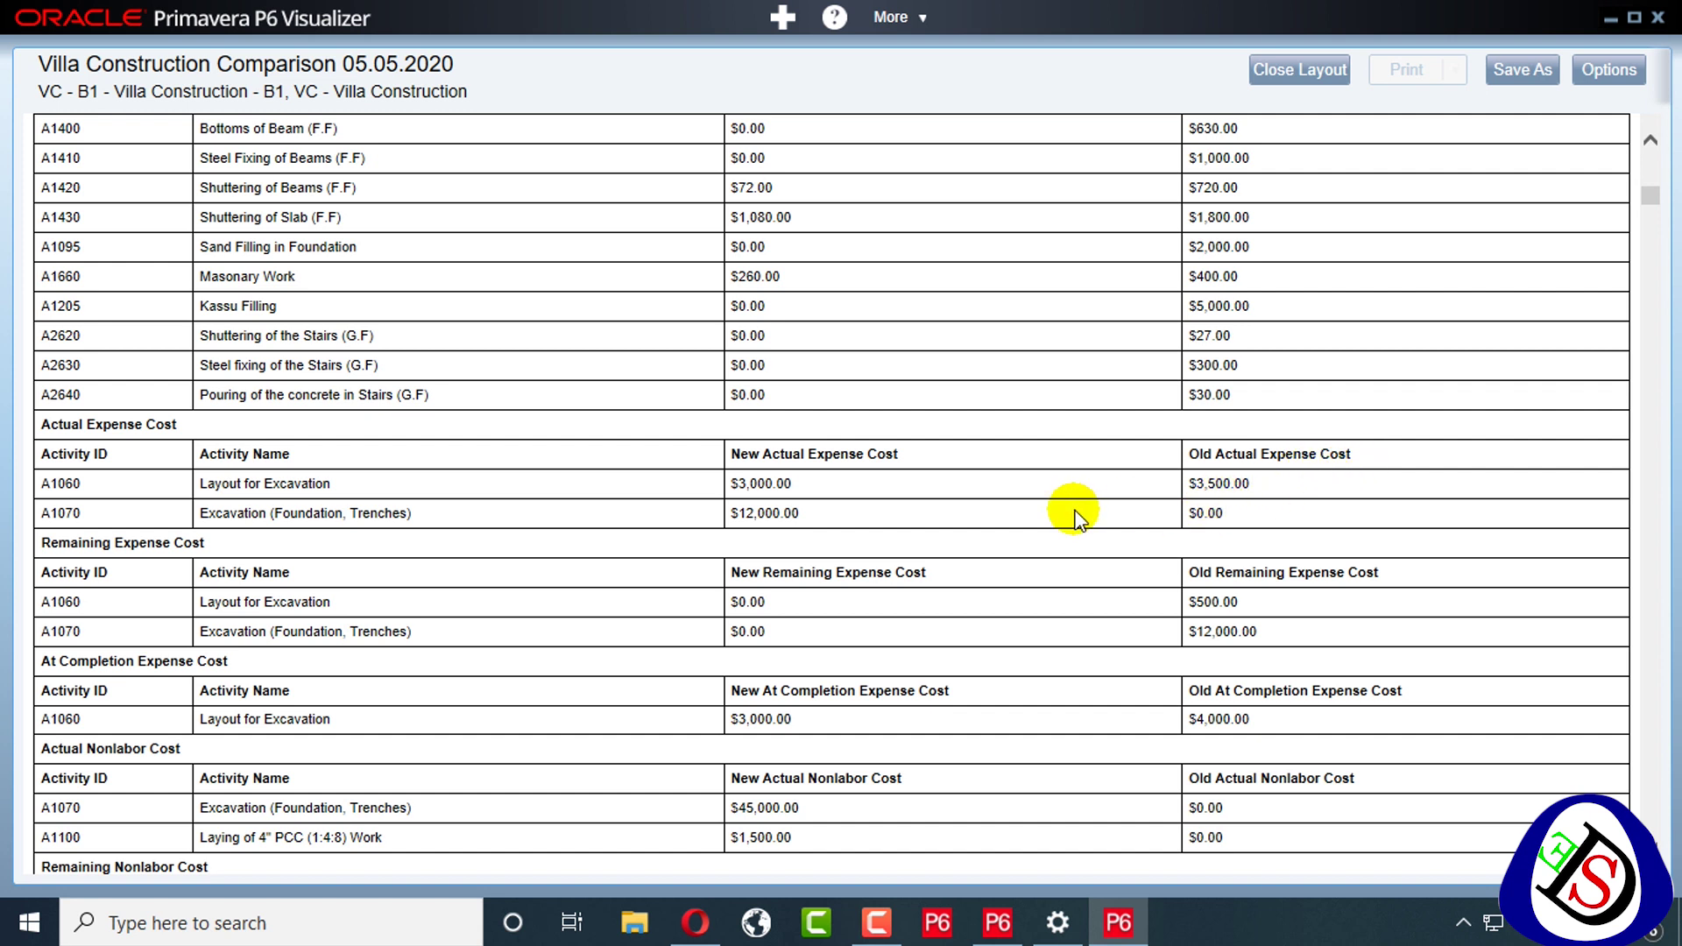
scroll(902, 510, down, 2)
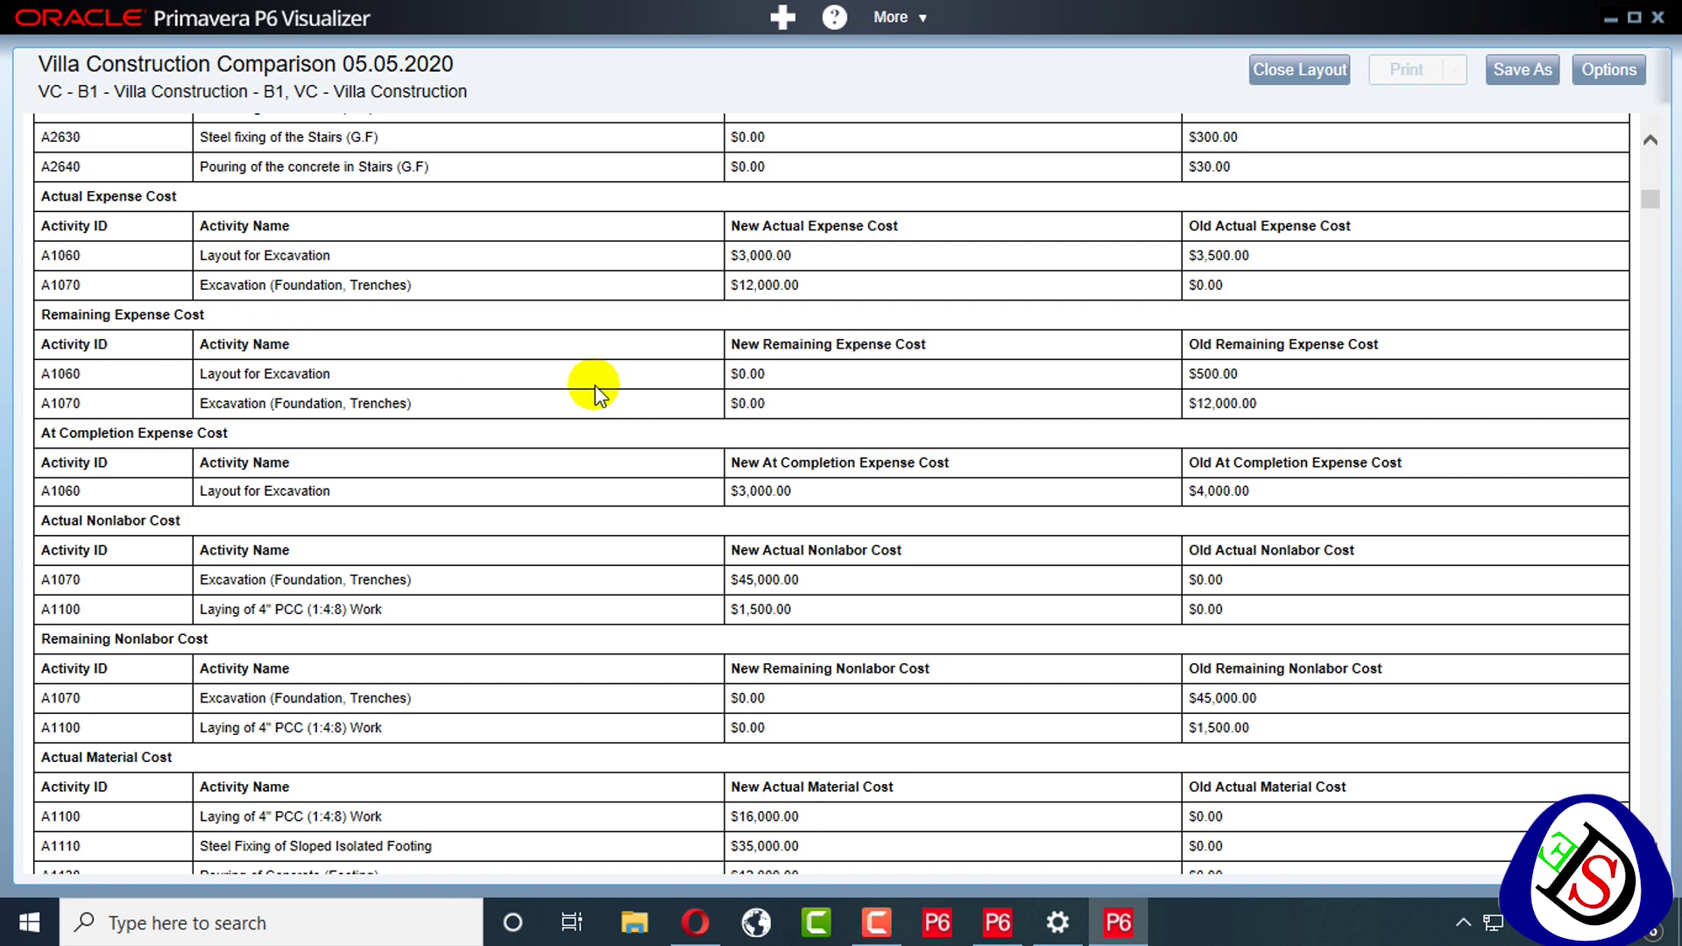
scroll(594, 383, down, 2)
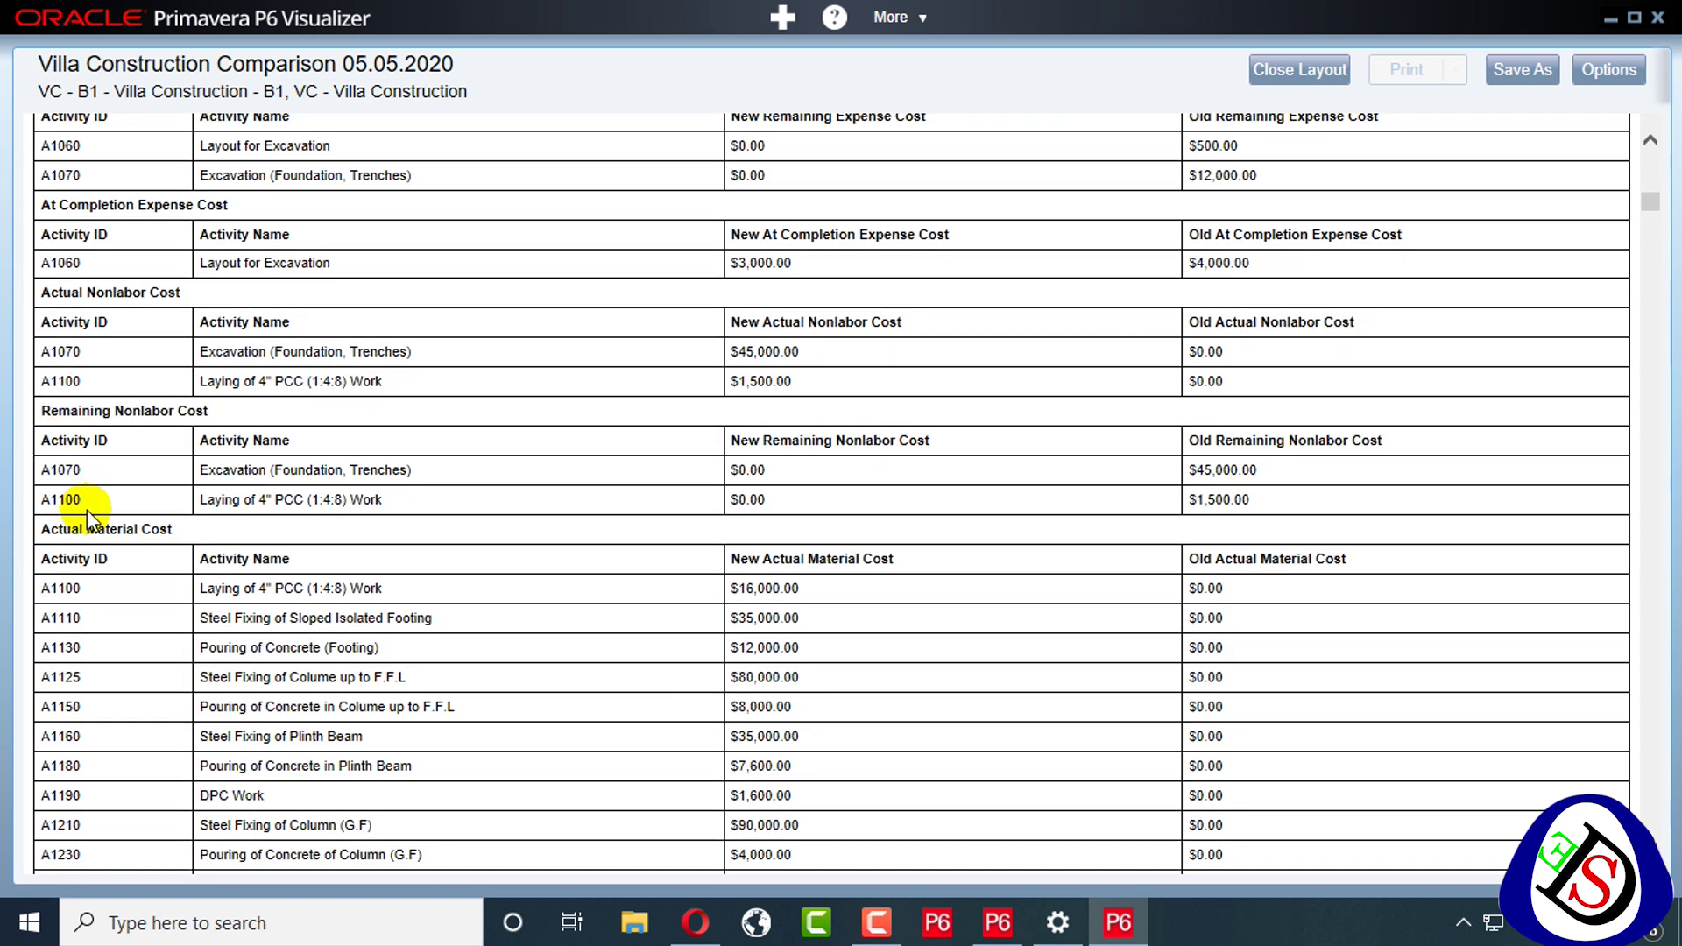
scroll(87, 517, down, 1)
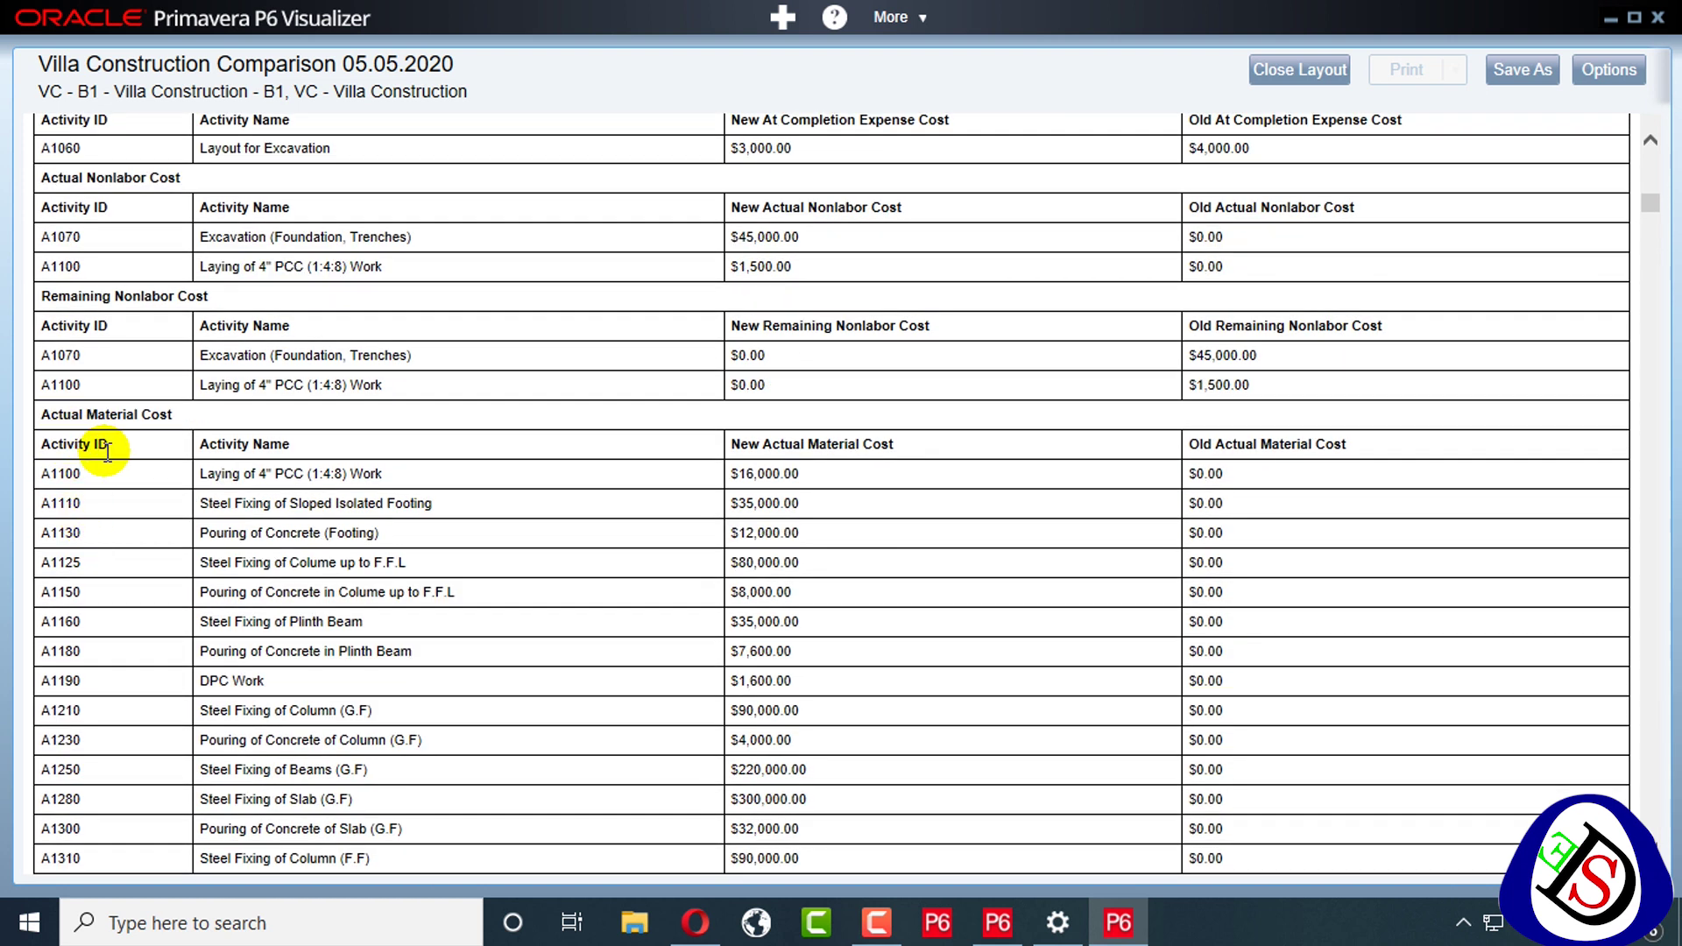
scroll(107, 452, down, 1)
scroll(107, 452, down, 6)
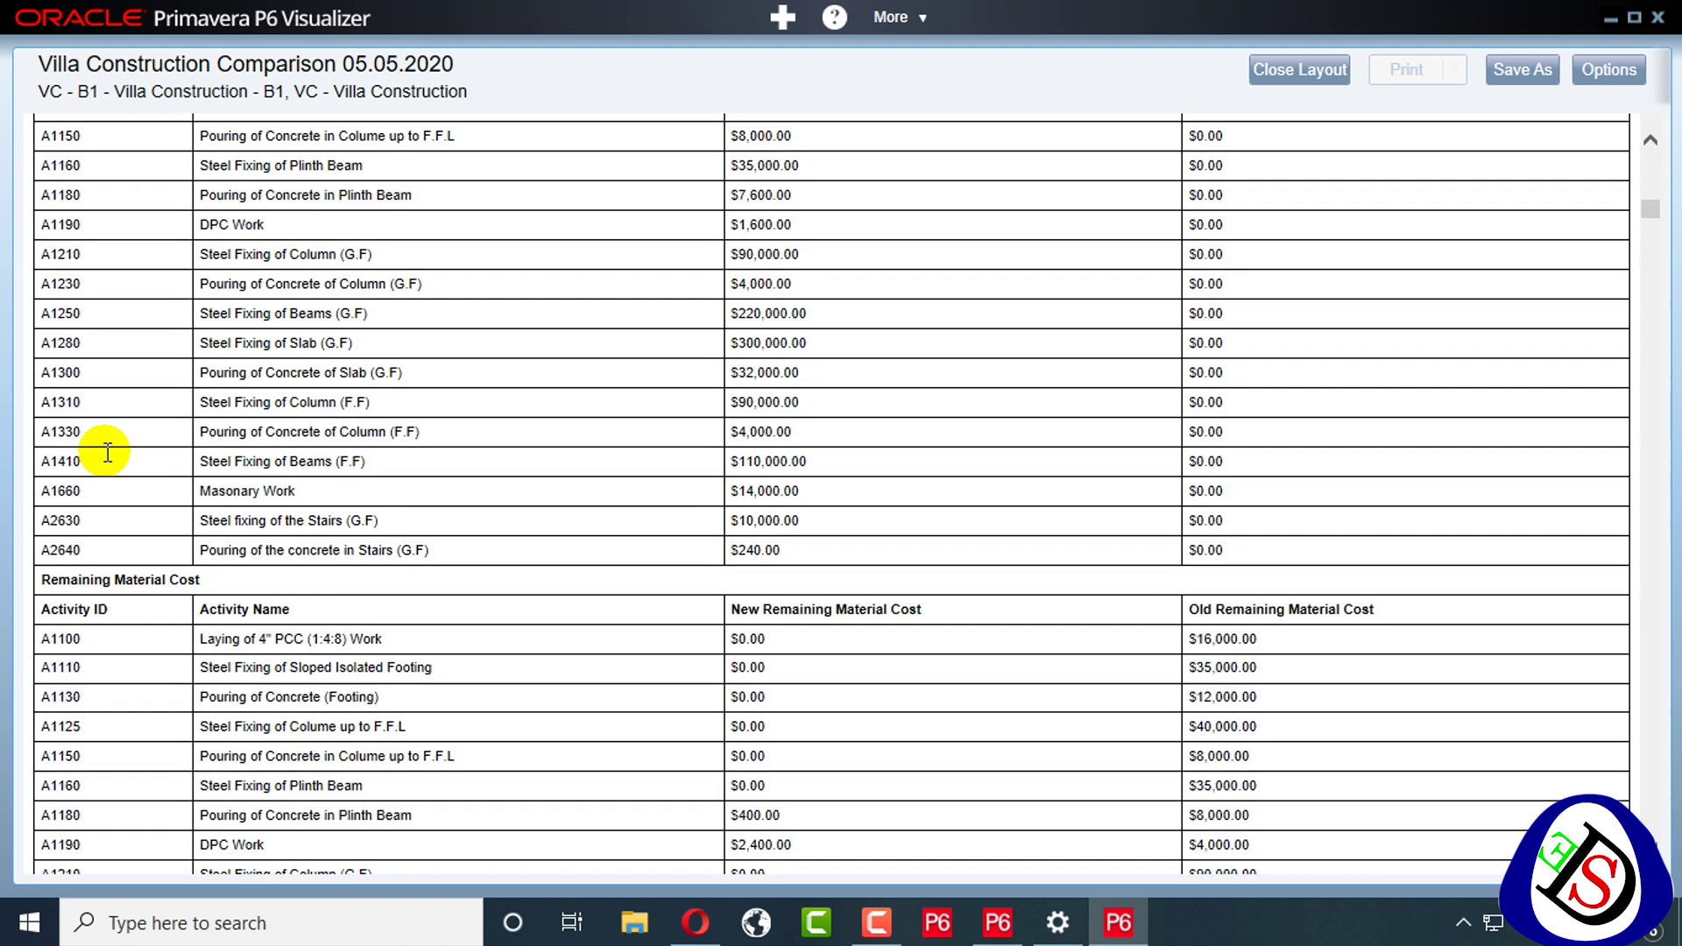
scroll(107, 452, down, 5)
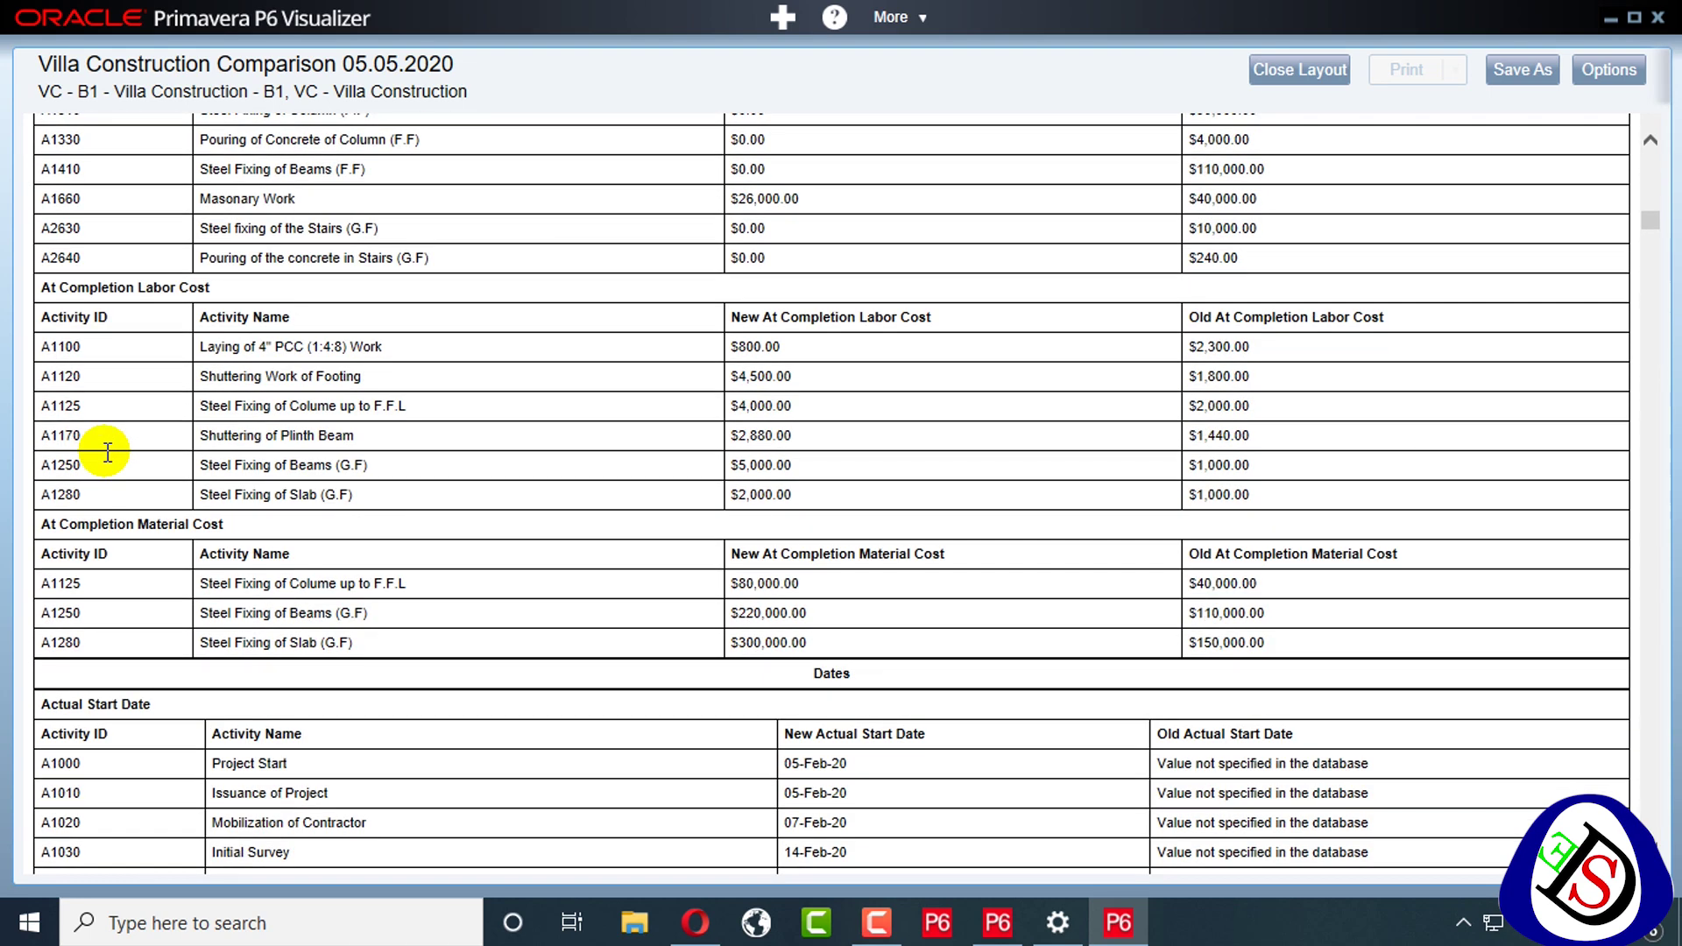
Examine the report's new and old actual start, actual finish, late start and early start dates per activity
scroll(107, 452, down, 2)
scroll(144, 482, down, 1)
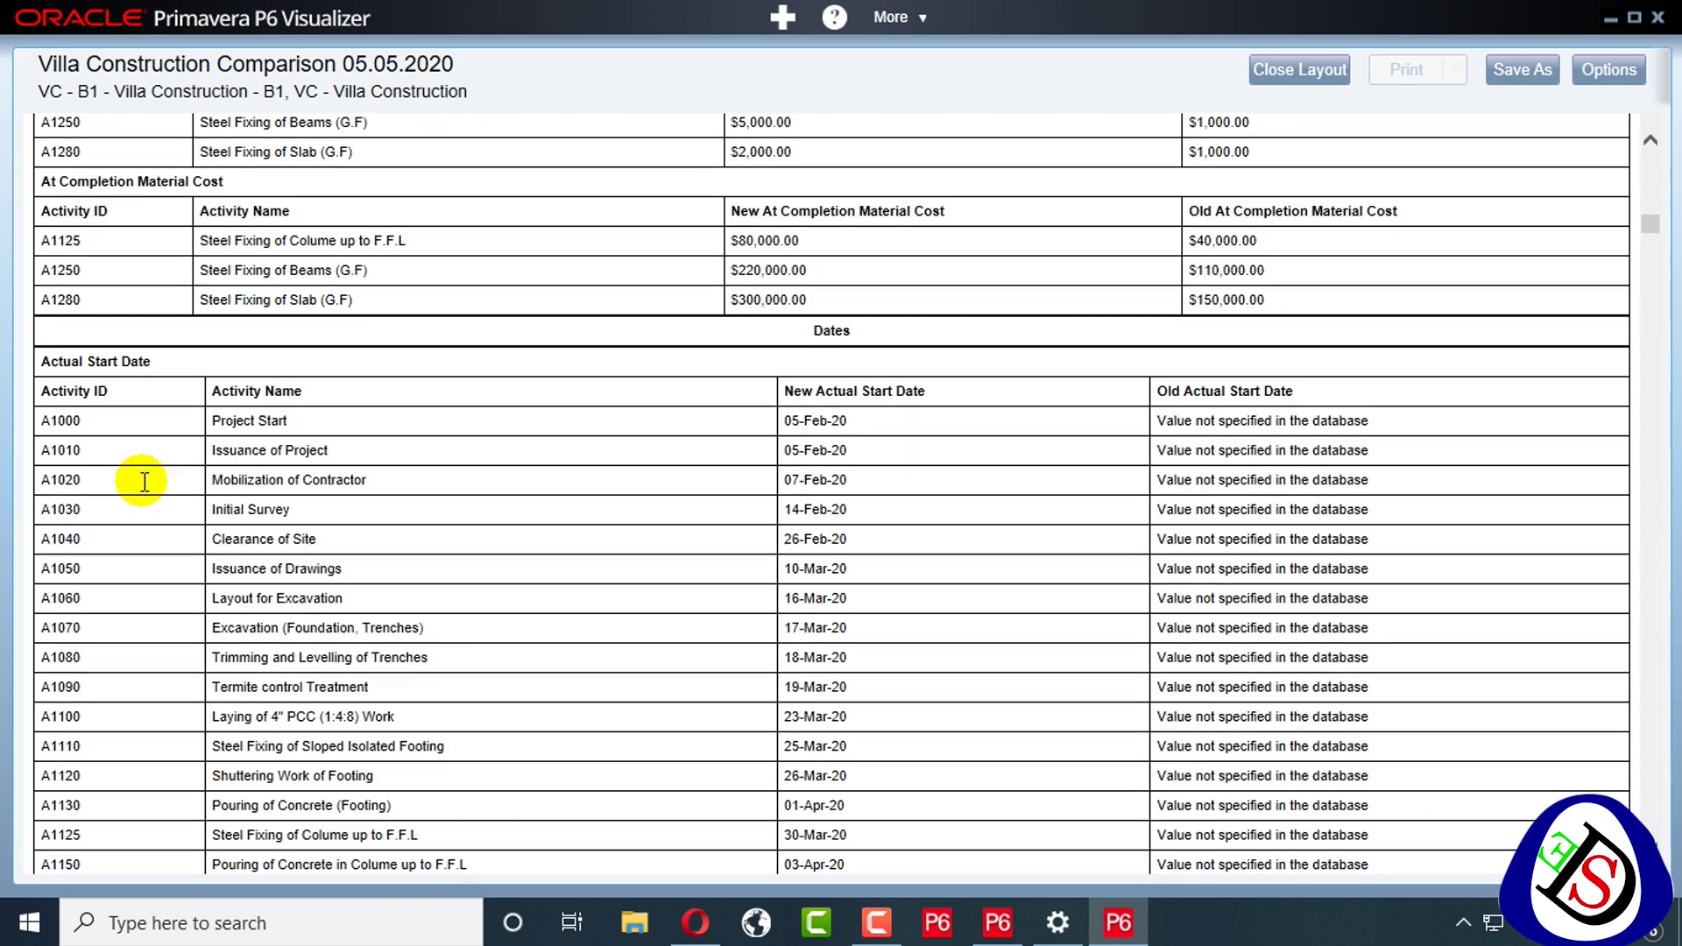
scroll(56, 387, down, 10)
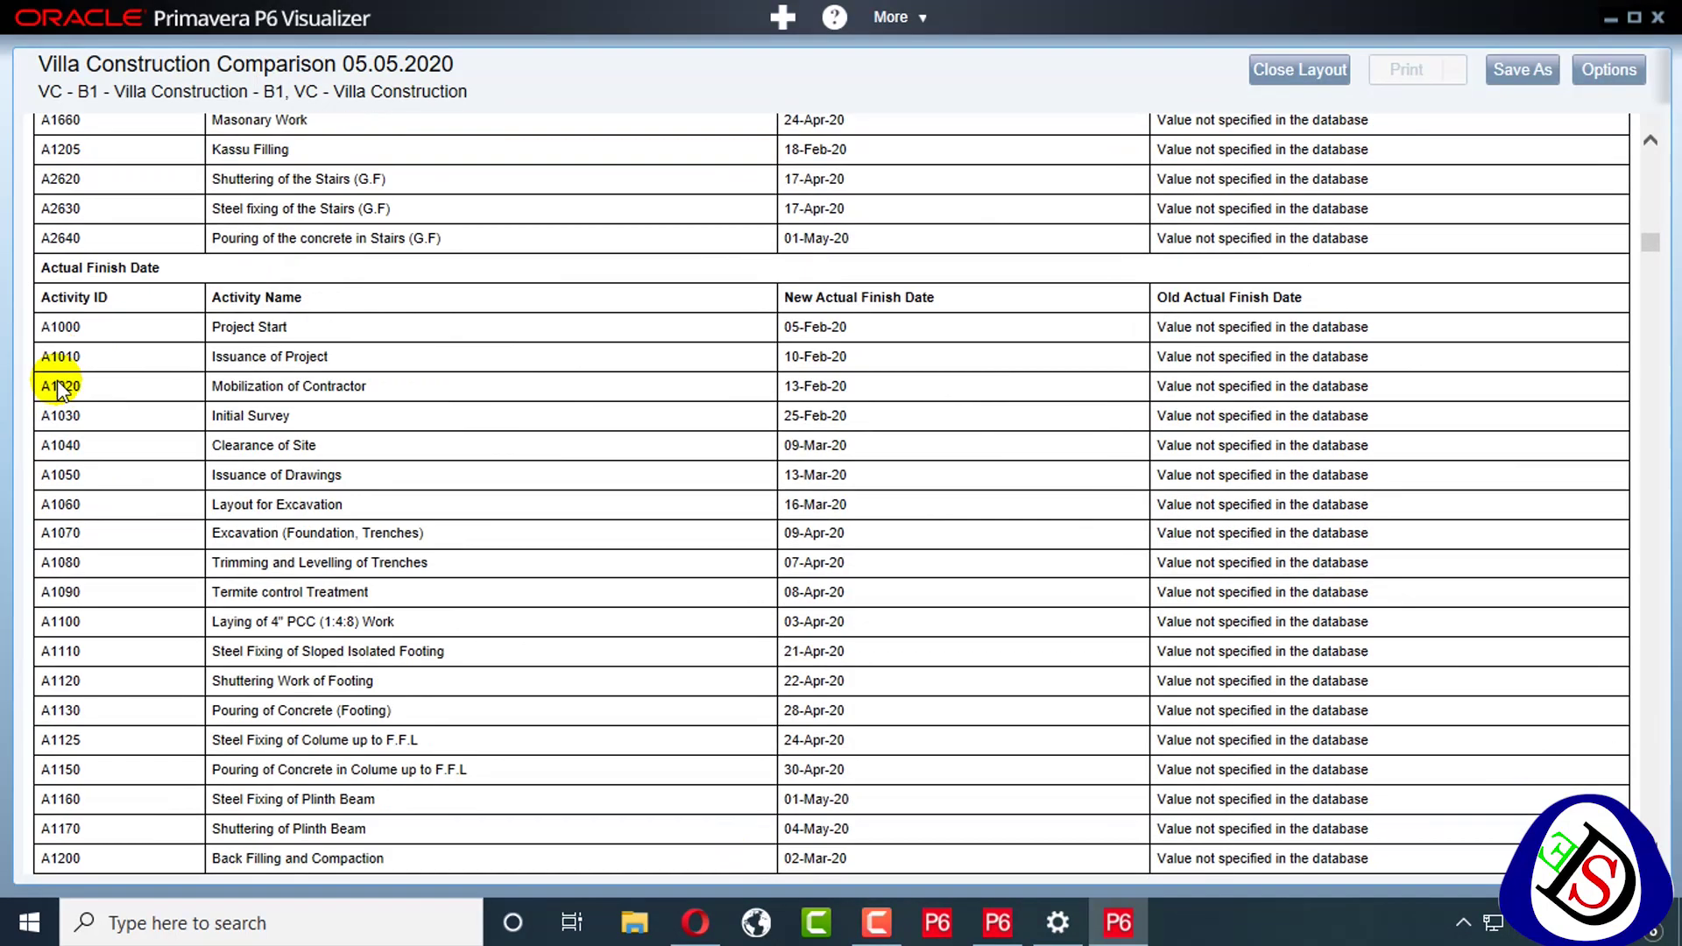
scroll(56, 386, down, 20)
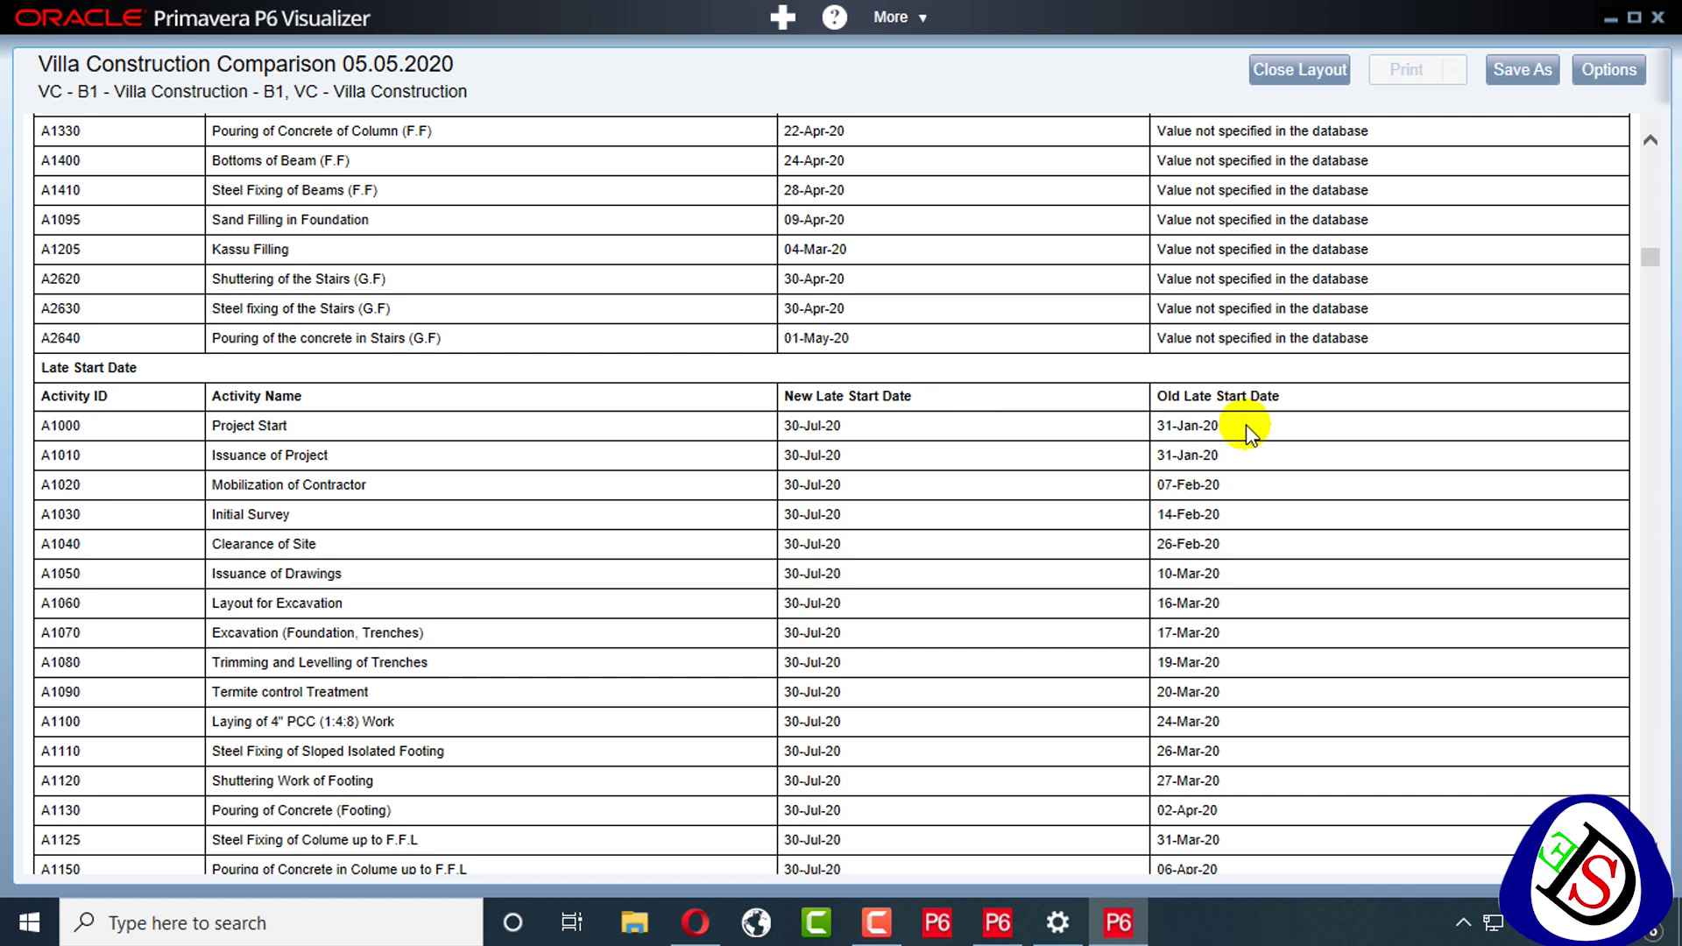
drag(1236, 428, 1125, 425)
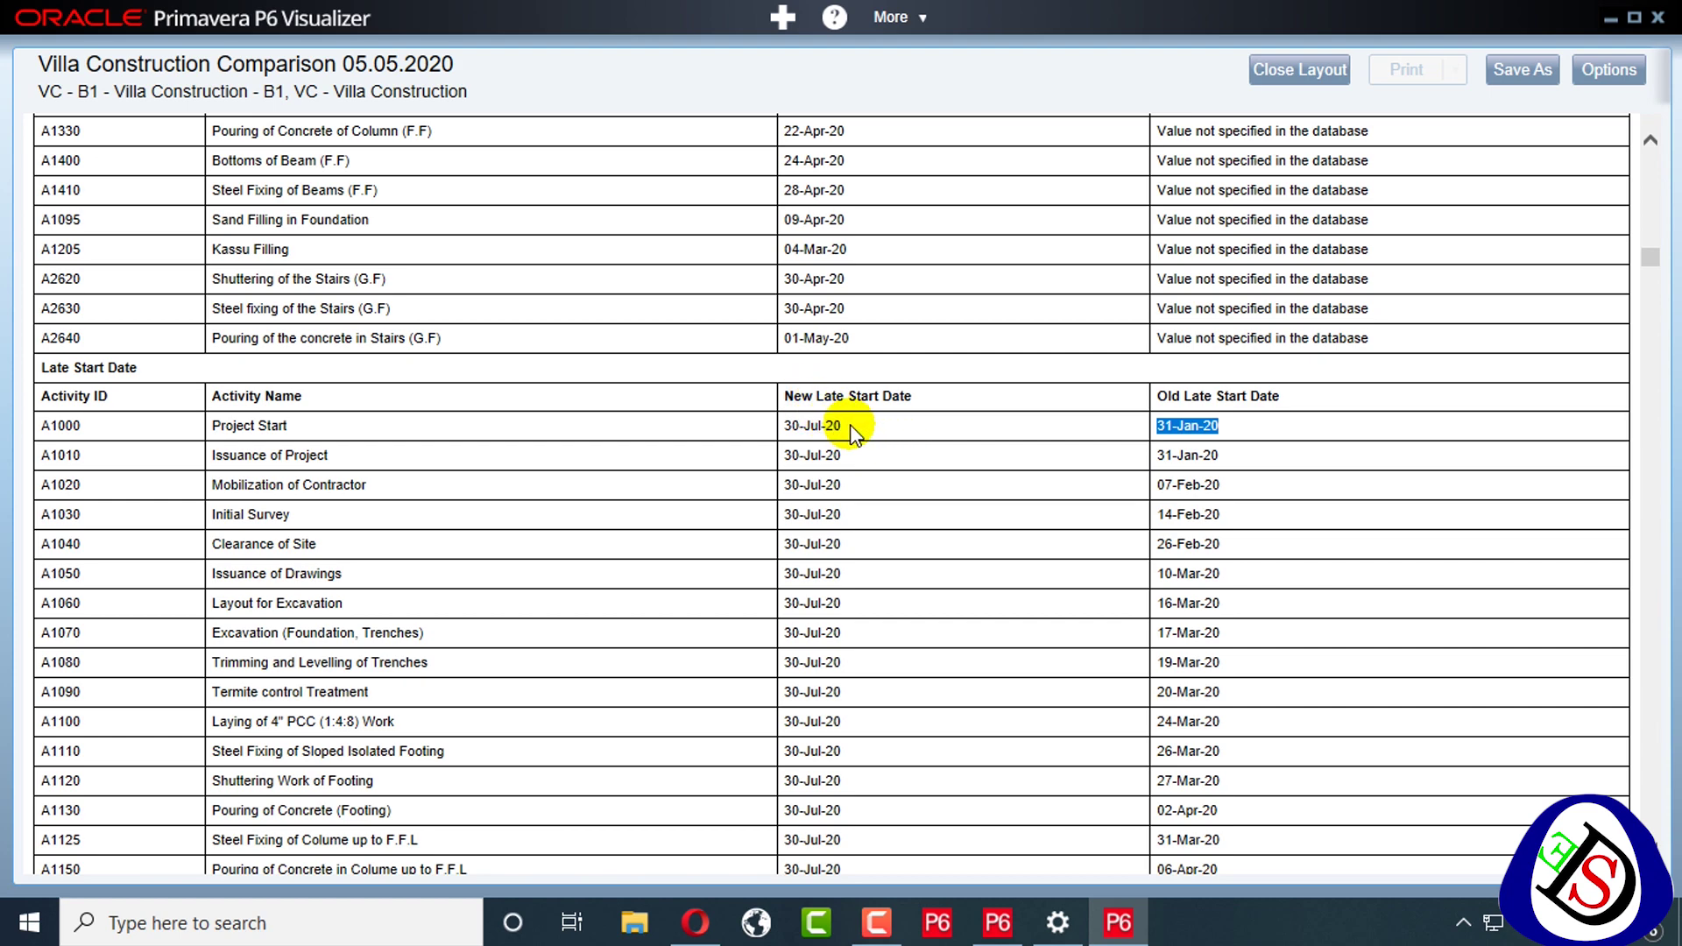
scroll(863, 438, down, 15)
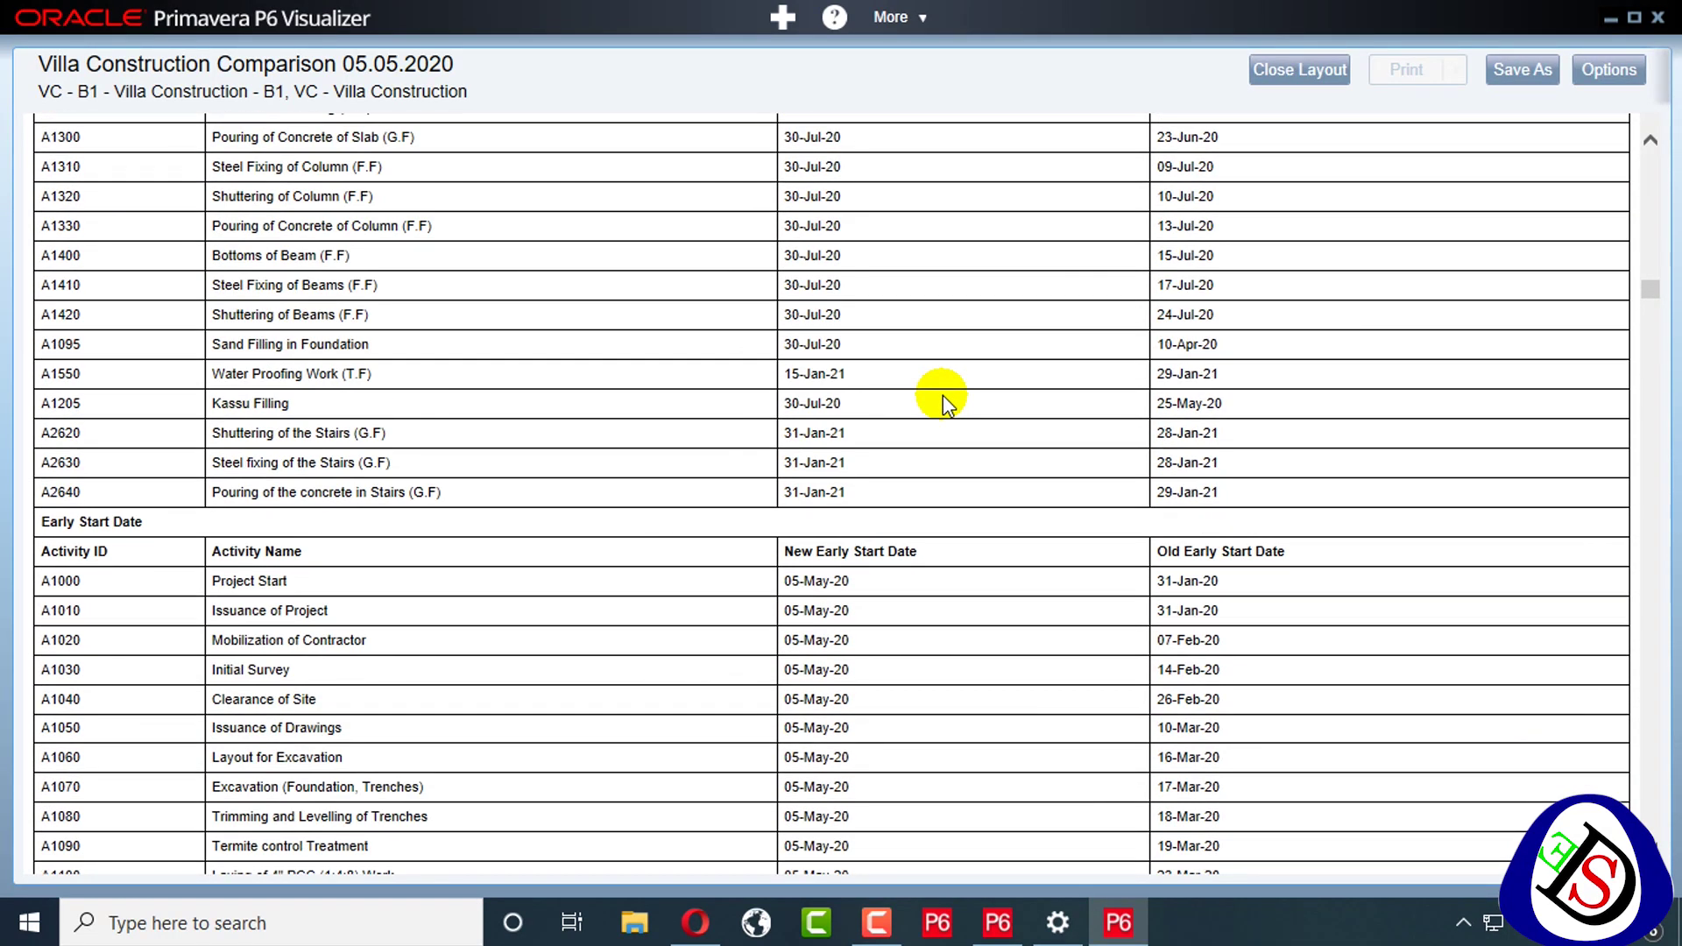
scroll(943, 396, down, 3)
Close the report layout and open the options of the existing user comparison Villa Construction Comparison 05.05.2020
click(1300, 69)
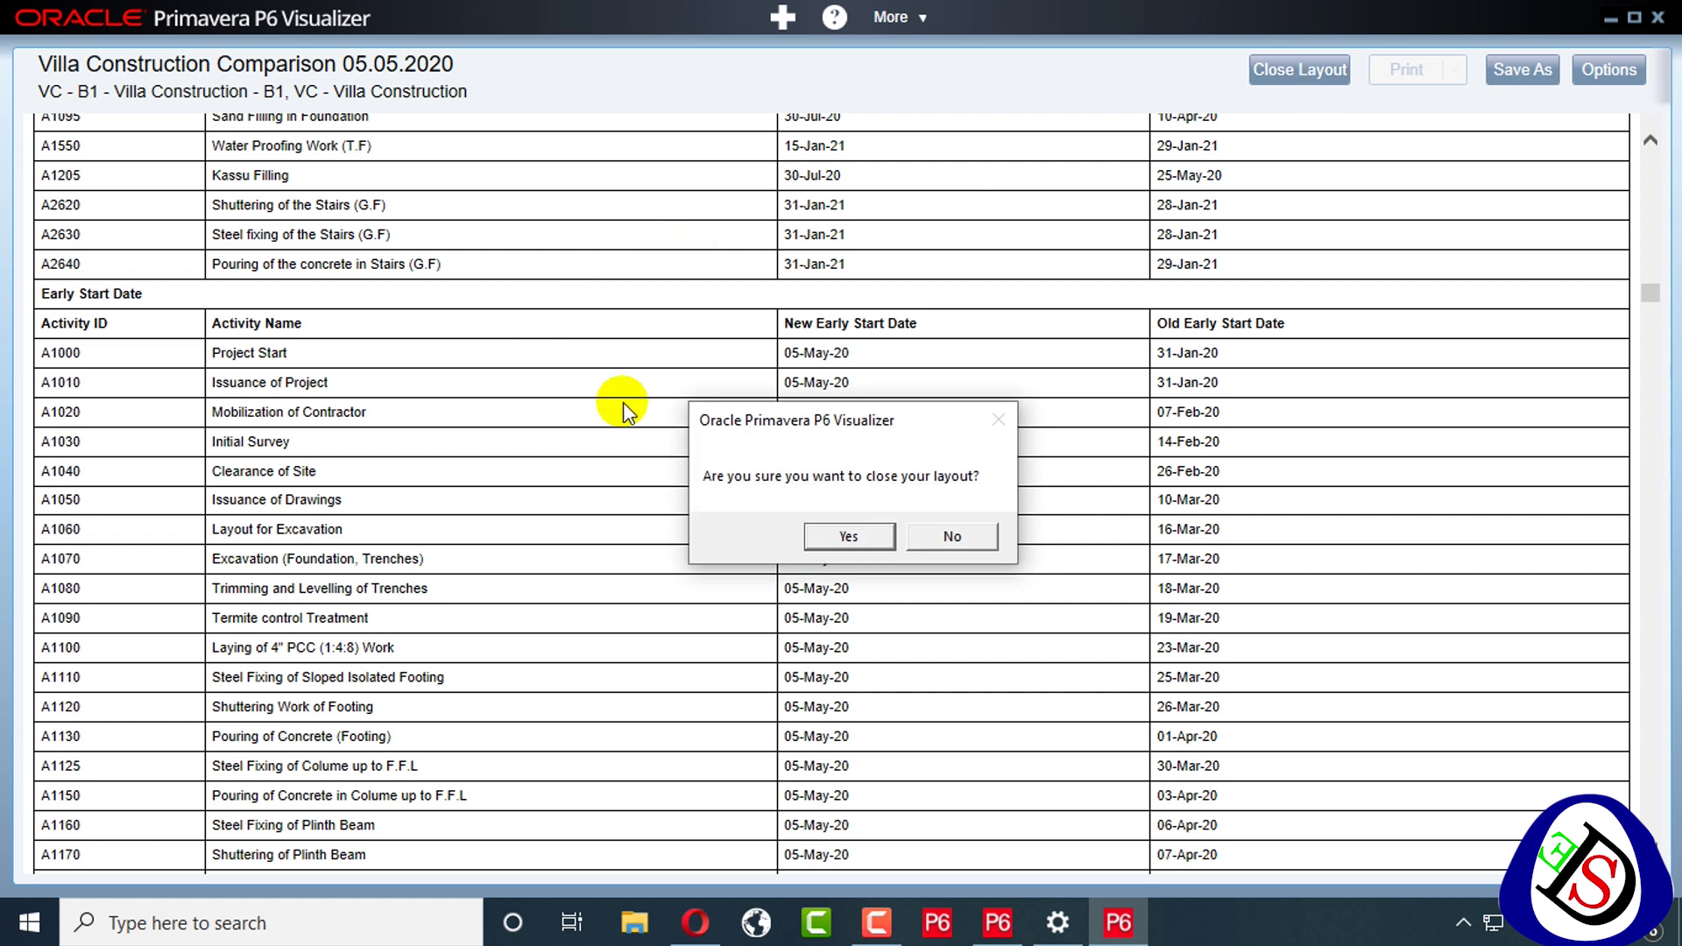
click(856, 537)
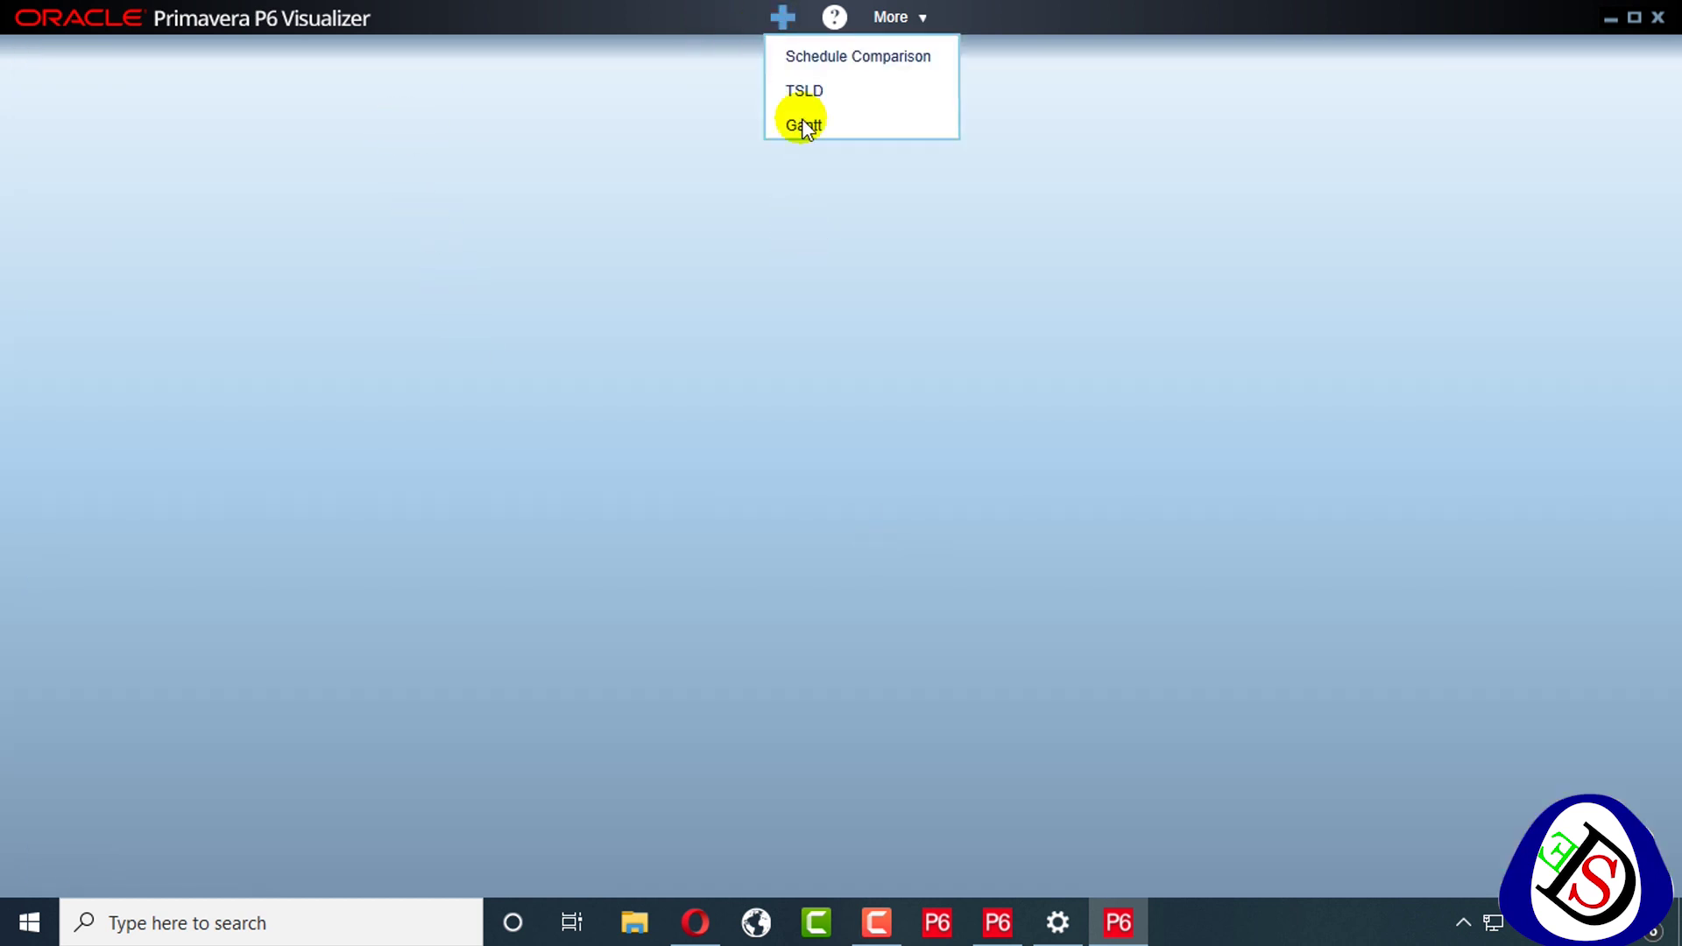
click(812, 51)
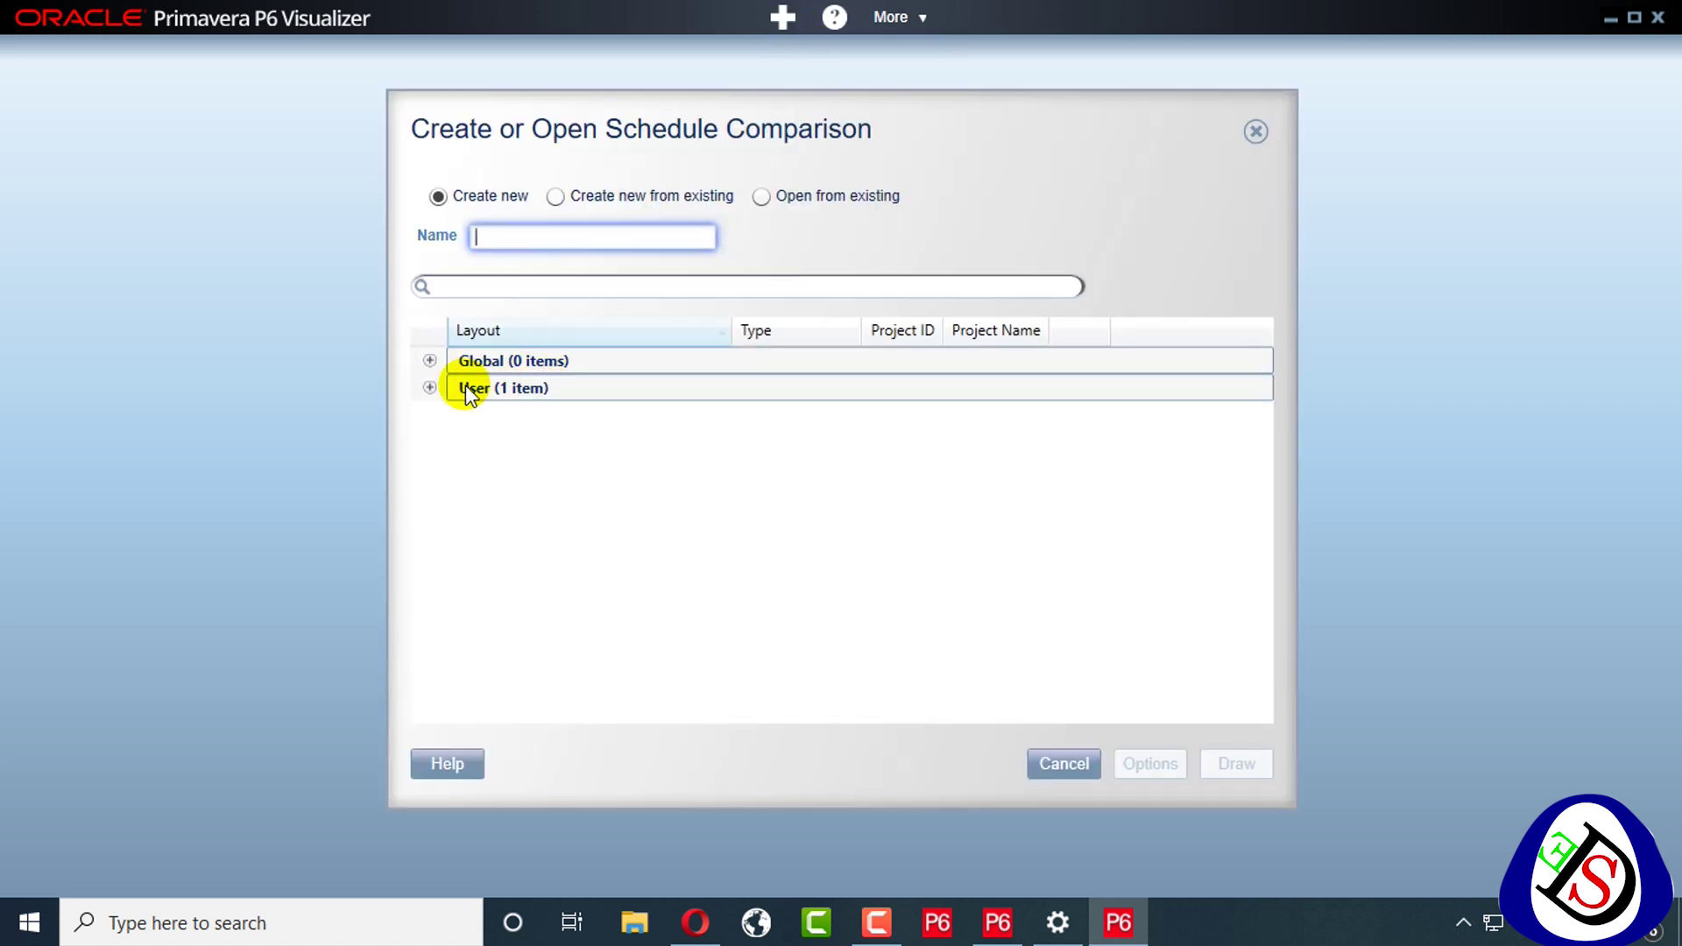
click(431, 386)
click(603, 194)
click(762, 197)
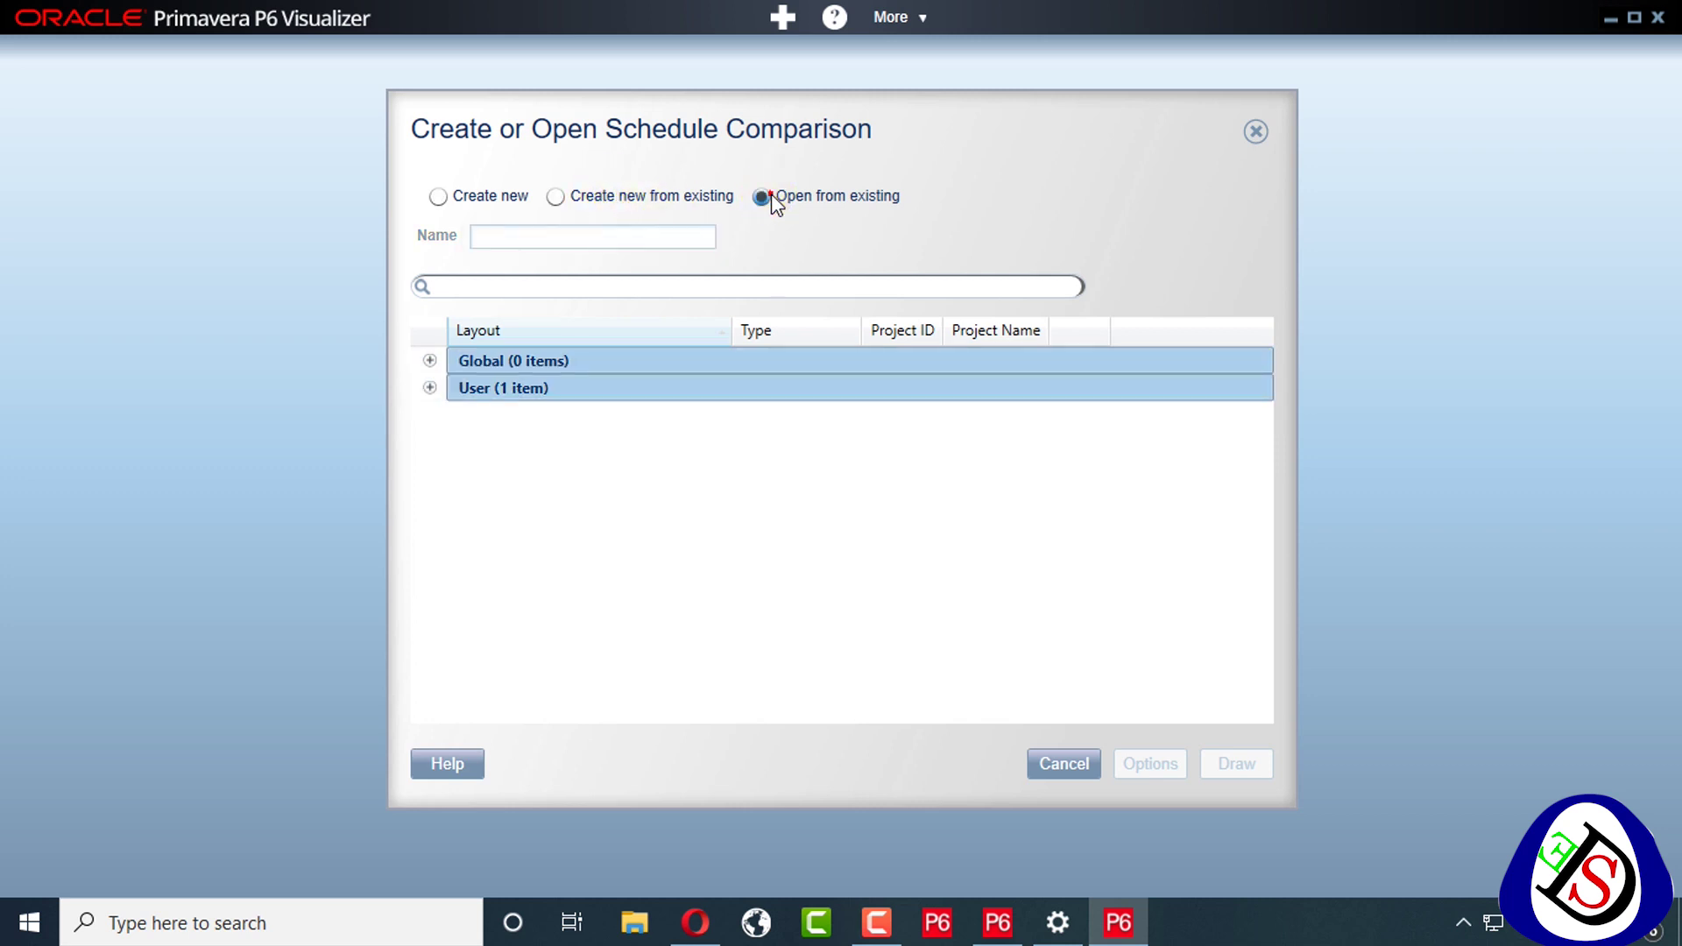
click(513, 388)
click(430, 387)
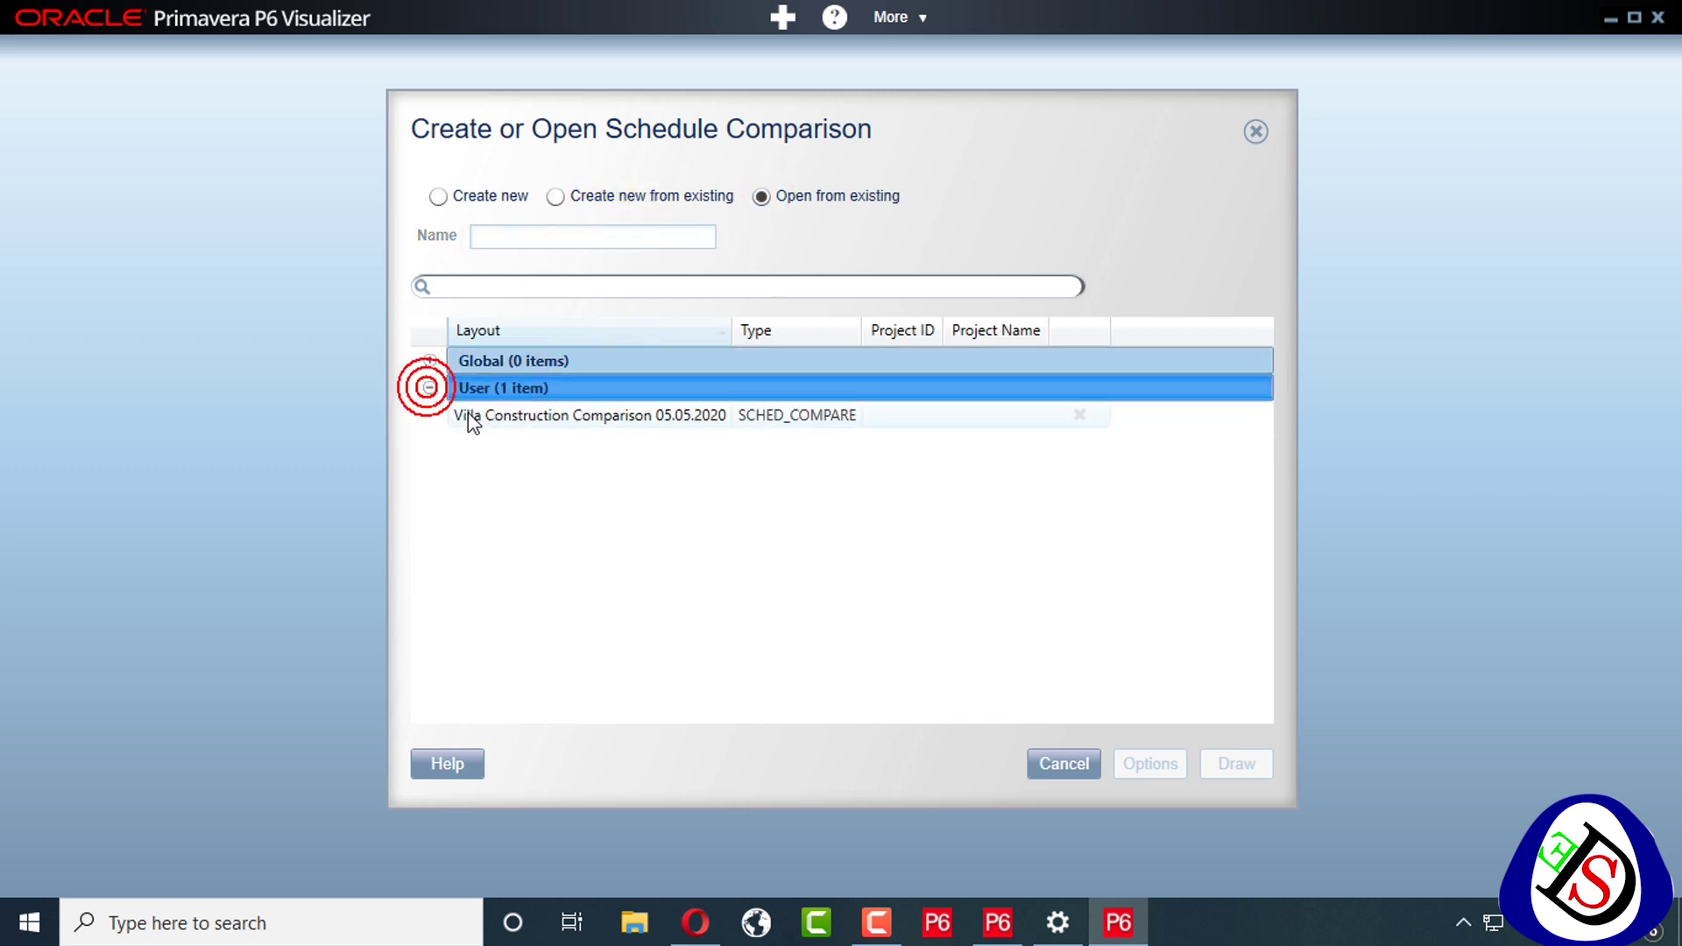
click(483, 415)
click(1168, 761)
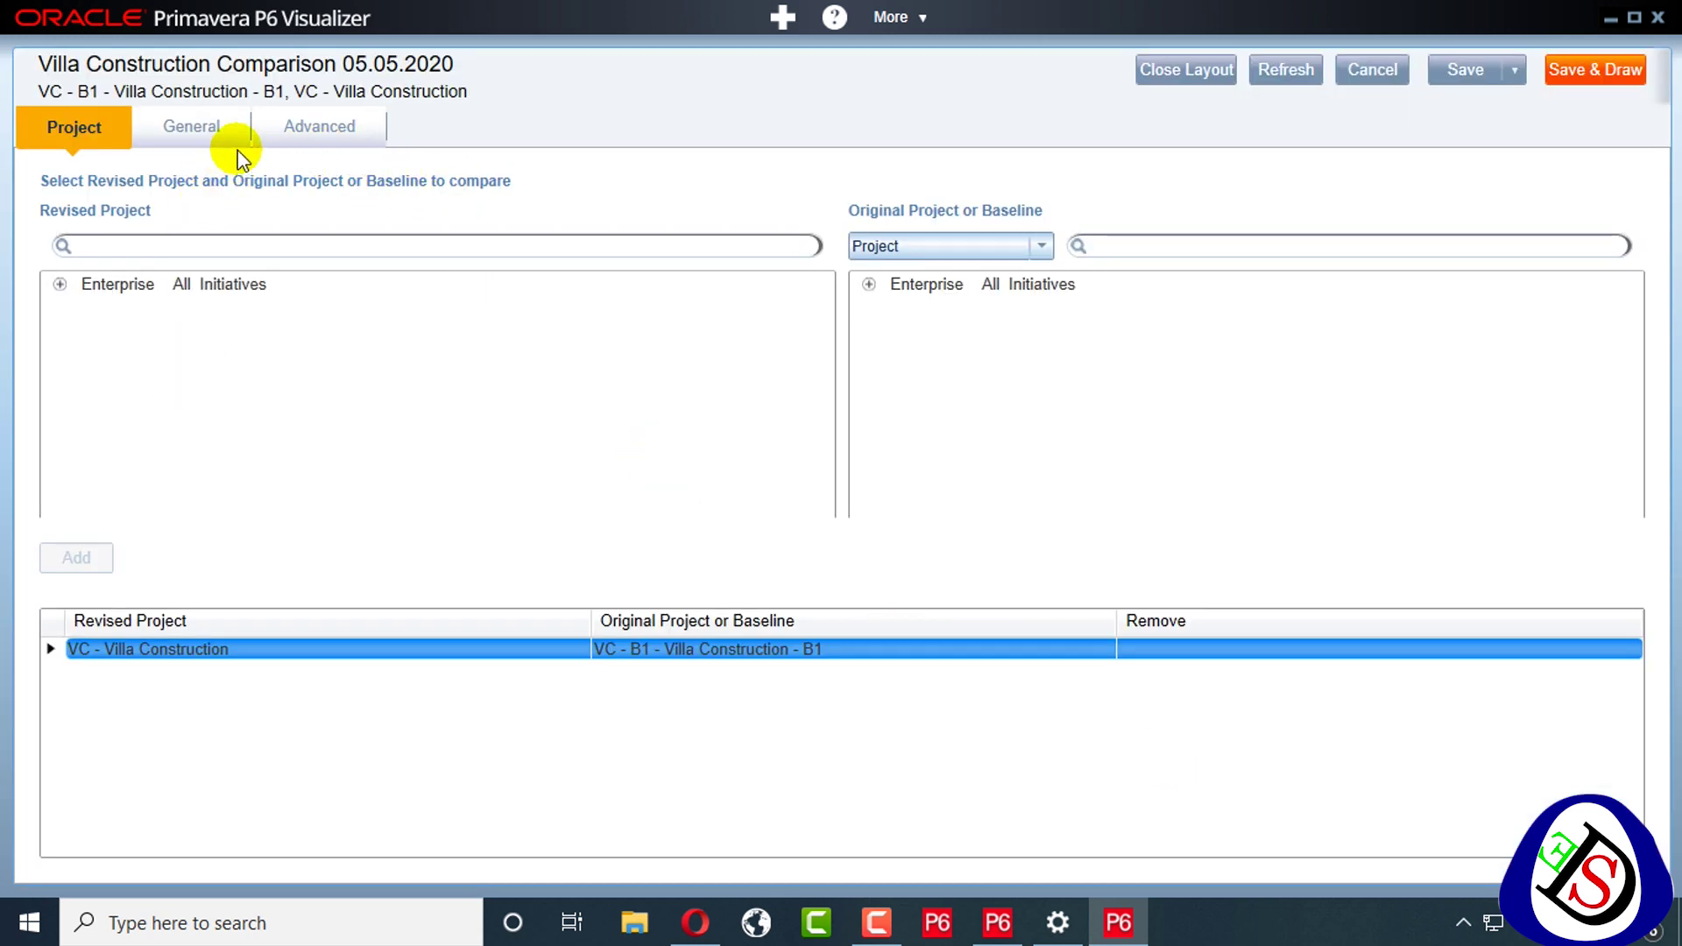
Exclude Costs, Dates, Added/deleted Expenses and Steps from the activity information to compare
click(218, 118)
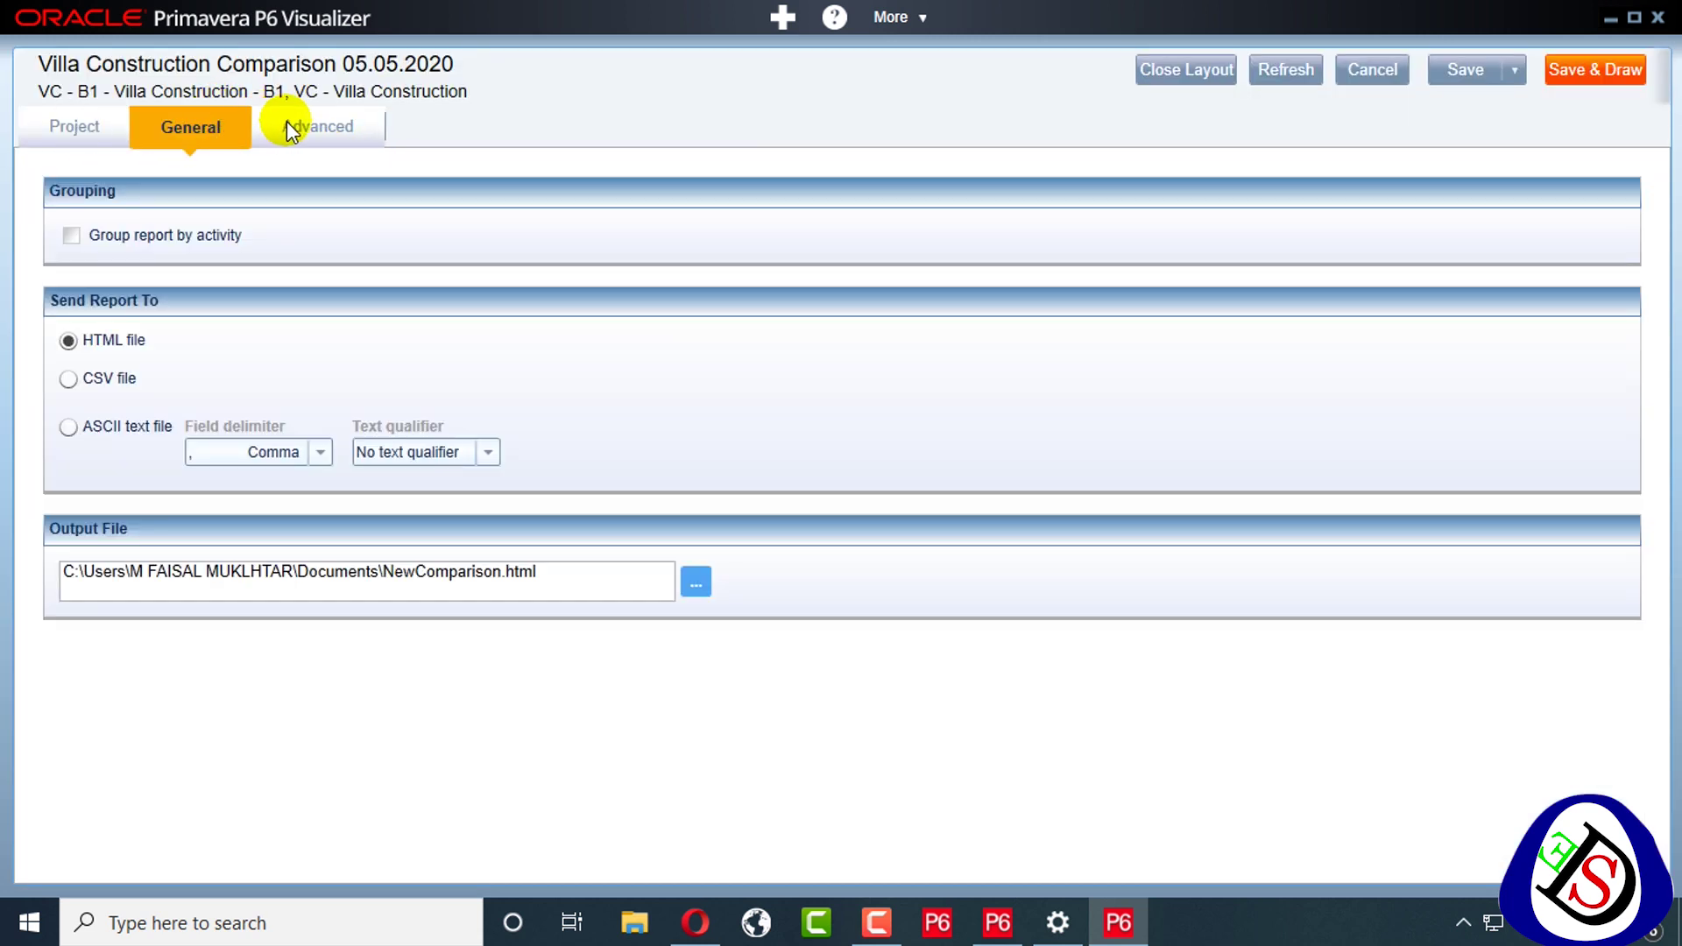
click(292, 128)
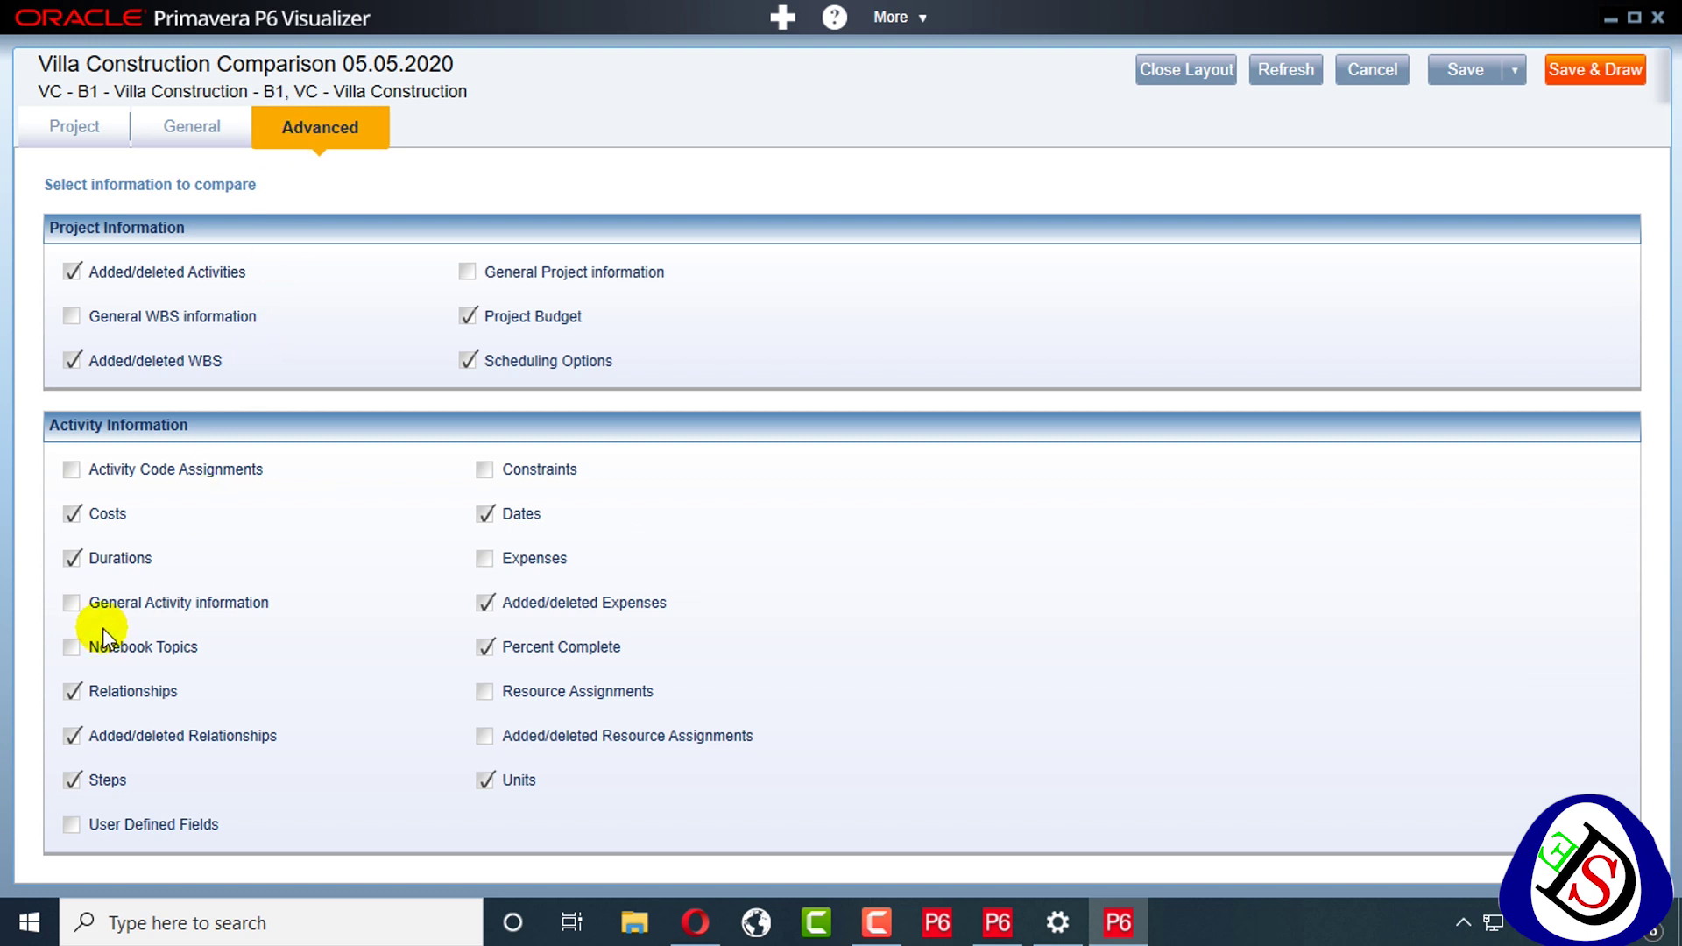
click(106, 515)
click(529, 522)
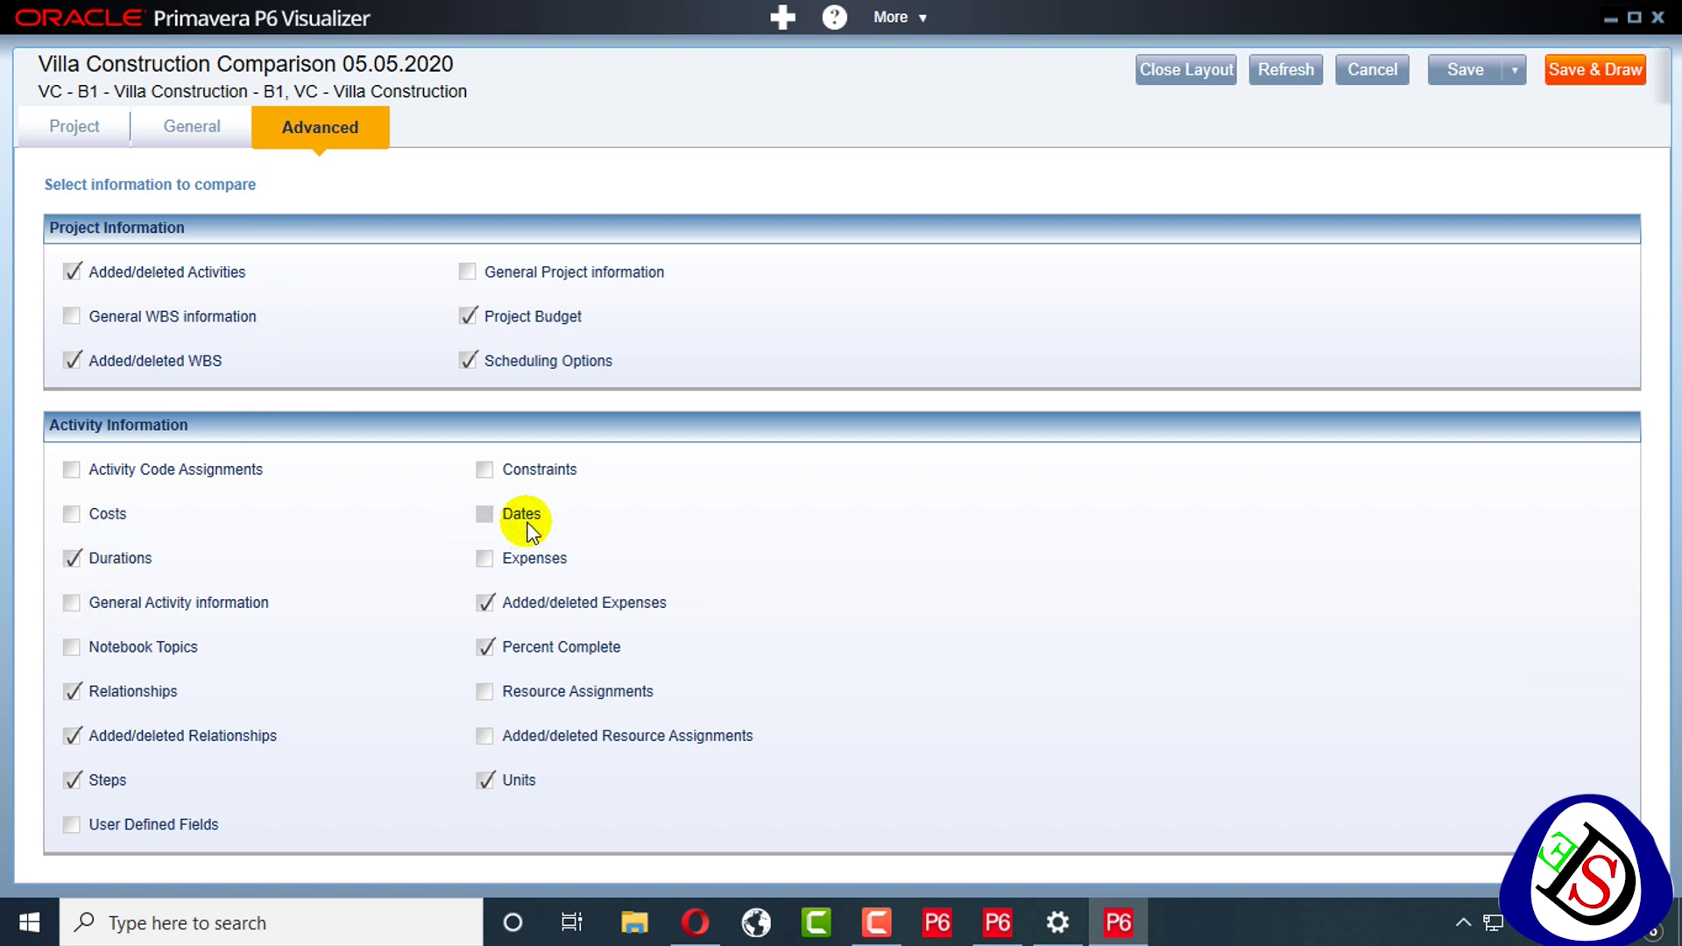
click(539, 603)
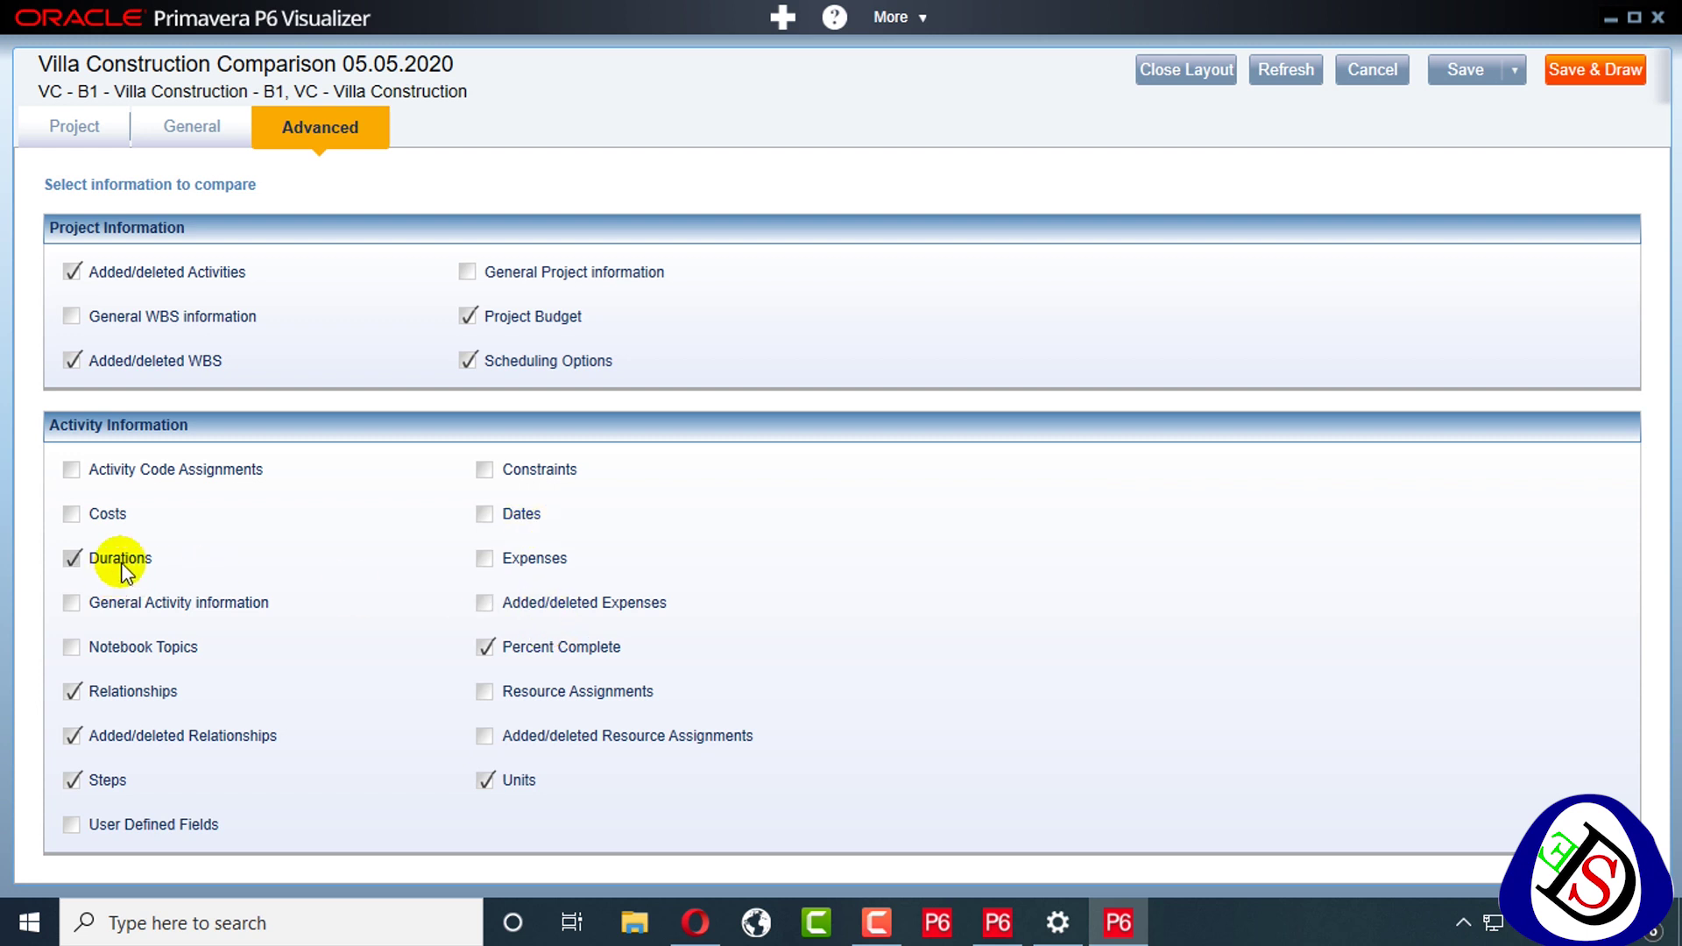
click(98, 781)
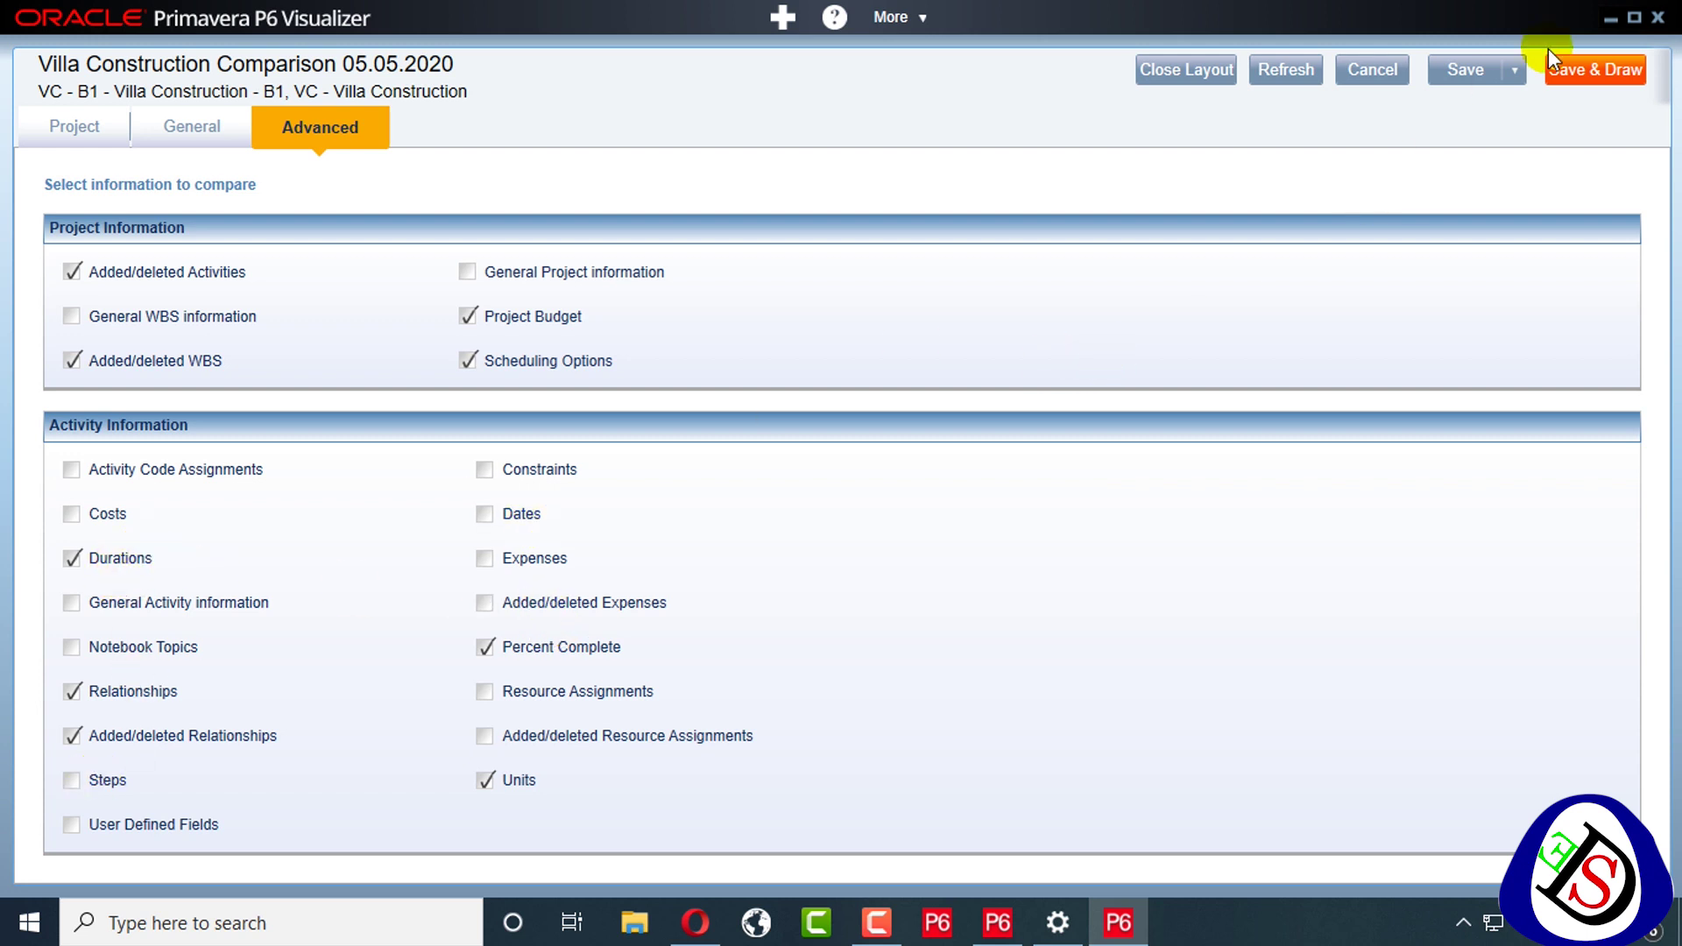
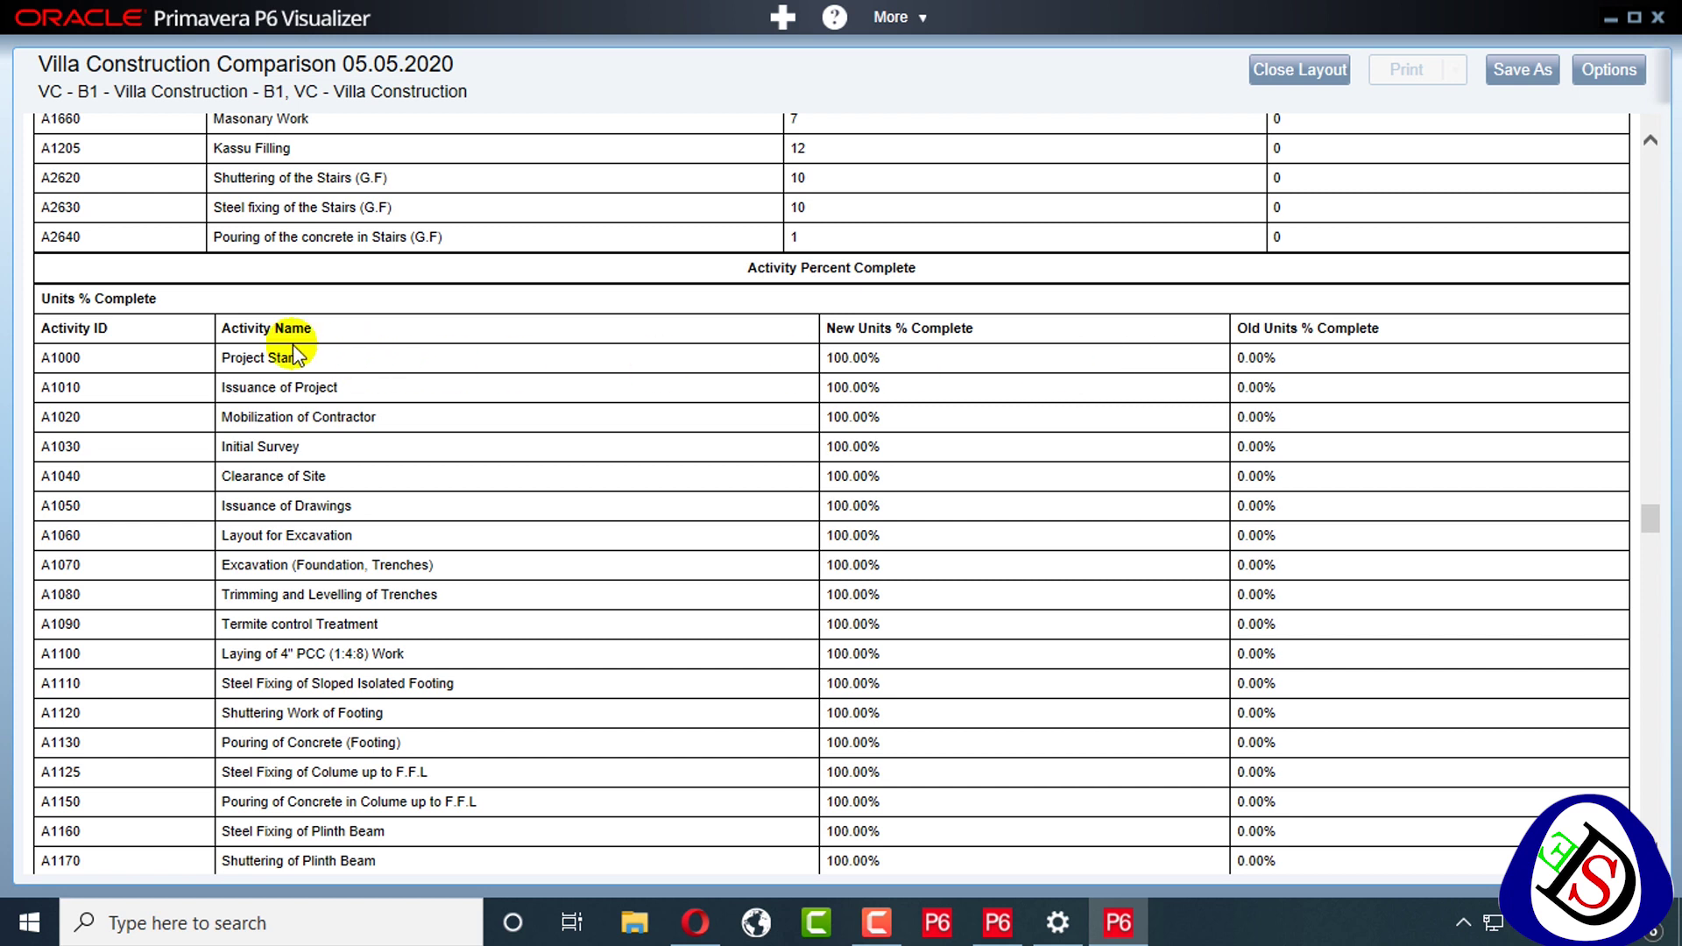
Examine the new and old units, physical and duration percent complete per activity in the redrawn report
scroll(763, 421, down, 1)
scroll(880, 401, up, 2)
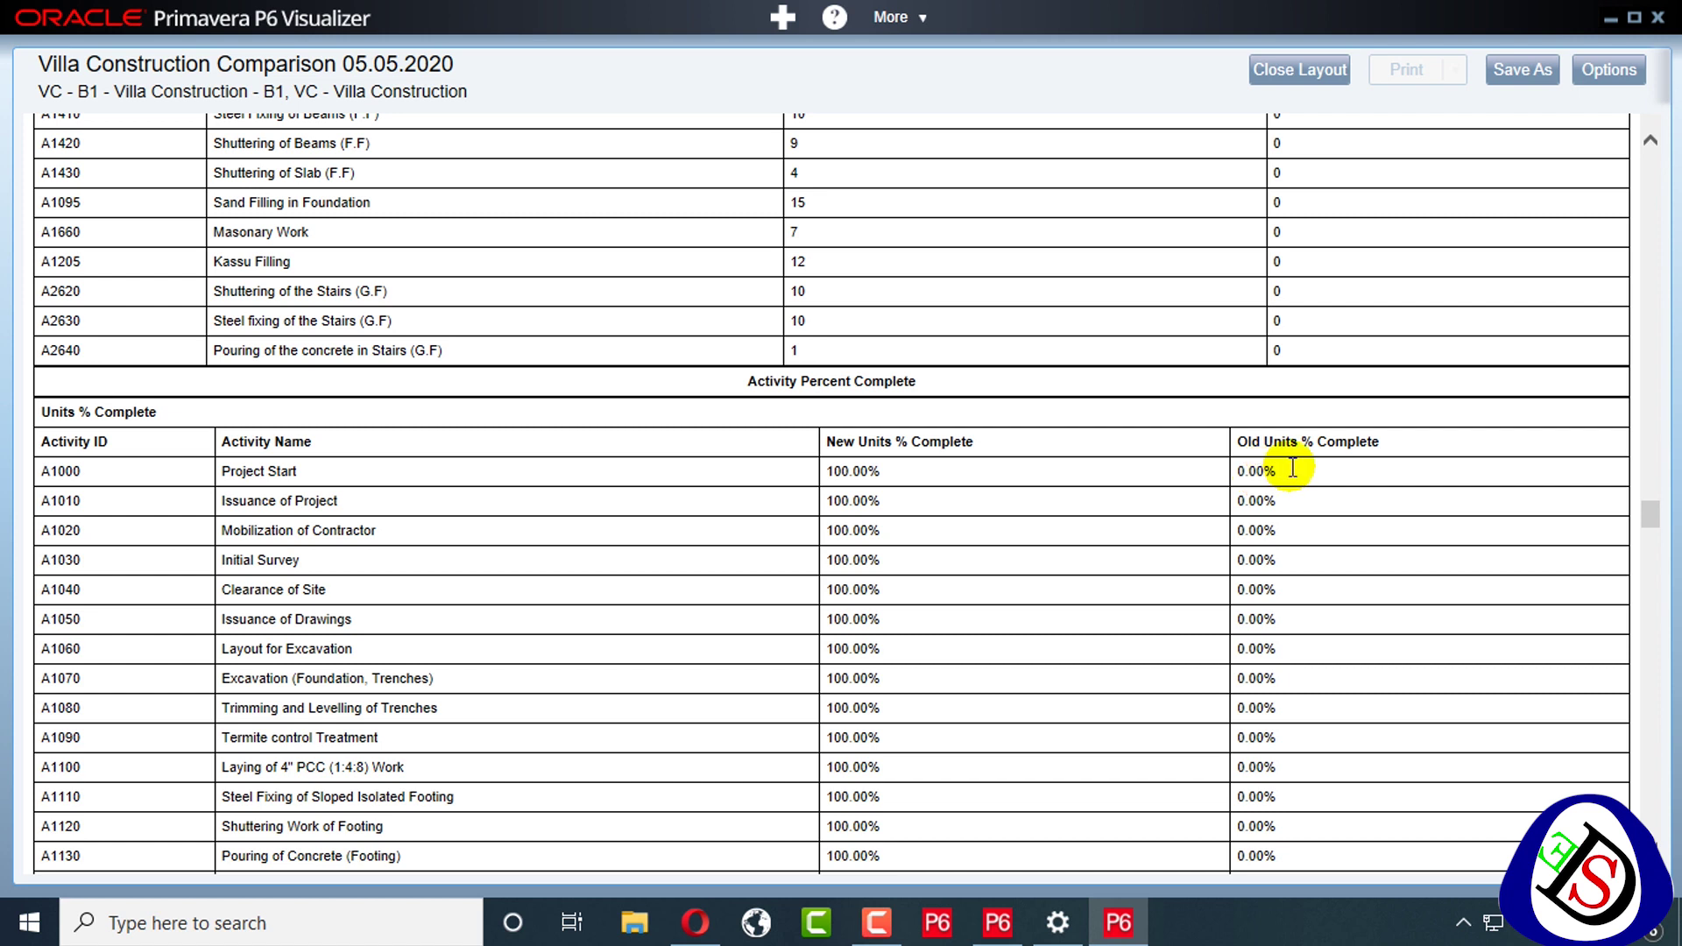
scroll(981, 559, down, 3)
scroll(982, 559, down, 20)
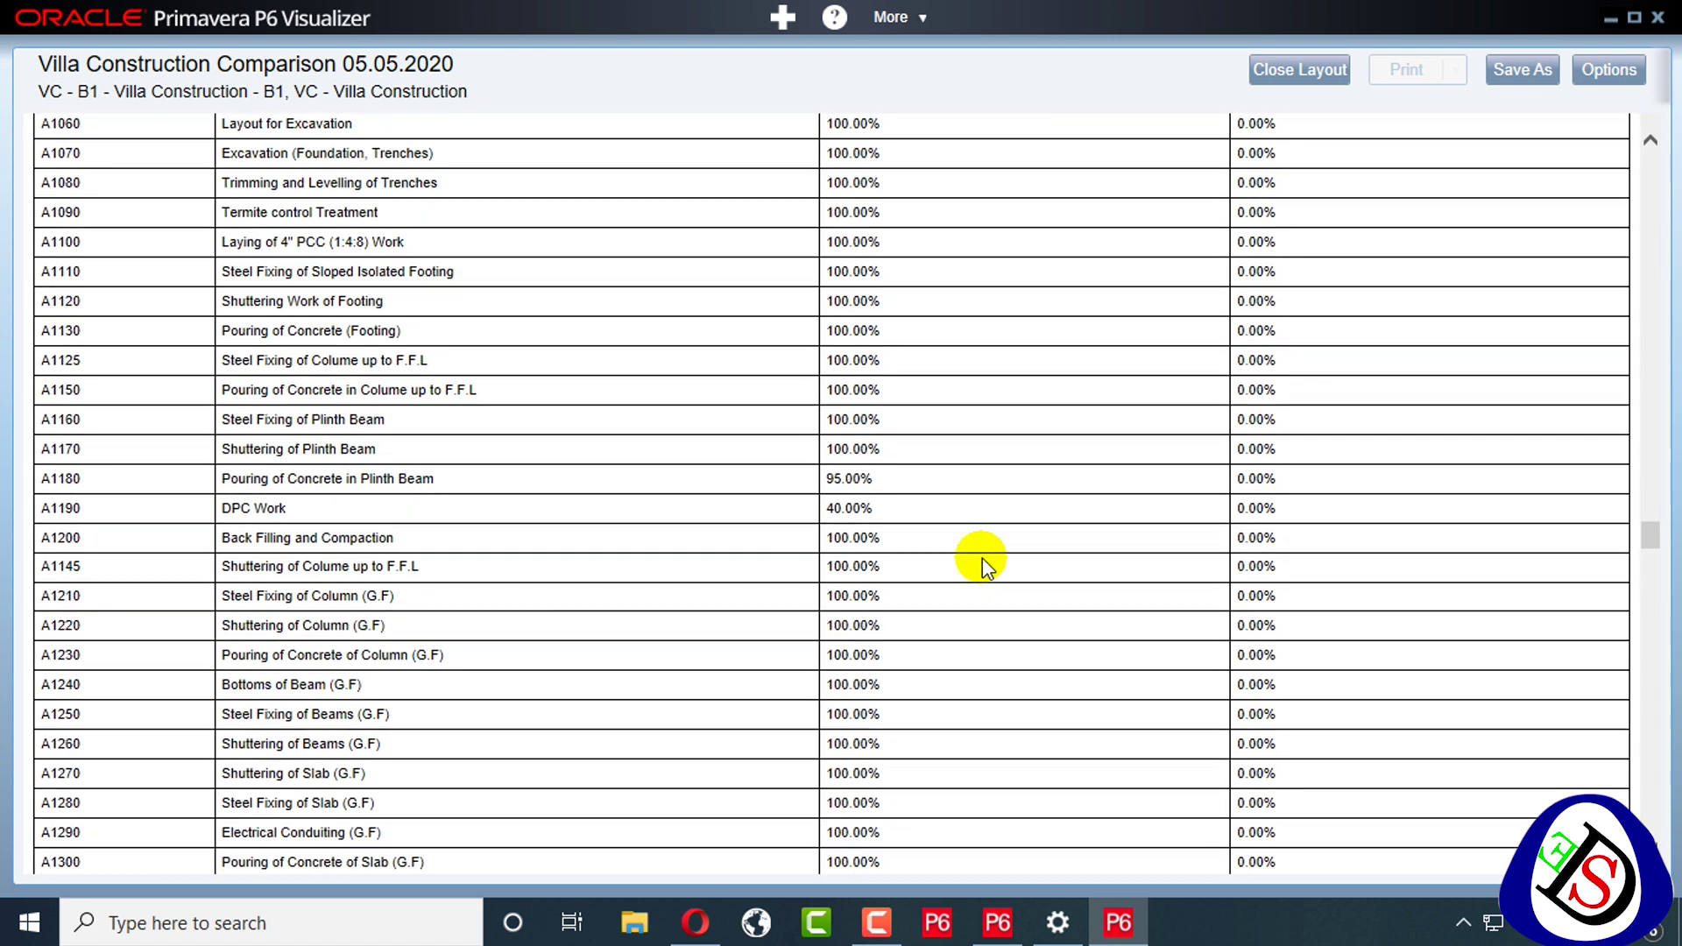
scroll(981, 559, up, 5)
scroll(981, 560, up, 2)
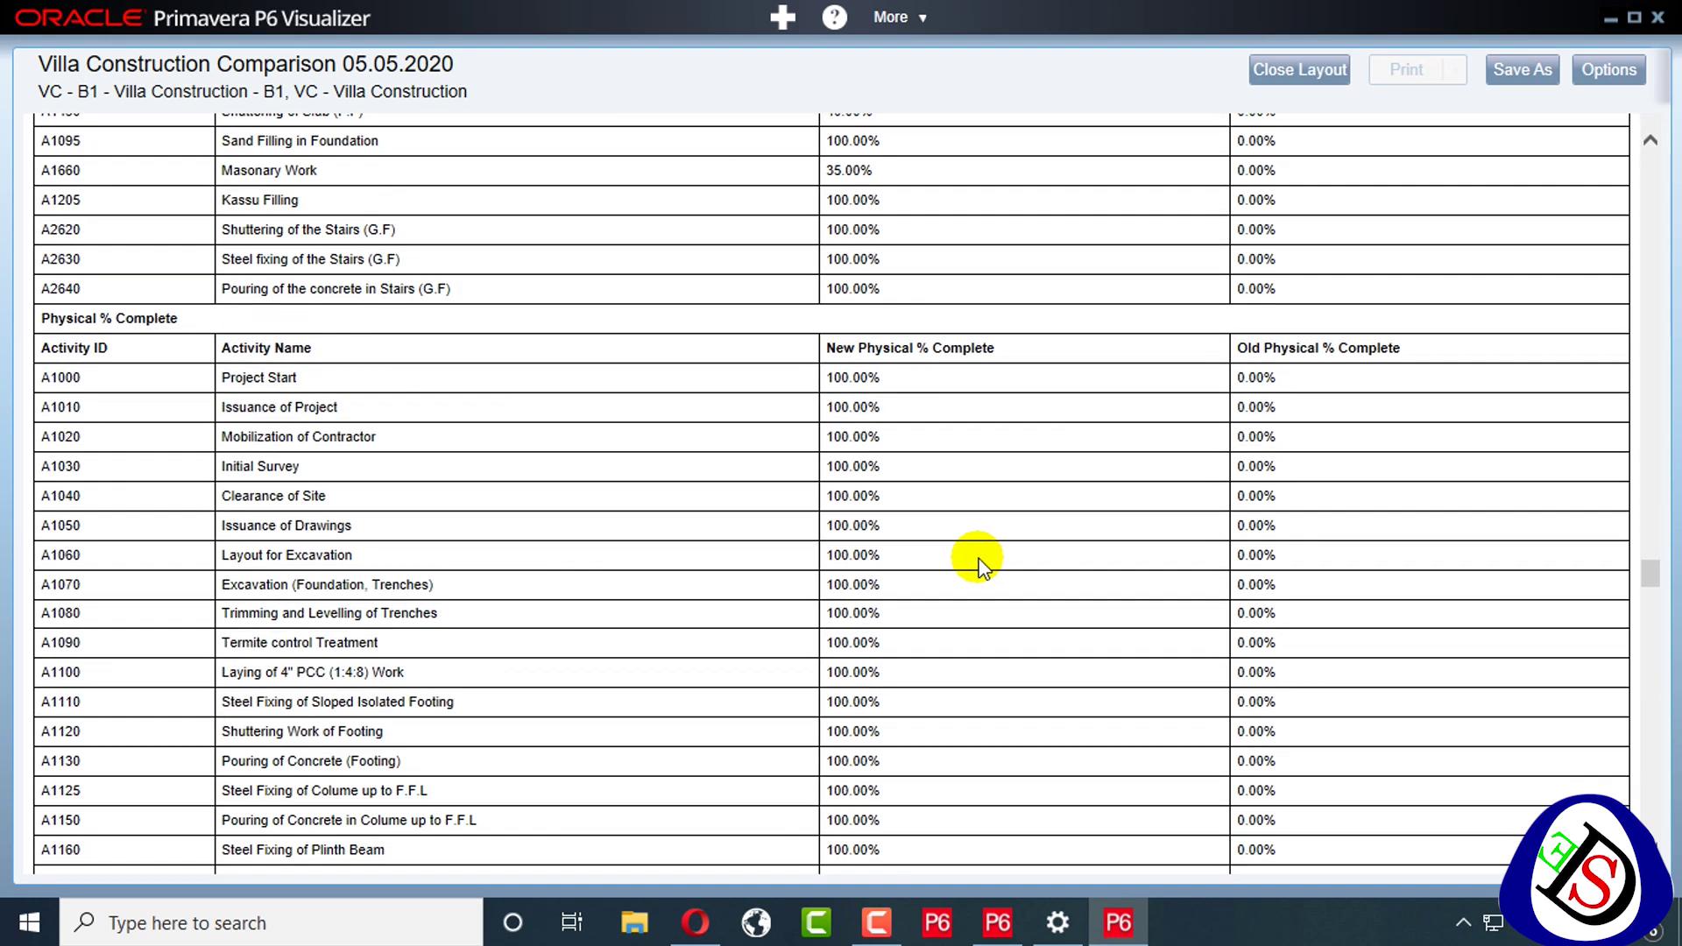
scroll(226, 481, down, 3)
scroll(213, 498, up, 3)
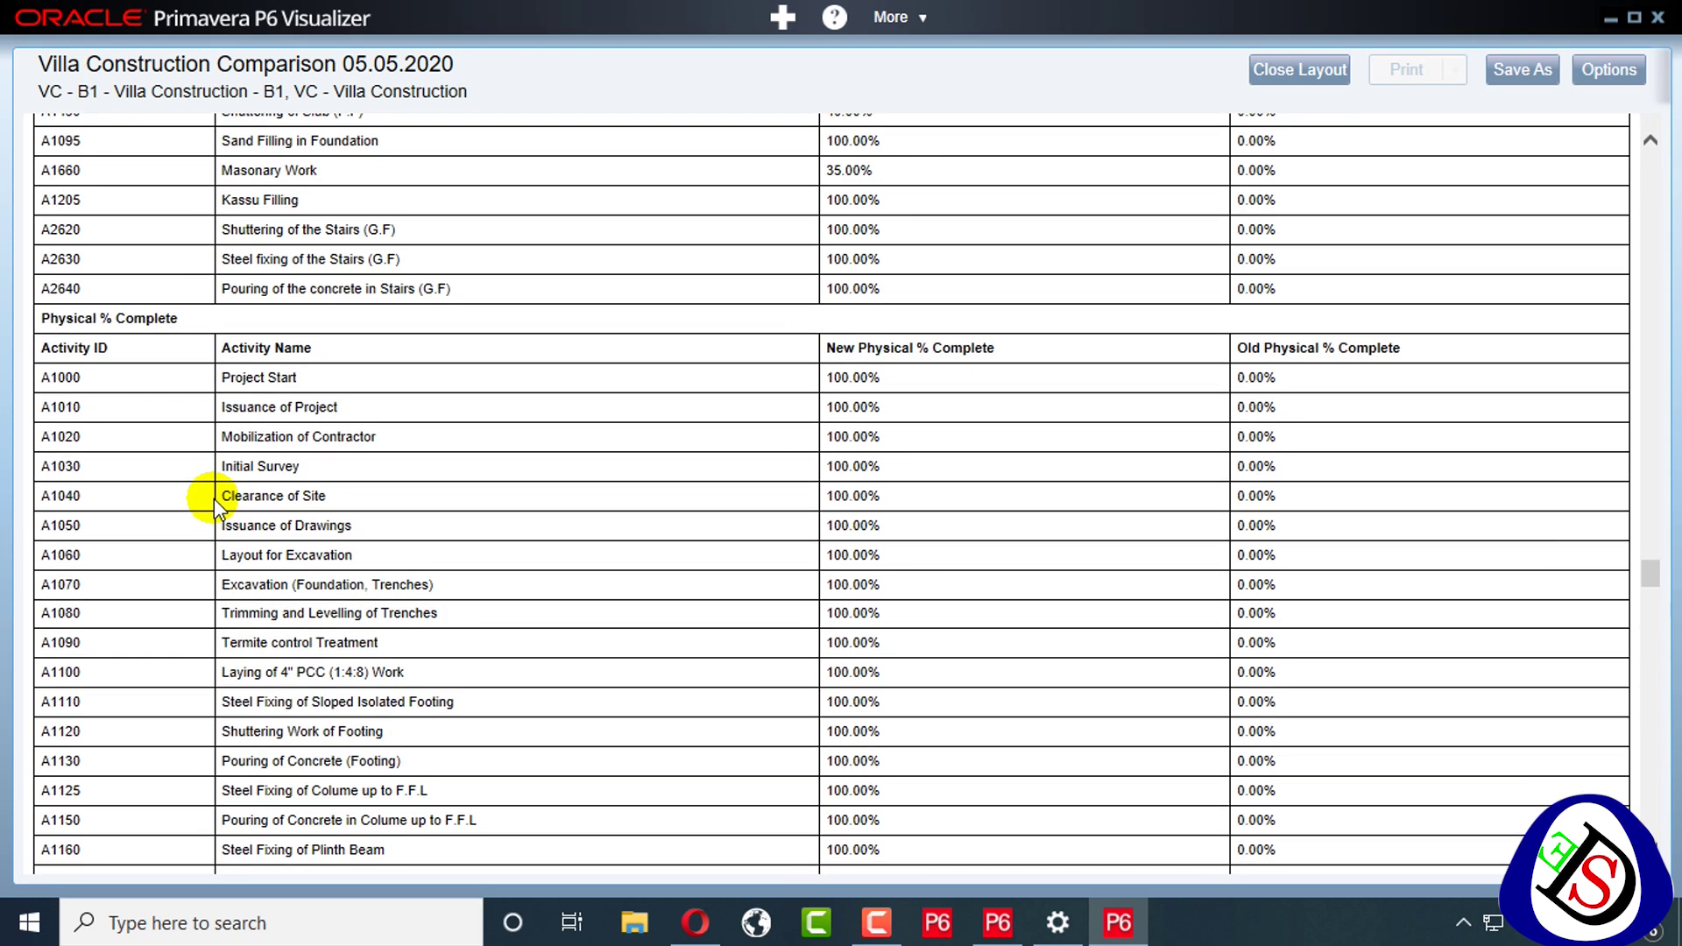
scroll(214, 498, down, 10)
scroll(214, 498, up, 3)
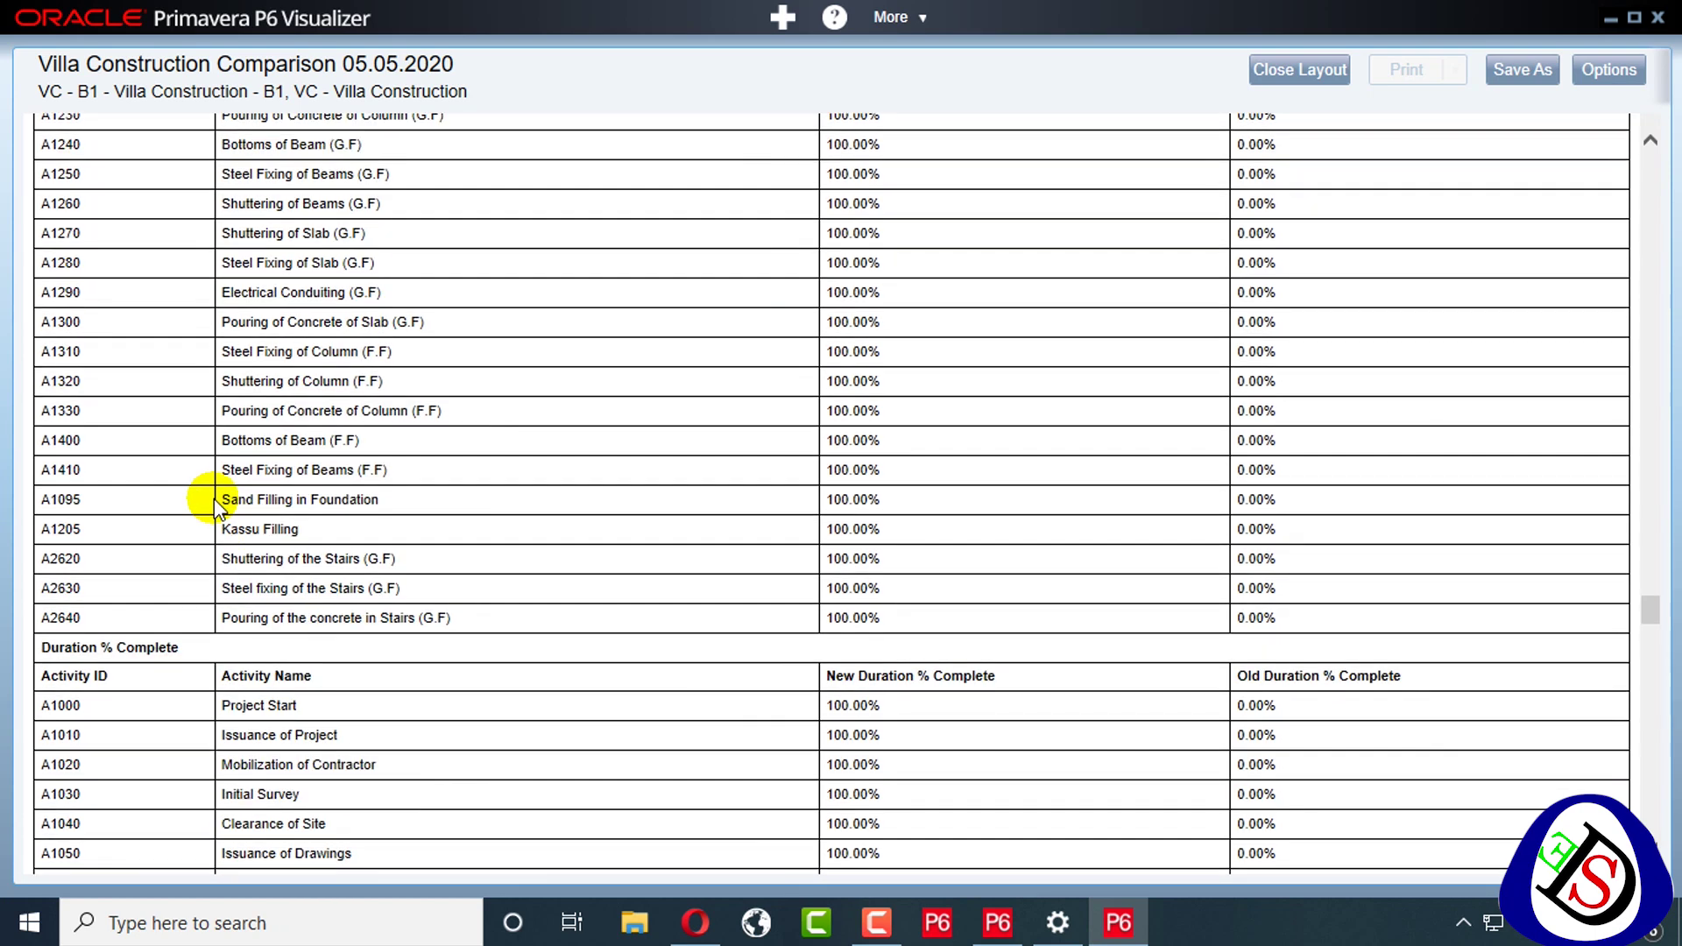
scroll(213, 497, down, 12)
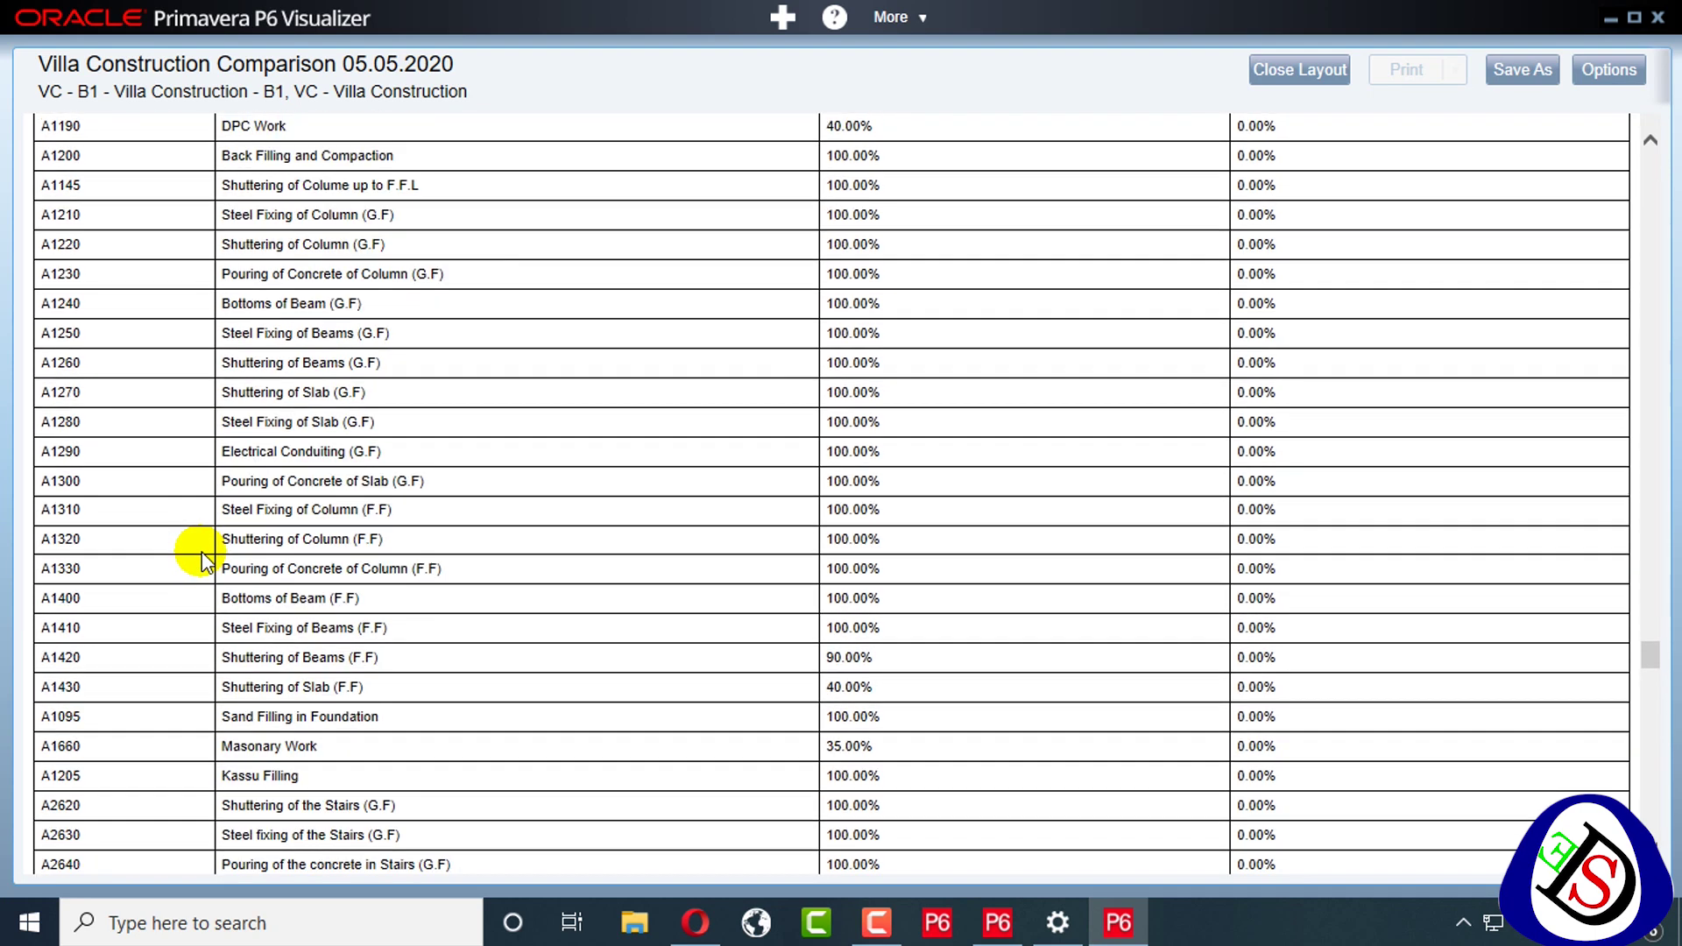
Examine the new and old labor and nonlabor units per activity, including the at-completion labor units
scroll(201, 552, down, 7)
scroll(202, 559, down, 20)
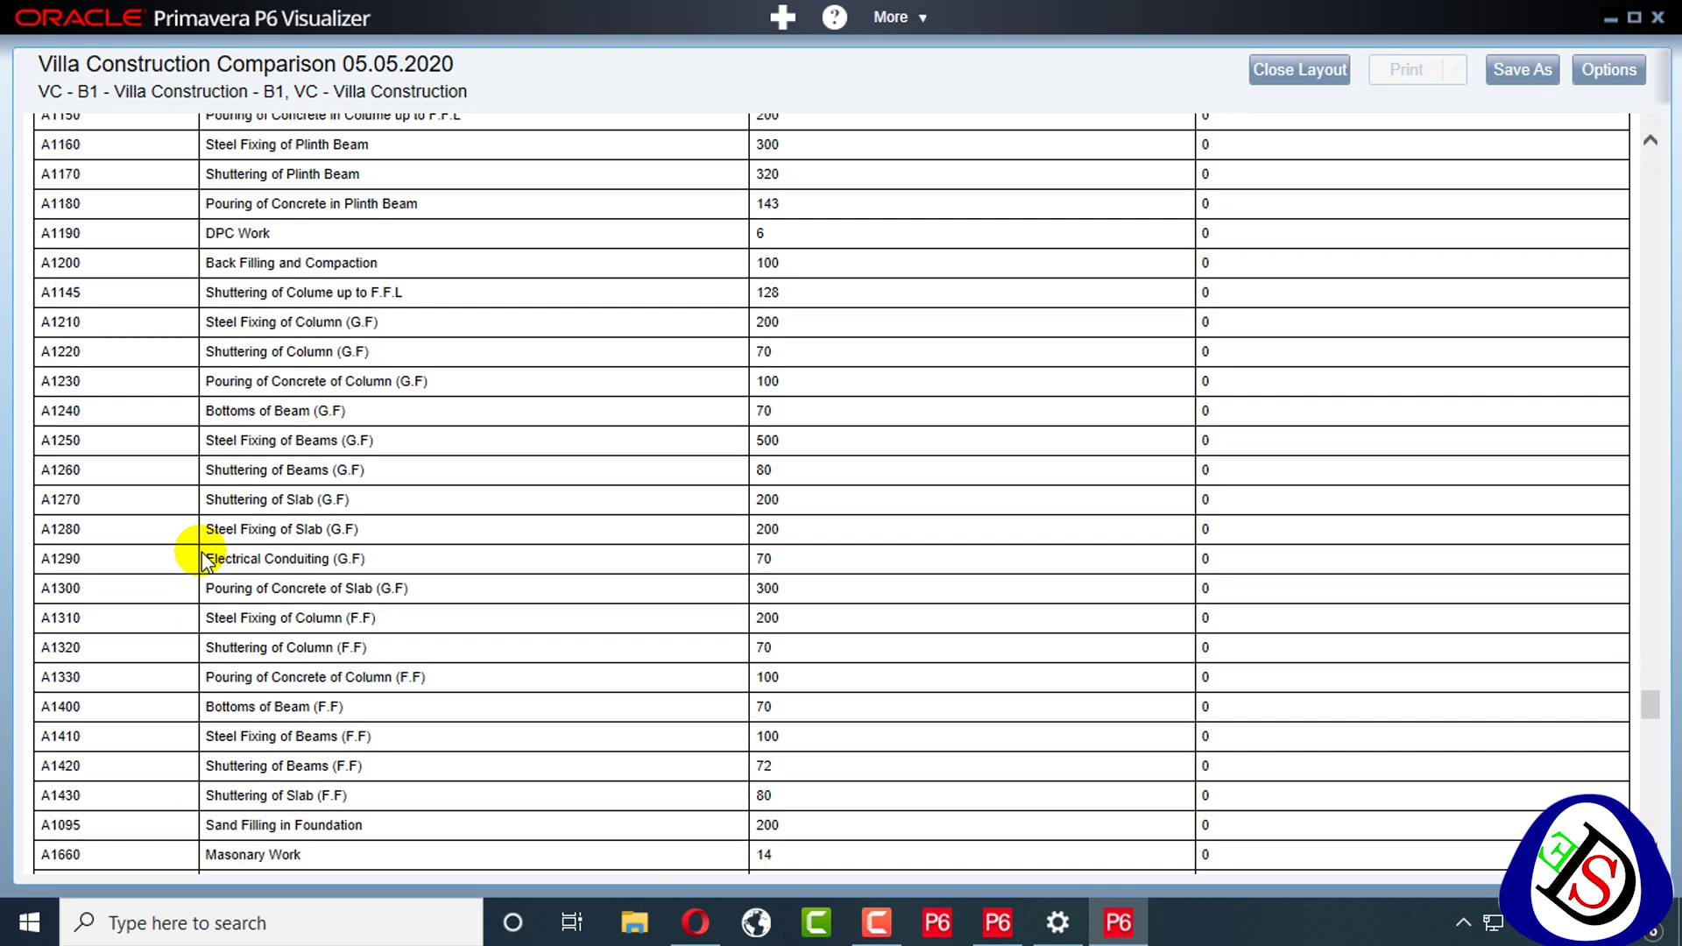
scroll(201, 552, up, 13)
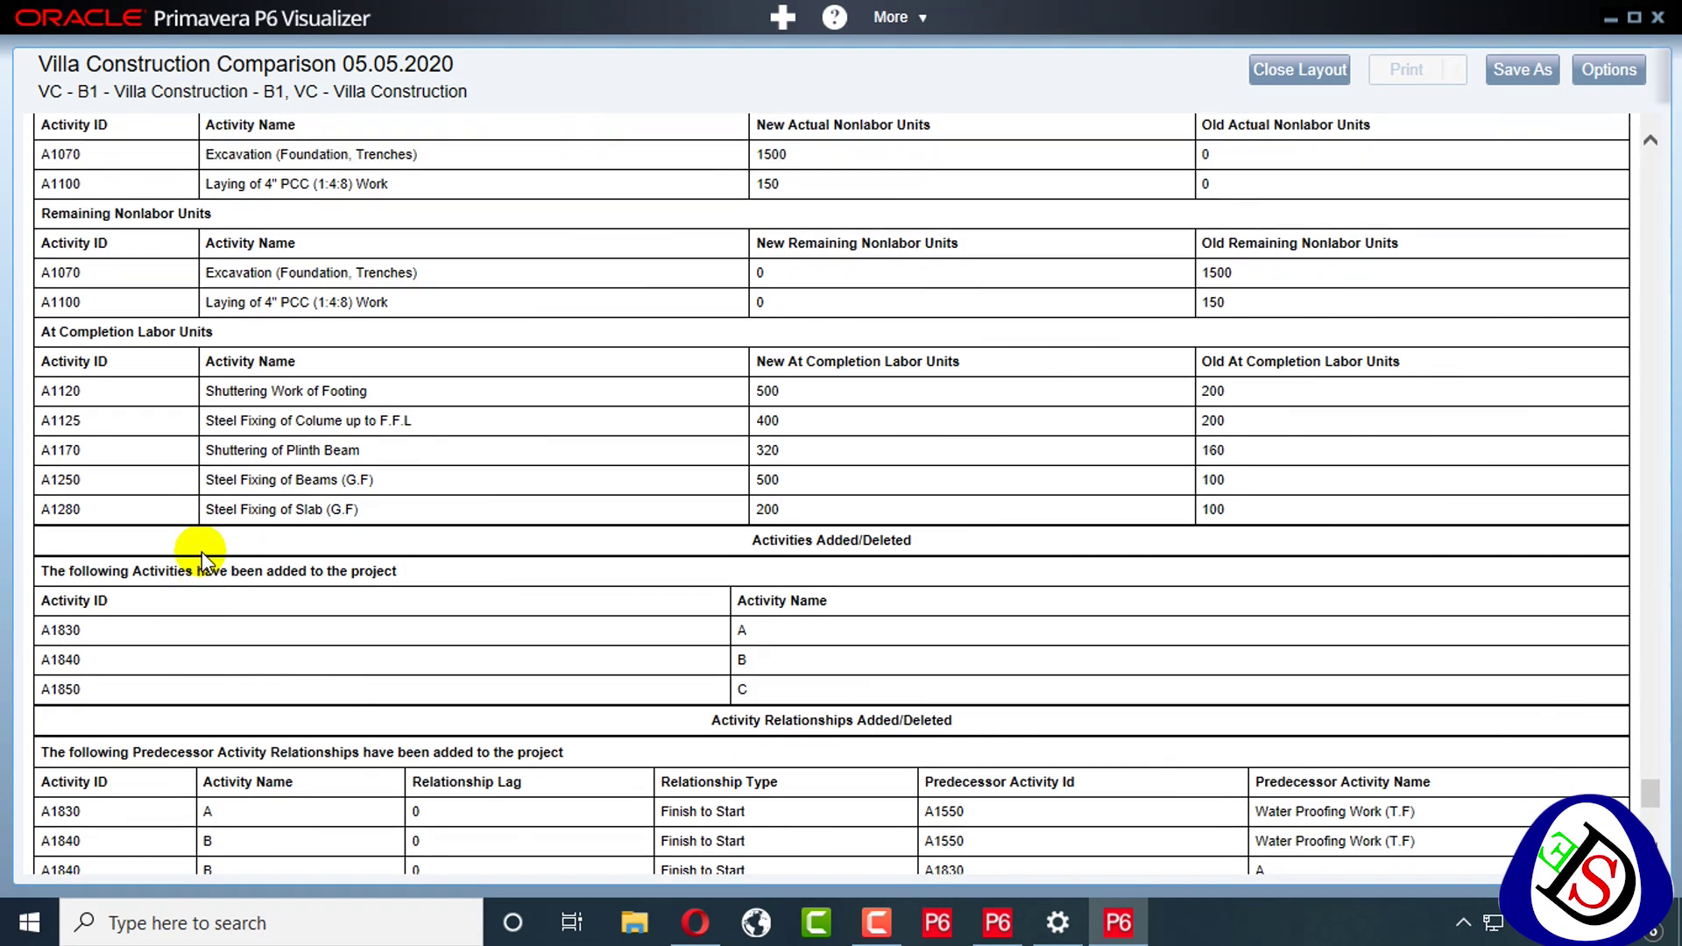
scroll(114, 570, down, 2)
scroll(118, 585, down, 3)
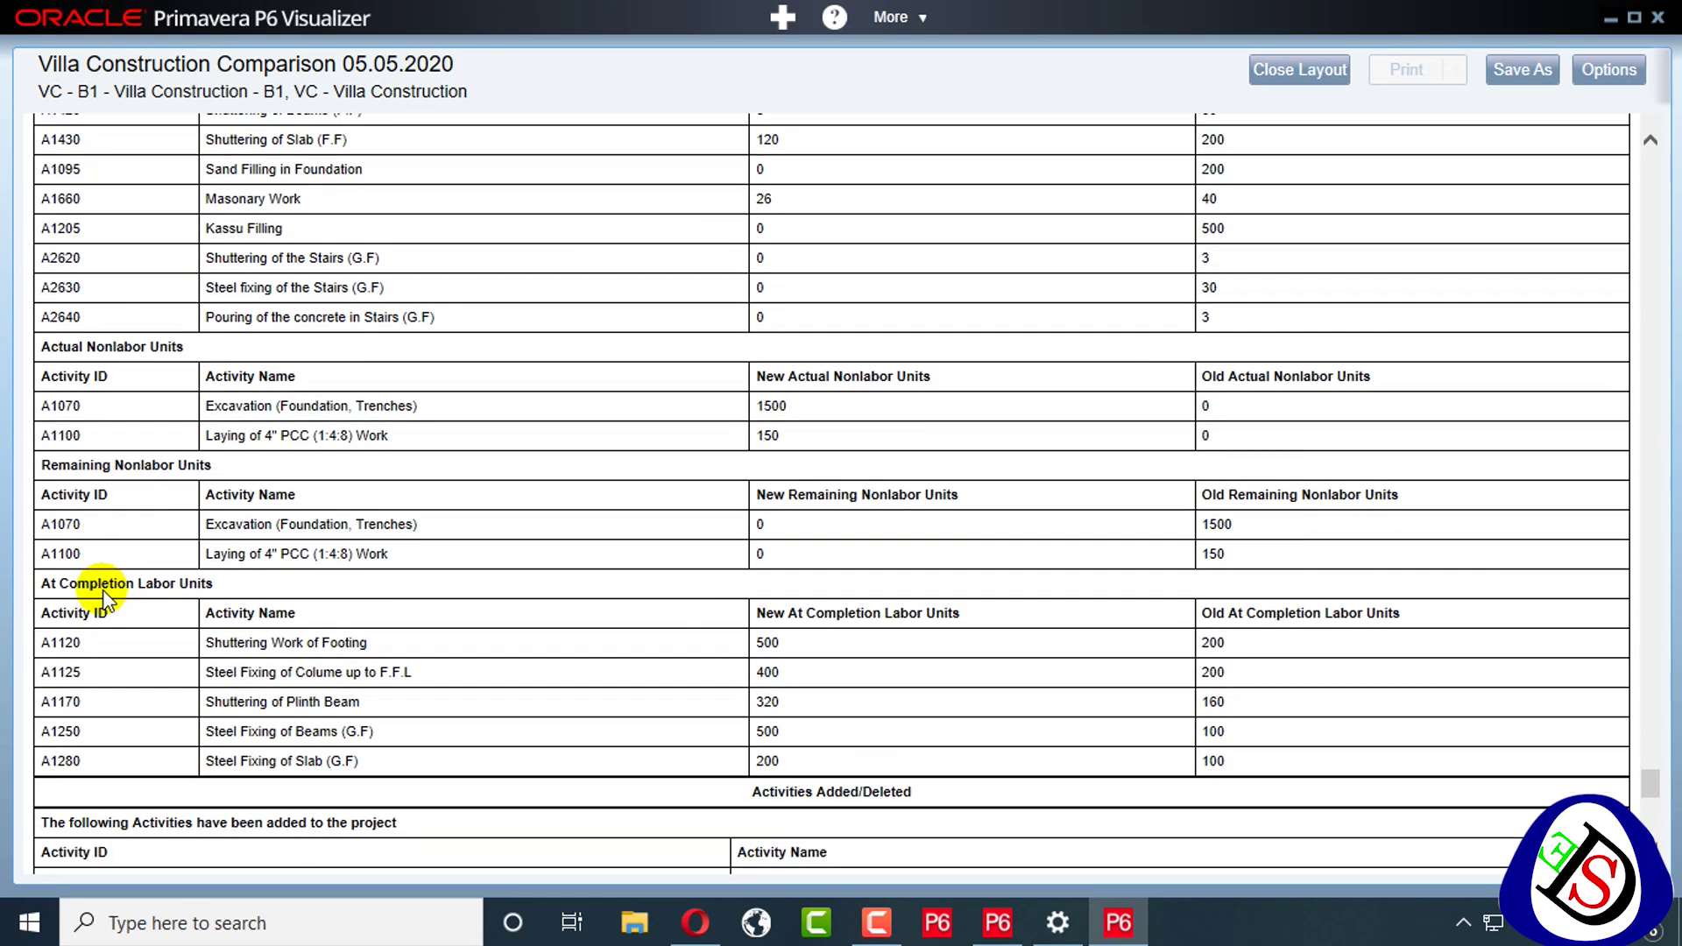
scroll(167, 460, down, 2)
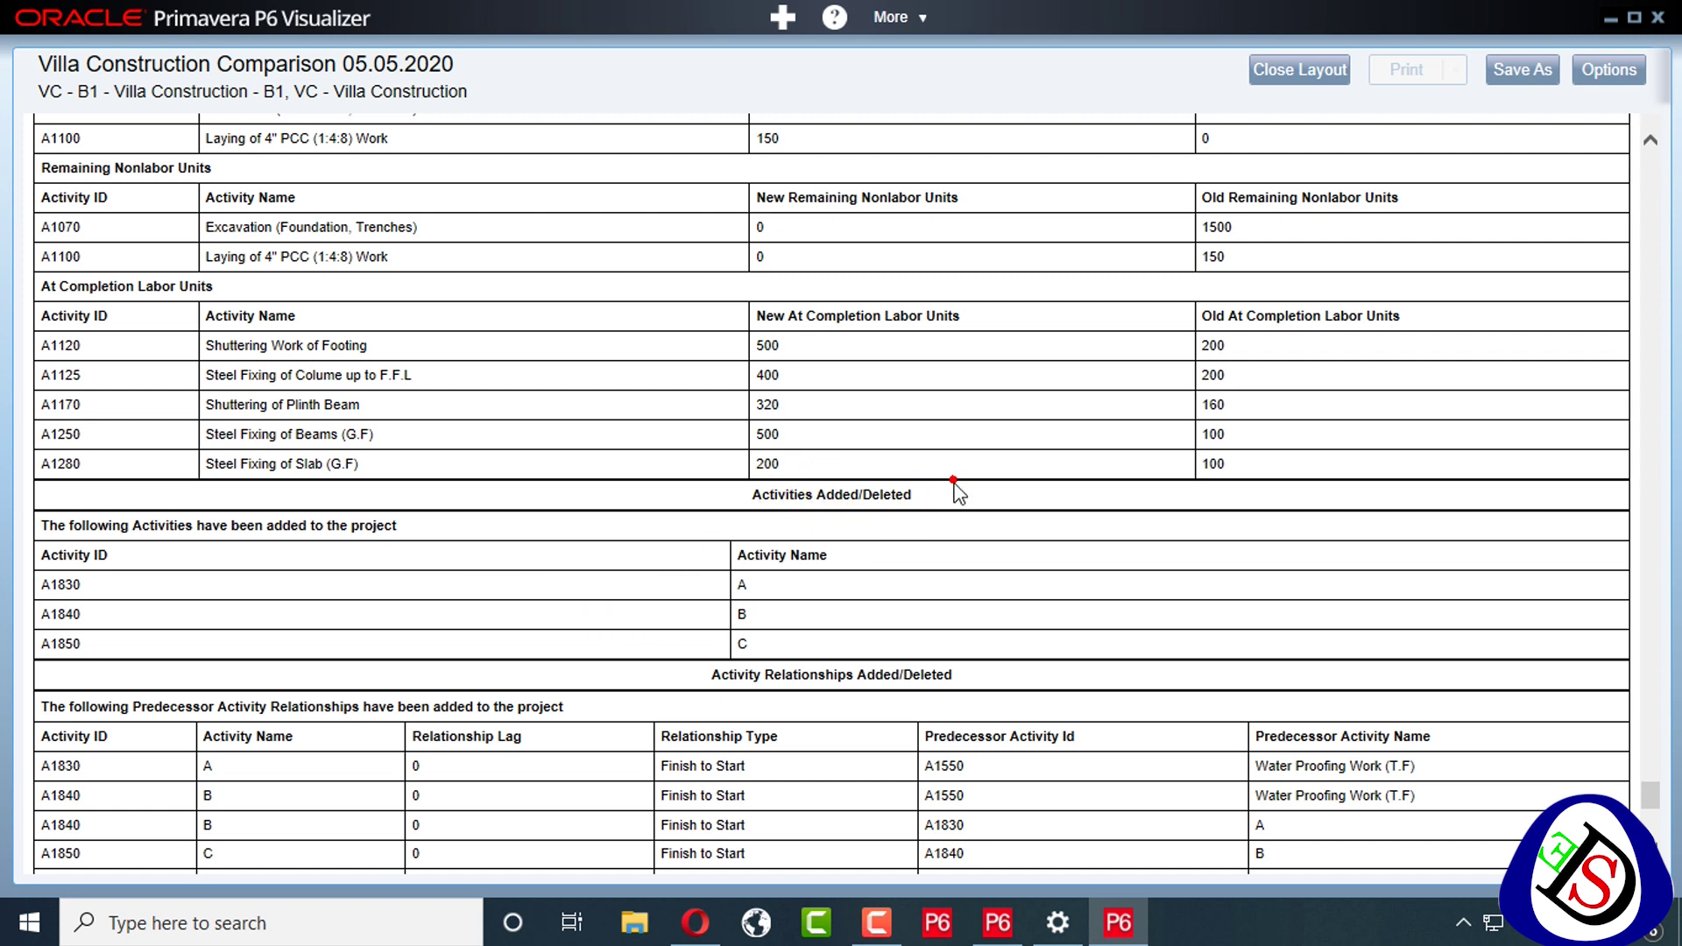
Examine the activities and predecessor relationships reported as added to the project
double_click(954, 494)
click(833, 595)
scroll(359, 610, down, 5)
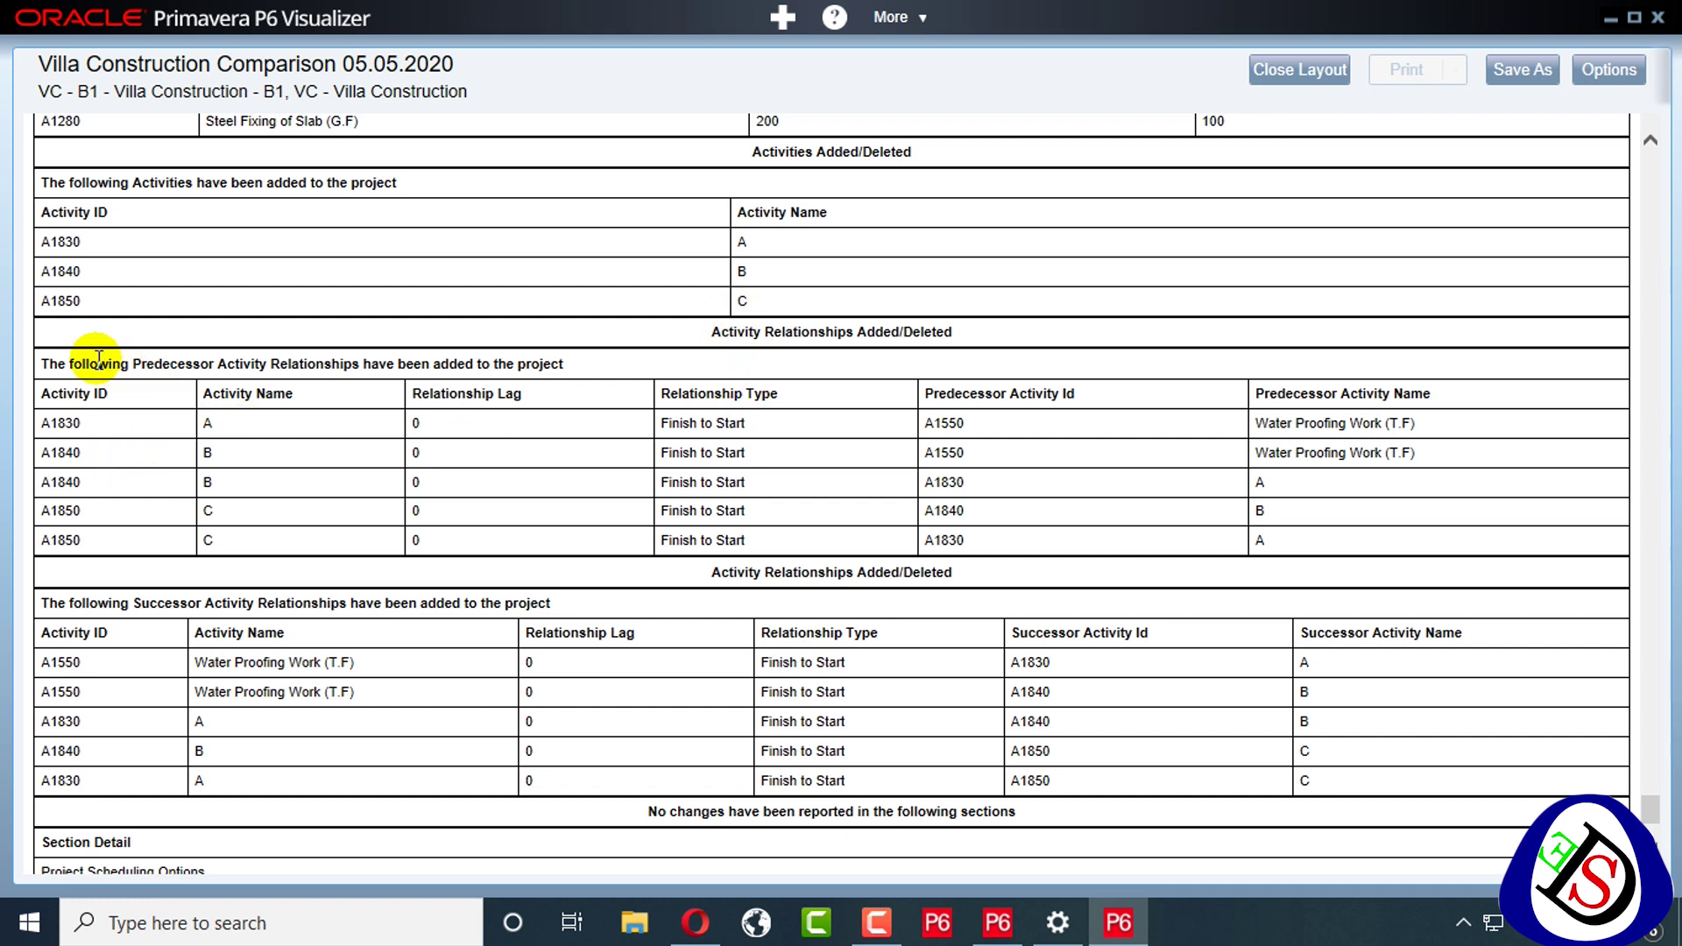
drag(135, 361, 563, 364)
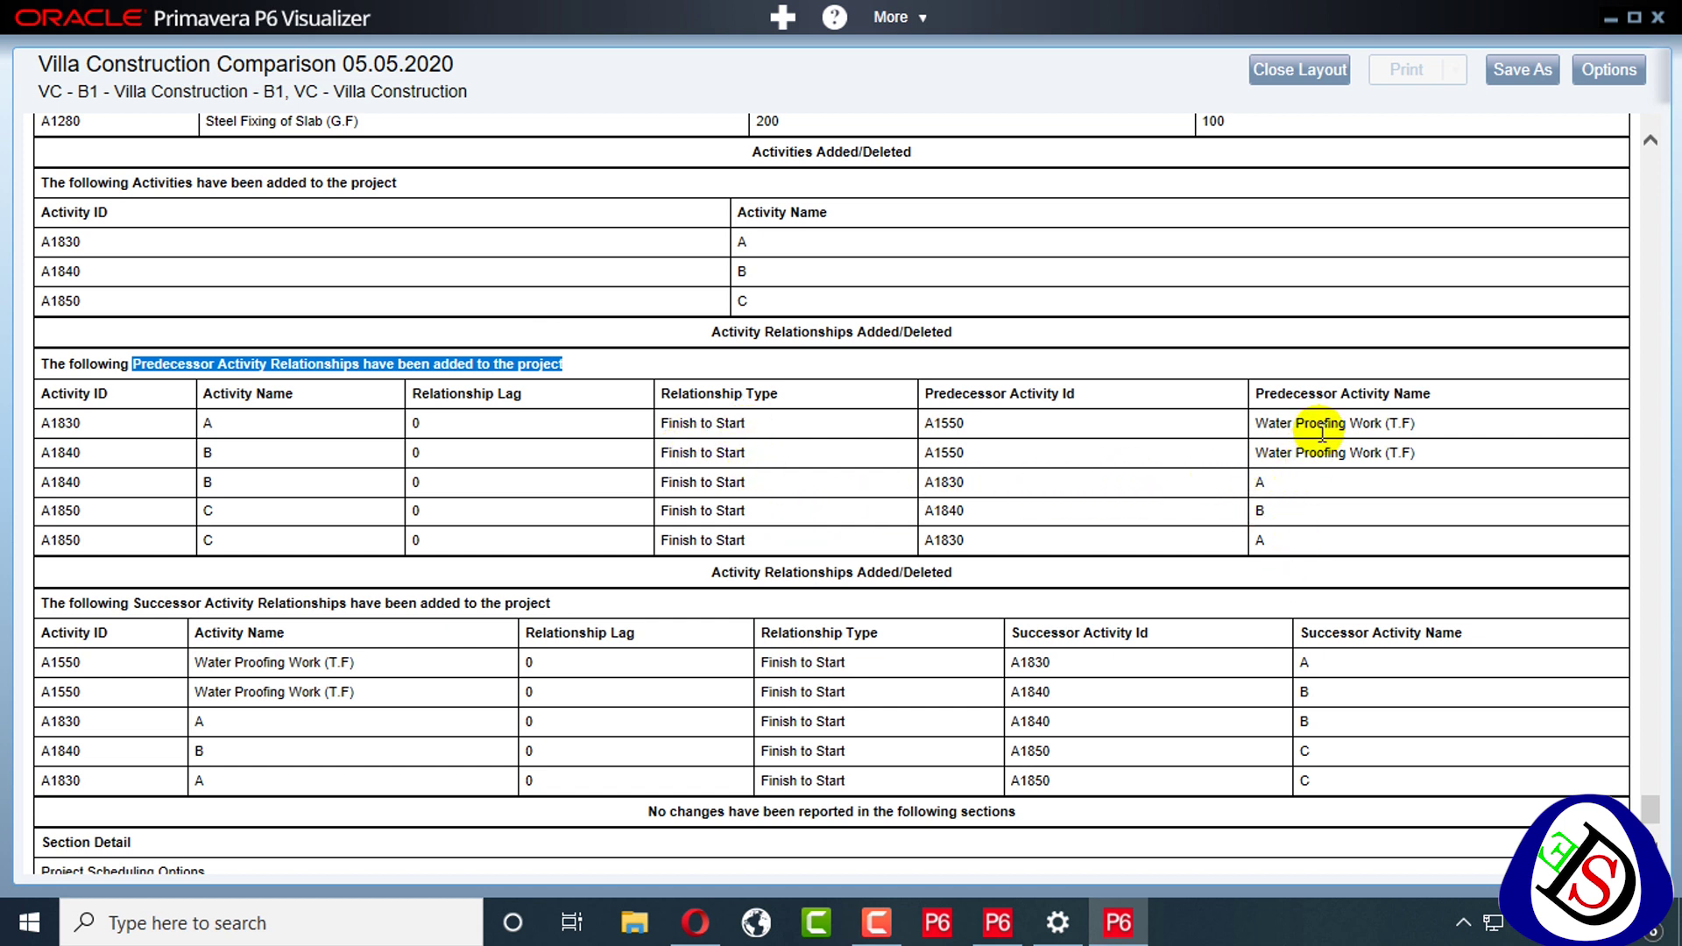
Examine the successor relationships reported as added and the report sections listed without changes
scroll(1008, 525, down, 3)
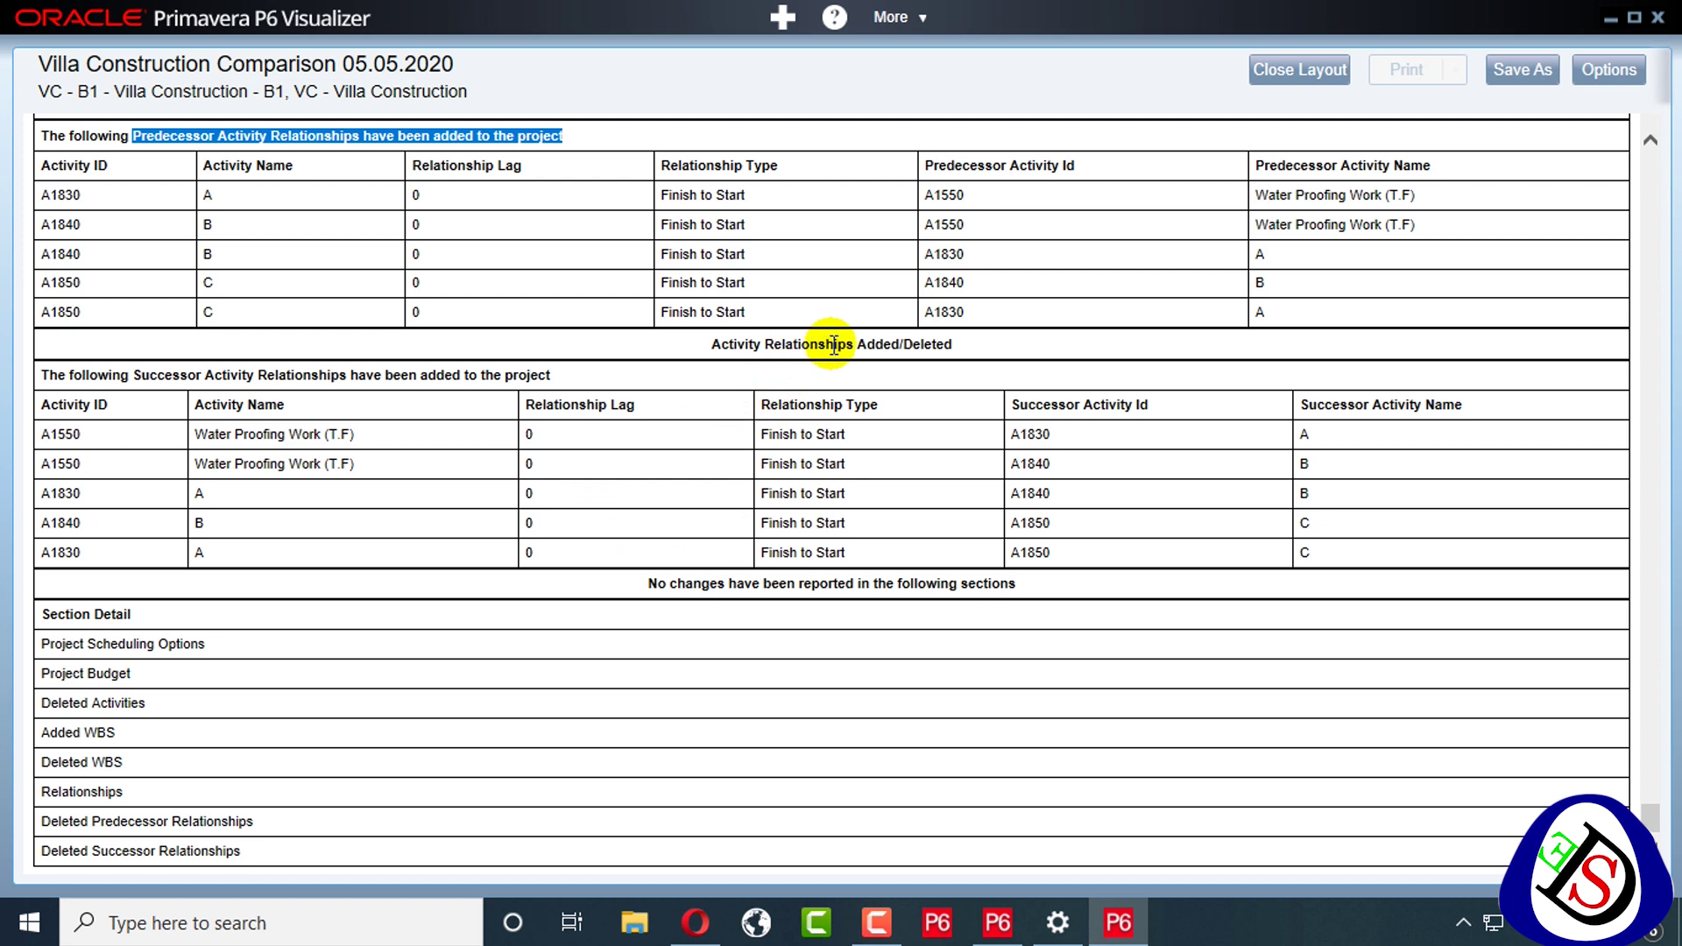
drag(212, 410, 229, 465)
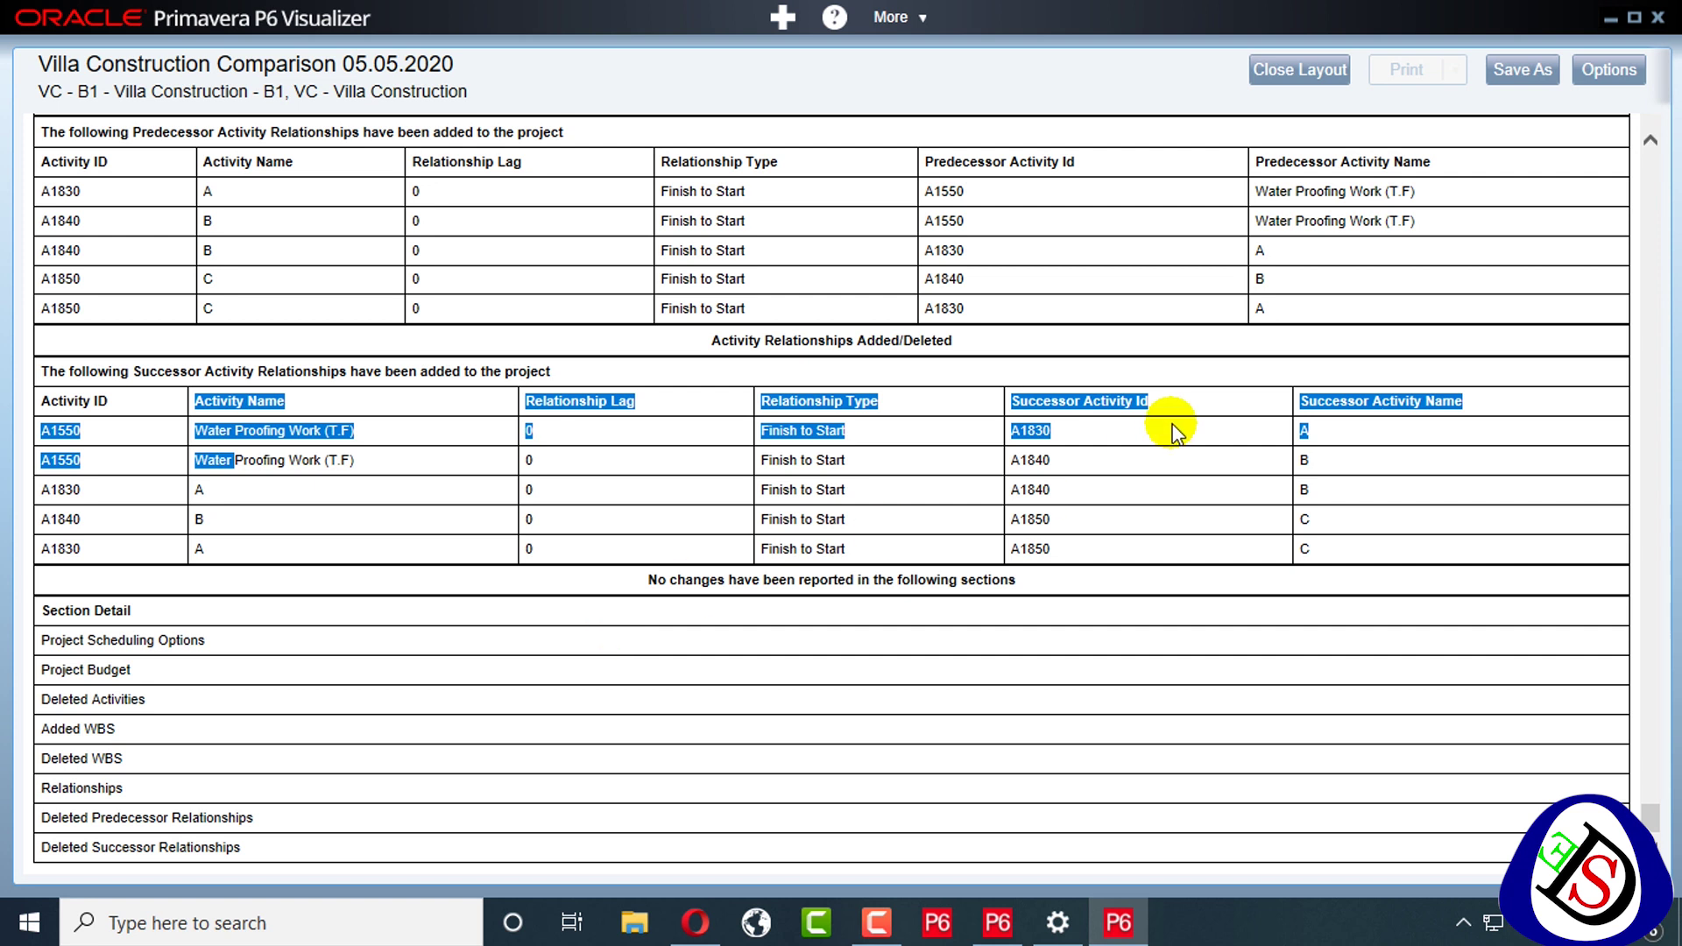
Set the comparison report to output as a CSV file, then save and redraw it
click(1612, 72)
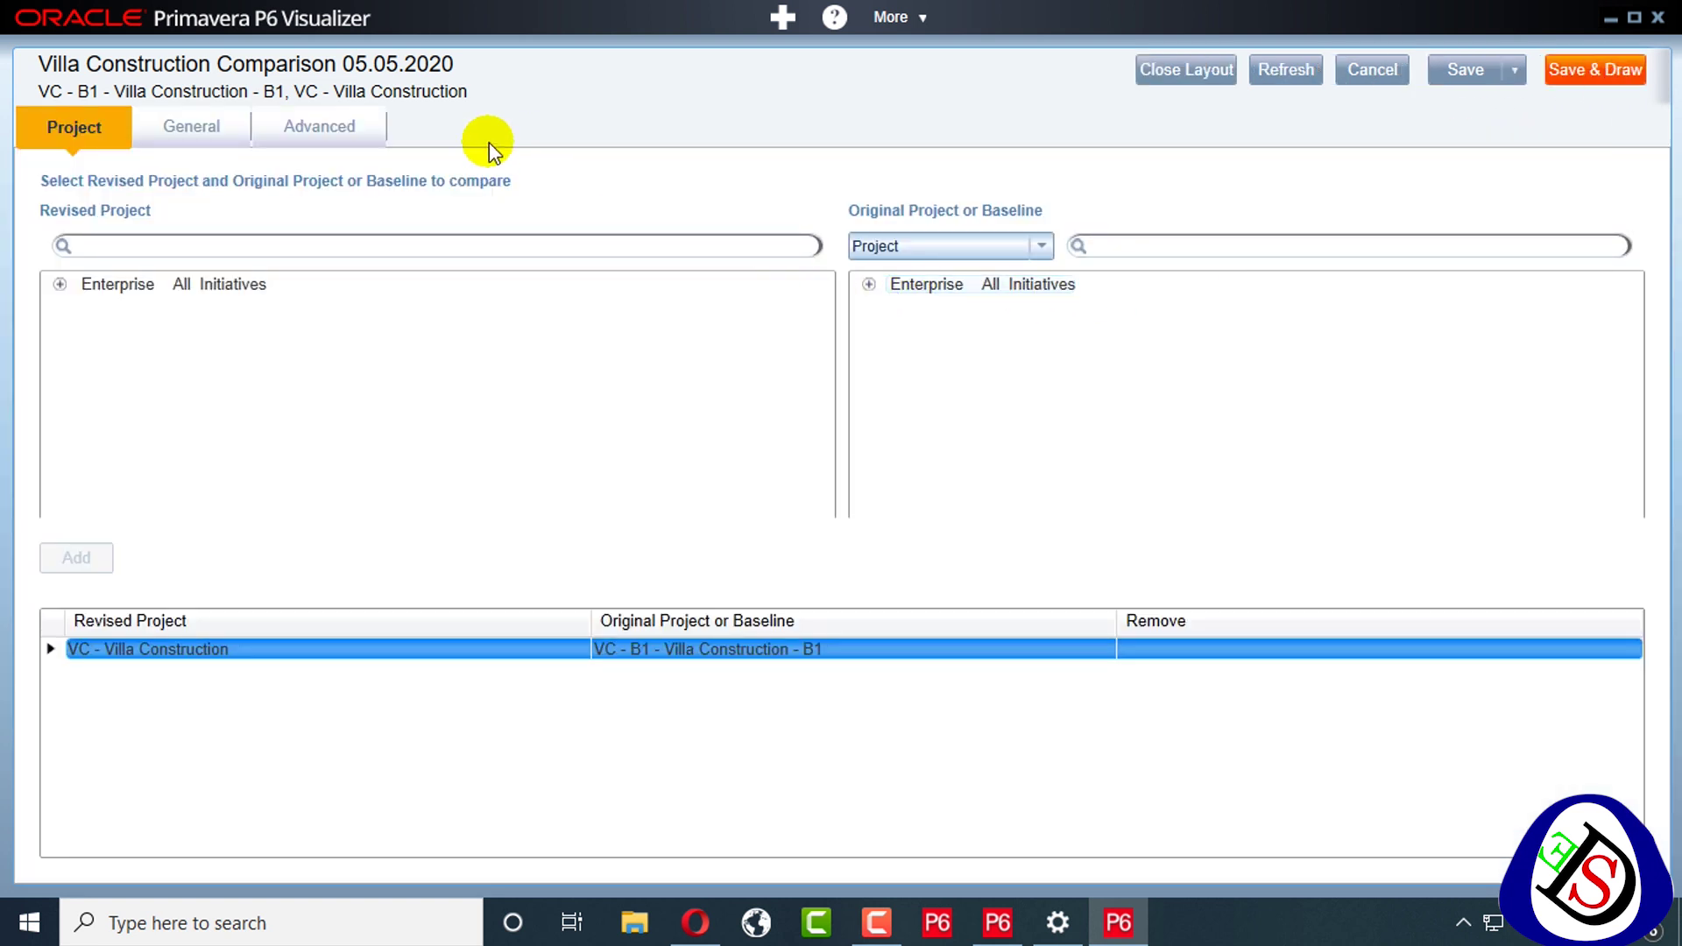
click(183, 145)
click(107, 378)
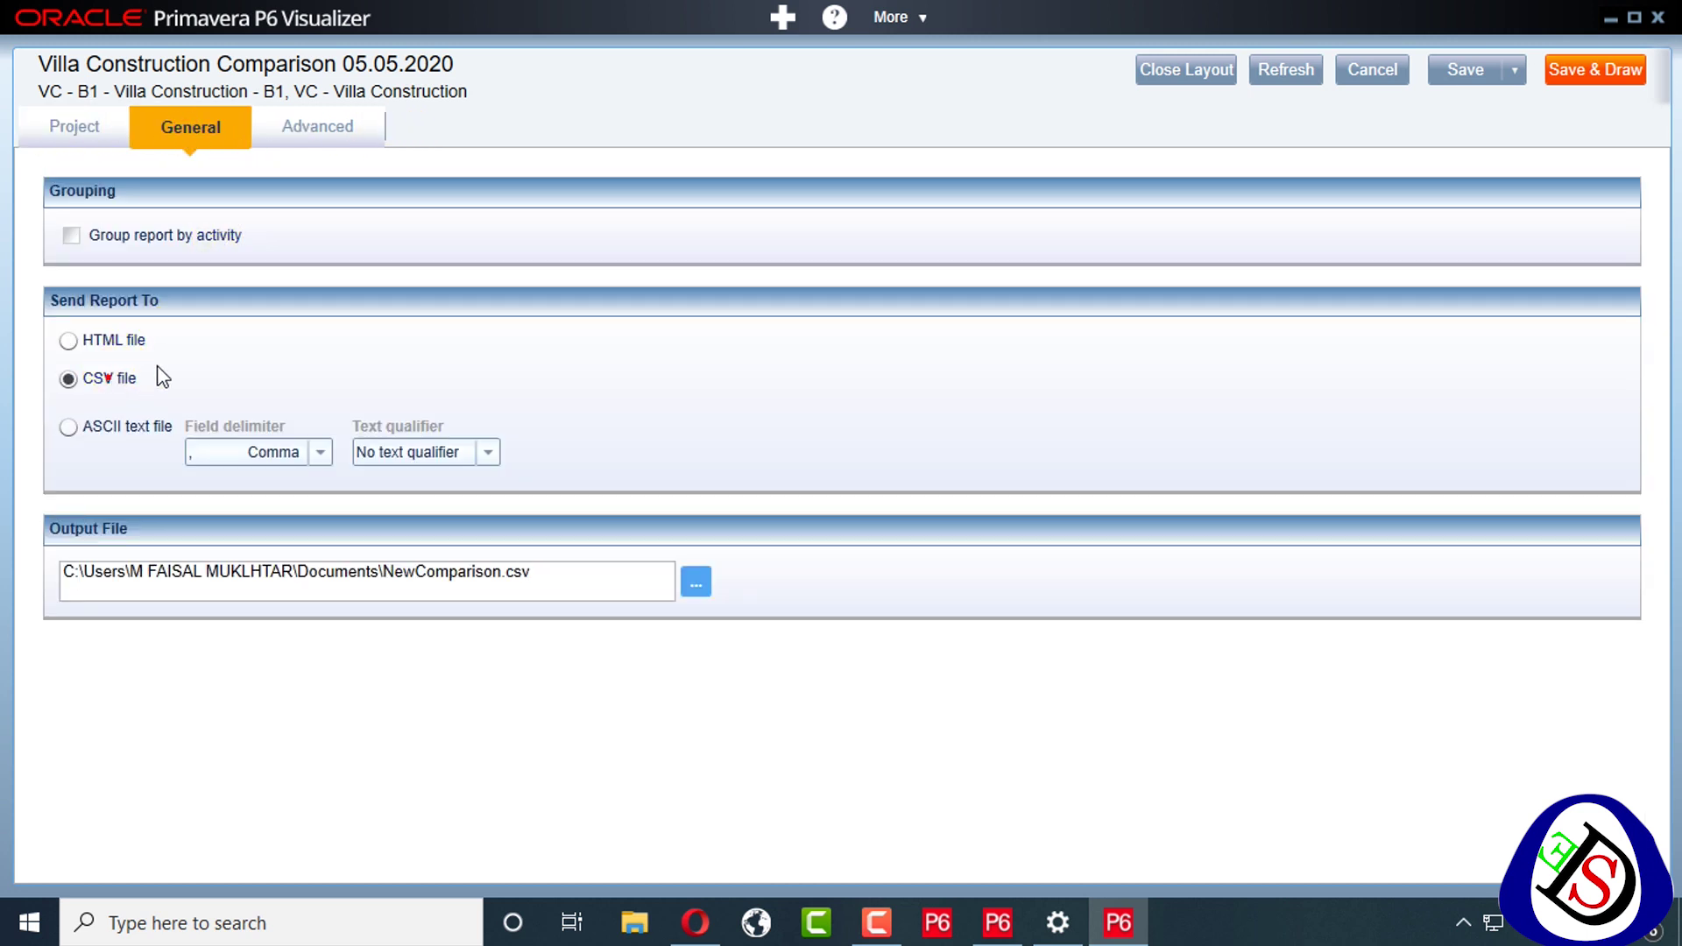
click(1589, 68)
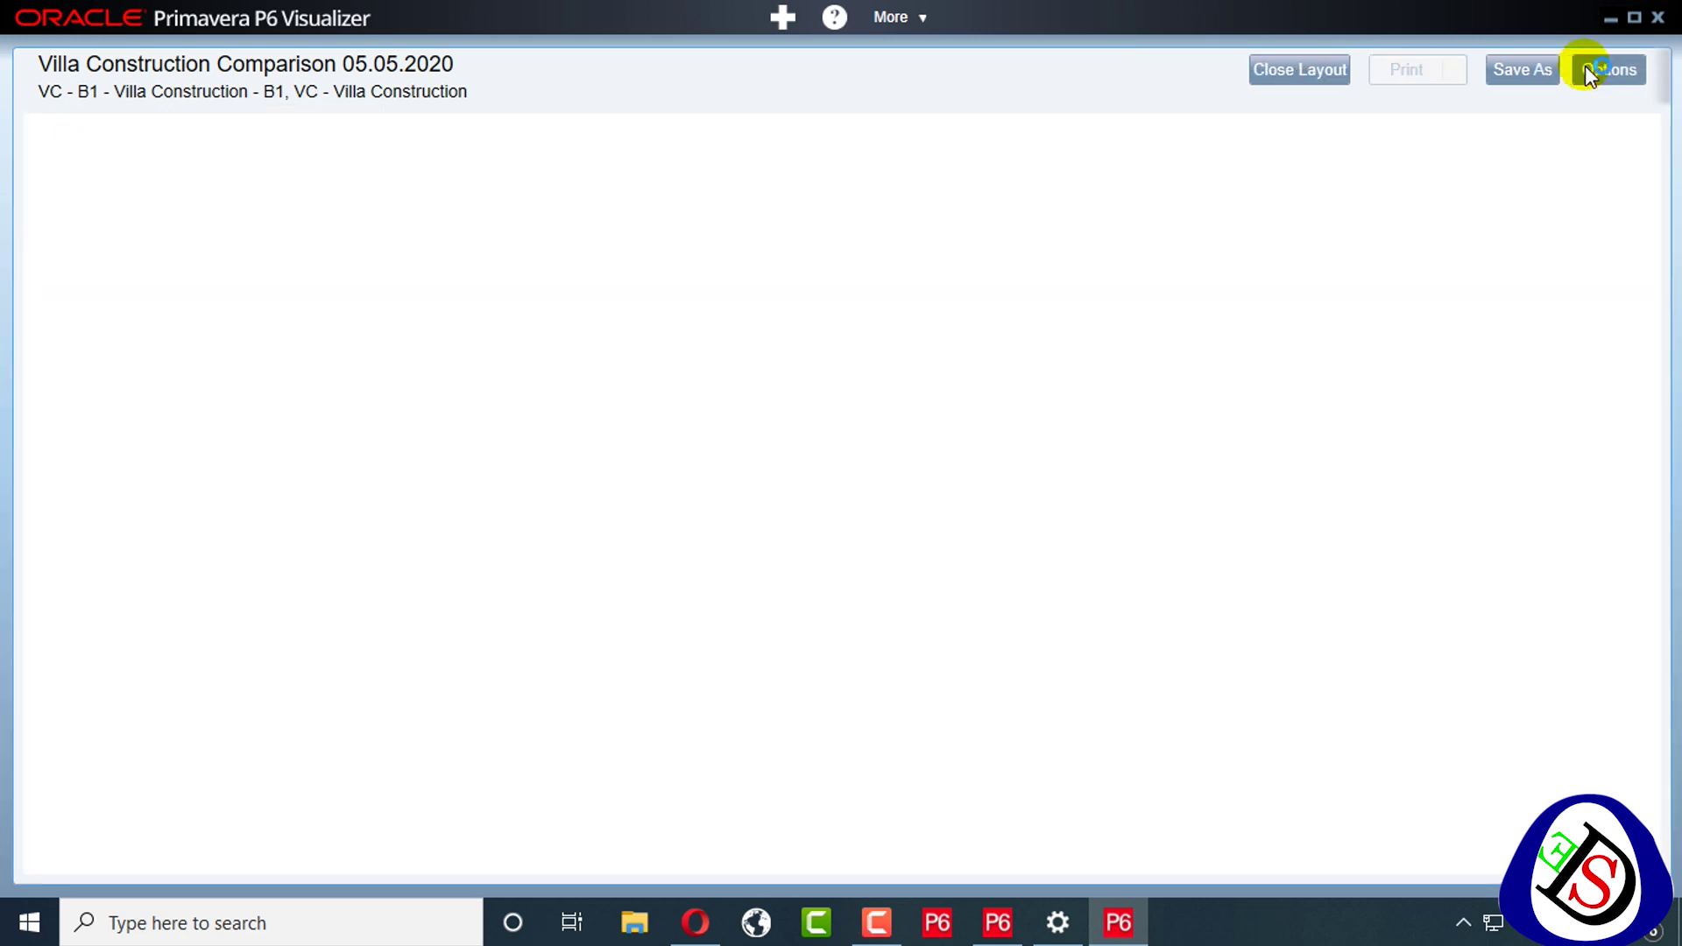
scroll(765, 275, down, 9)
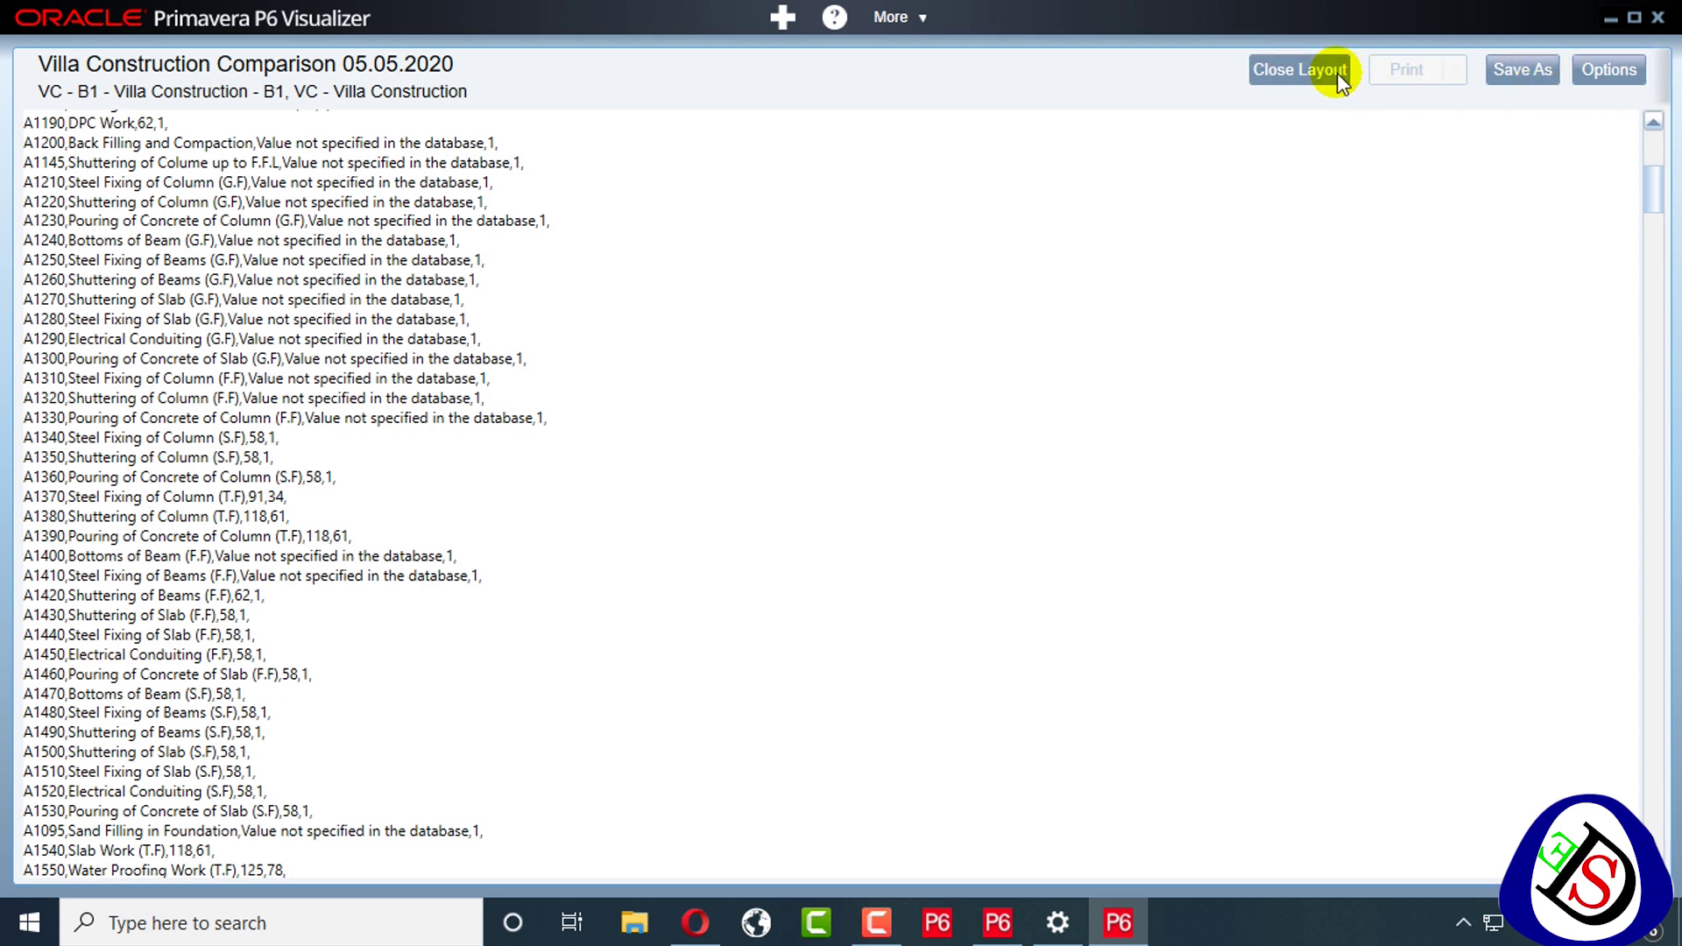
Reopen the report's general options and copy the full output file path of NewComparison.csv
click(1574, 70)
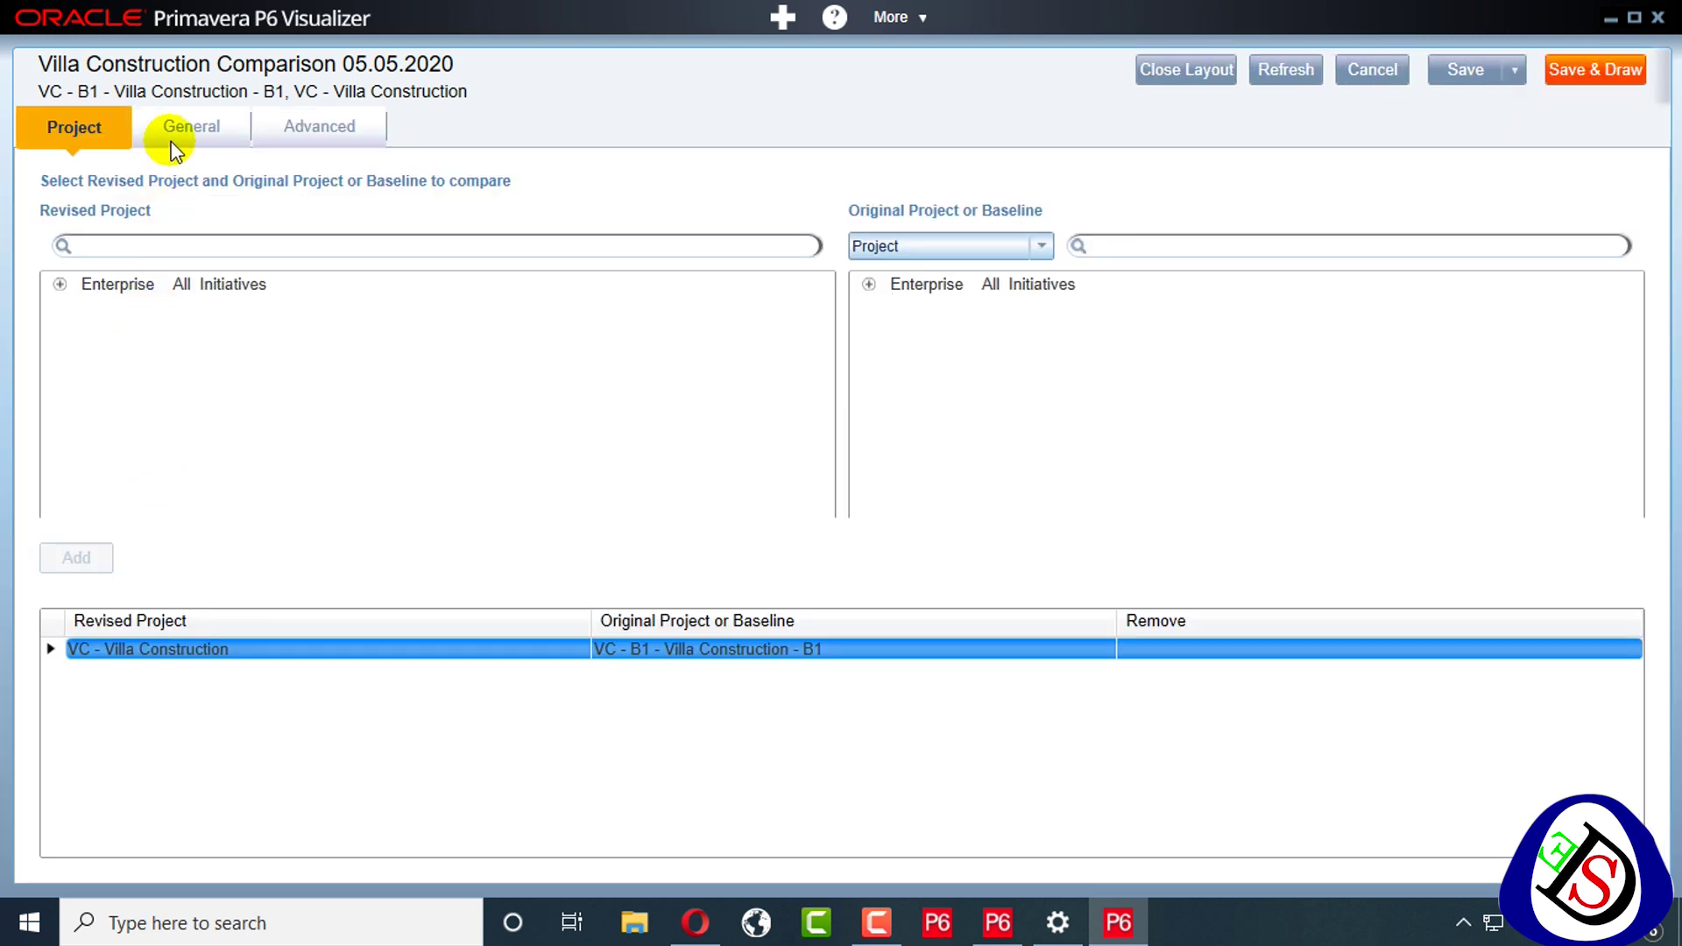
click(170, 141)
drag(556, 578, 54, 585)
key(ctrl+c)
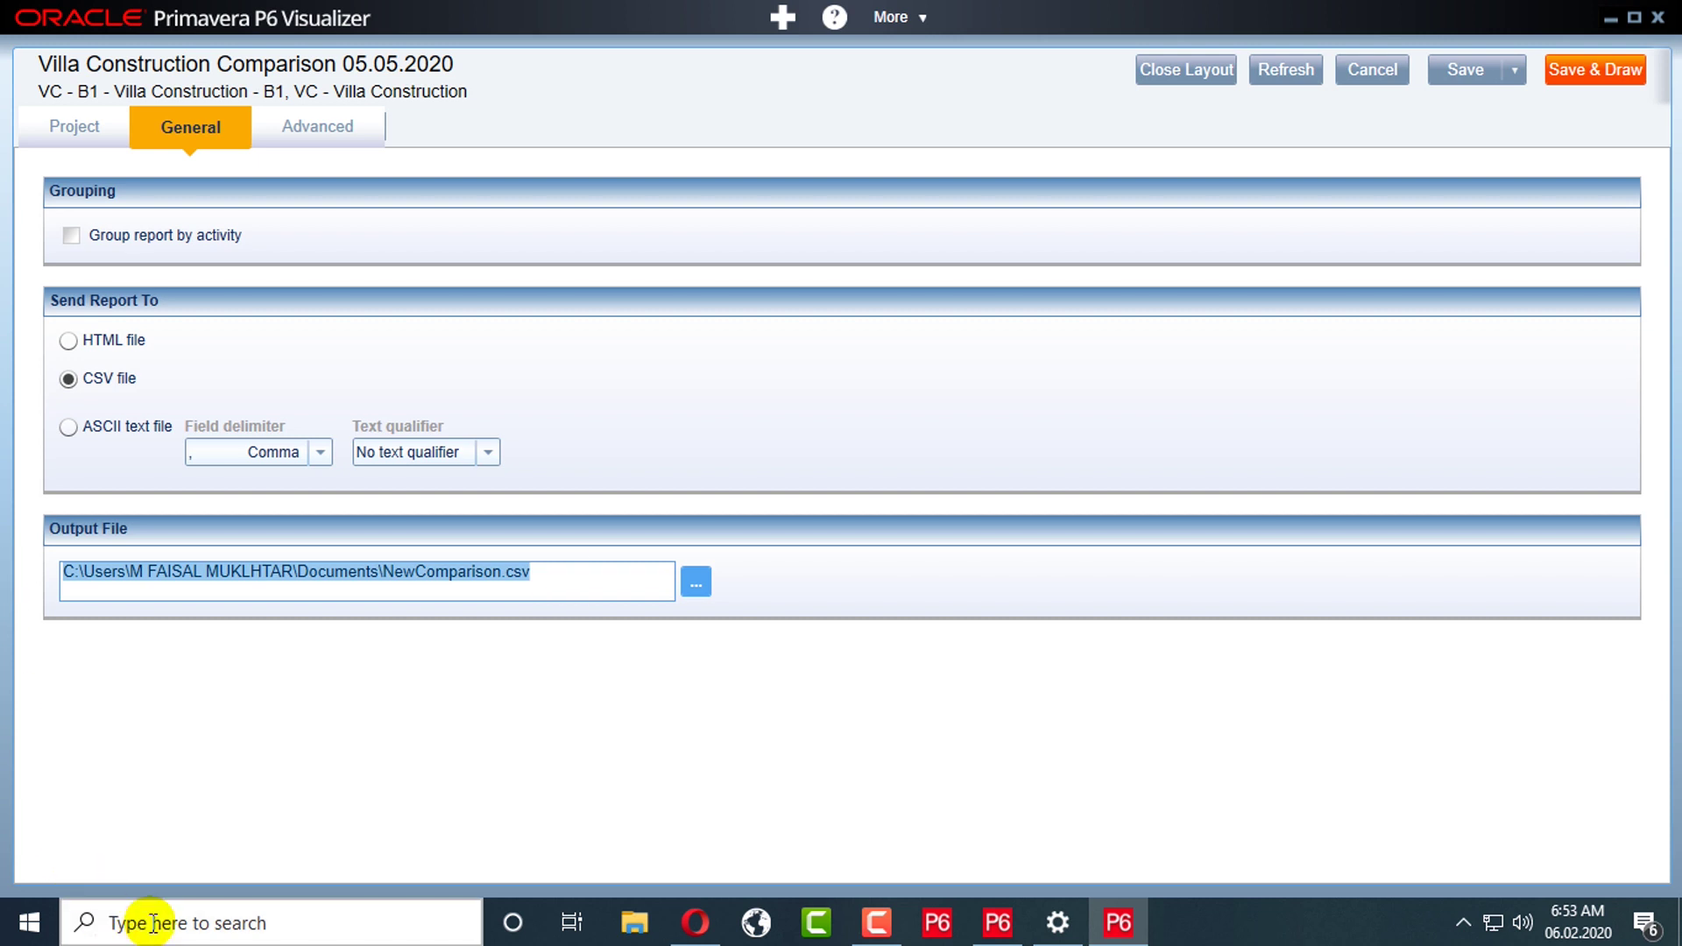
Open NewComparison.csv by running its copied path from Windows and switch to it in Excel
key(super+r)
key(ctrl+v)
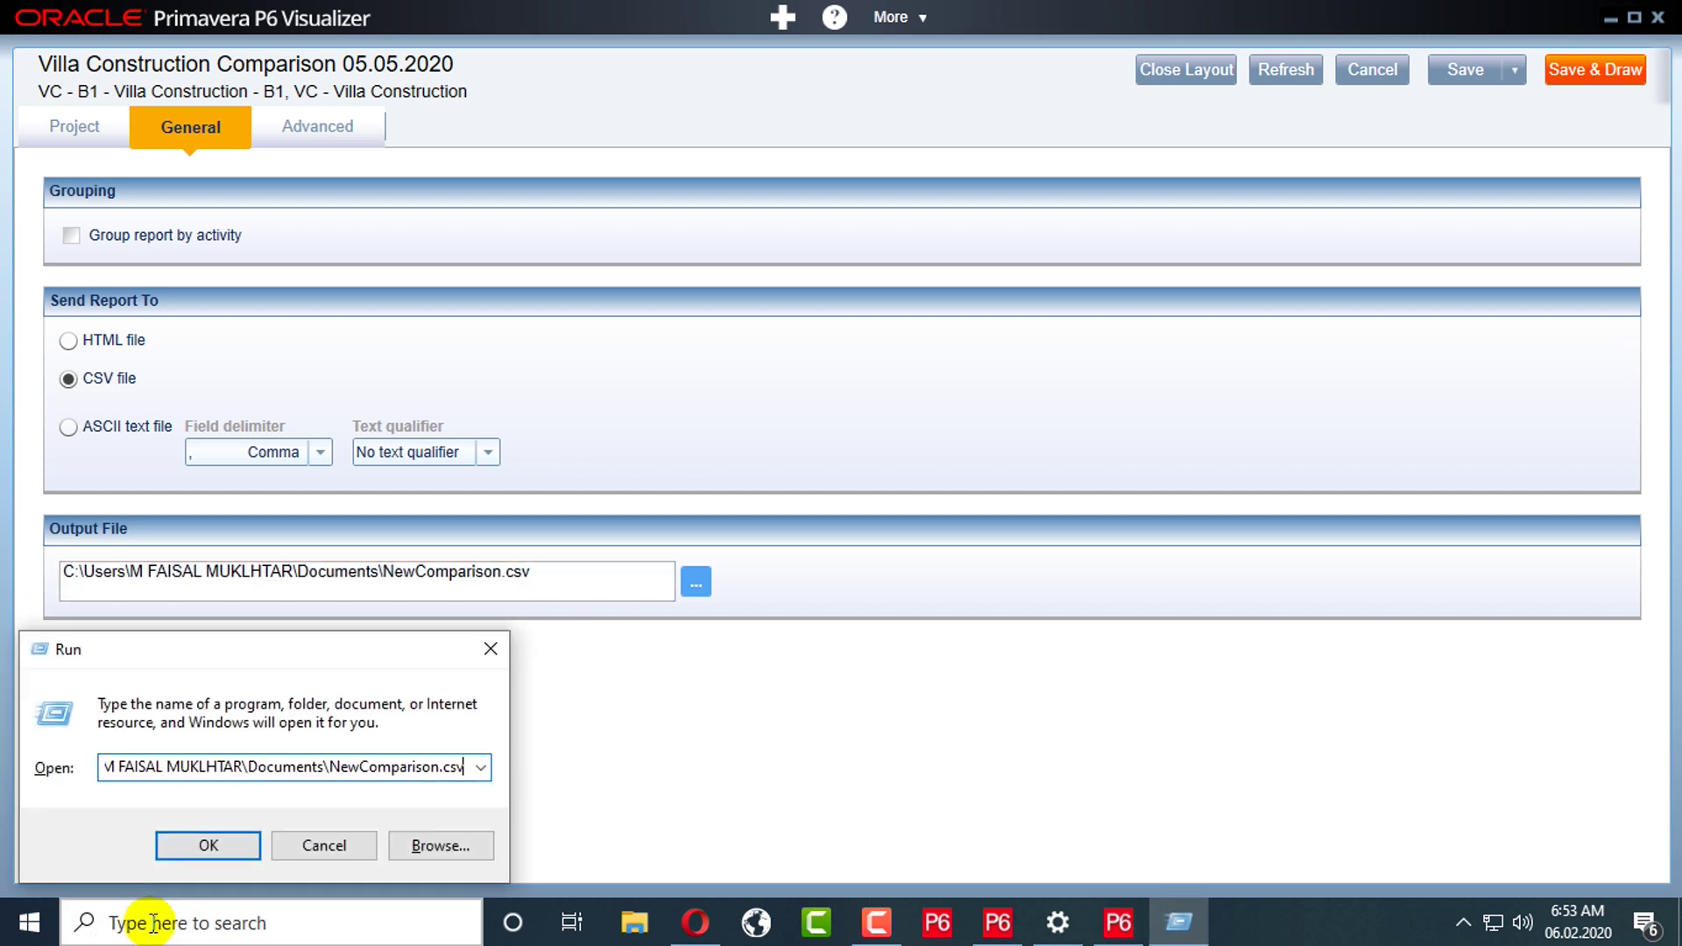
key(Return)
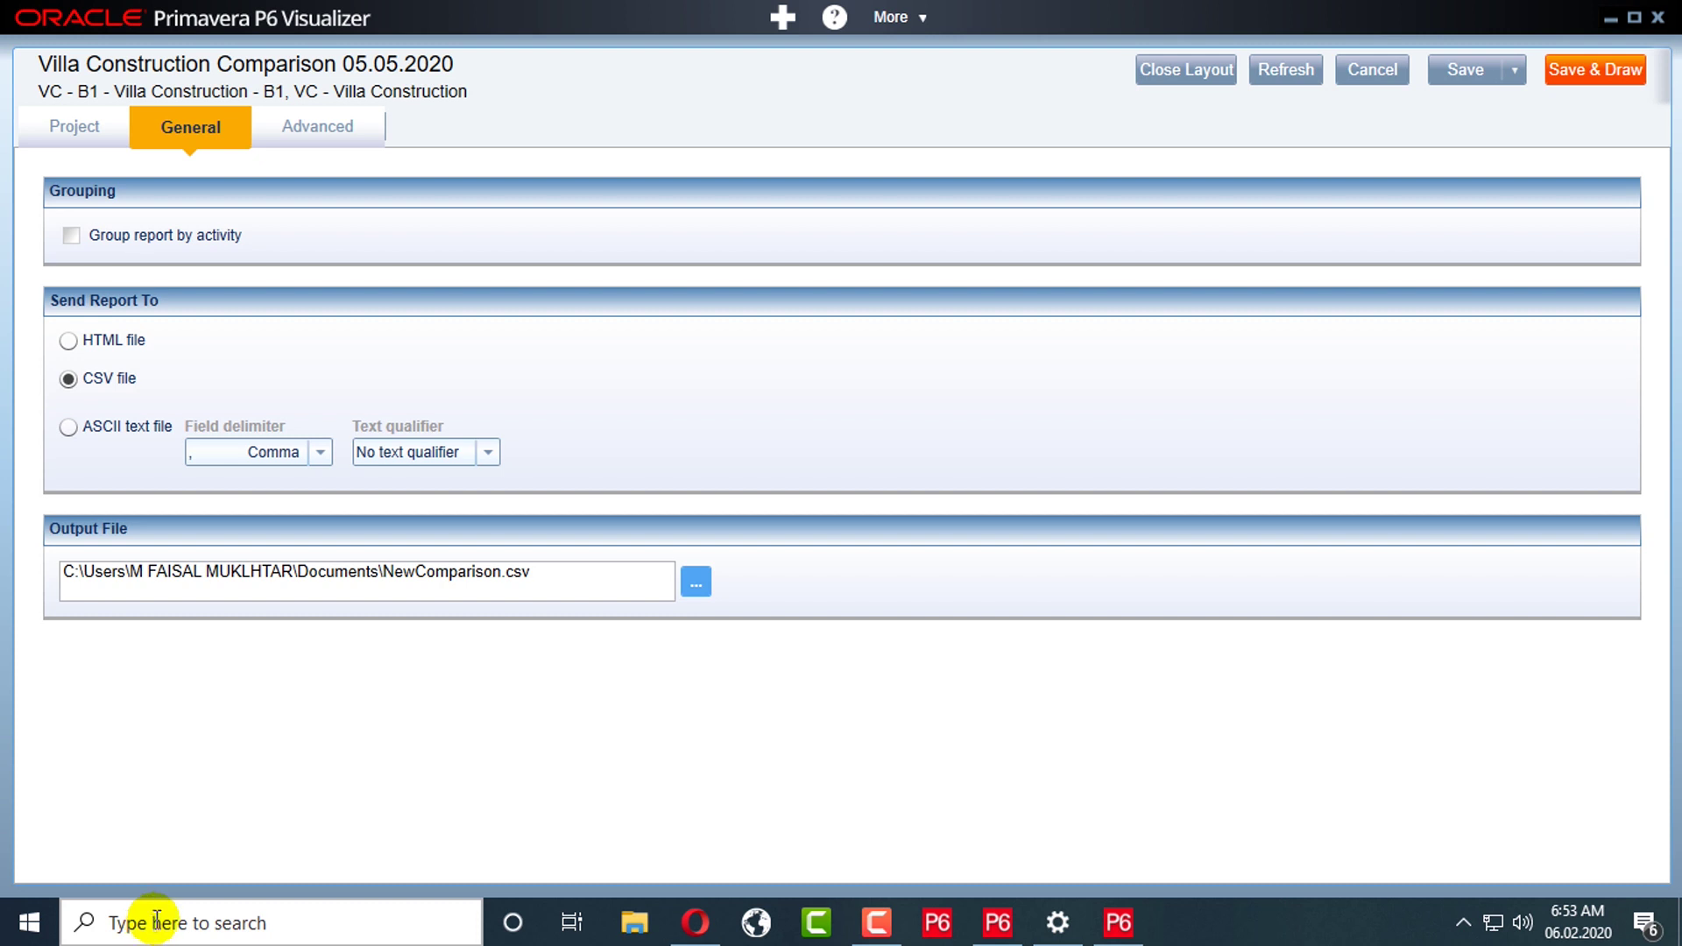
click(154, 920)
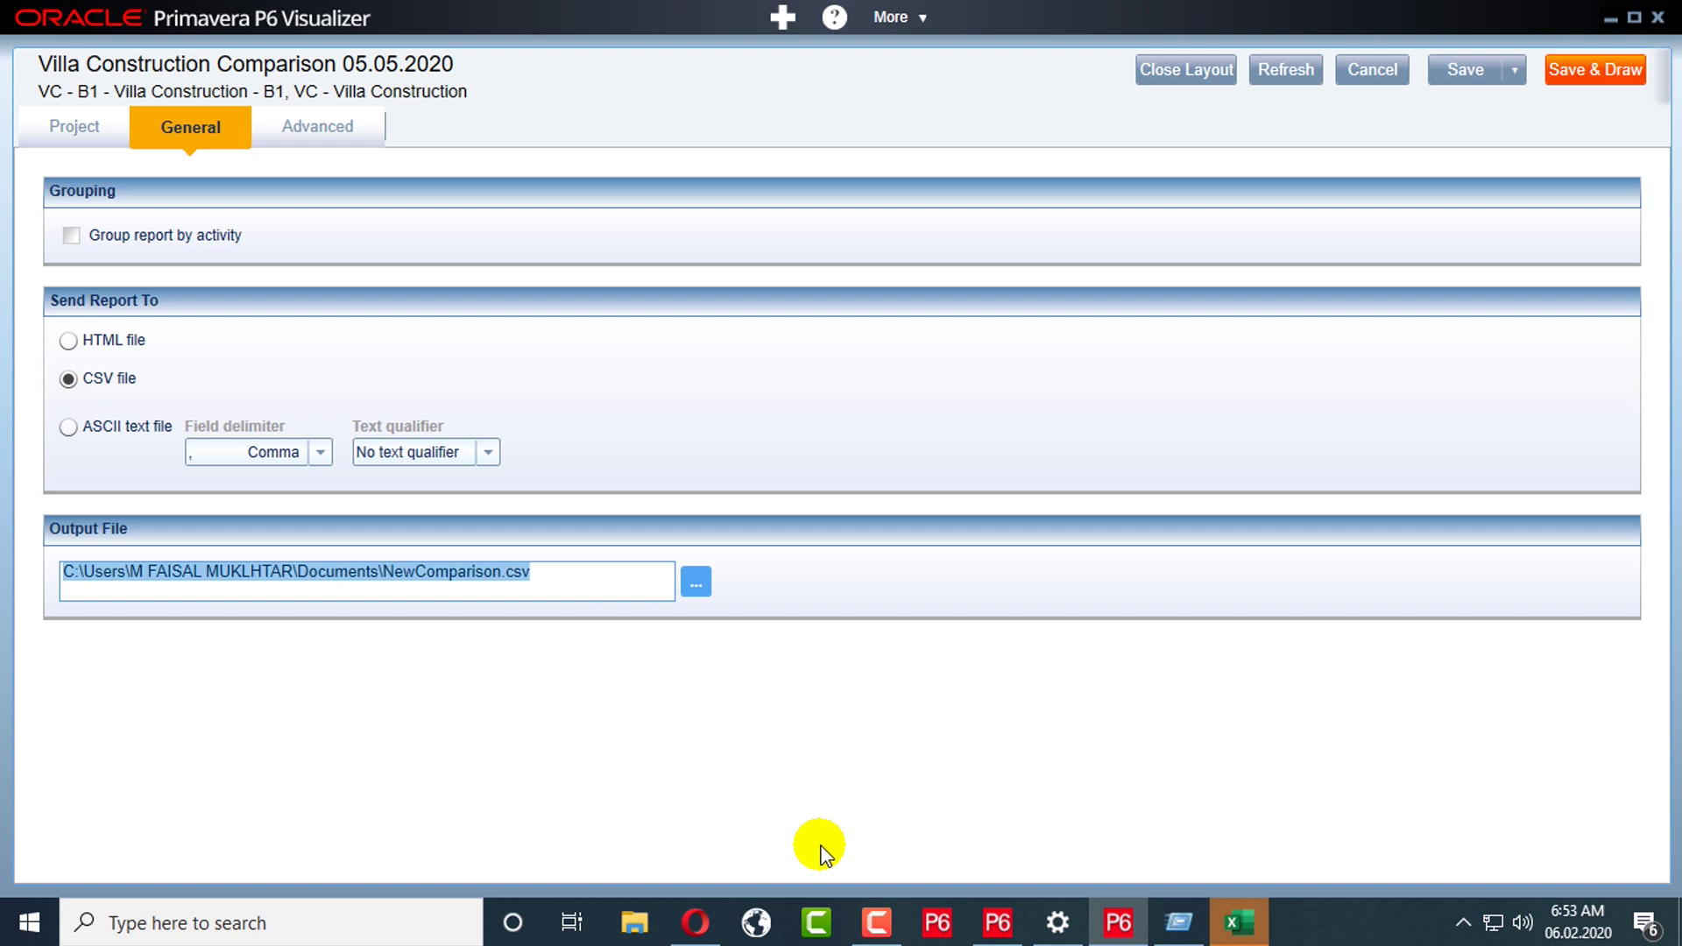
click(1253, 920)
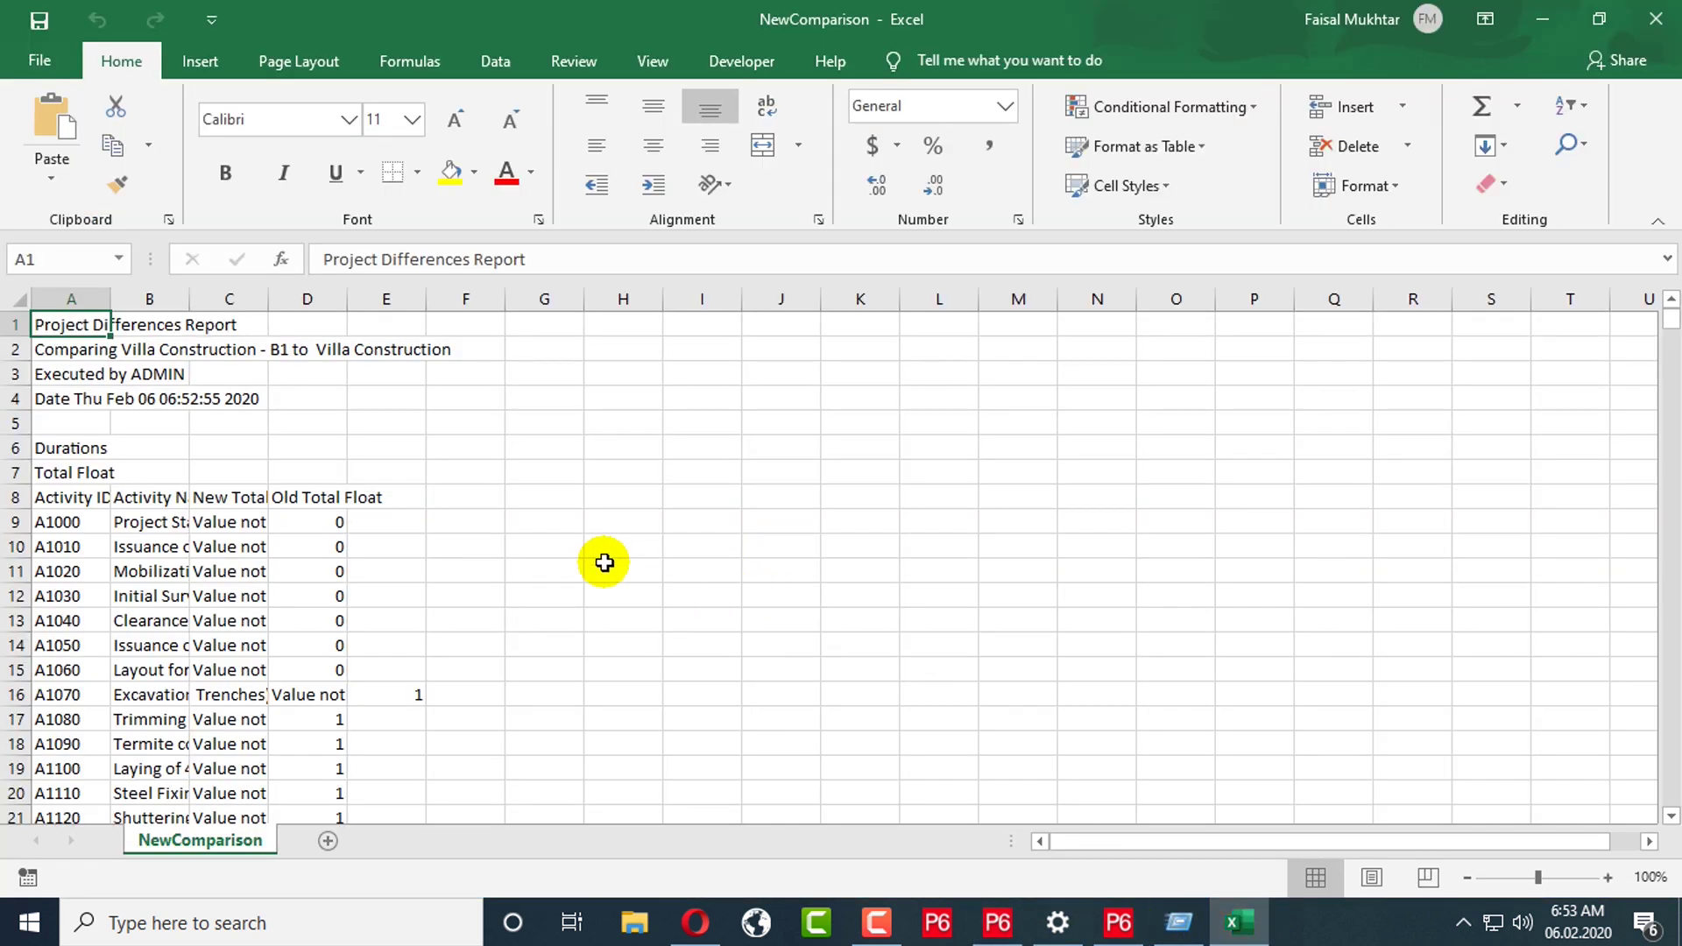
Widen columns B and C of the NewComparison sheet so the activity names and total float entries fit
scroll(601, 559, down, 6)
scroll(492, 552, up, 6)
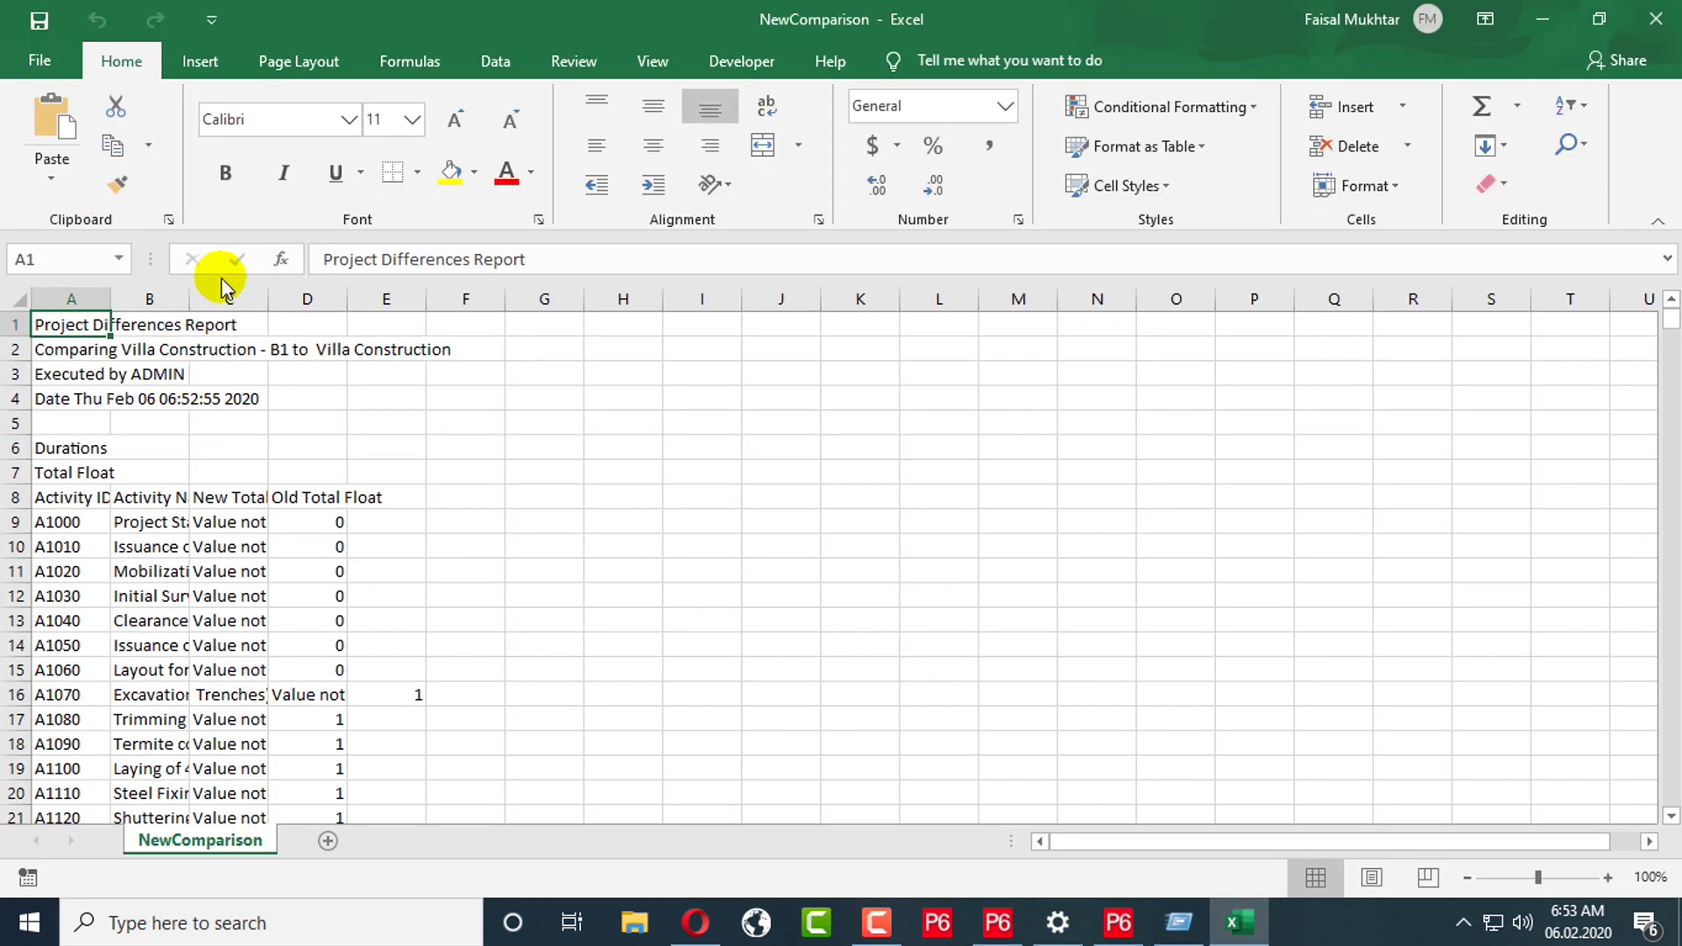
drag(268, 299, 380, 299)
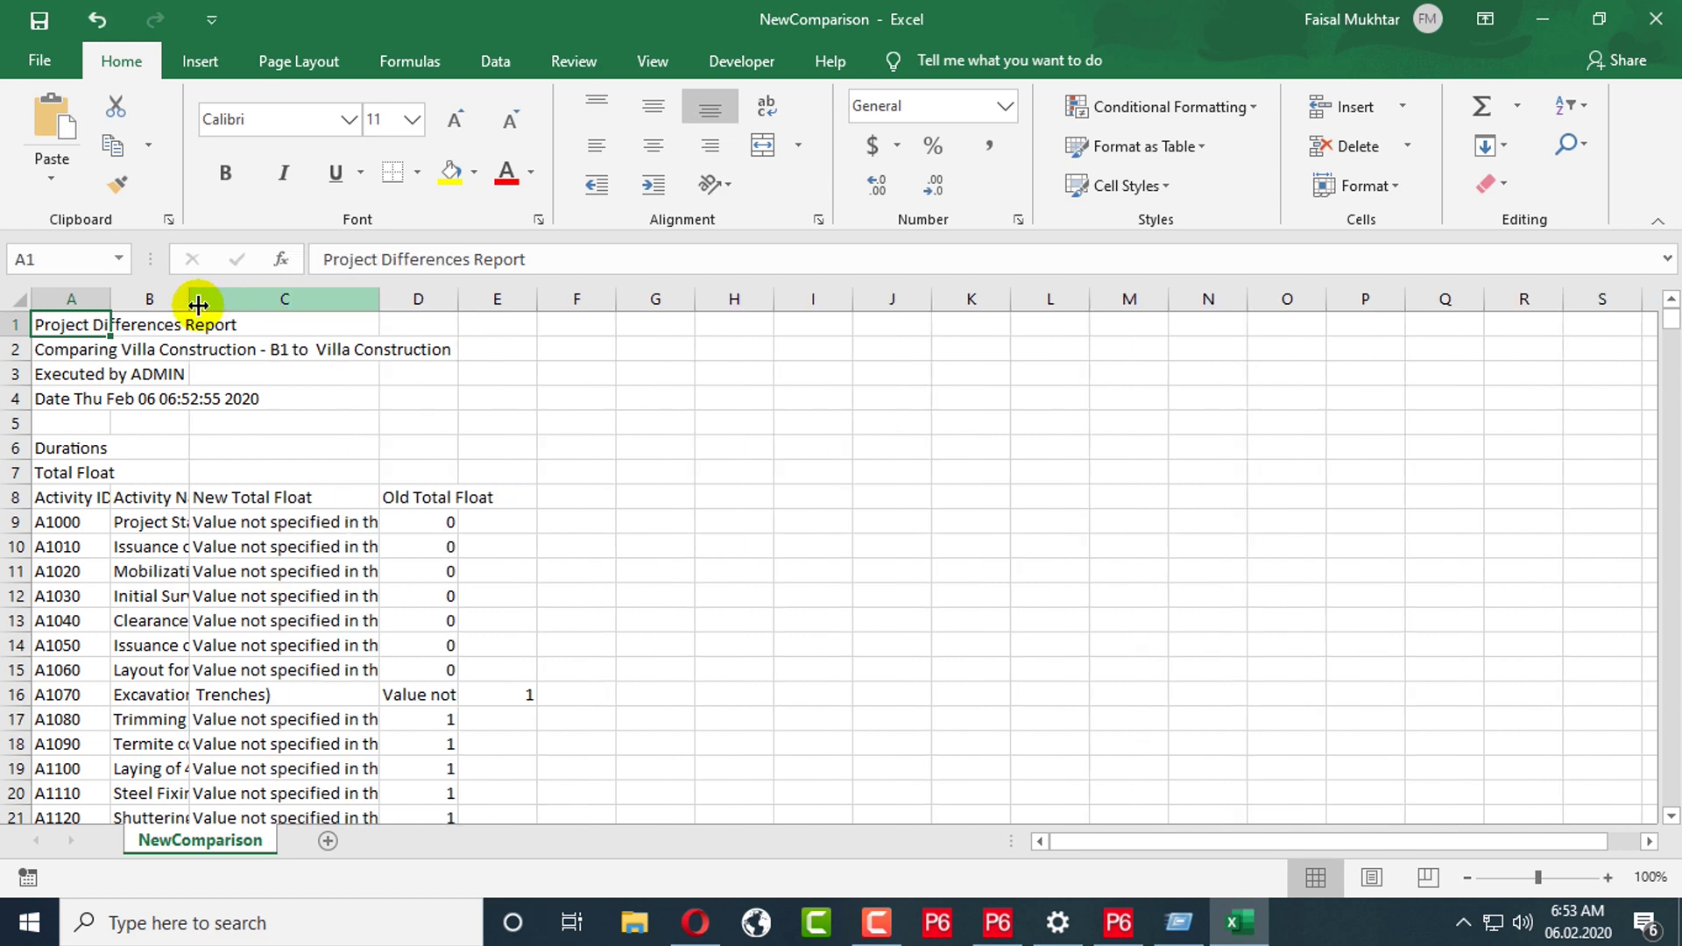
drag(189, 299, 348, 299)
click(474, 300)
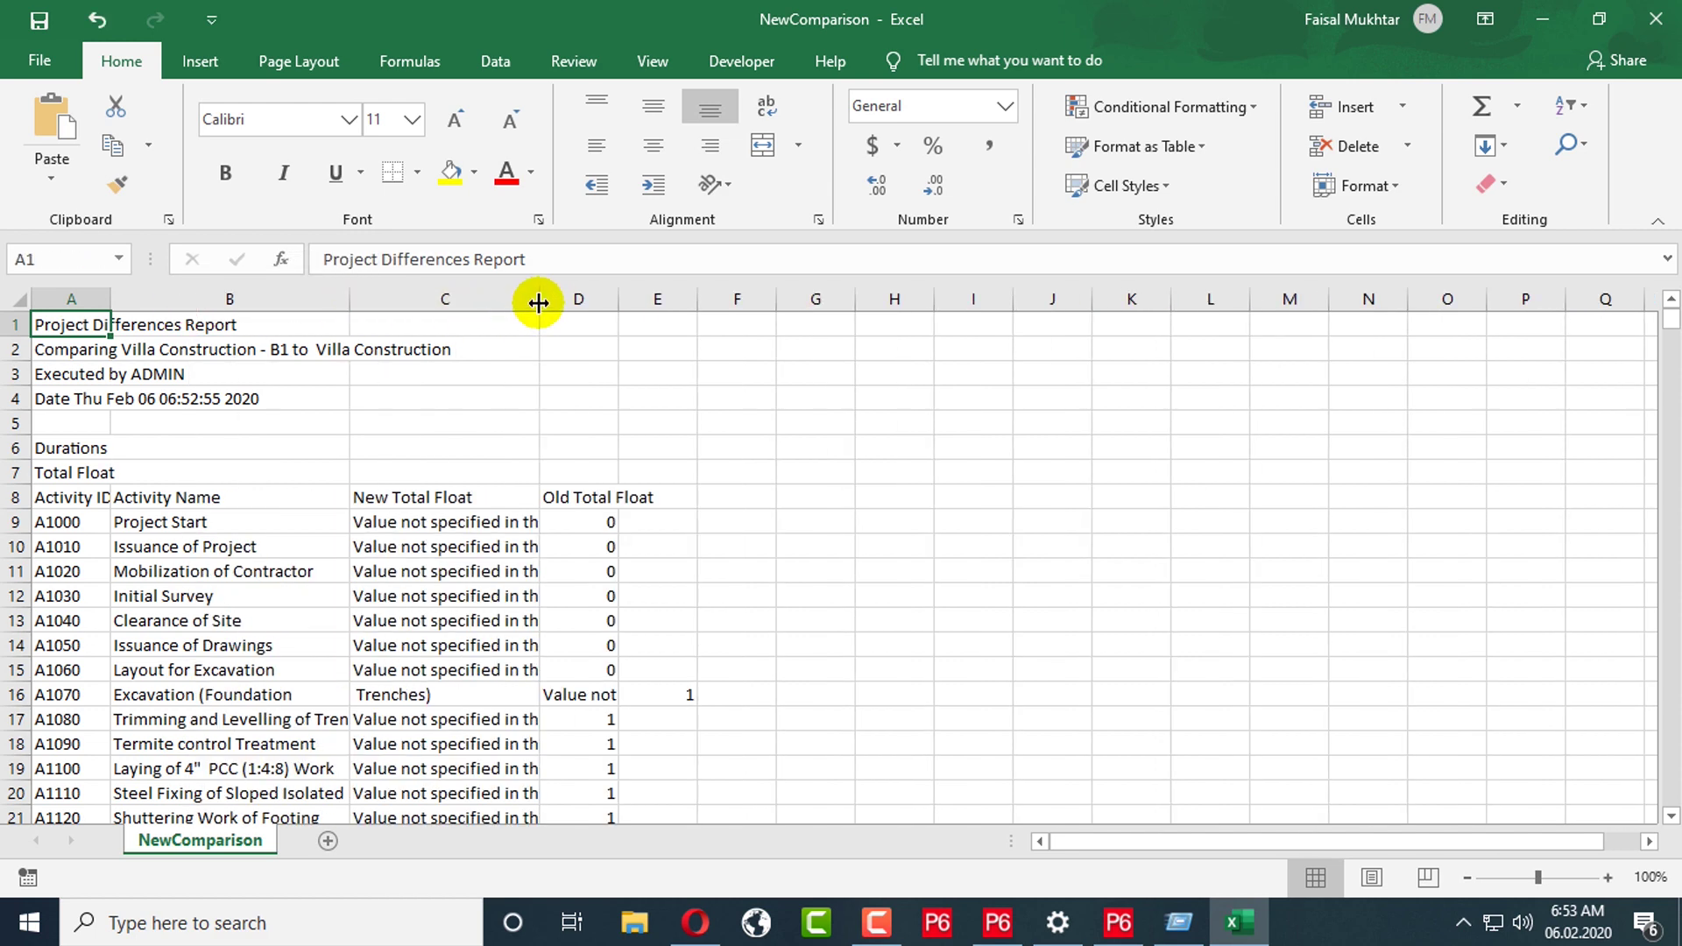
drag(539, 301, 861, 267)
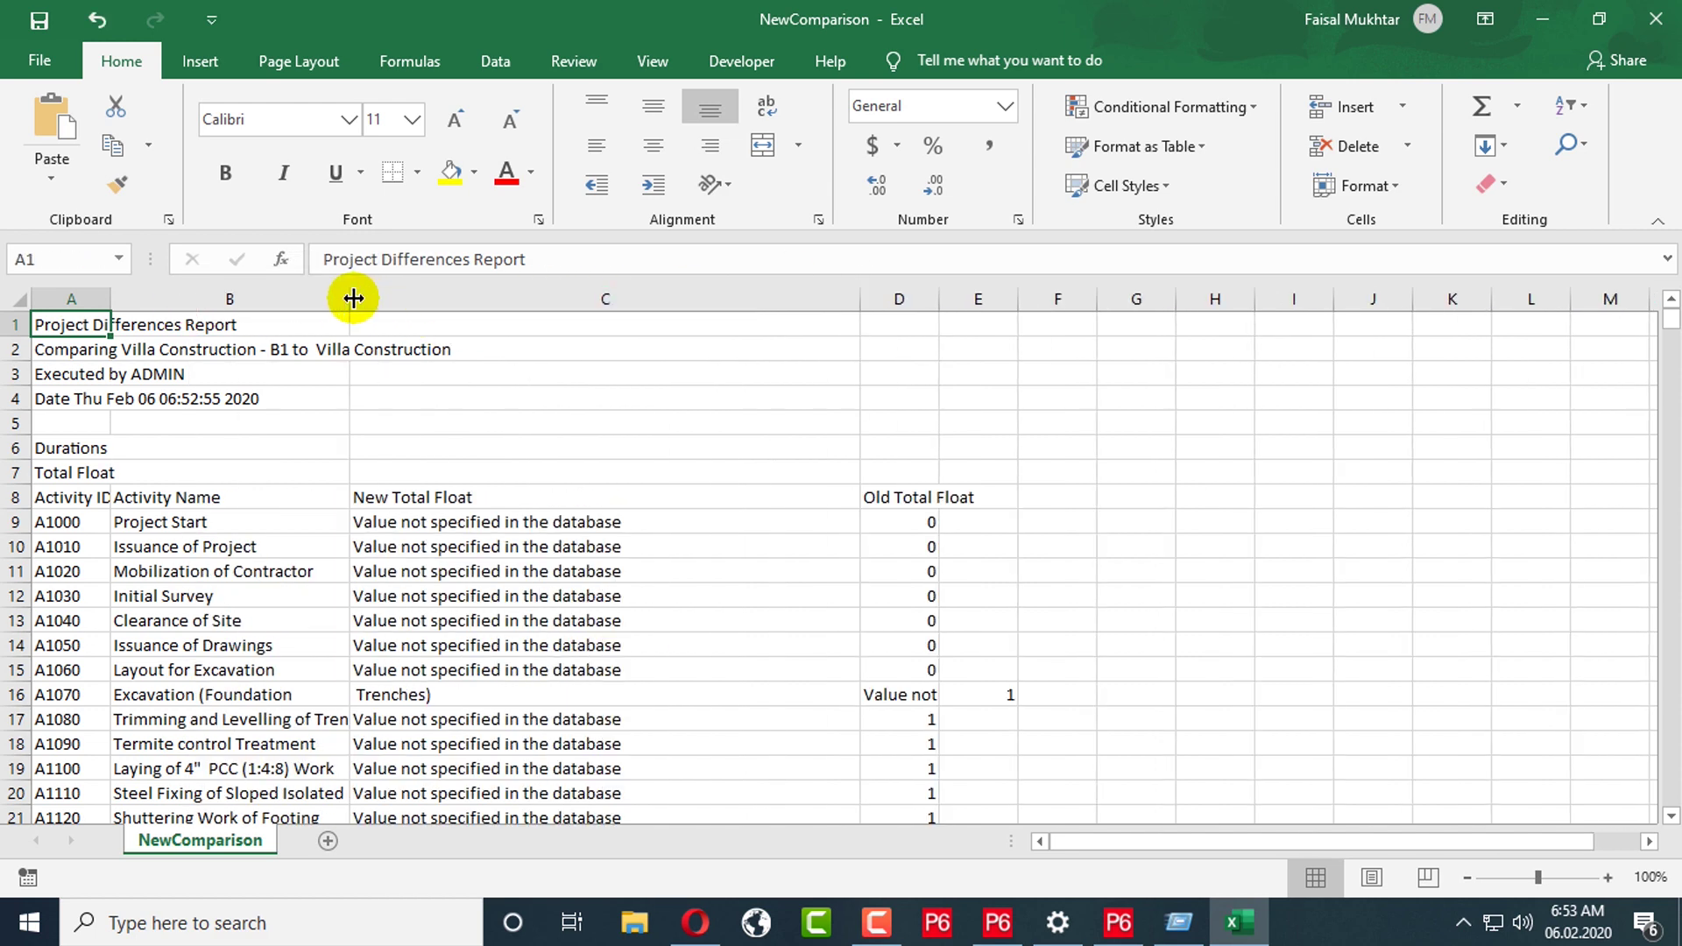
drag(349, 299, 605, 301)
Look through the exported comparison rows for each activity and return to the start of the sheet
scroll(657, 454, down, 20)
scroll(659, 459, down, 20)
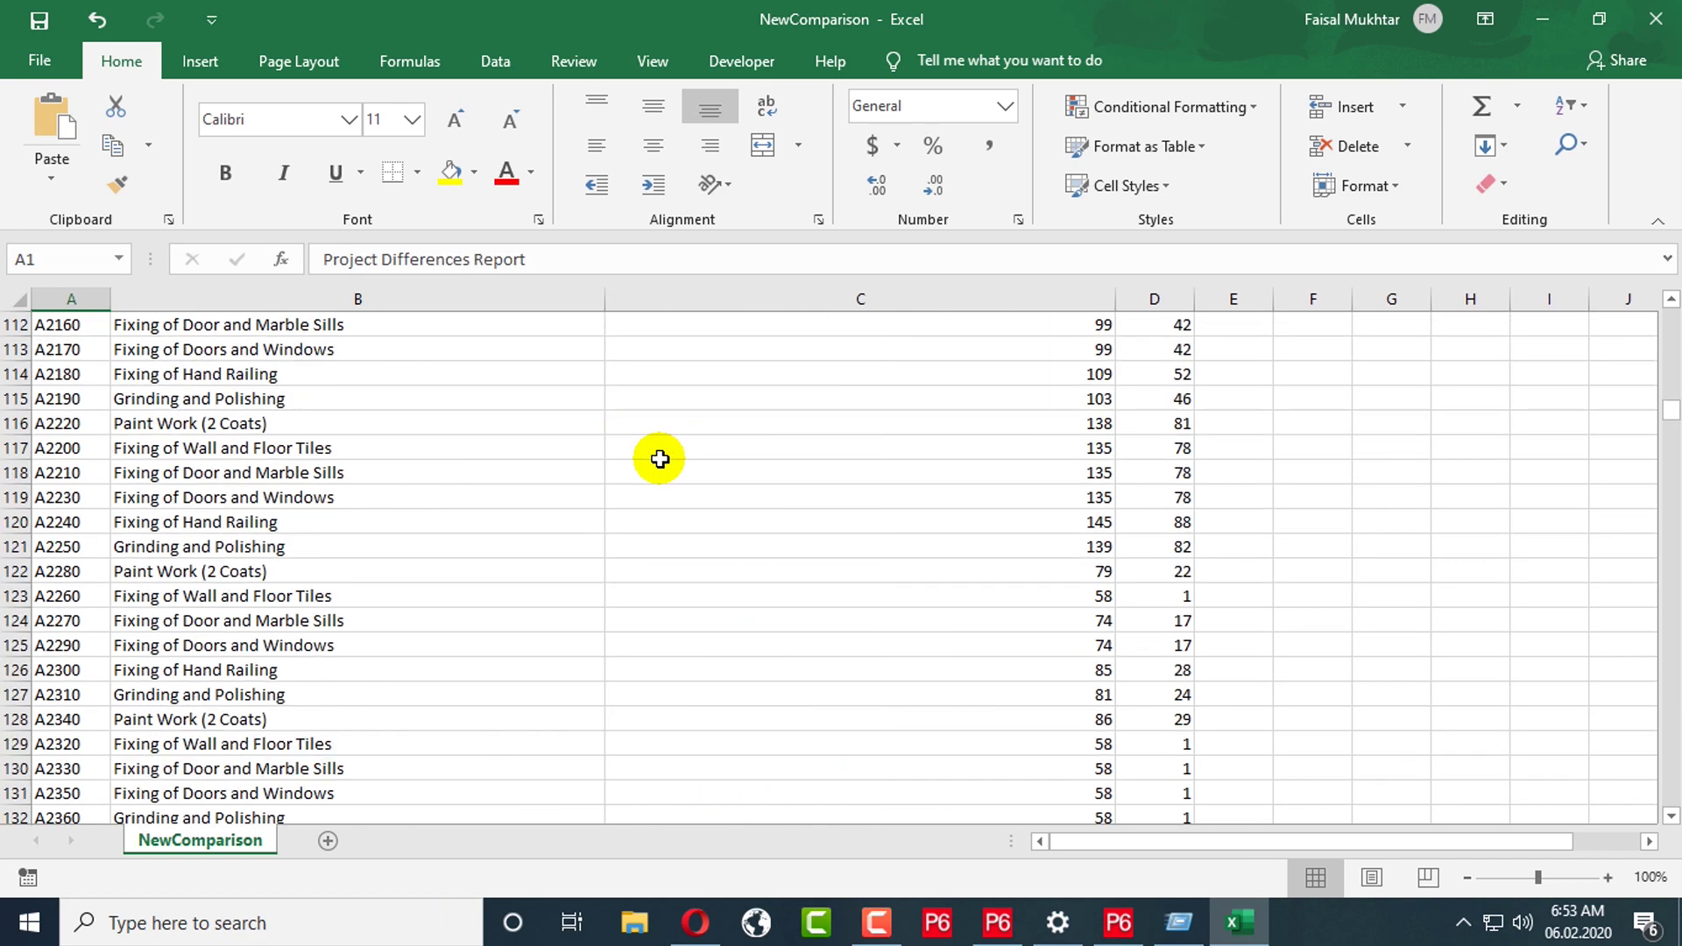
scroll(660, 459, down, 5)
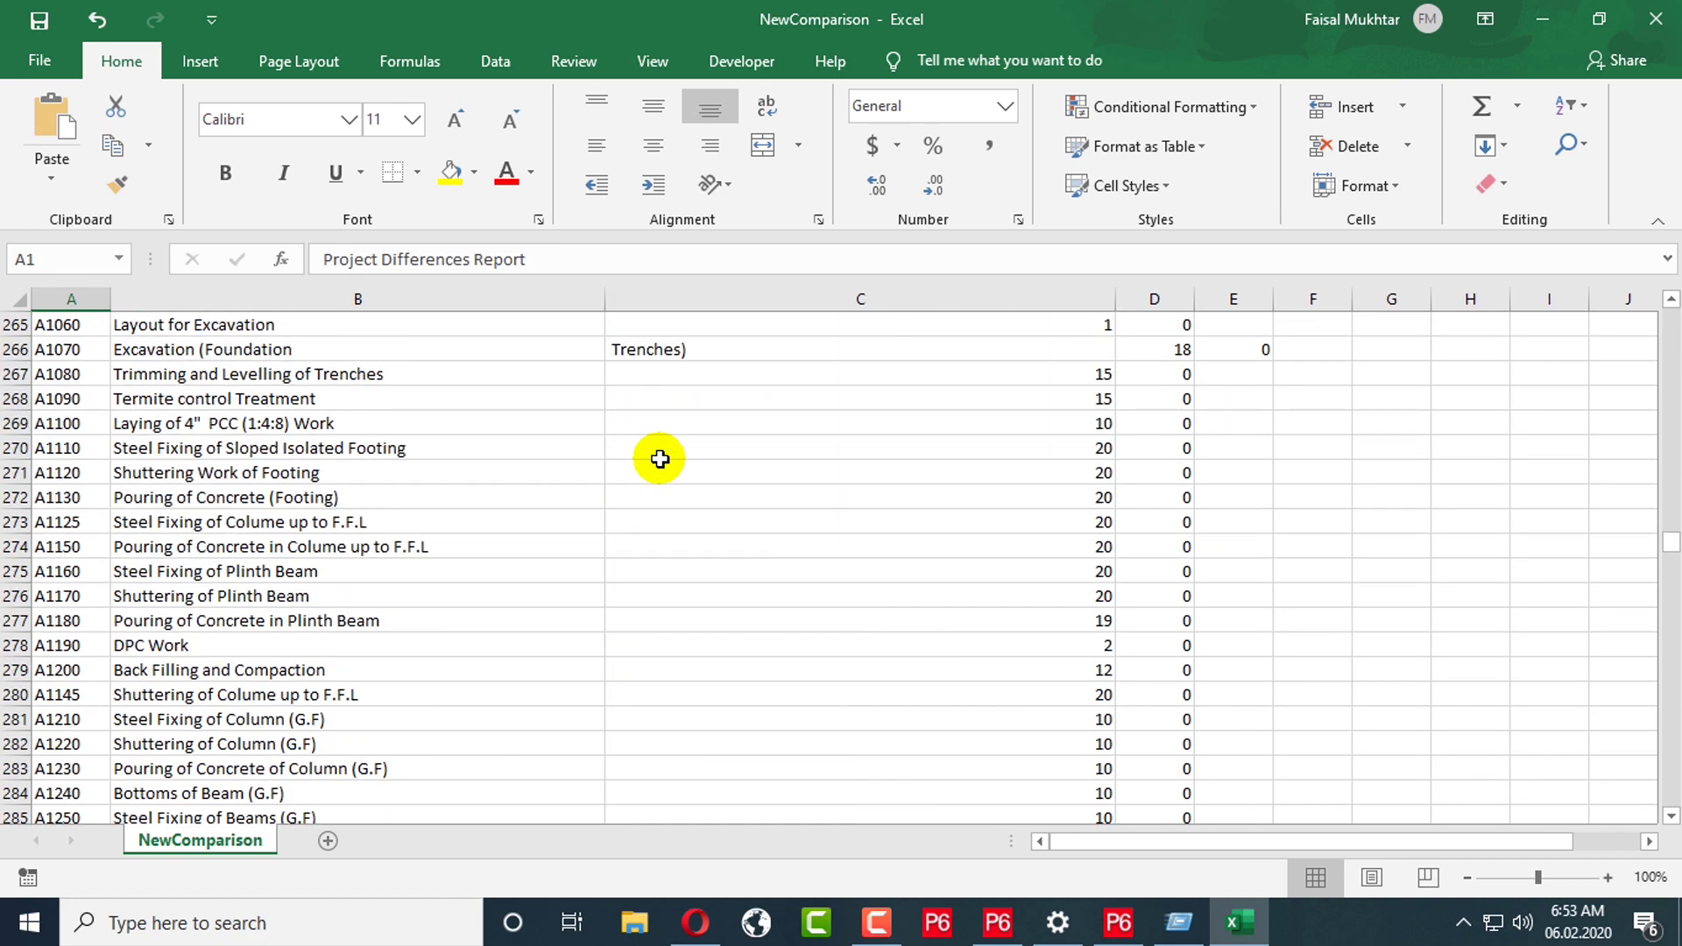
scroll(659, 459, up, 20)
scroll(657, 459, up, 20)
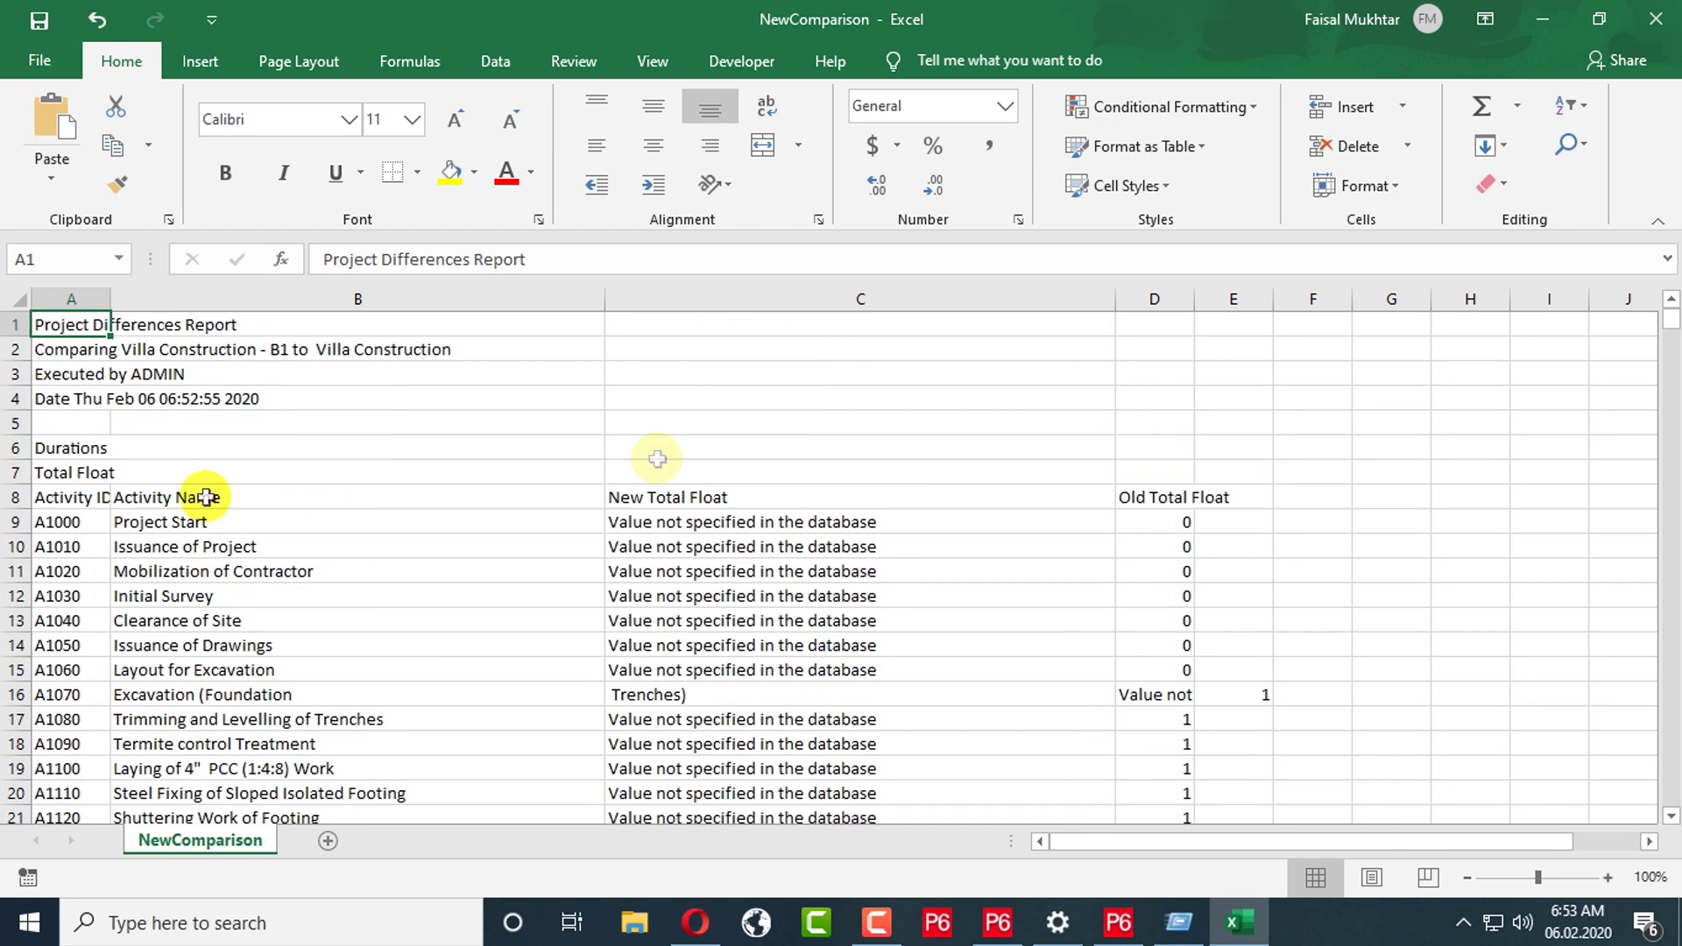
Add filters to the Total Float row 7 and review column A's filter values without applying any
click(13, 472)
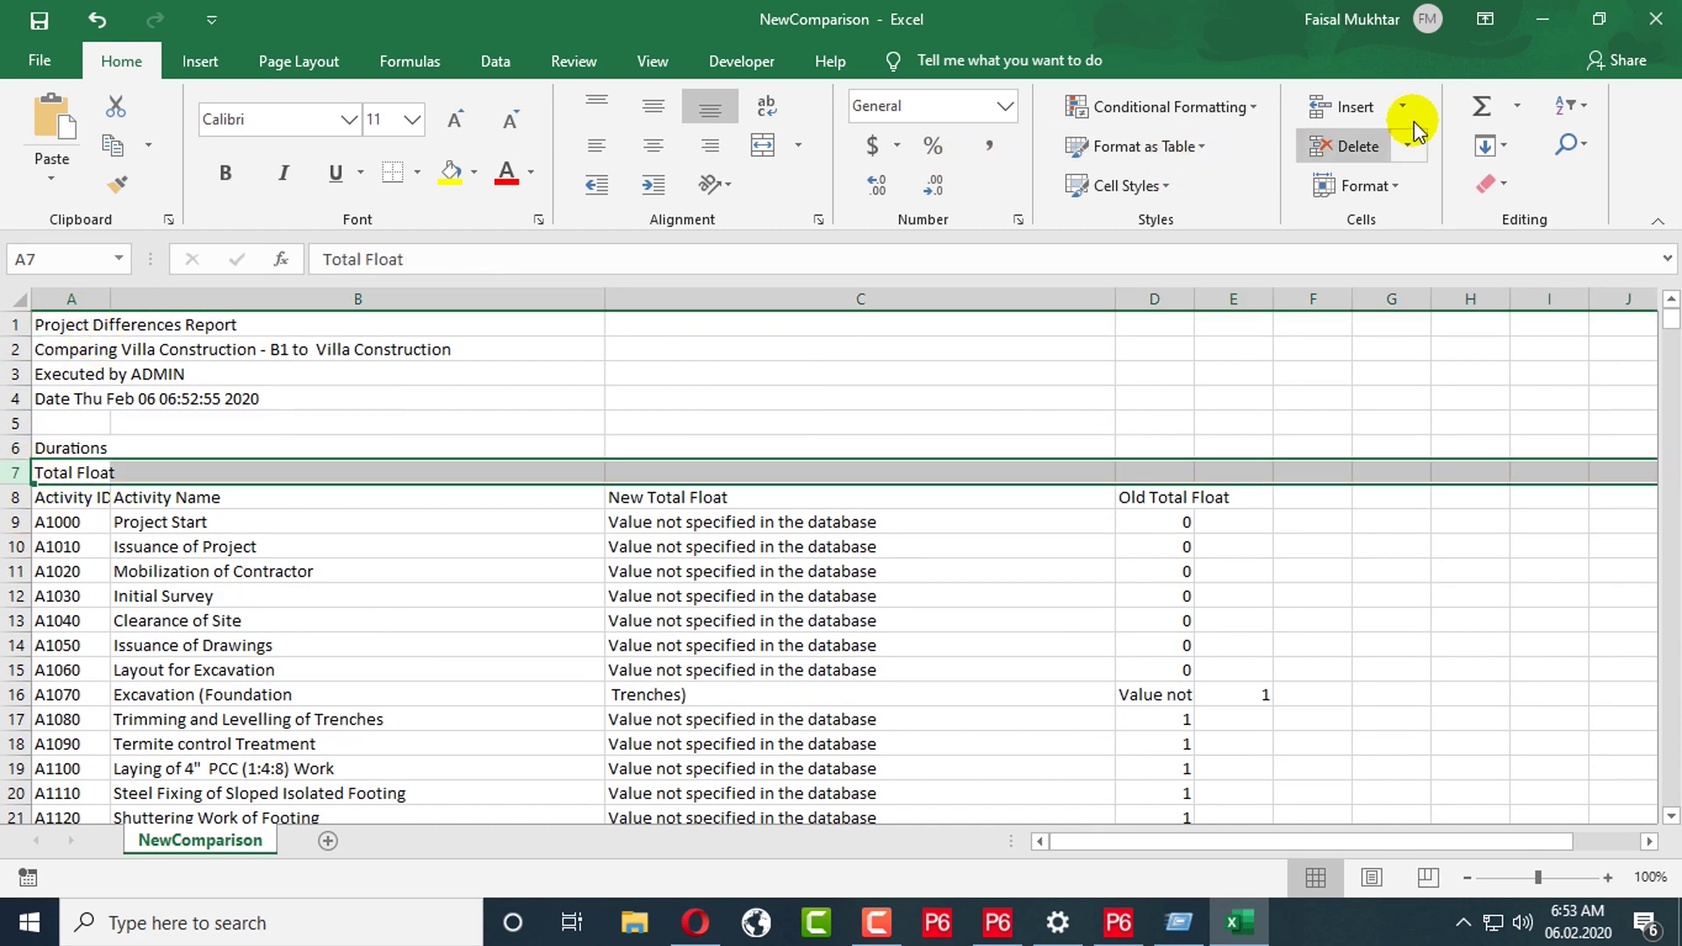
click(1575, 110)
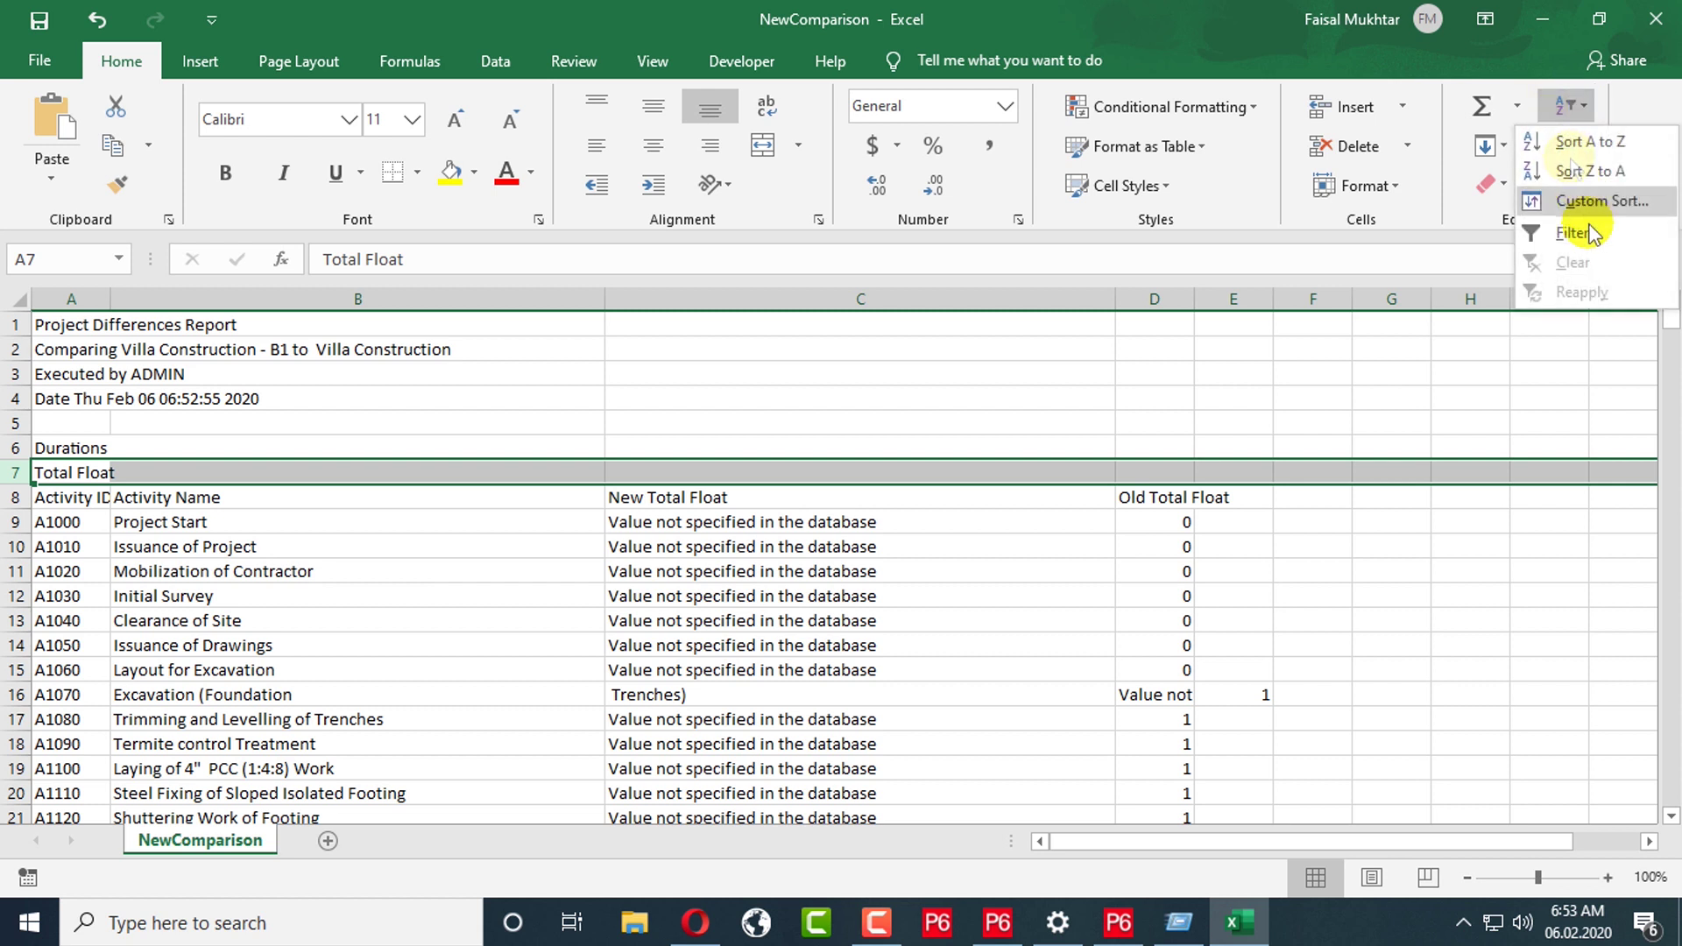
click(1582, 230)
click(99, 472)
scroll(251, 701, down, 10)
scroll(251, 701, down, 20)
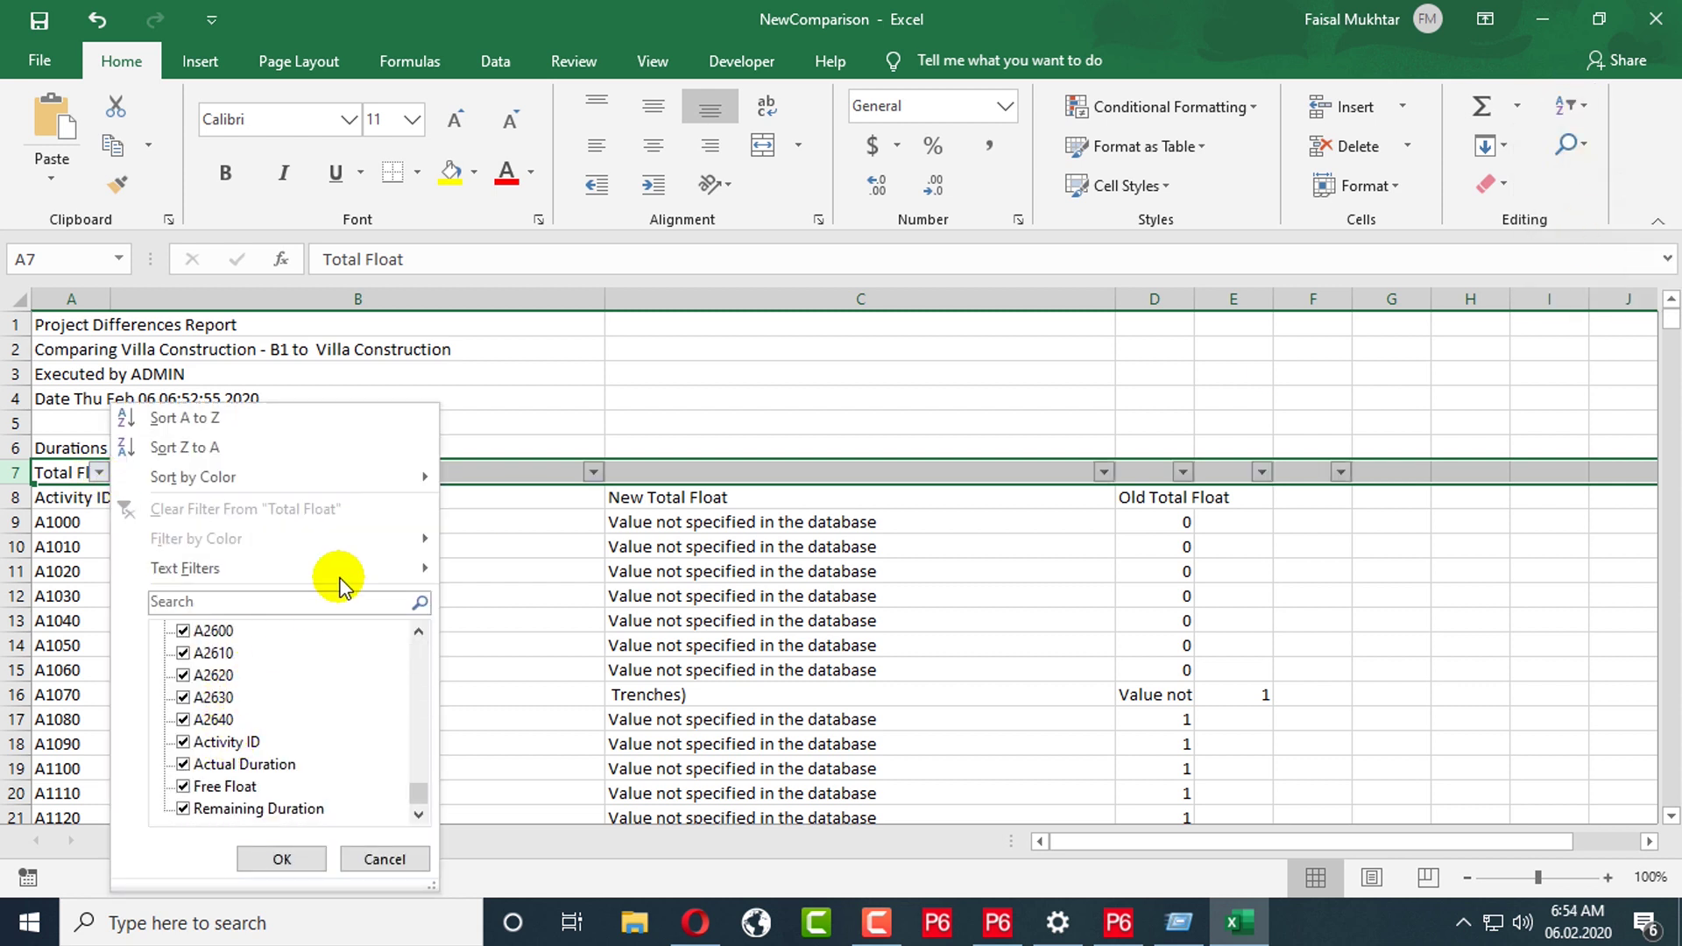
click(385, 862)
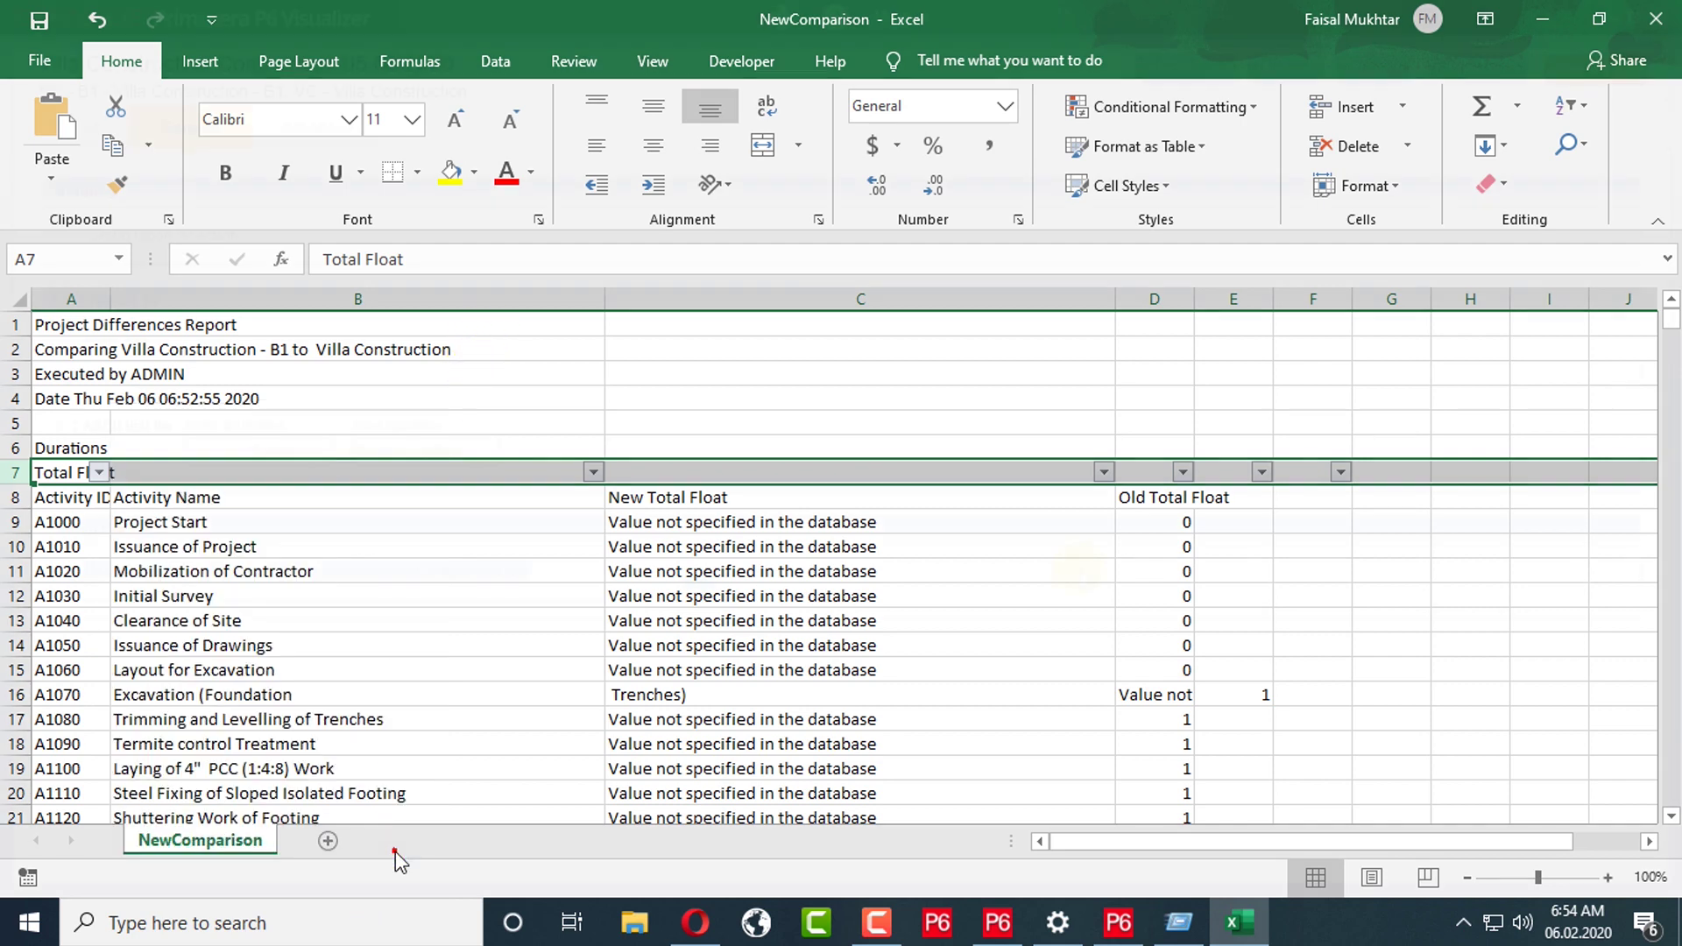